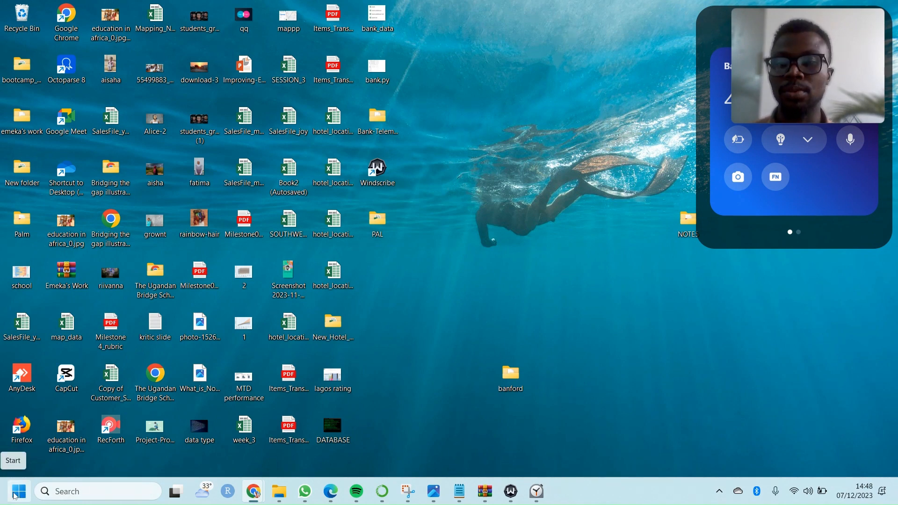
# Search the Microsoft Store for powerbi, open the Power BI Desktop page and launch the application
pyautogui.click(19, 491)
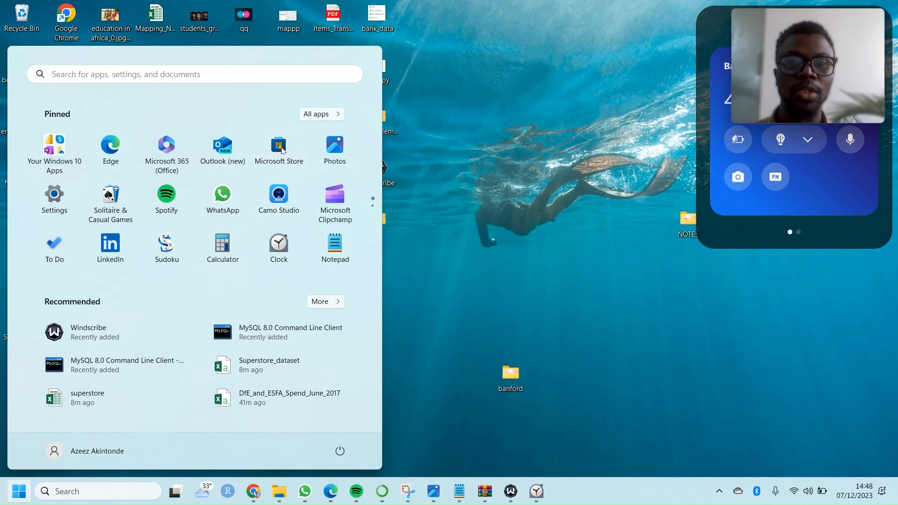
pyautogui.click(282, 150)
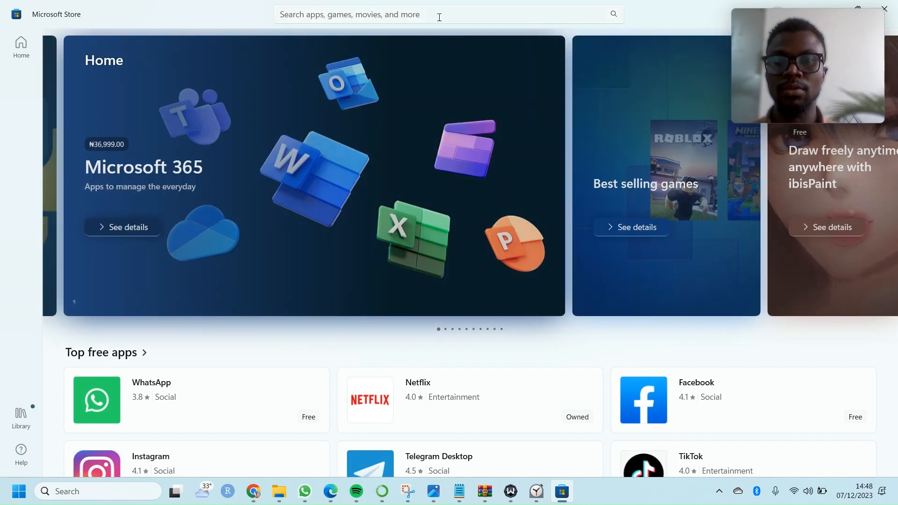
pyautogui.click(439, 17)
pyautogui.write('poer')
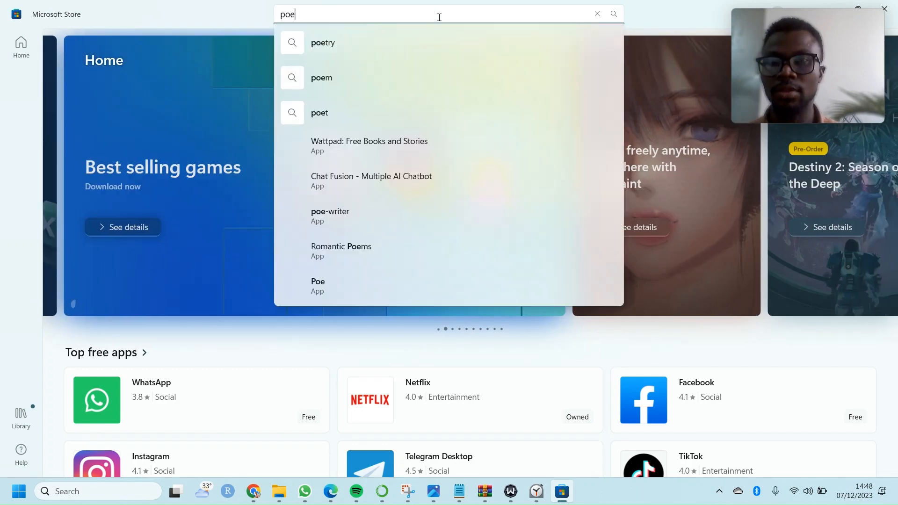
pyautogui.press('BackSpace')
pyautogui.write('werbi')
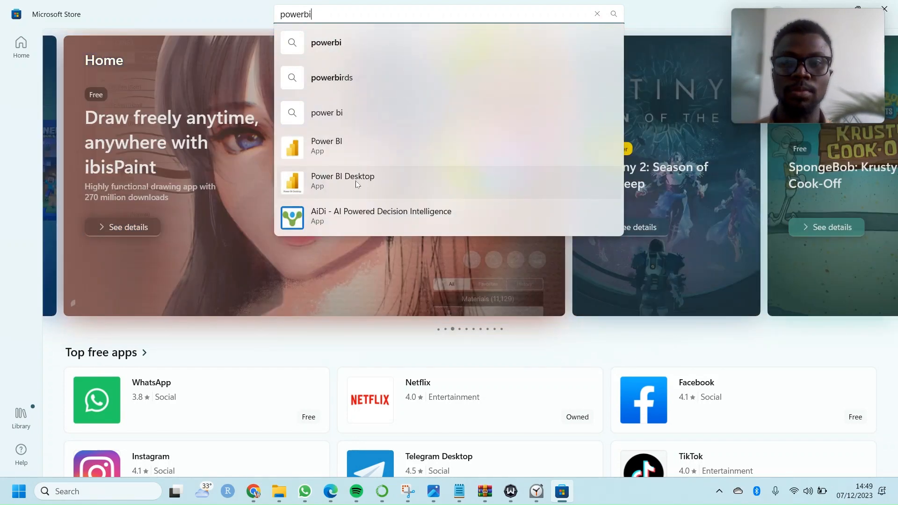
pyautogui.click(321, 183)
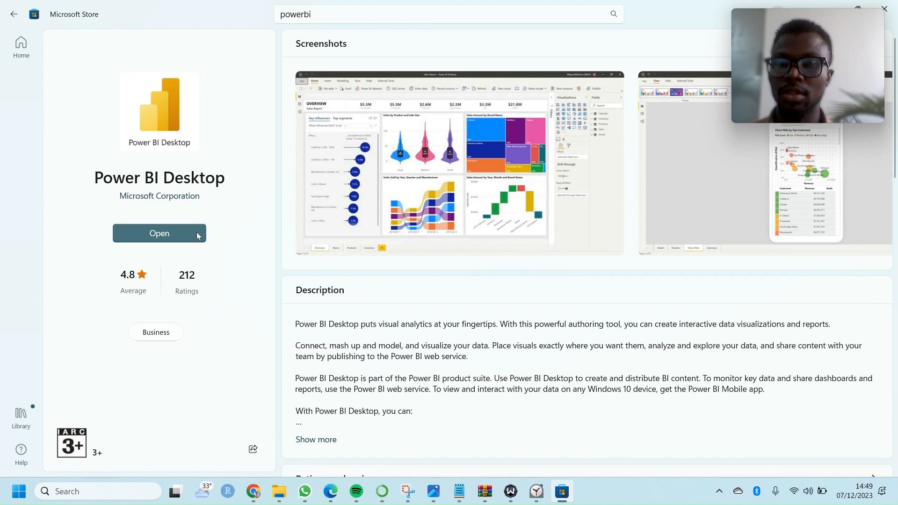
pyautogui.click(163, 238)
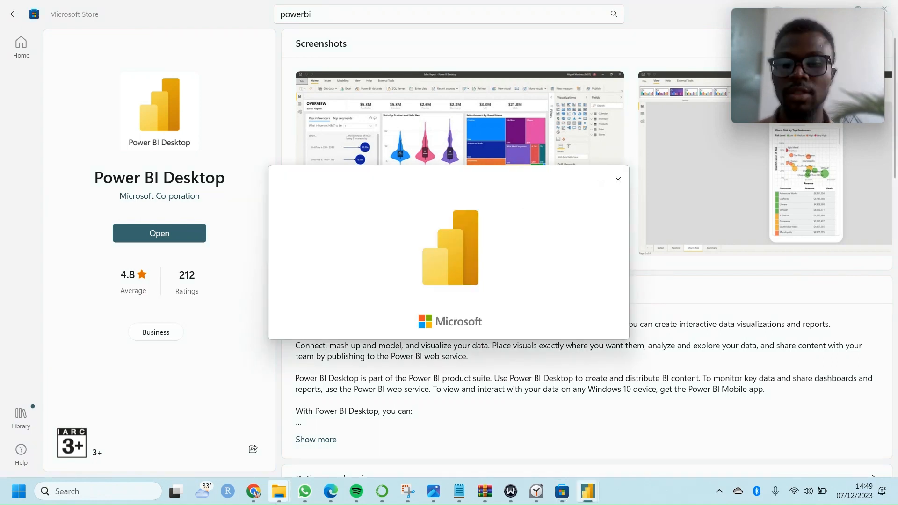
# Switch to the banford File Explorer window and open Superstore_dataset from the Desktop's bootcamp_project folder
pyautogui.moveTo(276, 488)
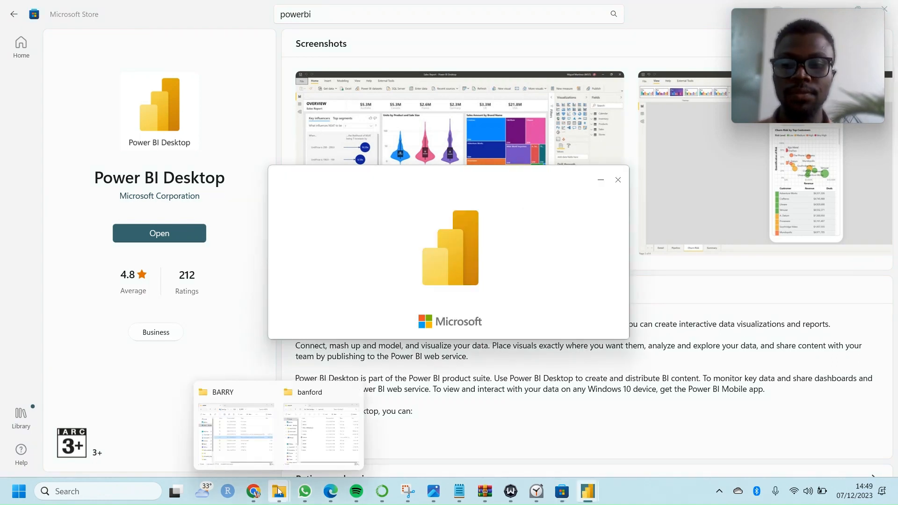
pyautogui.click(278, 491)
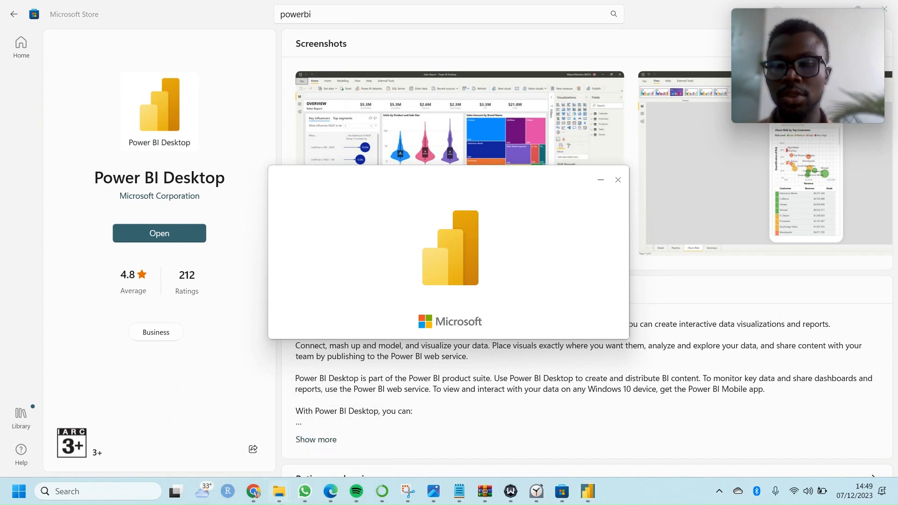
pyautogui.moveTo(310, 434)
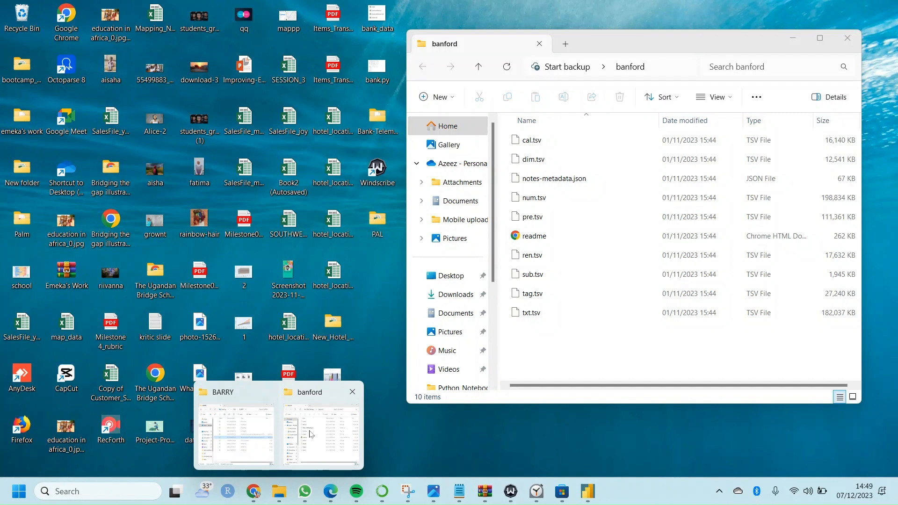
pyautogui.click(310, 434)
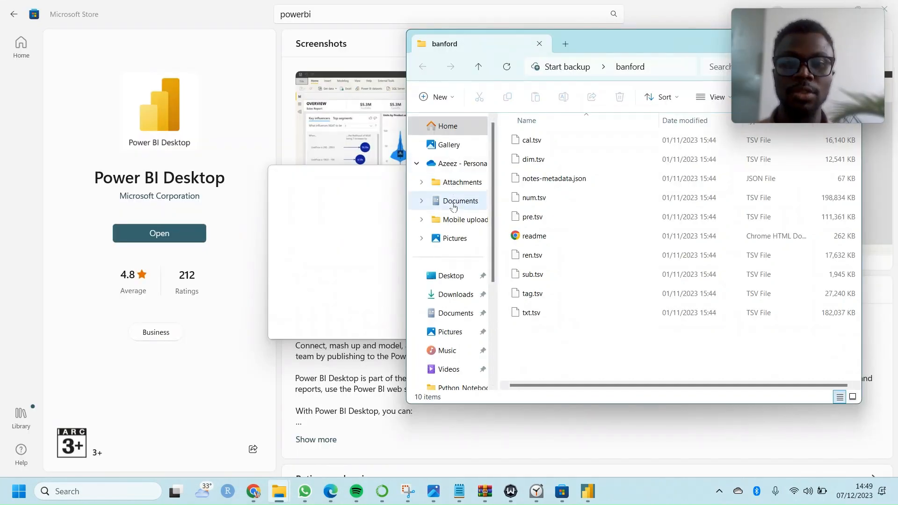
pyautogui.click(440, 276)
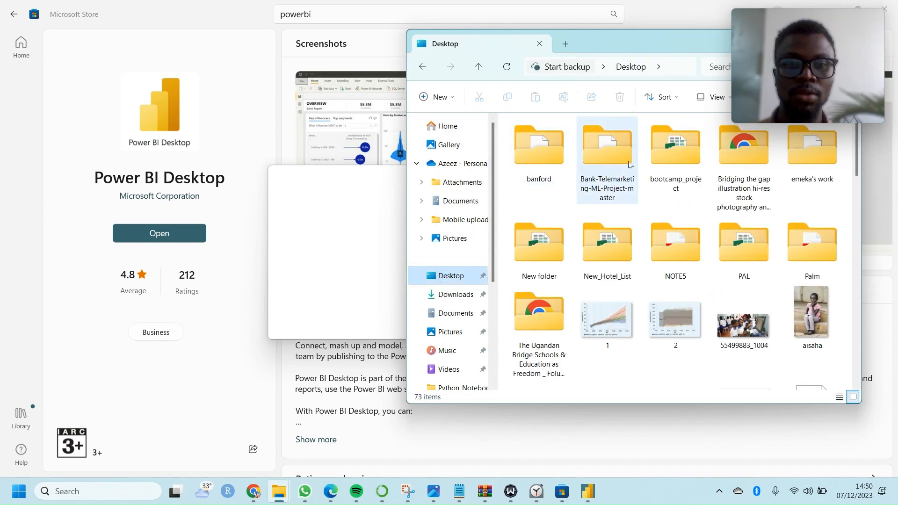
pyautogui.doubleClick(676, 167)
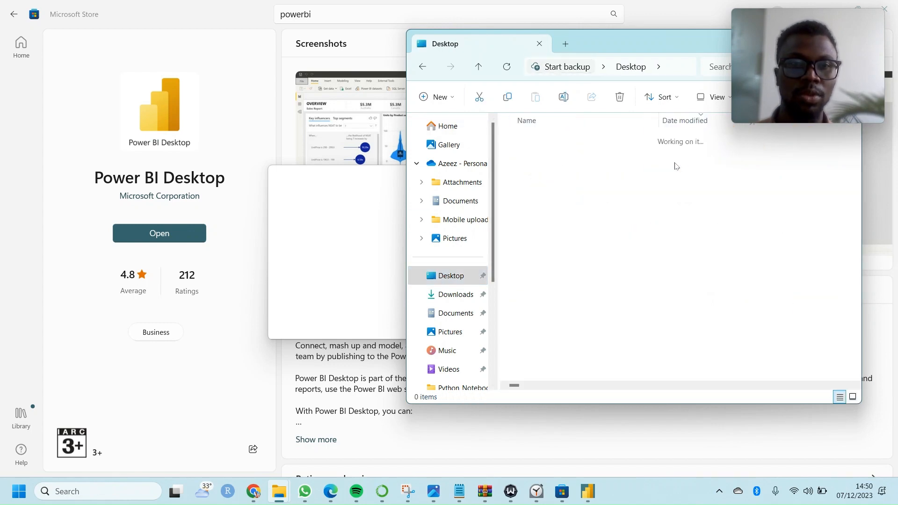
pyautogui.scroll(-5, 559, 236)
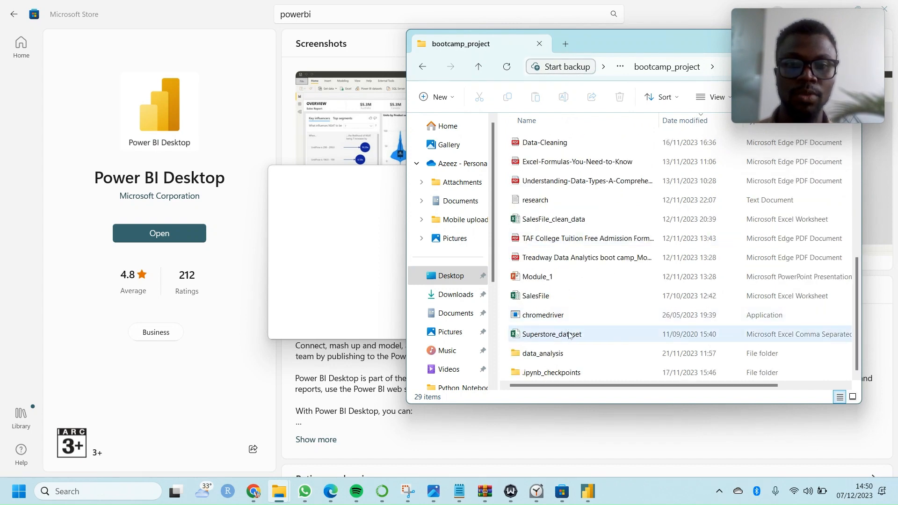
pyautogui.click(569, 336)
pyautogui.doubleClick(569, 335)
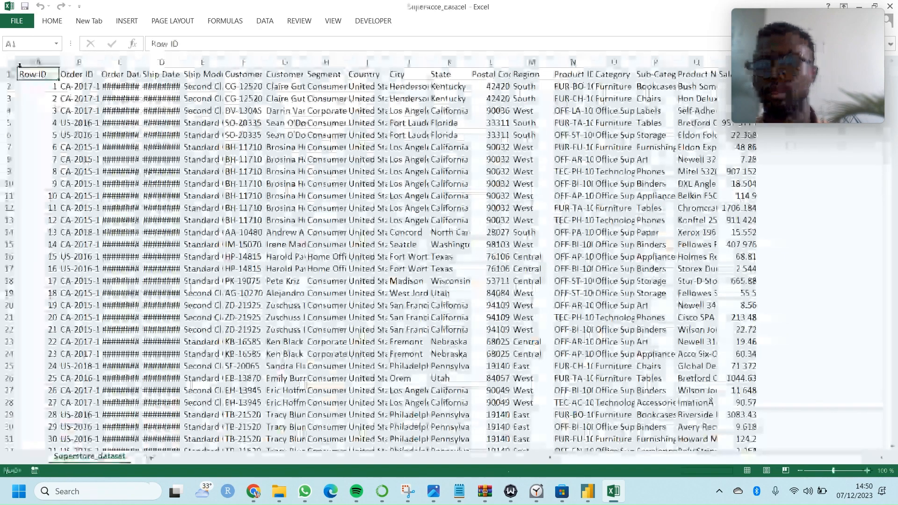
# Autofit the widths of all columns in the Superstore_dataset sheet
pyautogui.click(15, 62)
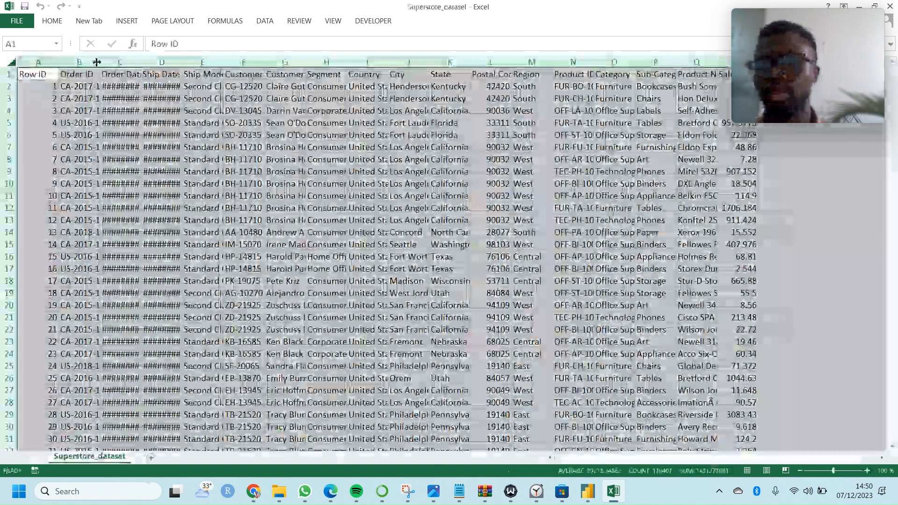
pyautogui.doubleClick(139, 63)
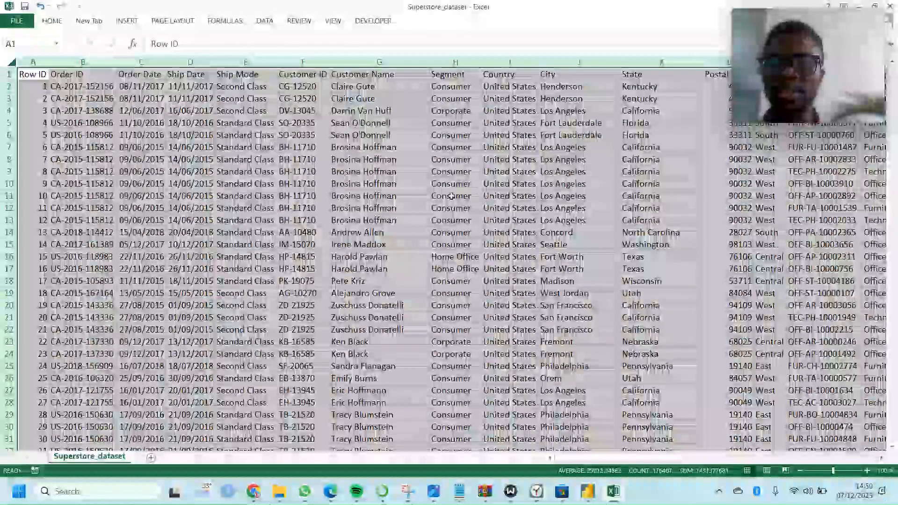
pyautogui.click(455, 195)
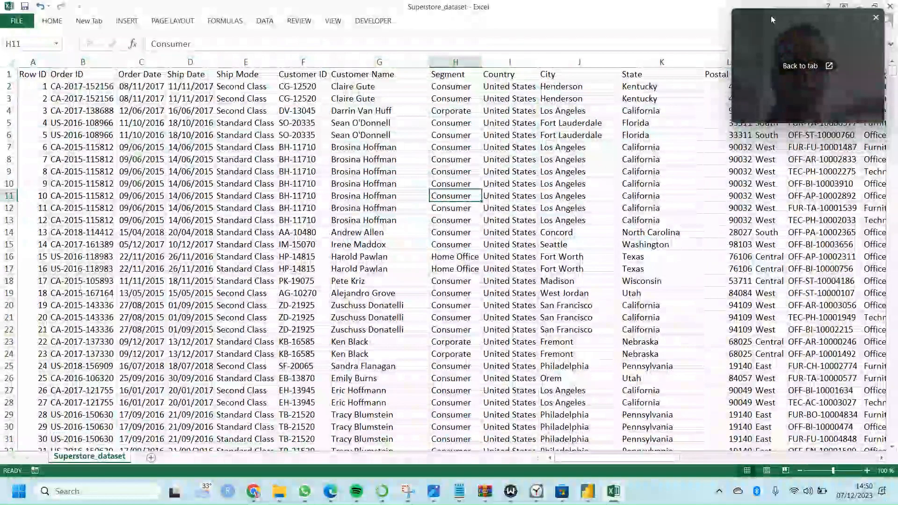
pyautogui.moveTo(770, 16); pyautogui.dragTo(768, 398)
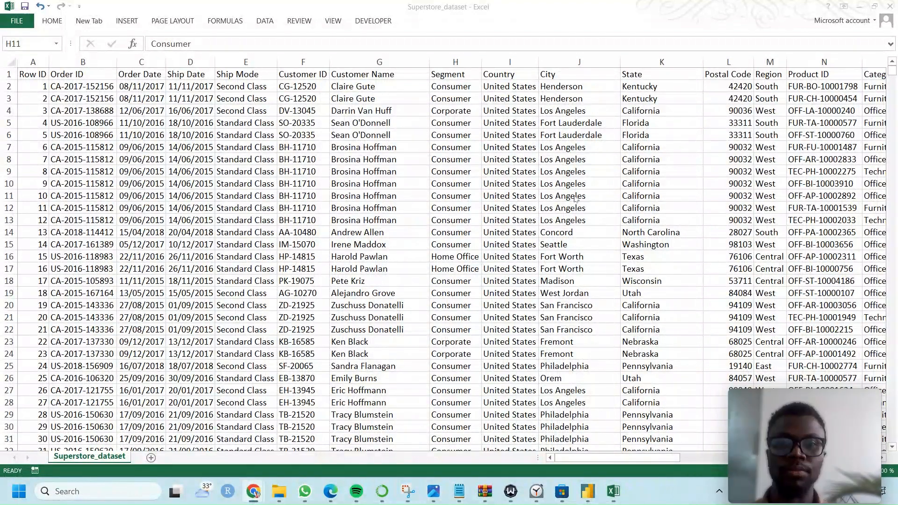
# Examine the extent of the dataset down to its last row and across to the Sales column, and select the header row
pyautogui.click(35, 77)
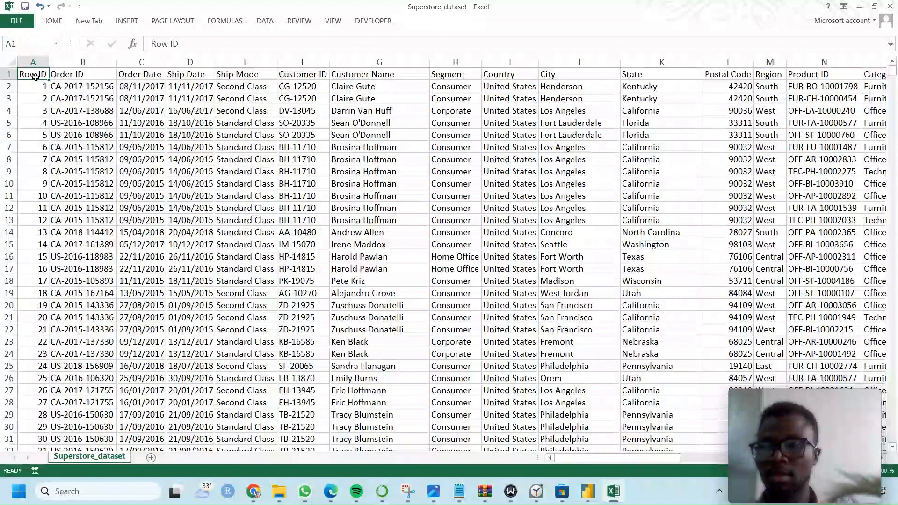
pyautogui.hotkey('ctrl', 'Down')
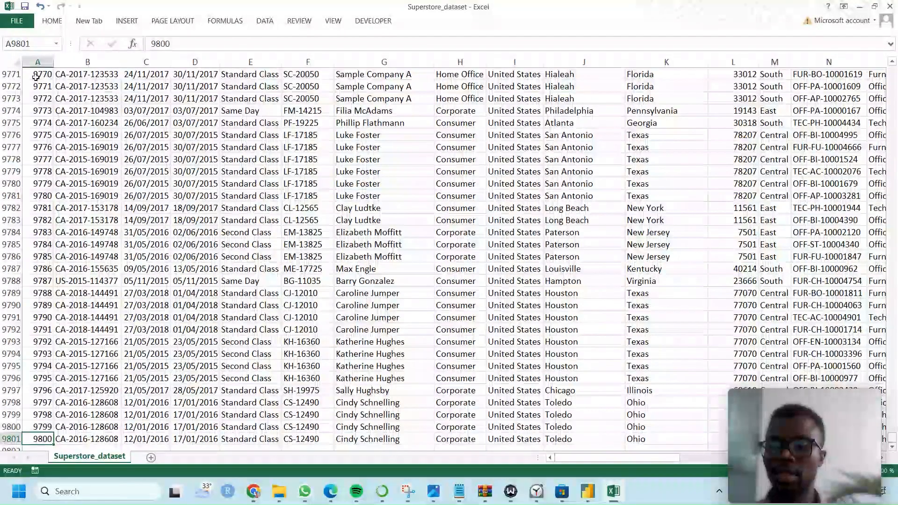
pyautogui.hotkey('ctrl', 'Up')
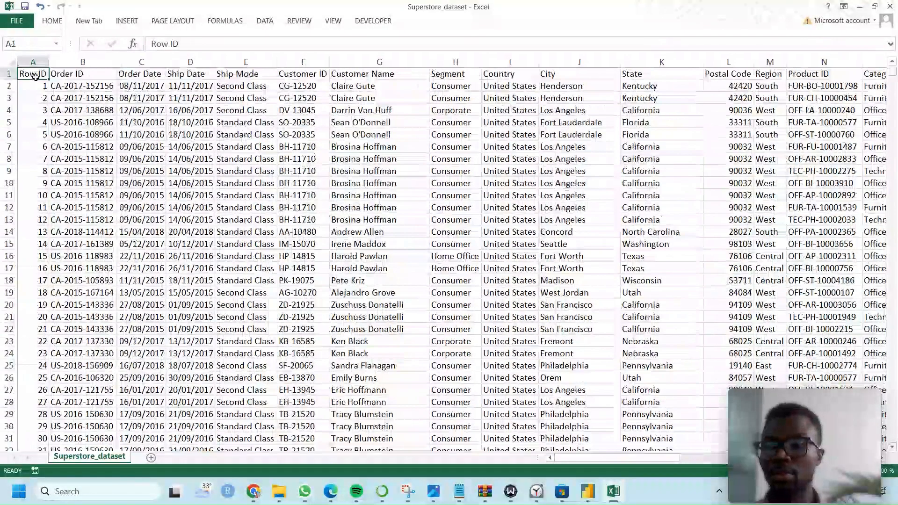
pyautogui.hotkey('ctrl', 'Right')
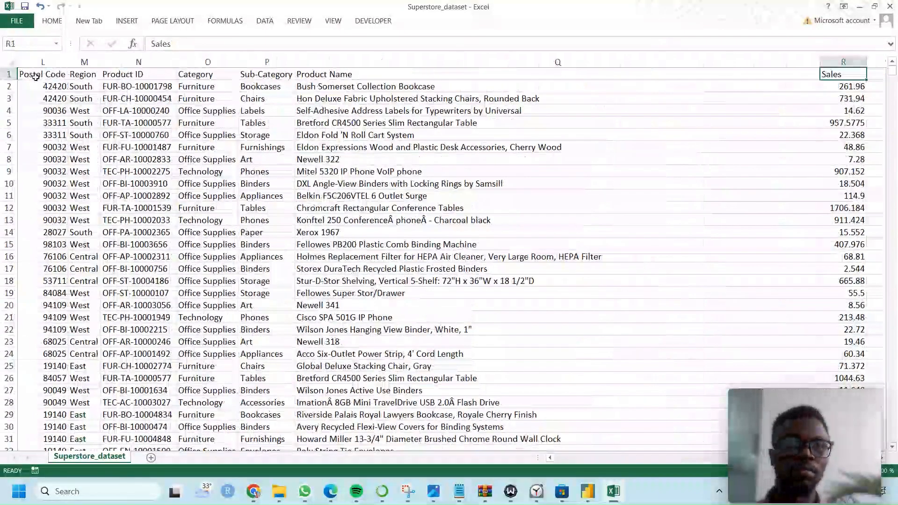
pyautogui.hotkey('ctrl', 'shift', 'Left')
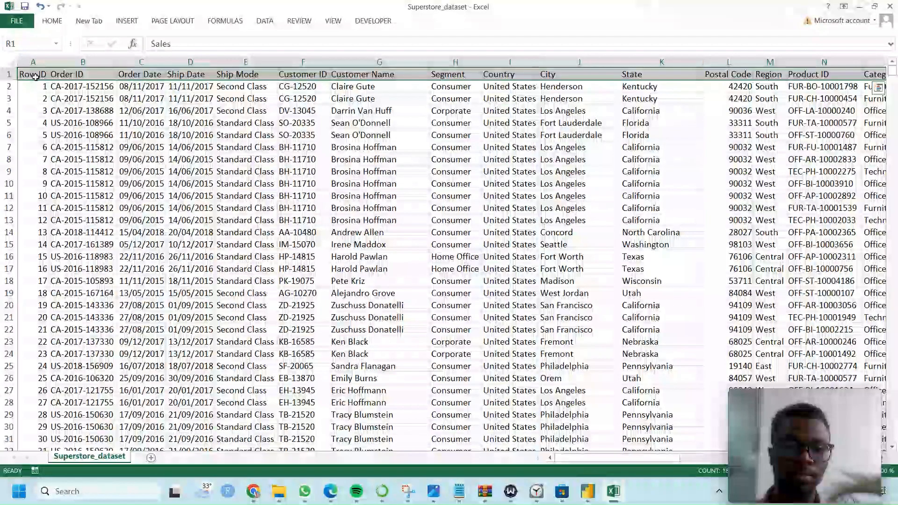
pyautogui.moveTo(766, 406); pyautogui.dragTo(772, 348)
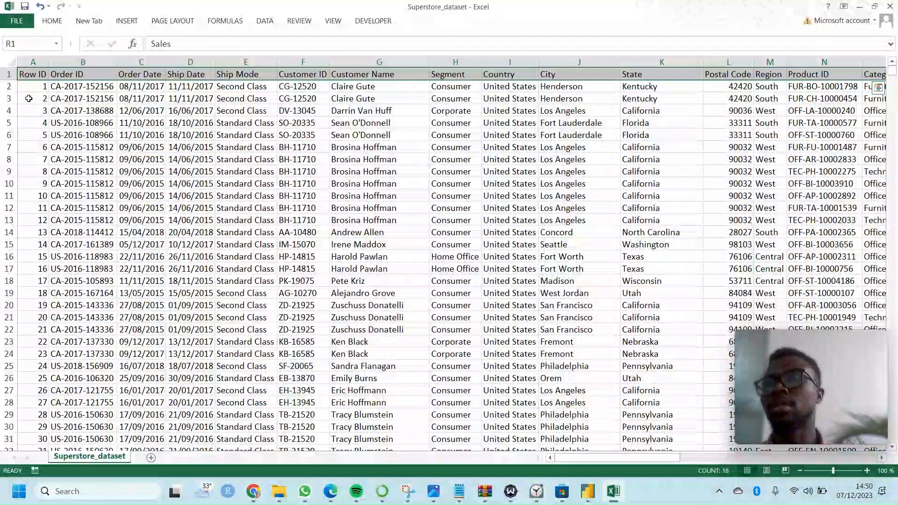
# Review the fields in row 3 from Row ID to Country, and check the Country column down to its last row
pyautogui.click(28, 99)
pyautogui.press('Right')
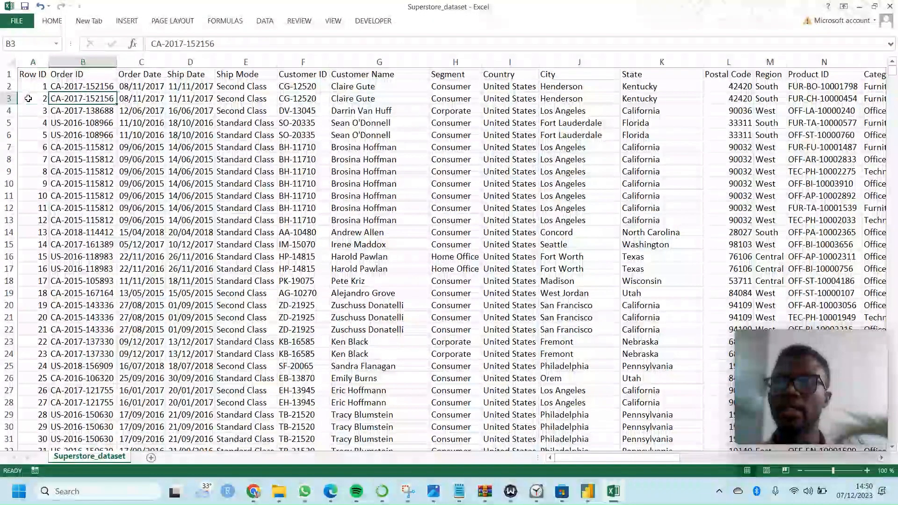
pyautogui.press('Right')
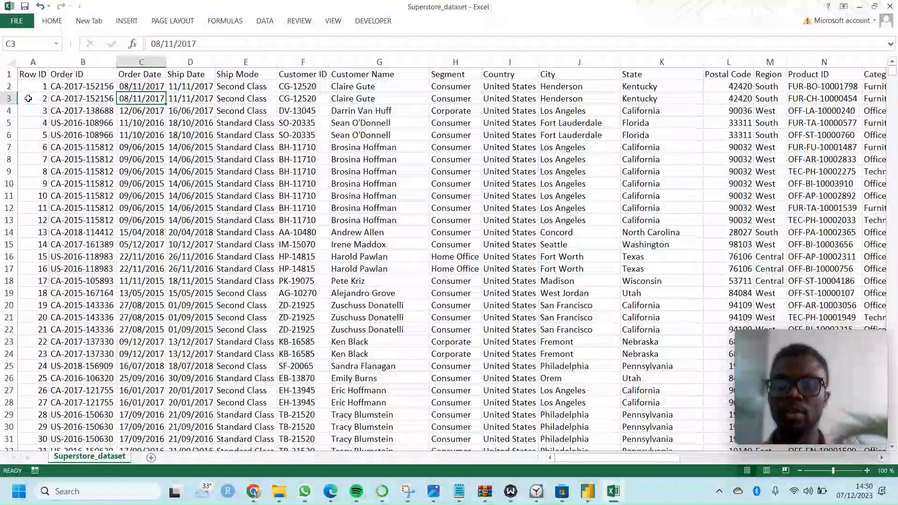
pyautogui.press('Right')
pyautogui.press('Right')
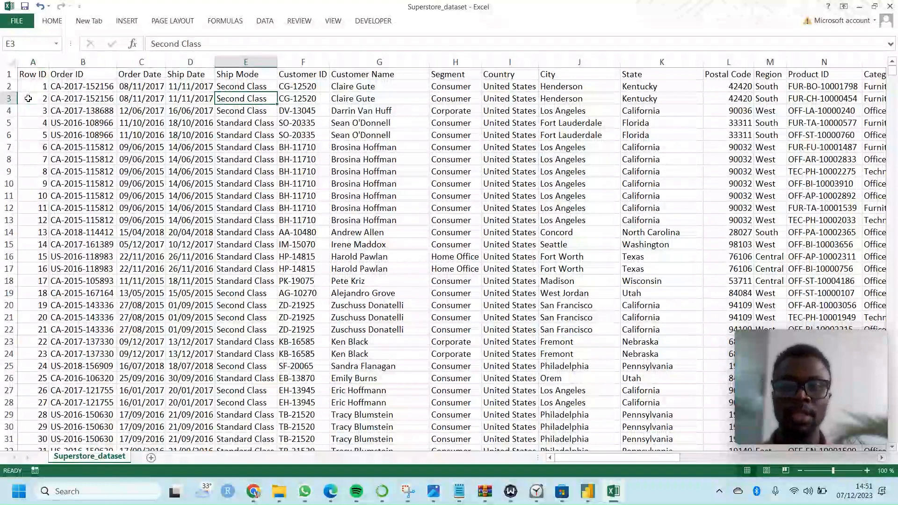
pyautogui.press('Right')
pyautogui.press('Right')
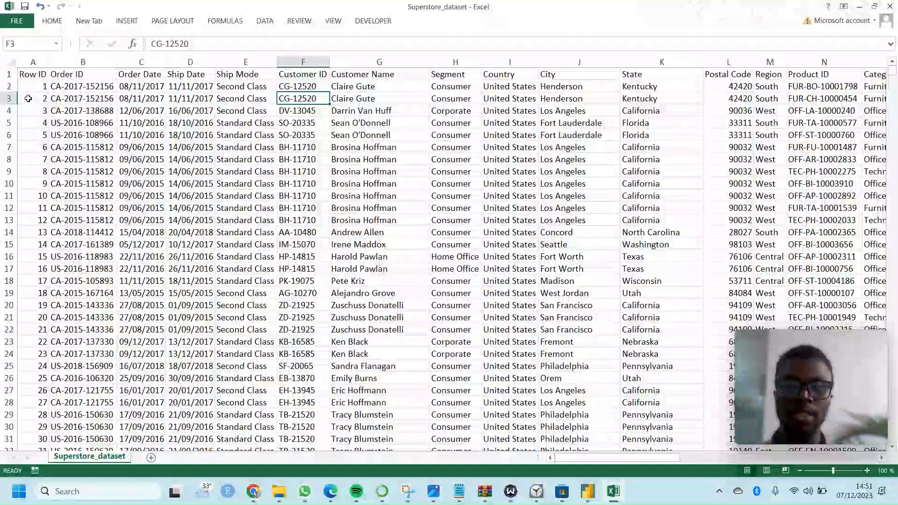
pyautogui.press('Right')
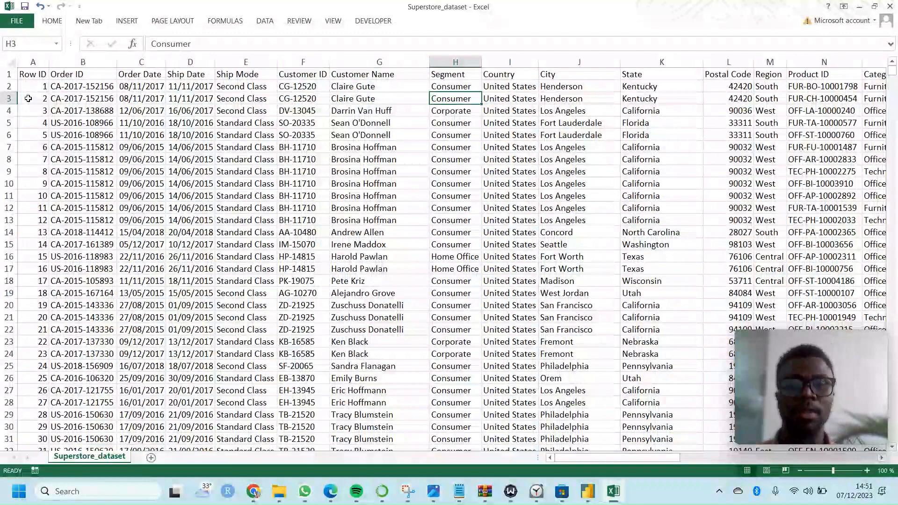
pyautogui.press('Right')
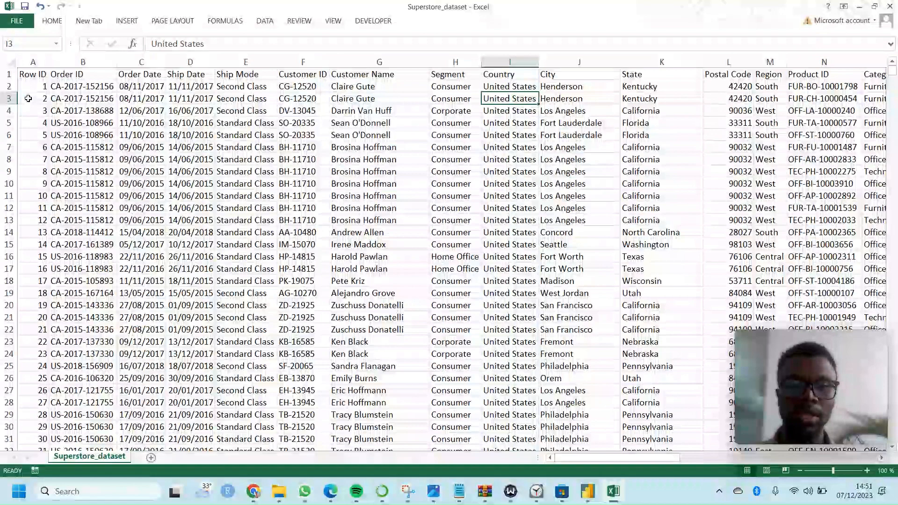
pyautogui.hotkey('ctrl', 'Down')
pyautogui.hotkey('ctrl', 'Up')
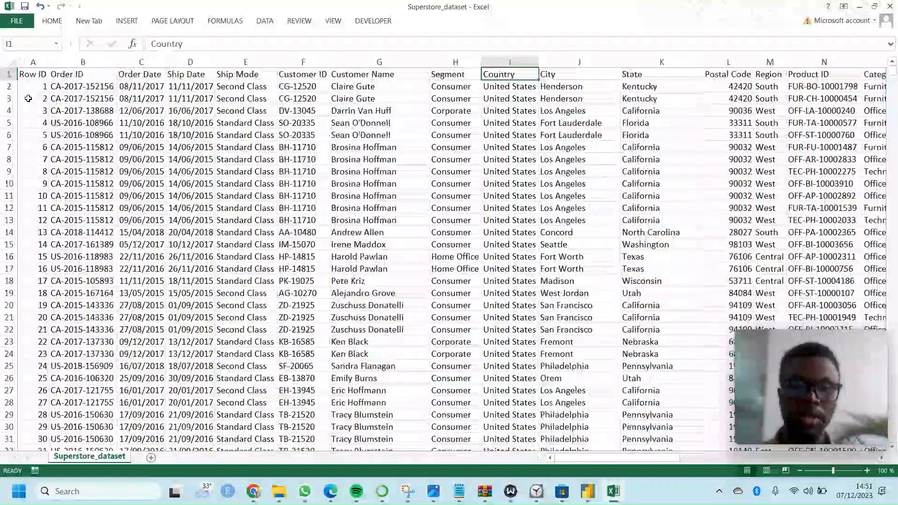
# Review the remaining column headers from City to Sales, and return to the Sub-Category header
pyautogui.press('Right')
pyautogui.press('Right')
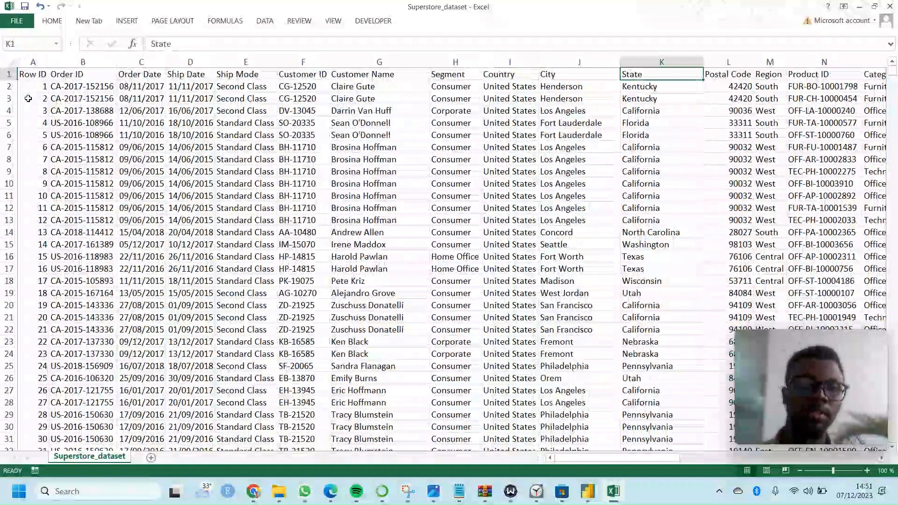
pyautogui.press('Right')
pyautogui.press('Right')
pyautogui.press('Right')
pyautogui.press('Right')
pyautogui.press('Right')
pyautogui.press('Right')
pyautogui.press('Right')
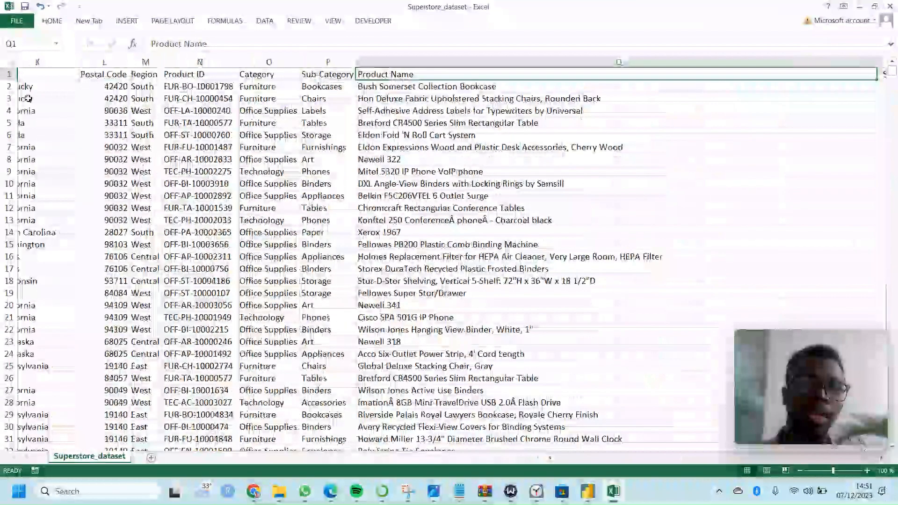
pyautogui.press('Right')
pyautogui.press('Right')
pyautogui.press('Left')
pyautogui.press('Left')
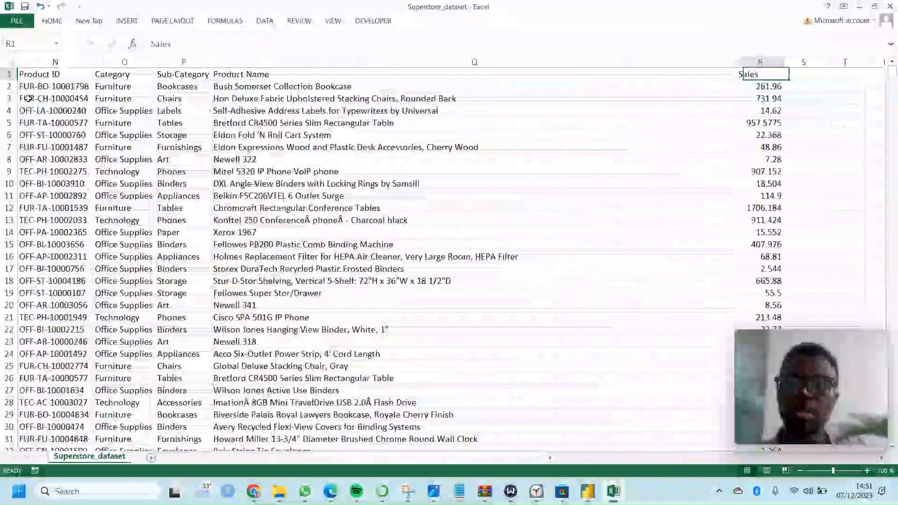
pyautogui.press('Left')
pyautogui.press('Left')
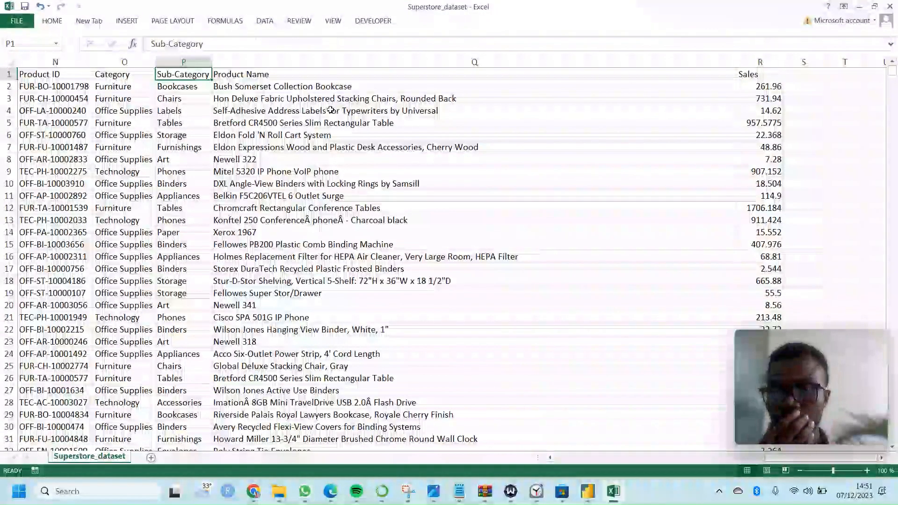
# Close the Superstore_dataset workbook without saving the changes, and dismiss the Power BI Desktop welcome screen
pyautogui.hscroll(-4, 331, 110)
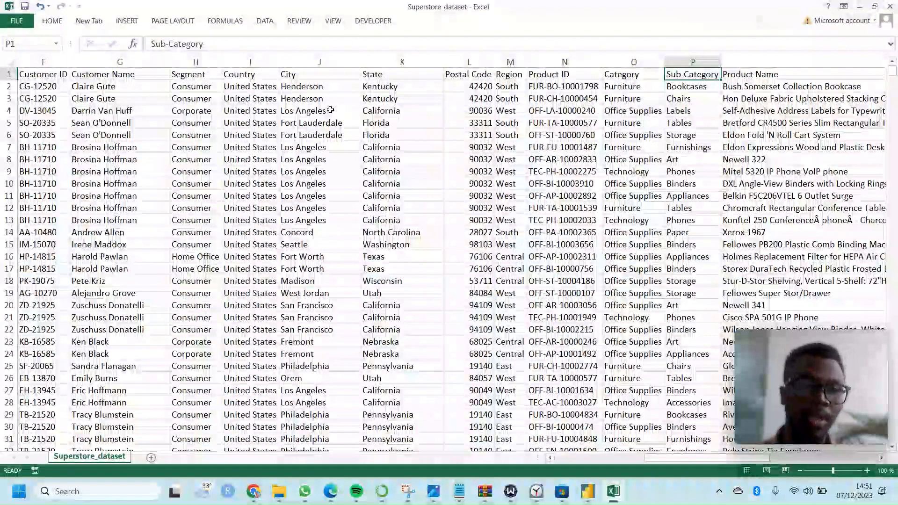
pyautogui.click(889, 8)
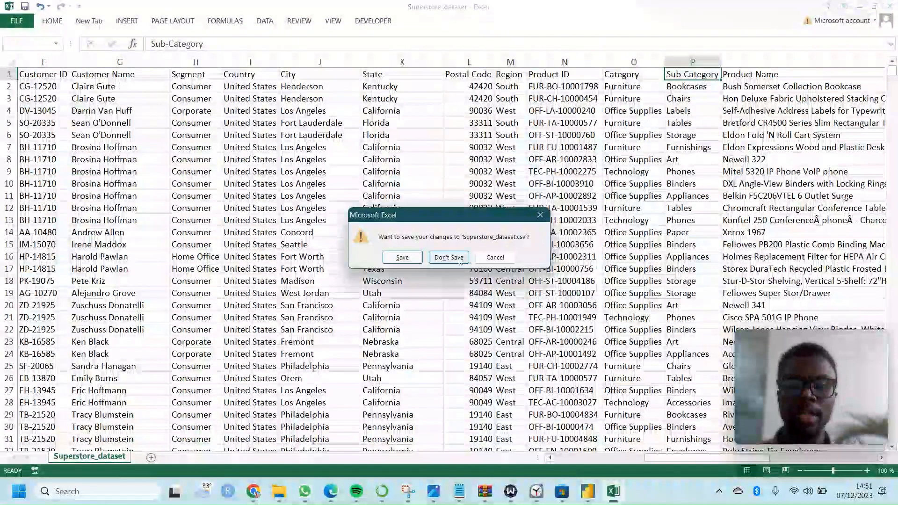
pyautogui.click(449, 258)
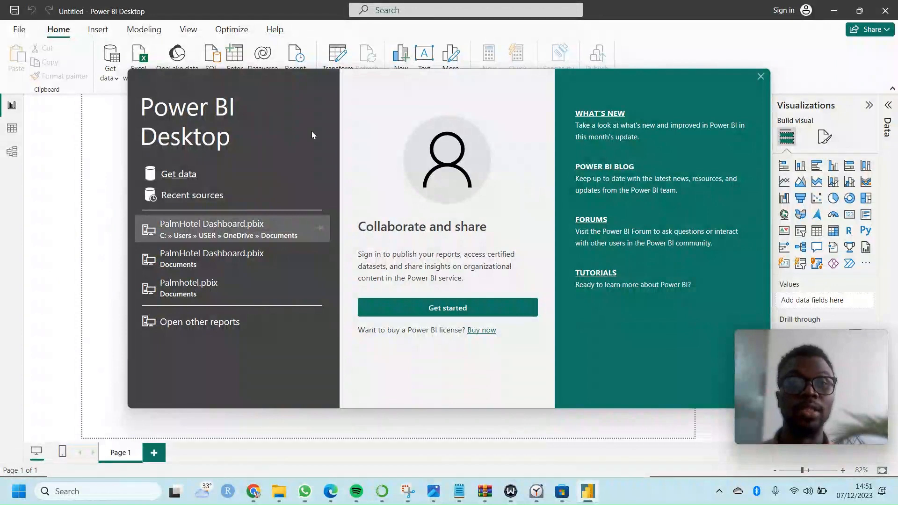
pyautogui.click(759, 77)
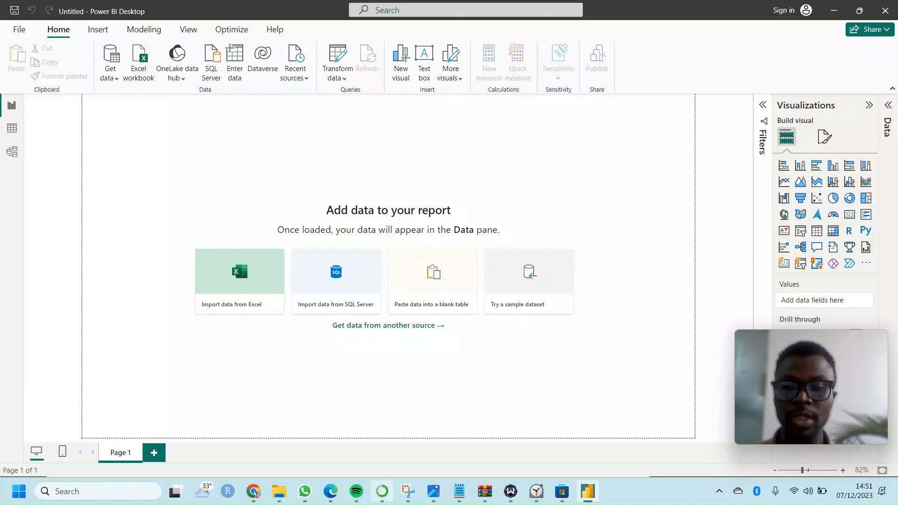
# Check the file type of Superstore_dataset in the bootcamp_project folder in File Explorer, and return to Power BI Desktop
pyautogui.moveTo(283, 499)
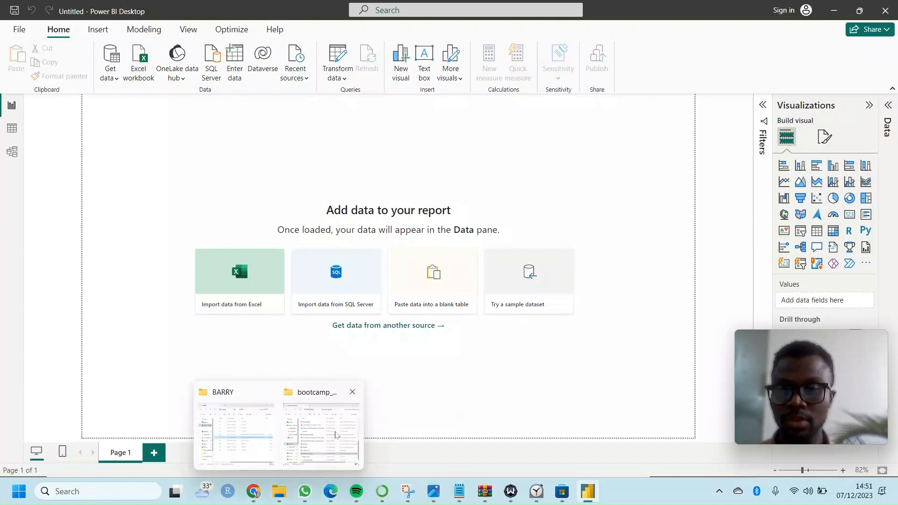
pyautogui.click(335, 440)
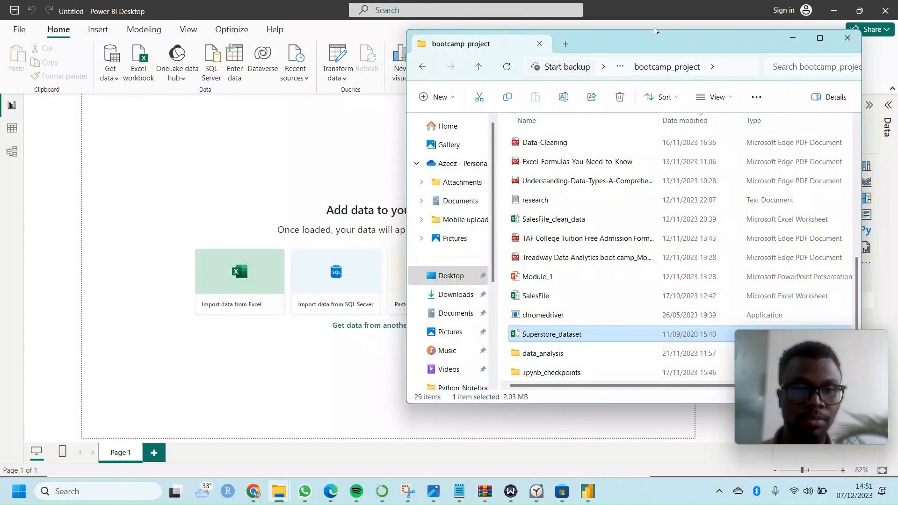
pyautogui.moveTo(658, 46); pyautogui.dragTo(357, 36)
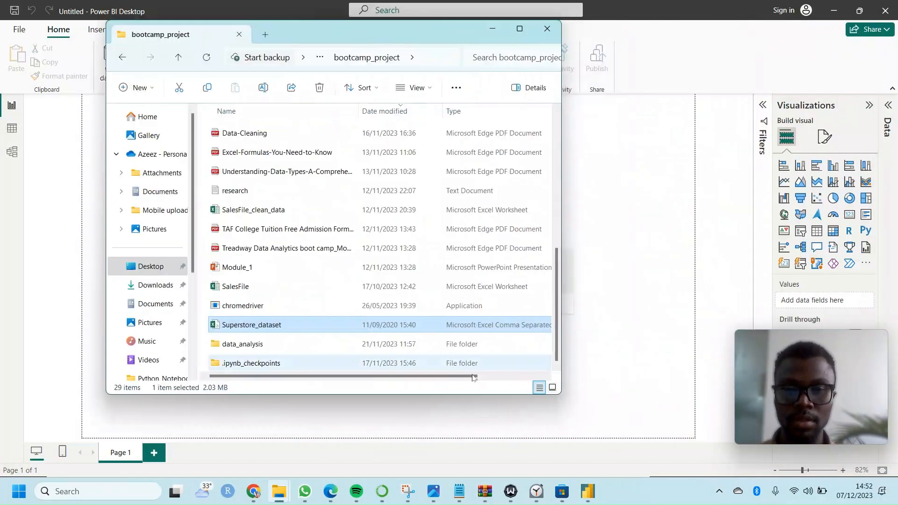
pyautogui.moveTo(563, 389); pyautogui.dragTo(664, 389)
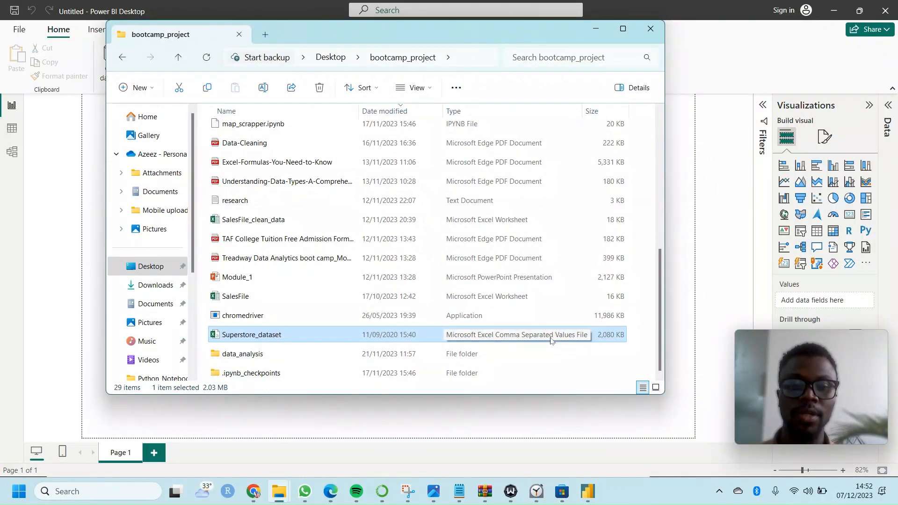
pyautogui.click(709, 39)
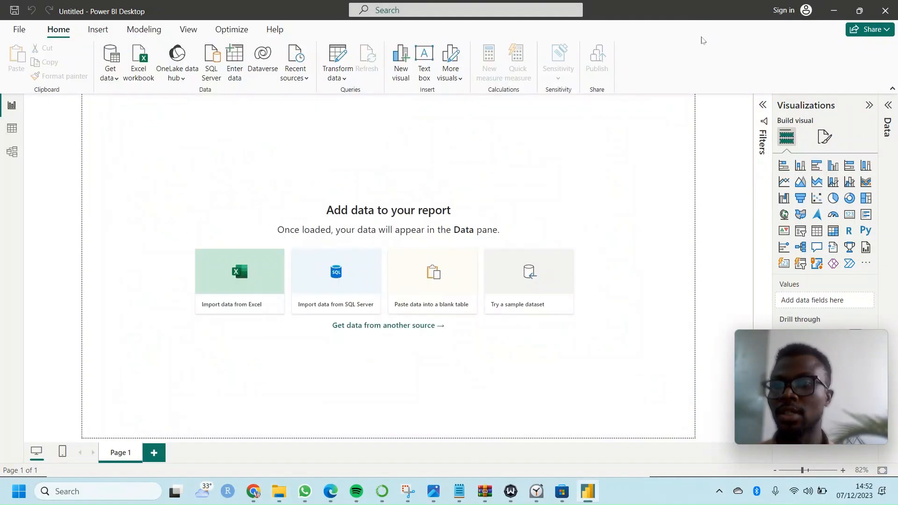
# Import Superstore_dataset from the bootcamp_project folder as a Text/CSV source, review its preview, and open it in Power Query Editor to transform the data
pyautogui.click(116, 79)
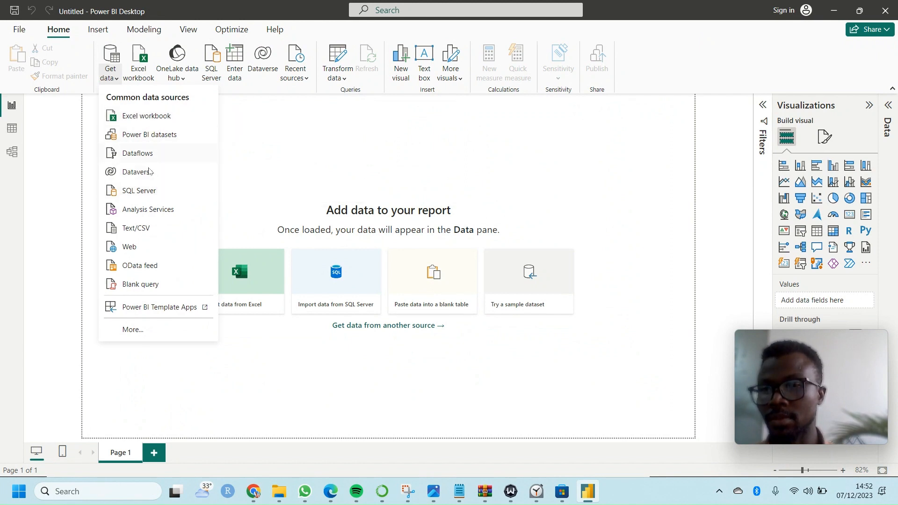
pyautogui.click(135, 229)
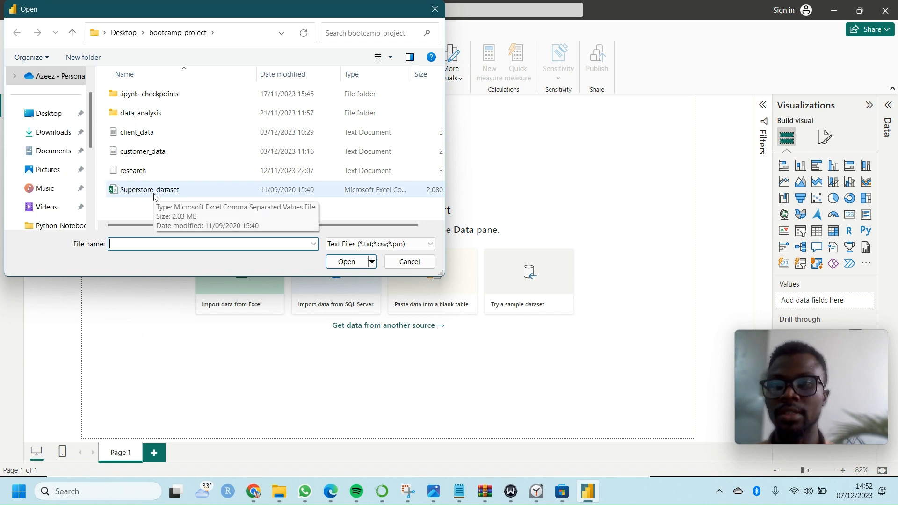
pyautogui.doubleClick(154, 194)
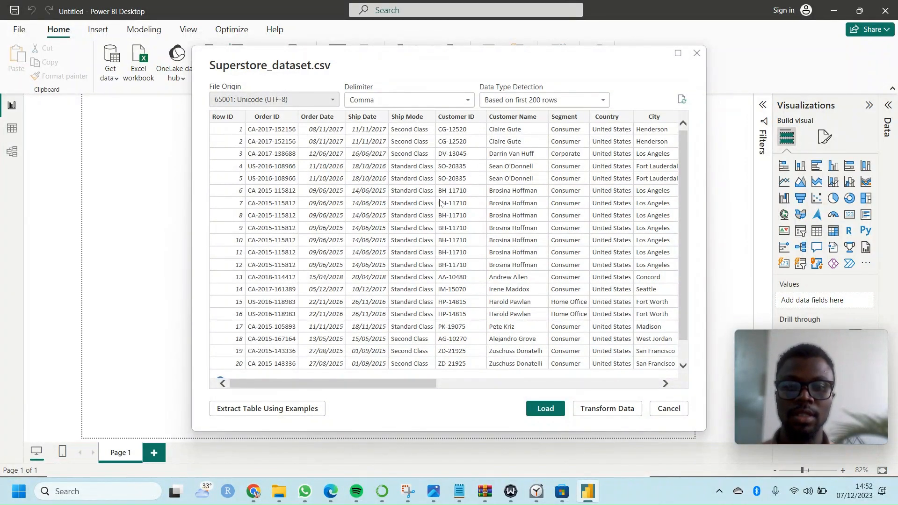
pyautogui.hscroll(10, 440, 202)
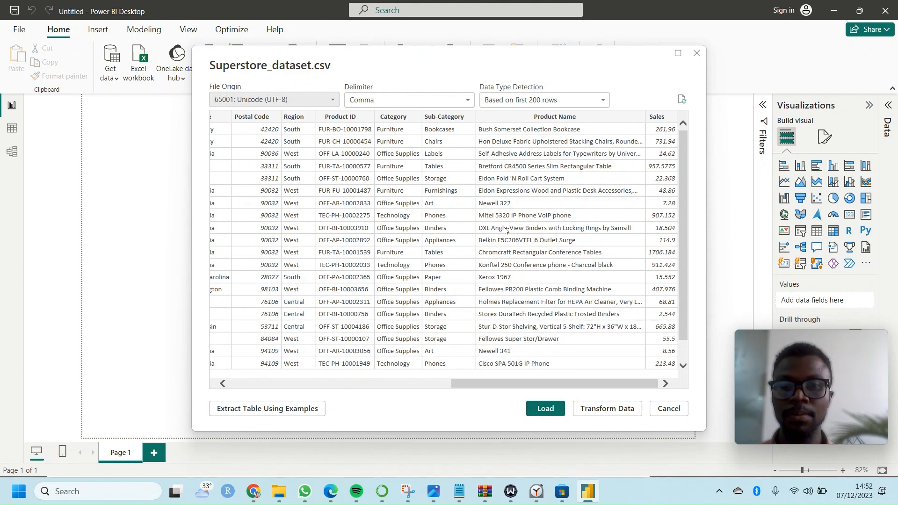
pyautogui.hscroll(-15, 505, 230)
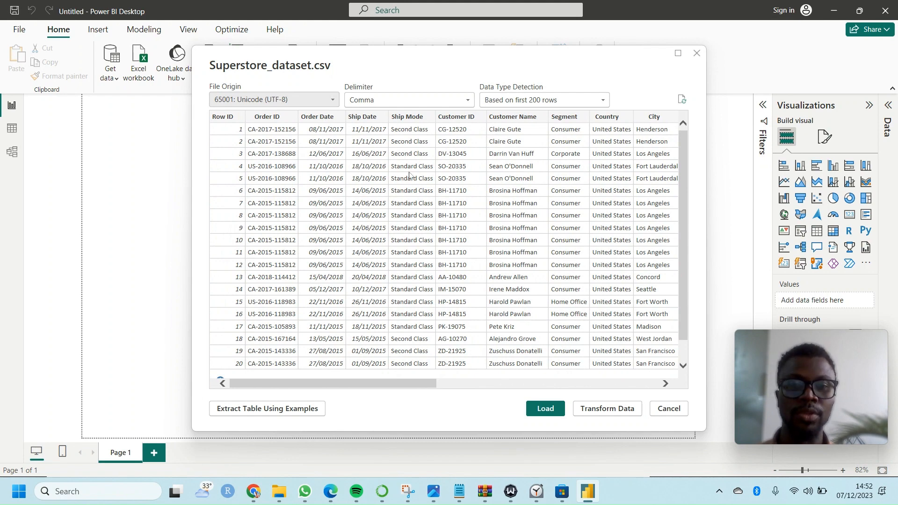
pyautogui.click(607, 409)
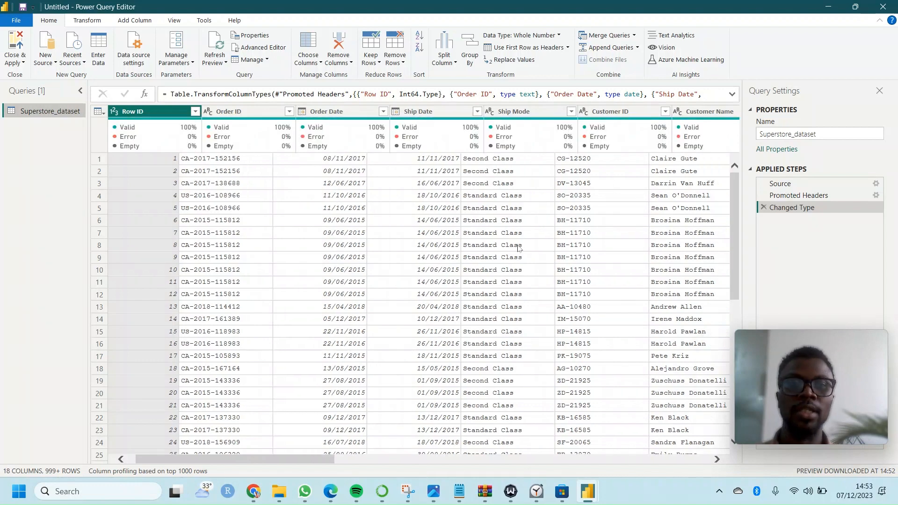
# Look through the loaded query's columns and check the validity, error and empty figures of the Row ID column
pyautogui.hscroll(5, 518, 248)
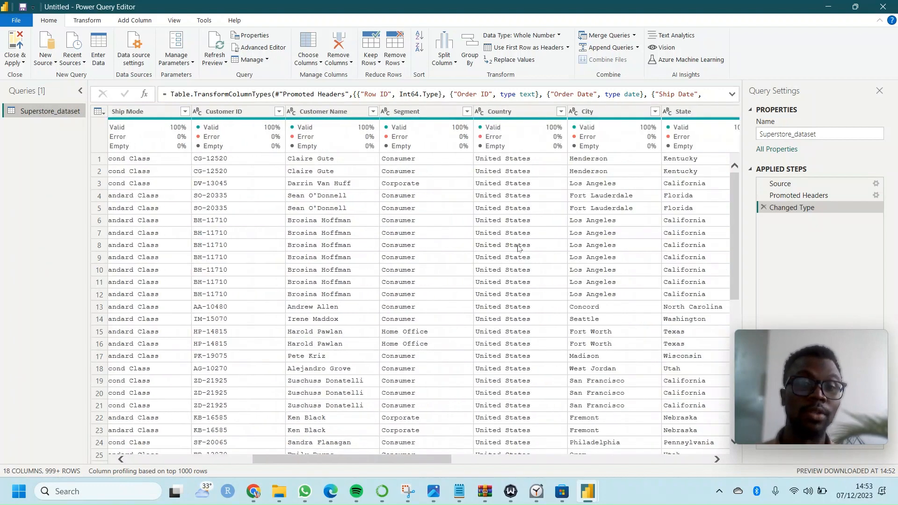
pyautogui.hscroll(-5, 362, 235)
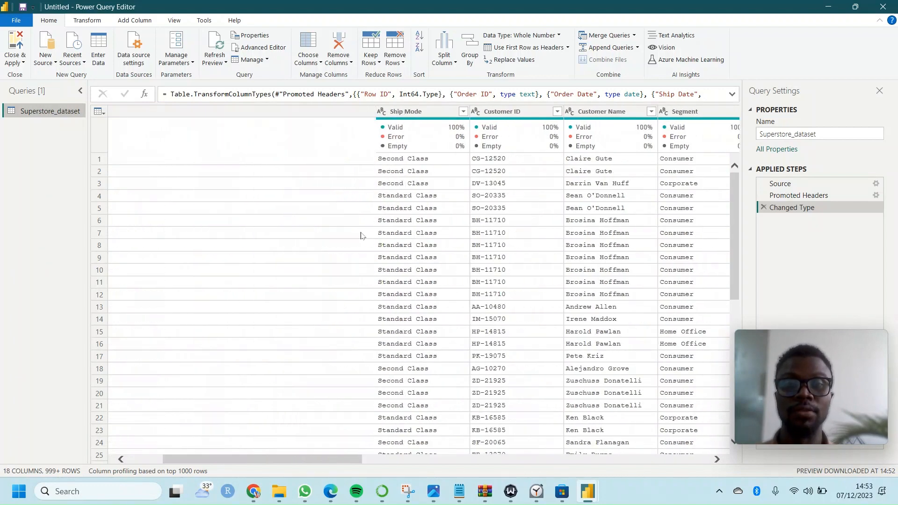
pyautogui.hscroll(-2, 362, 235)
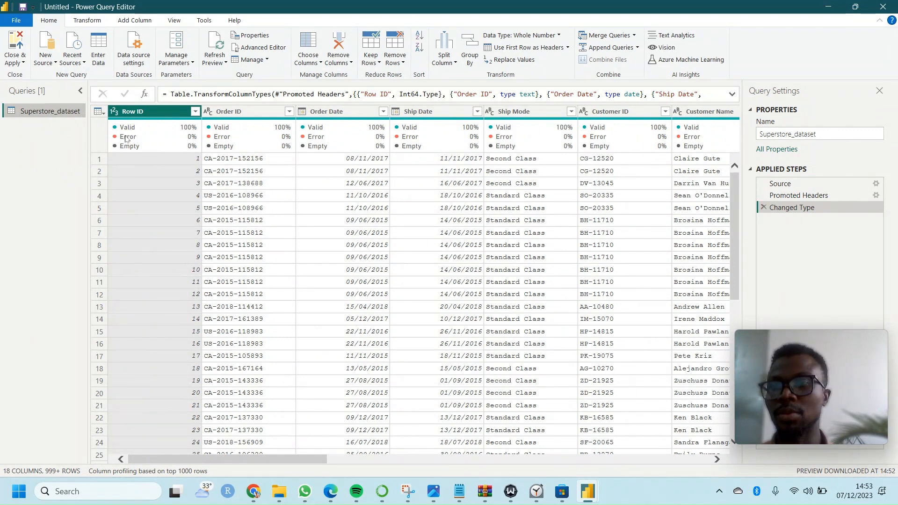
pyautogui.moveTo(158, 137)
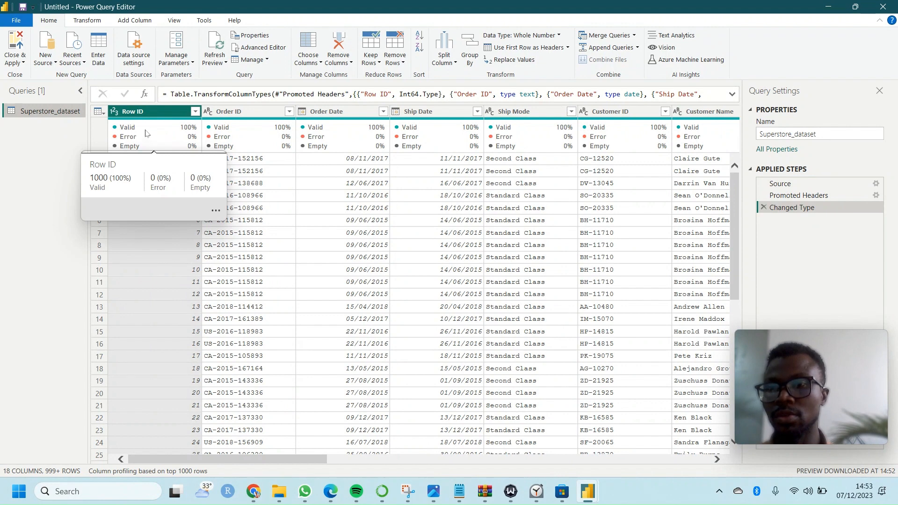
# Turn off Column profile, and switch Column quality off and back on for the data preview
pyautogui.click(178, 20)
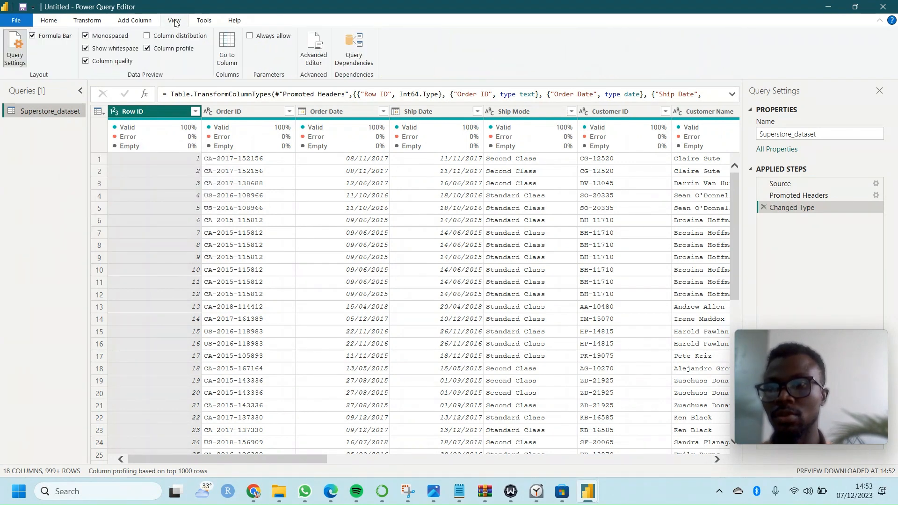
pyautogui.click(87, 61)
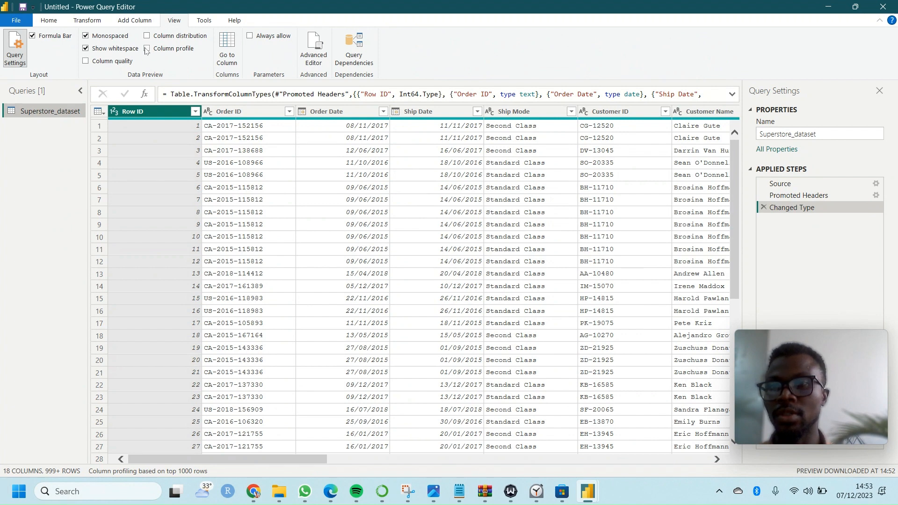
pyautogui.click(86, 61)
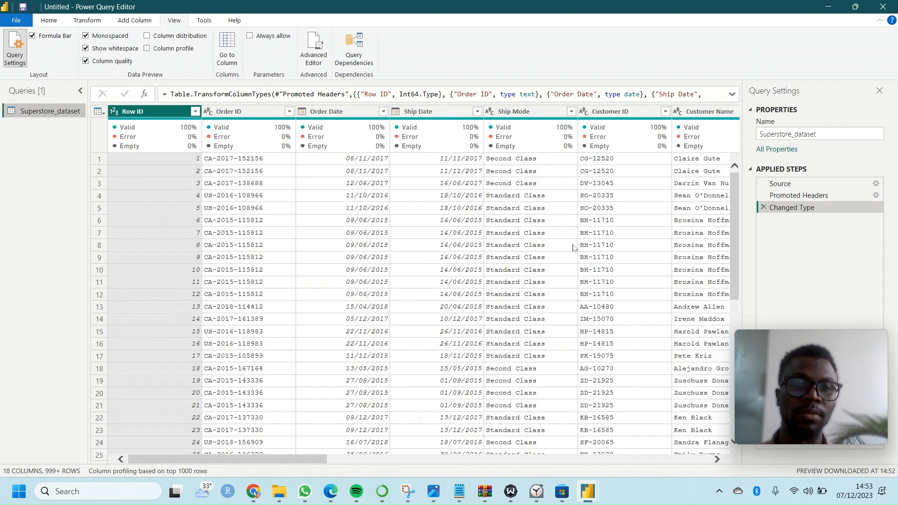
# Examine the valid, error and empty percentages of every column from Row ID to Sales
pyautogui.hscroll(10, 574, 248)
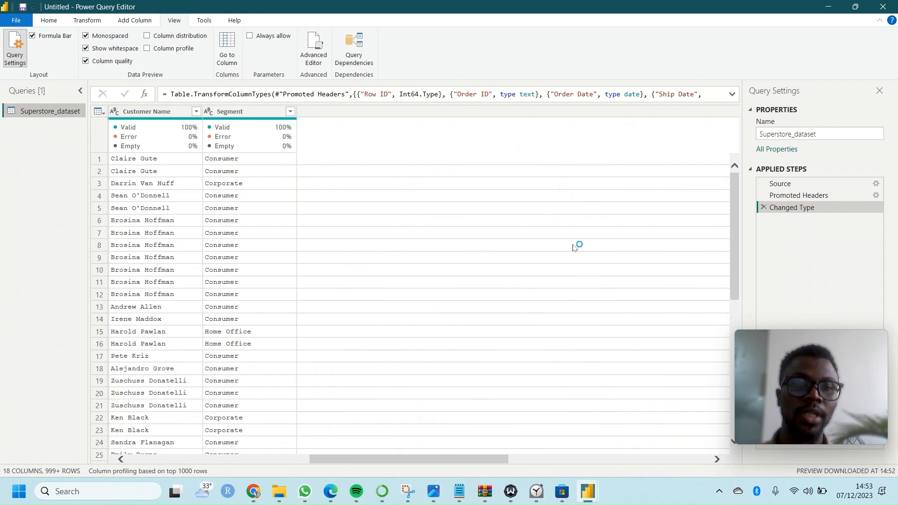
pyautogui.hscroll(-3, 574, 248)
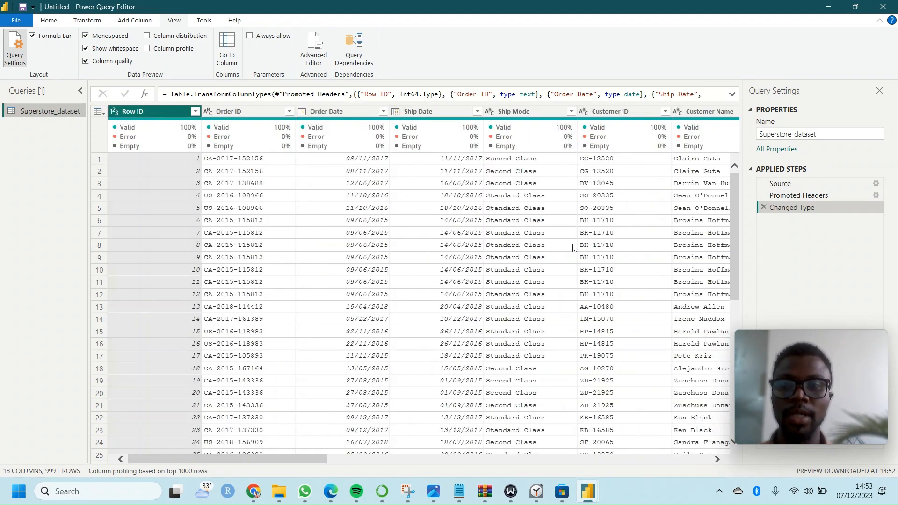
pyautogui.moveTo(170, 139)
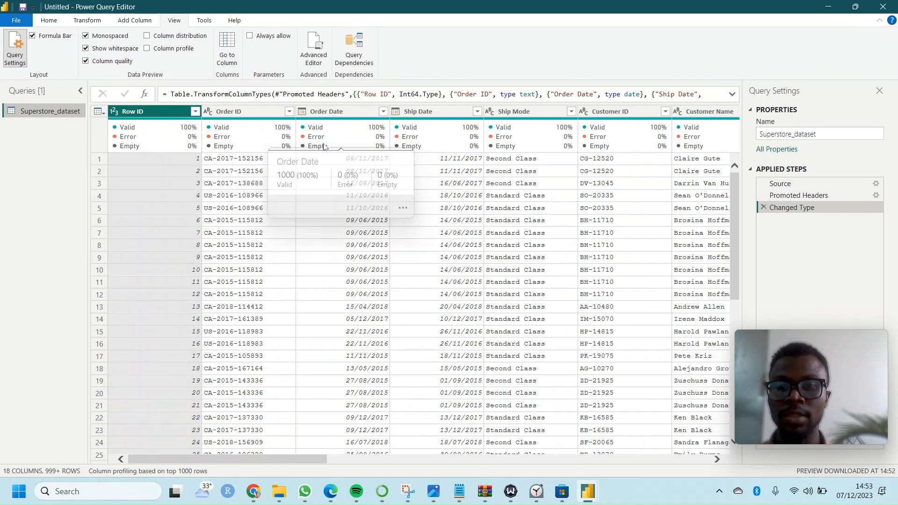
pyautogui.moveTo(423, 138)
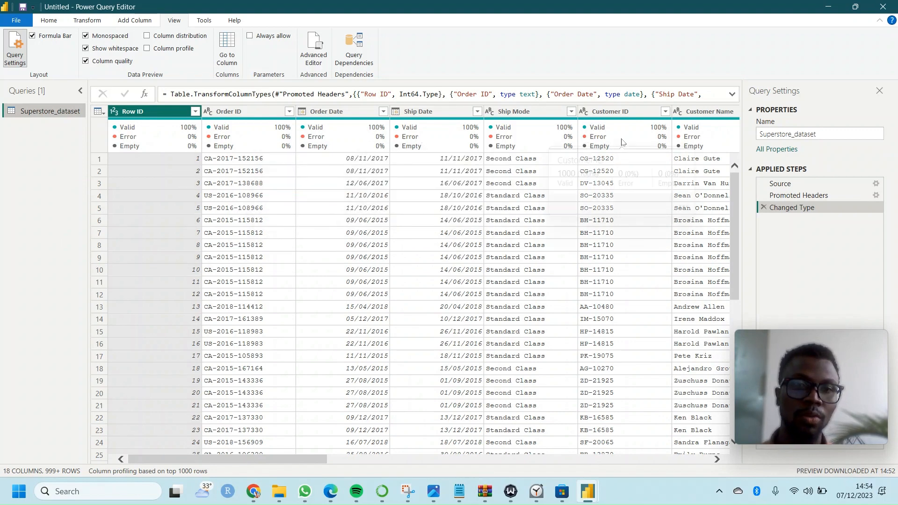
pyautogui.moveTo(584, 141)
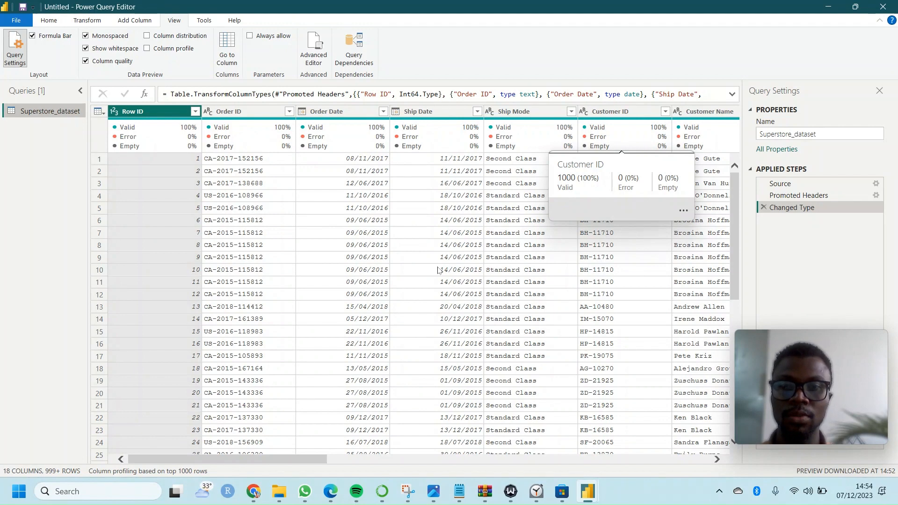
pyautogui.hscroll(10, 439, 270)
pyautogui.hscroll(6, 440, 270)
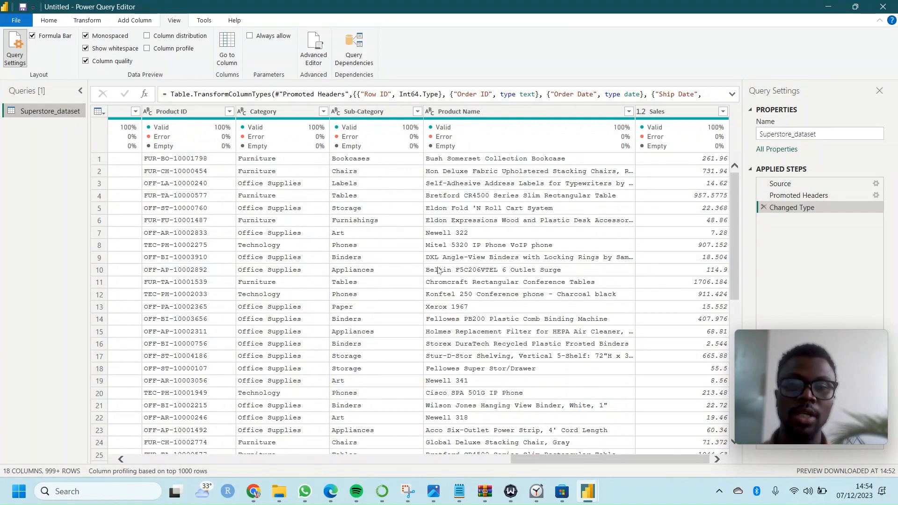
pyautogui.hscroll(-15, 440, 270)
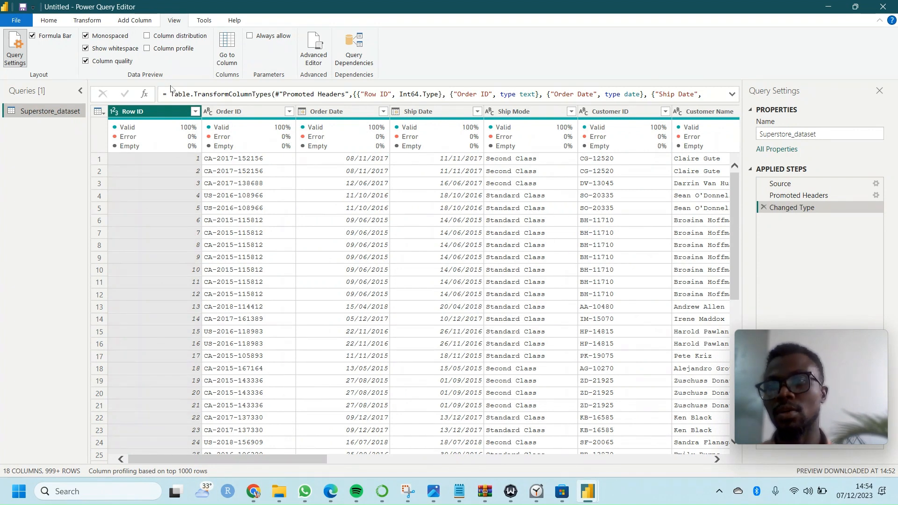
# Turn off Column quality, turn on Column profile, and review the full column statistics of Row ID
pyautogui.click(86, 63)
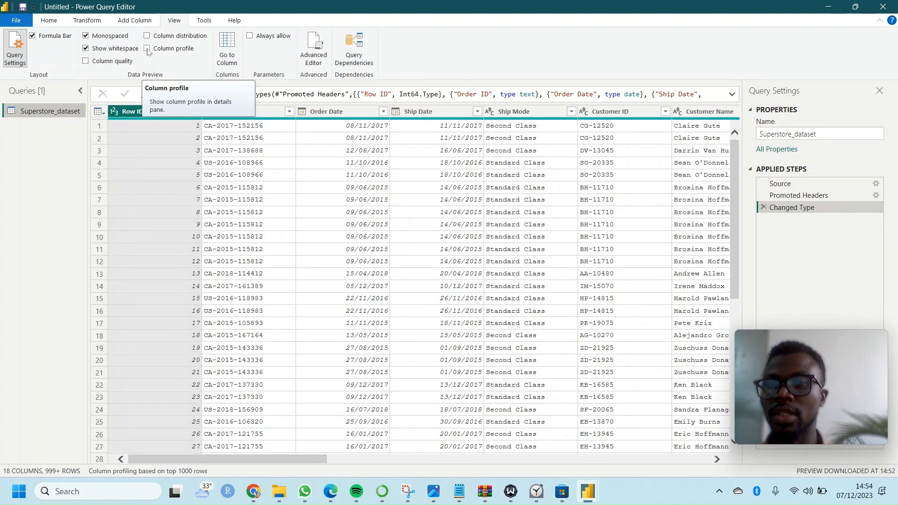
pyautogui.click(147, 48)
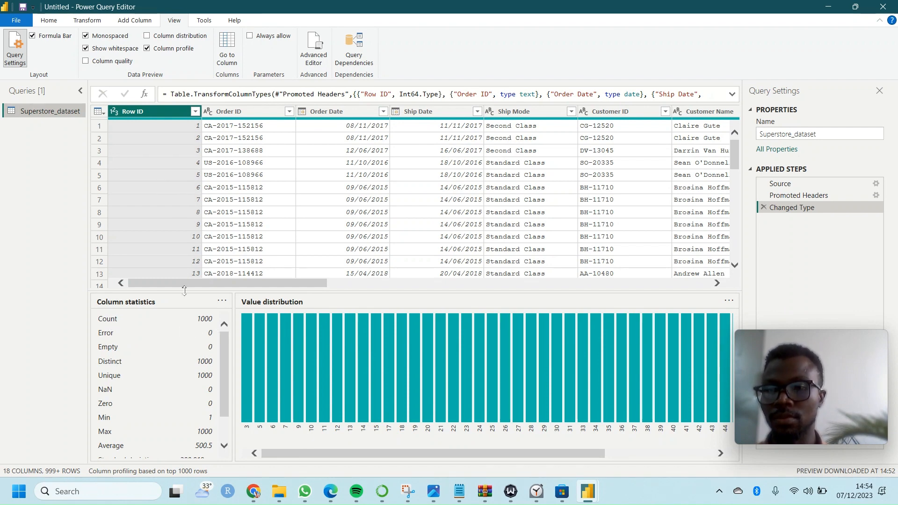
pyautogui.scroll(-2, 182, 380)
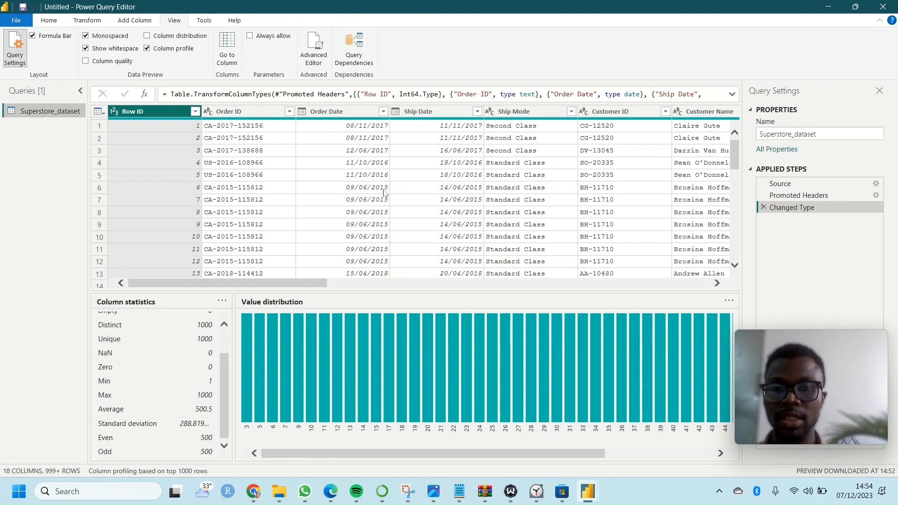
# Examine the column statistics and value distribution of the Order Date column, including the bar for 09/04/2018
pyautogui.click(337, 115)
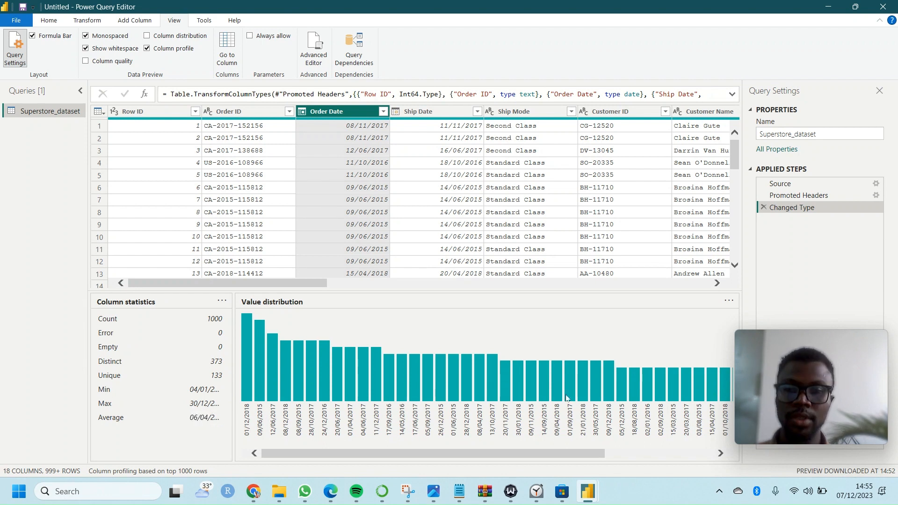
pyautogui.moveTo(562, 397)
pyautogui.hscroll(3, 563, 396)
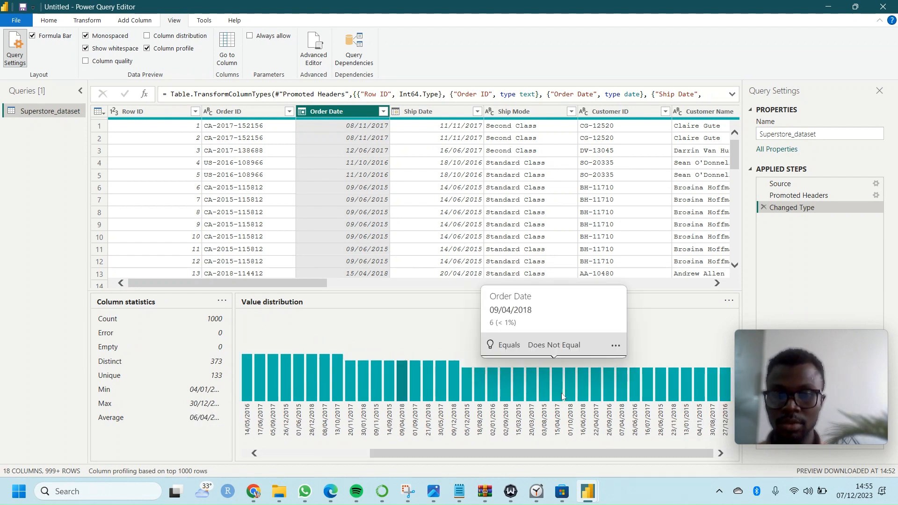
pyautogui.hscroll(-3, 562, 396)
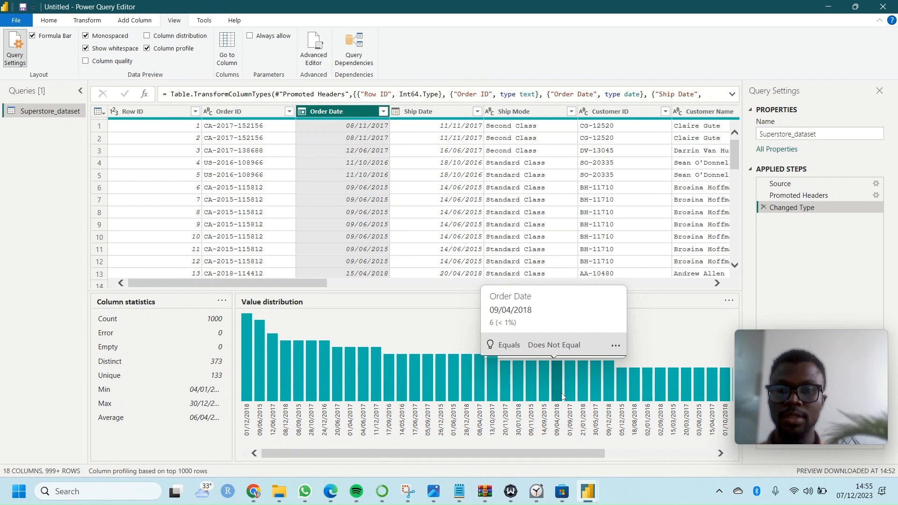
# Examine the column statistics and value distributions of the Sales, Sub-Category and Category columns
pyautogui.hscroll(3, 507, 182)
pyautogui.hscroll(10, 507, 181)
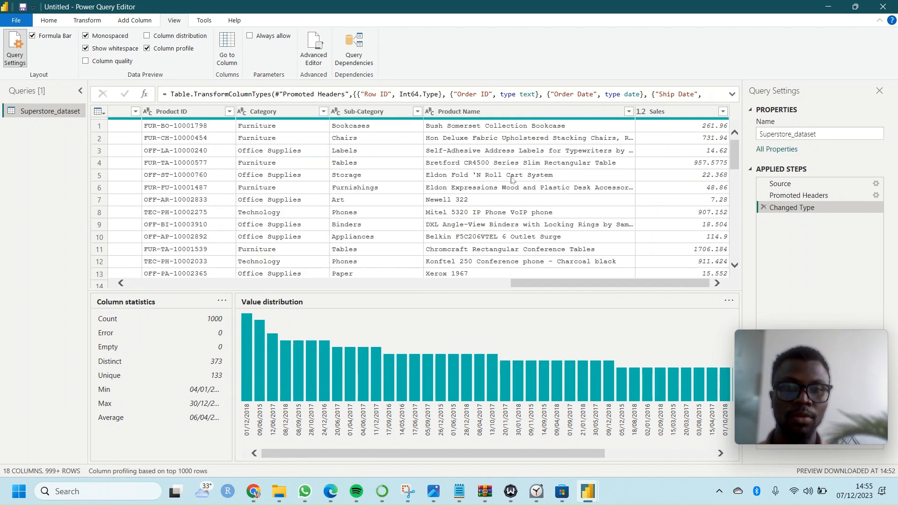
pyautogui.click(664, 112)
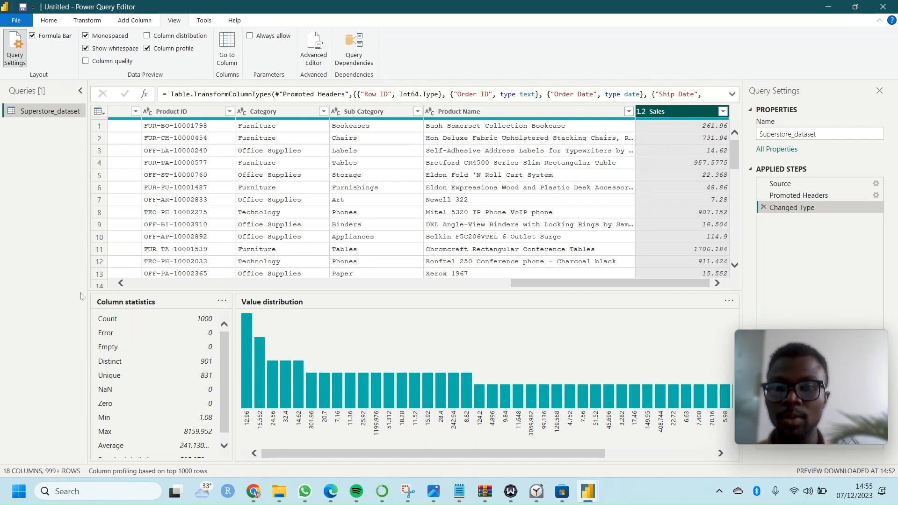
pyautogui.click(360, 113)
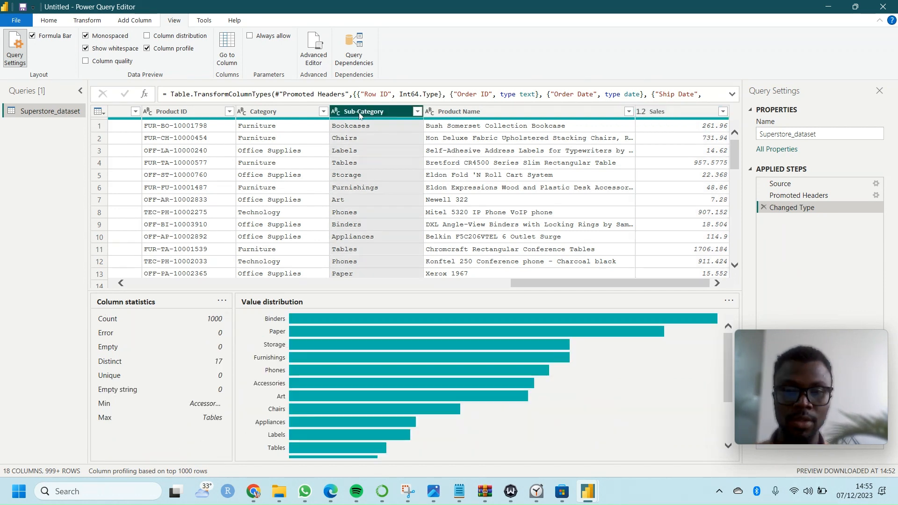
pyautogui.scroll(-3, 308, 366)
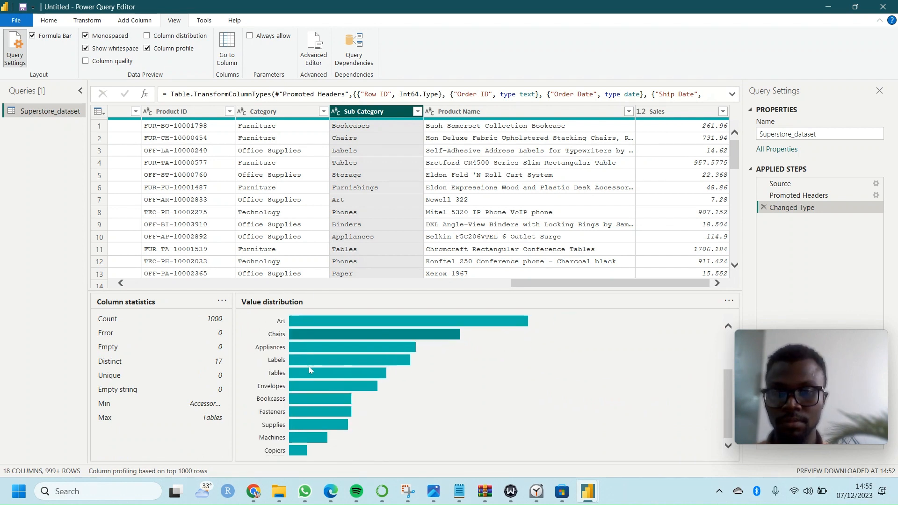
pyautogui.scroll(3, 309, 366)
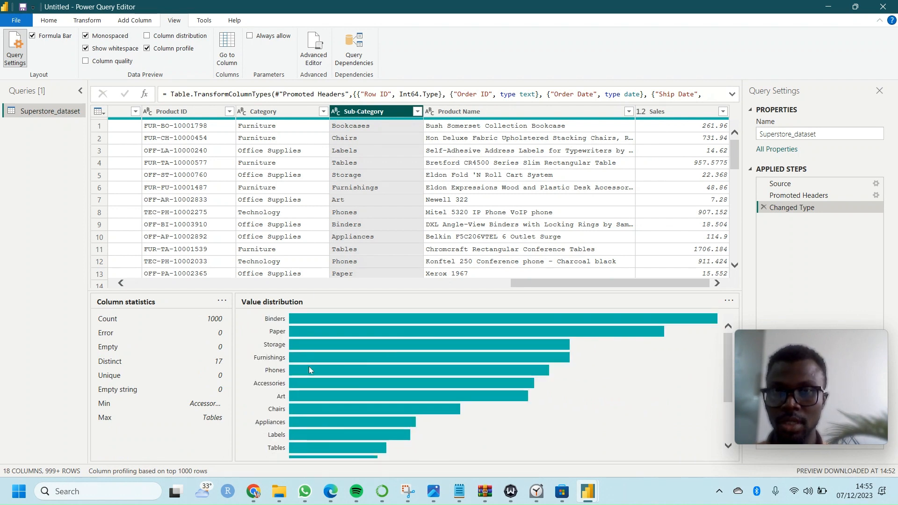
pyautogui.click(282, 116)
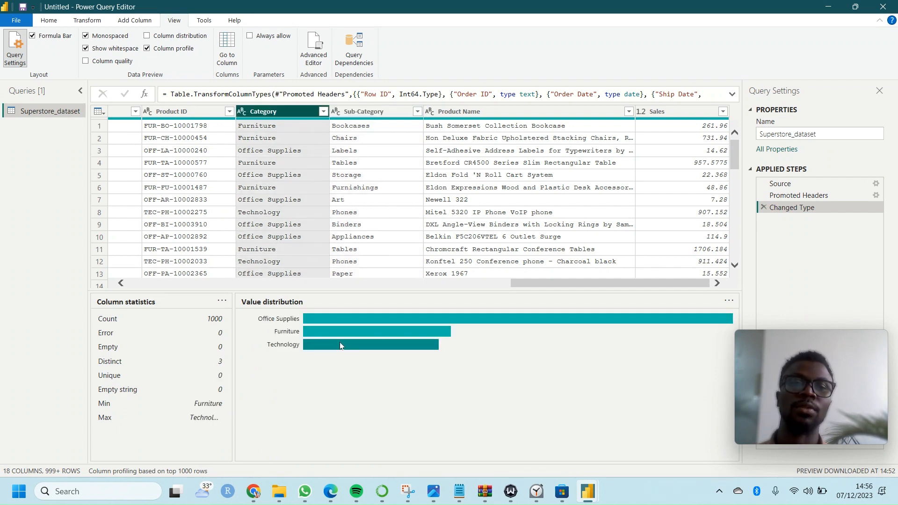
pyautogui.click(359, 116)
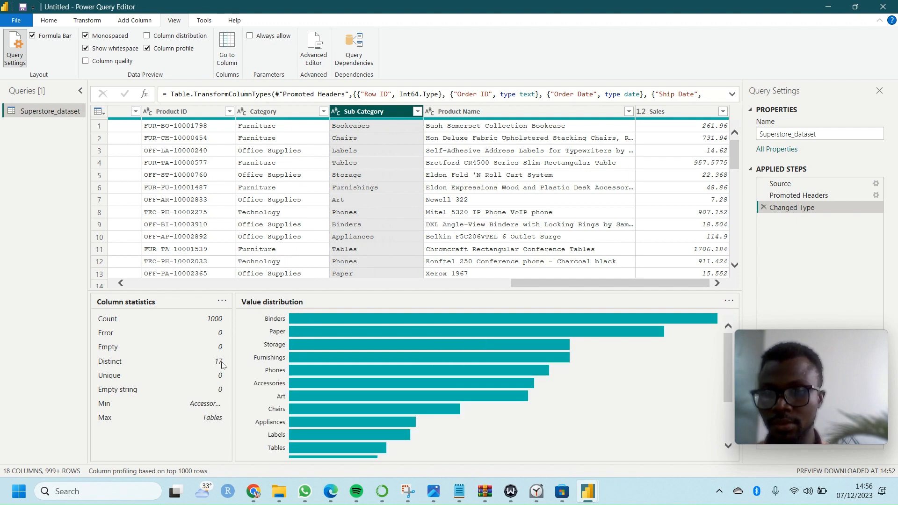
pyautogui.scroll(-2, 304, 346)
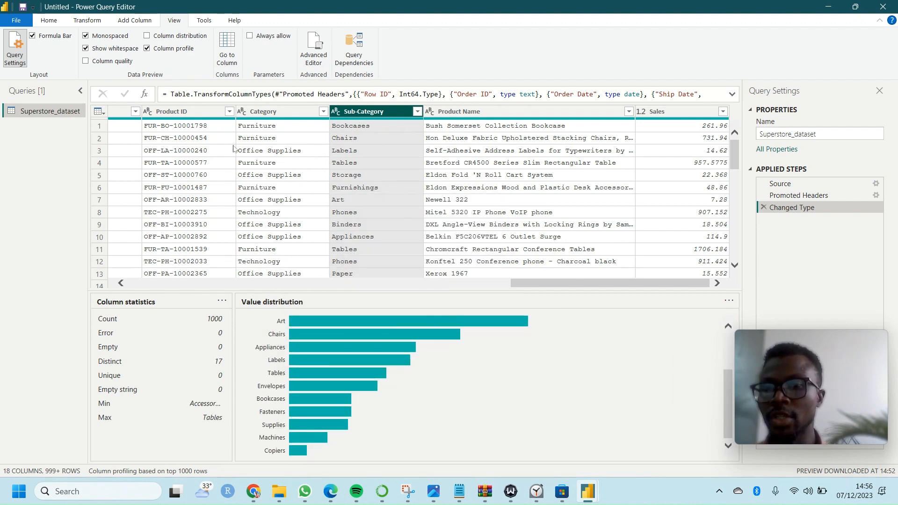
# Change the Sales column's data type to Fixed decimal number as a new step, and delete that added step
pyautogui.click(645, 116)
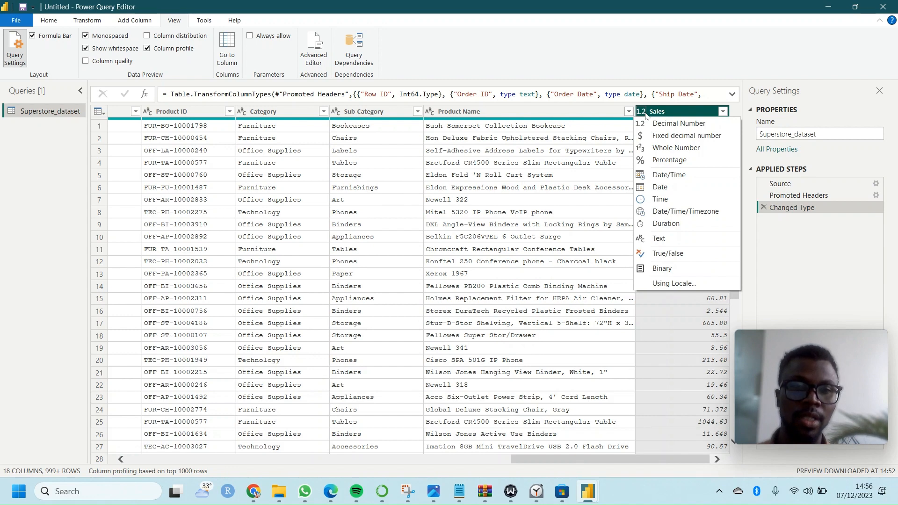
pyautogui.click(662, 135)
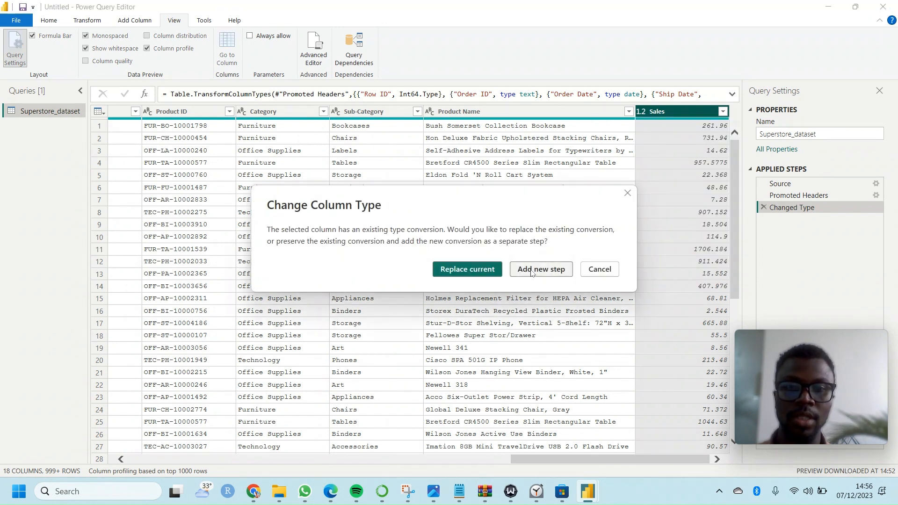
pyautogui.click(531, 269)
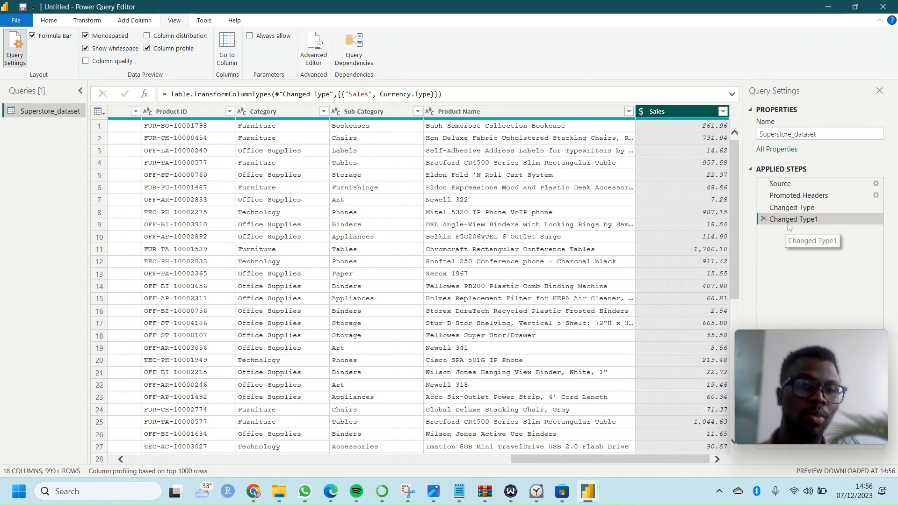
pyautogui.click(763, 221)
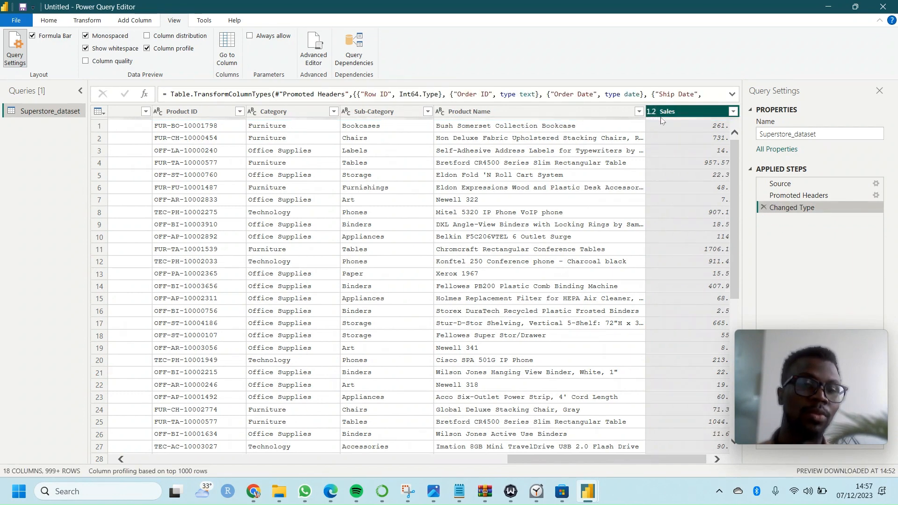
# Rename the Superstore_dataset query as Superstore
pyautogui.click(831, 137)
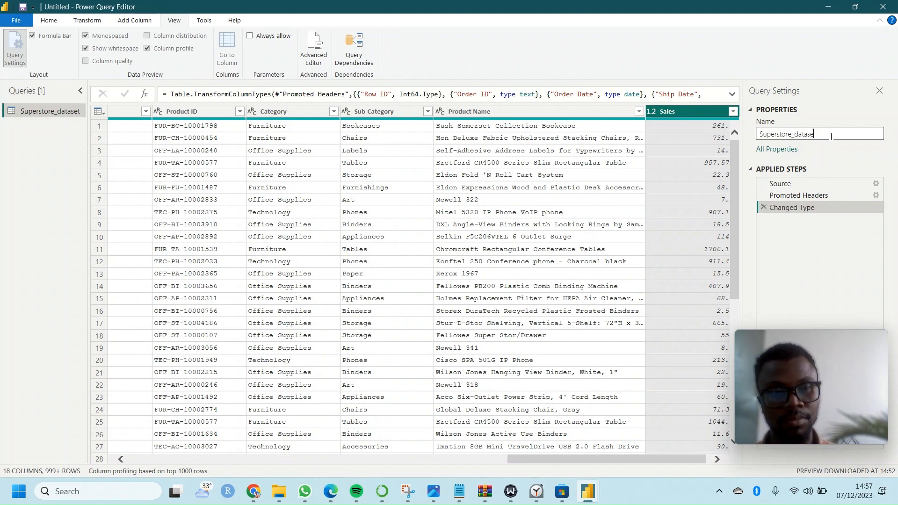
pyautogui.press('BackSpace')
pyautogui.press('BackSpace')
pyautogui.press('BackSpace')
pyautogui.press('BackSpace')
pyautogui.press('BackSpace')
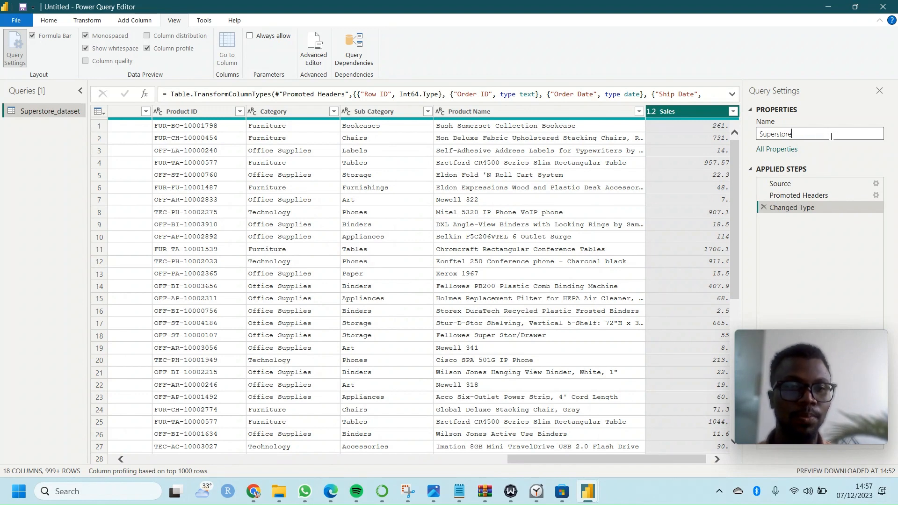
pyautogui.press('Return')
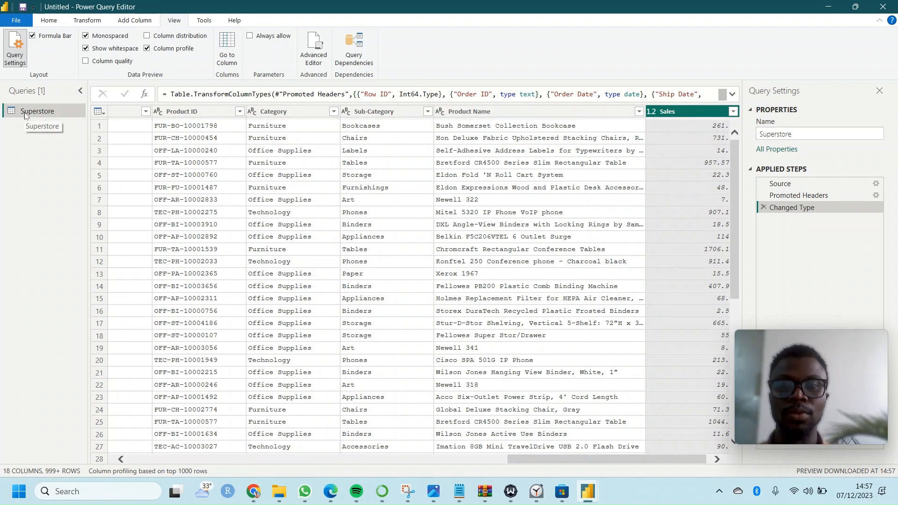
pyautogui.click(49, 20)
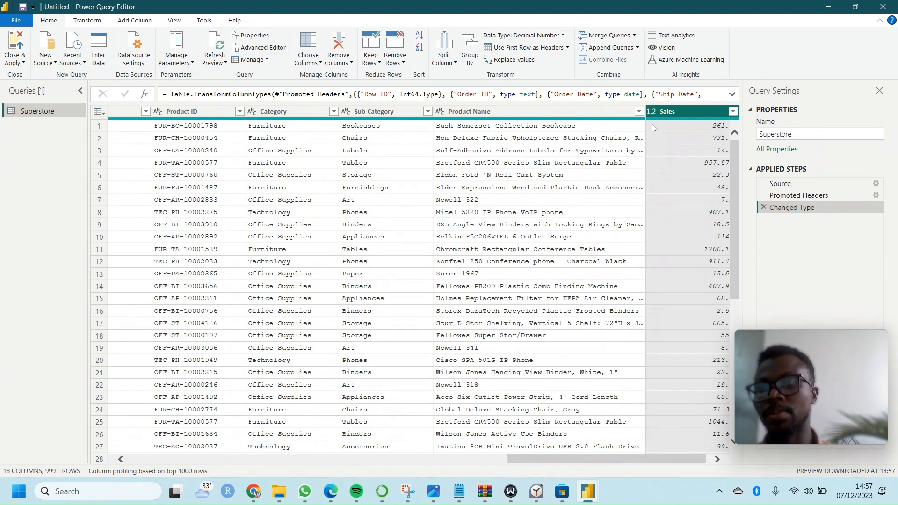
pyautogui.click(16, 61)
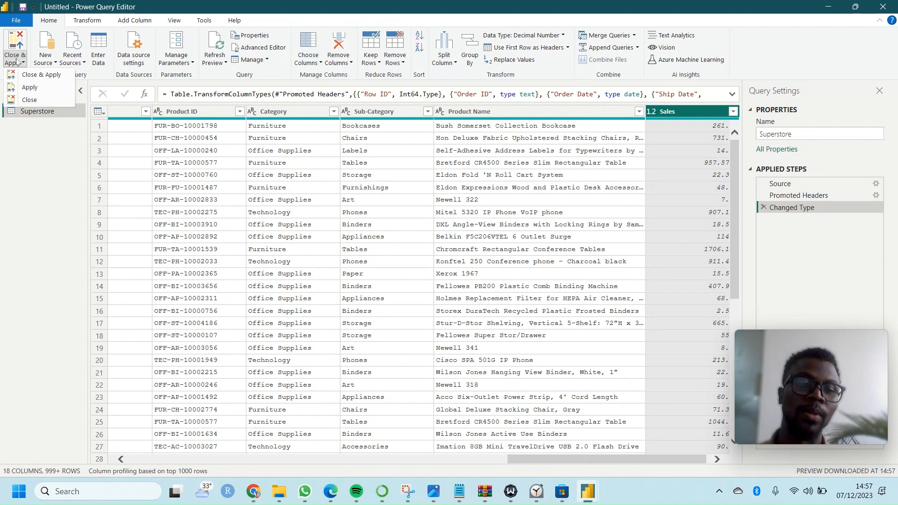
pyautogui.click(52, 64)
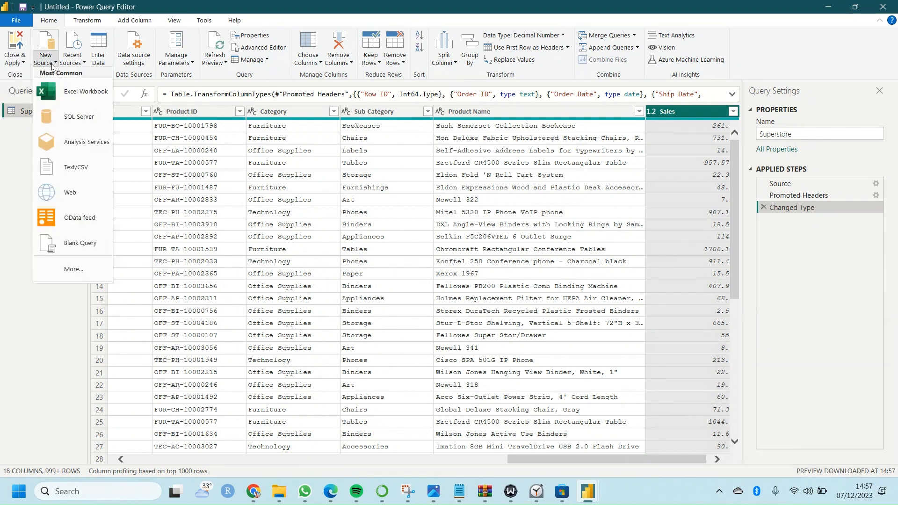
pyautogui.click(90, 22)
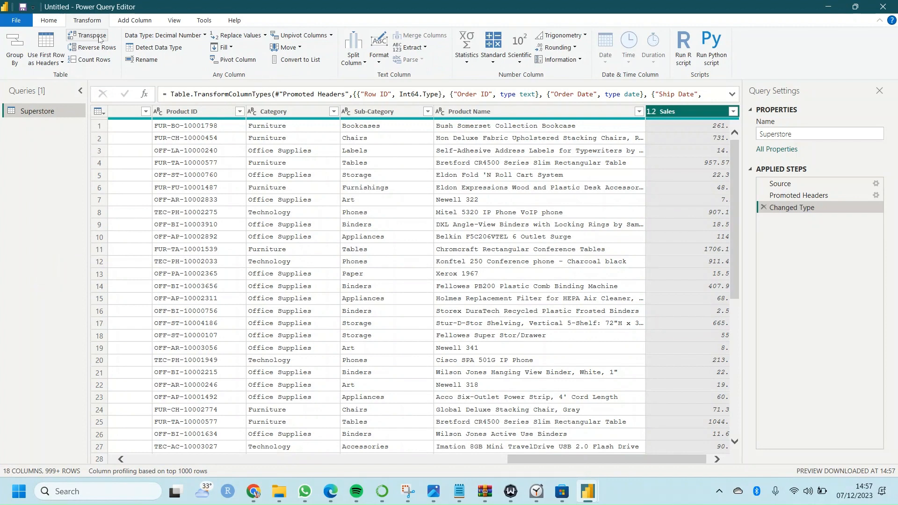
pyautogui.click(129, 24)
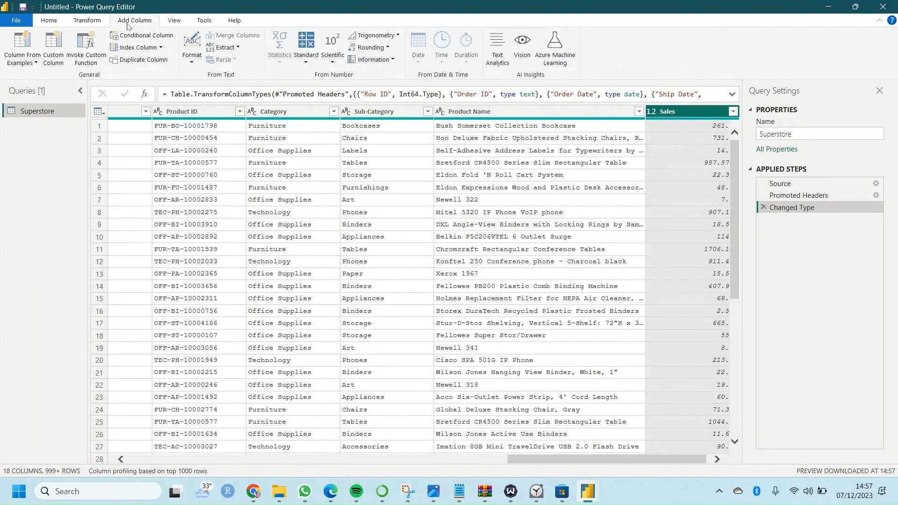
pyautogui.click(56, 23)
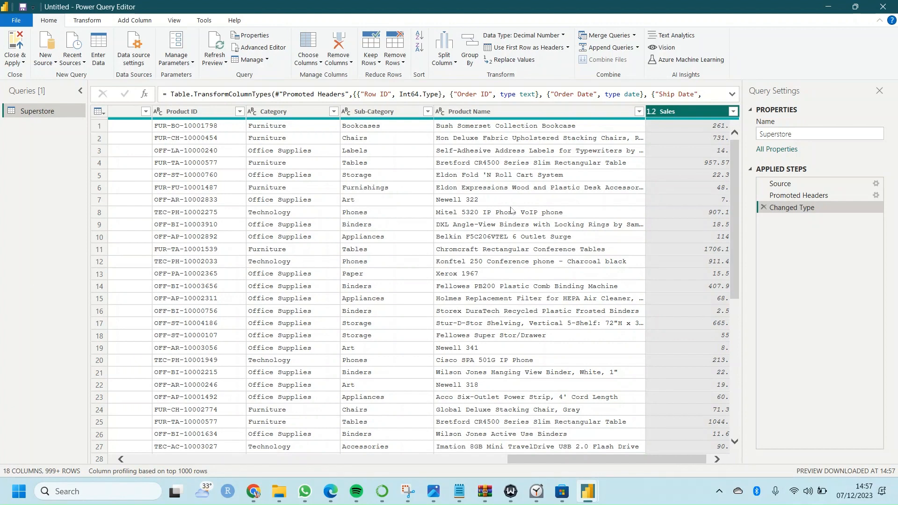
pyautogui.click(858, 8)
pyautogui.moveTo(705, 64); pyautogui.dragTo(436, 35)
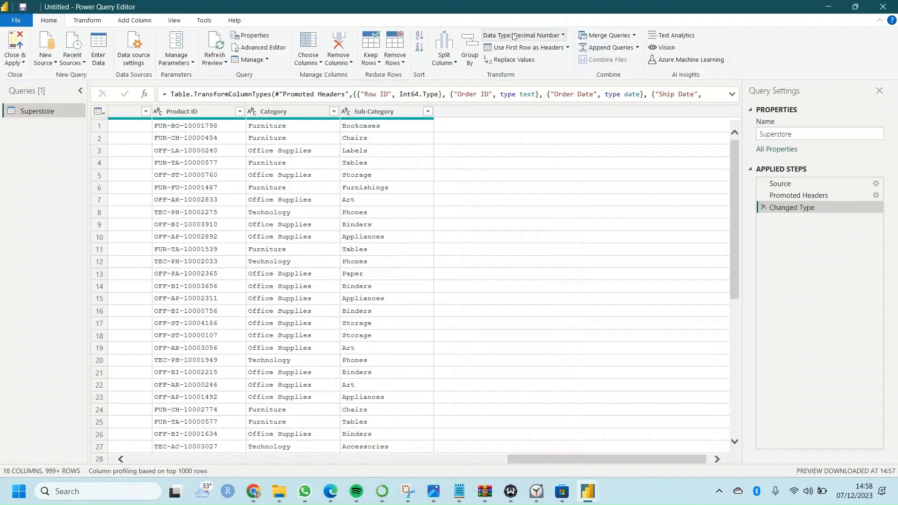
pyautogui.click(512, 34)
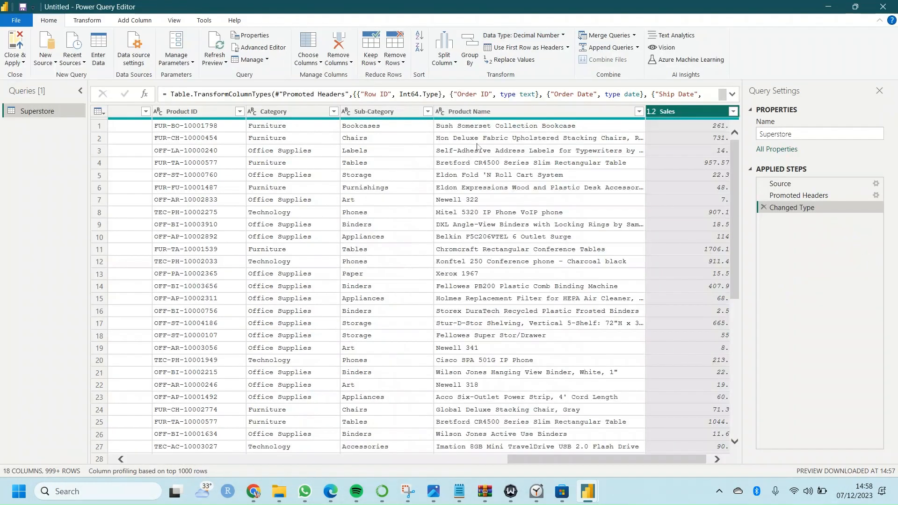
# Close the Power Query Editor and apply the pending query changes to load the Superstore table into the report
pyautogui.click(23, 64)
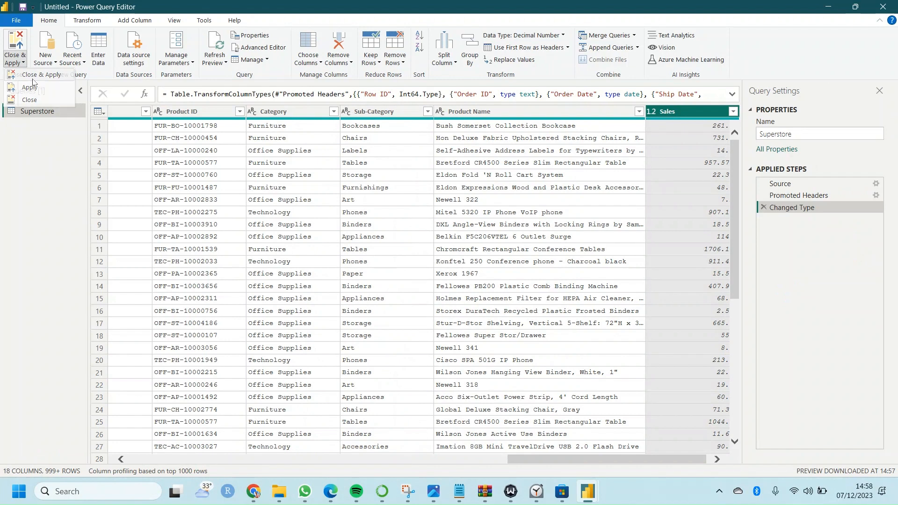
pyautogui.click(33, 81)
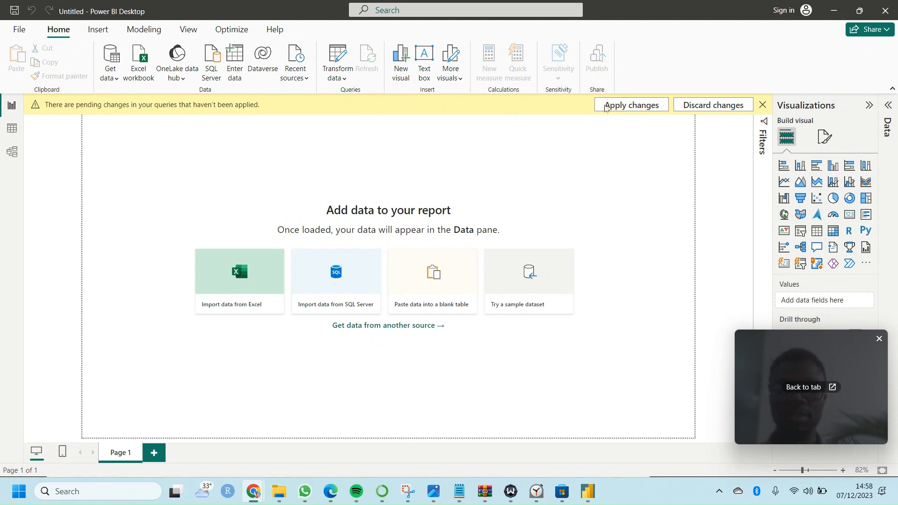
pyautogui.click(633, 106)
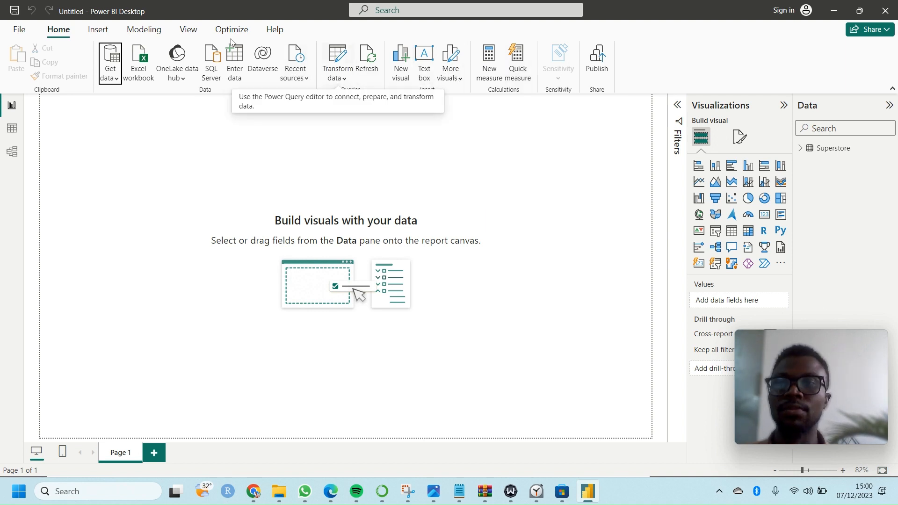
pyautogui.click(98, 30)
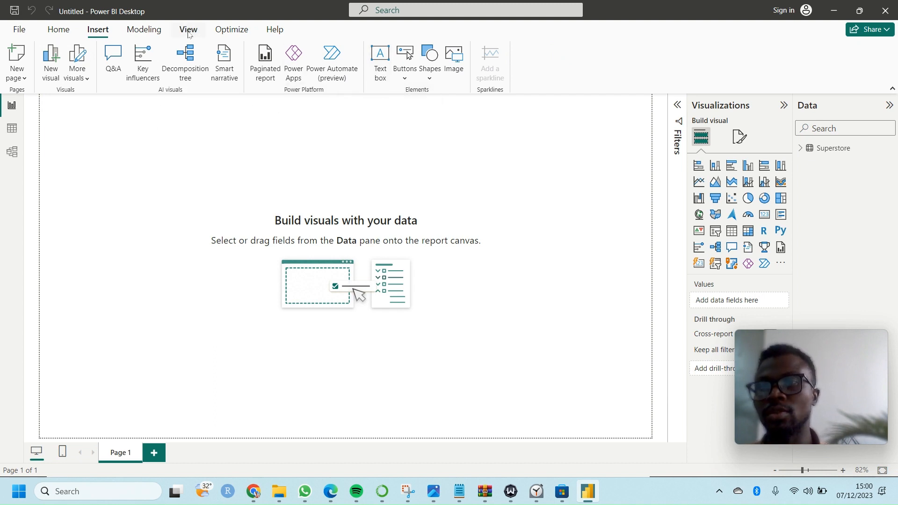
pyautogui.click(145, 31)
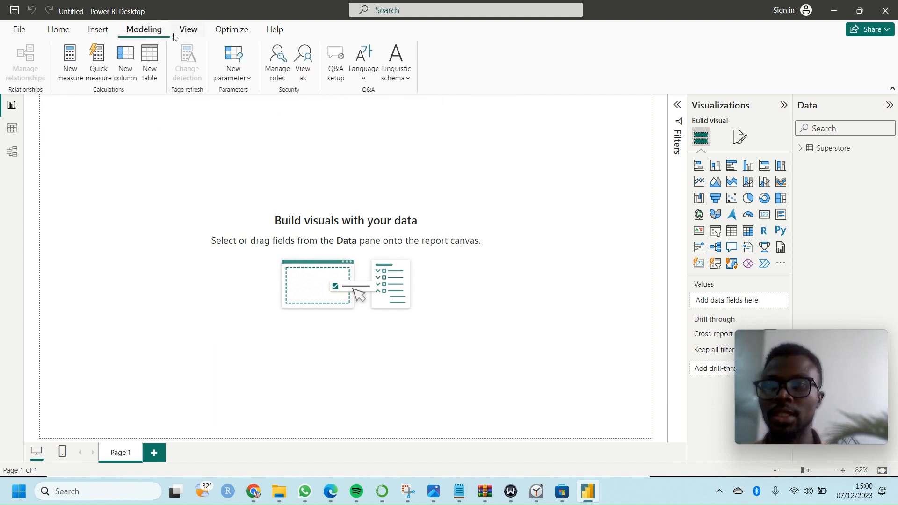
pyautogui.click(189, 31)
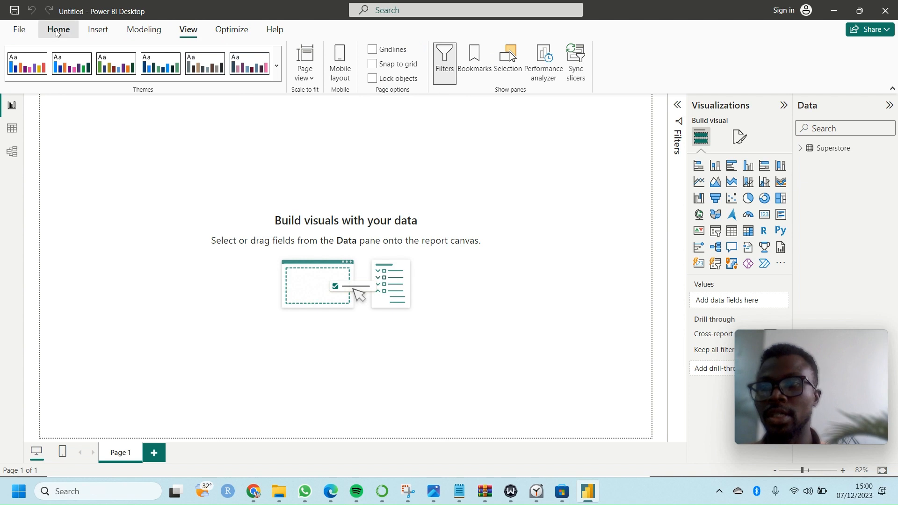
pyautogui.click(59, 31)
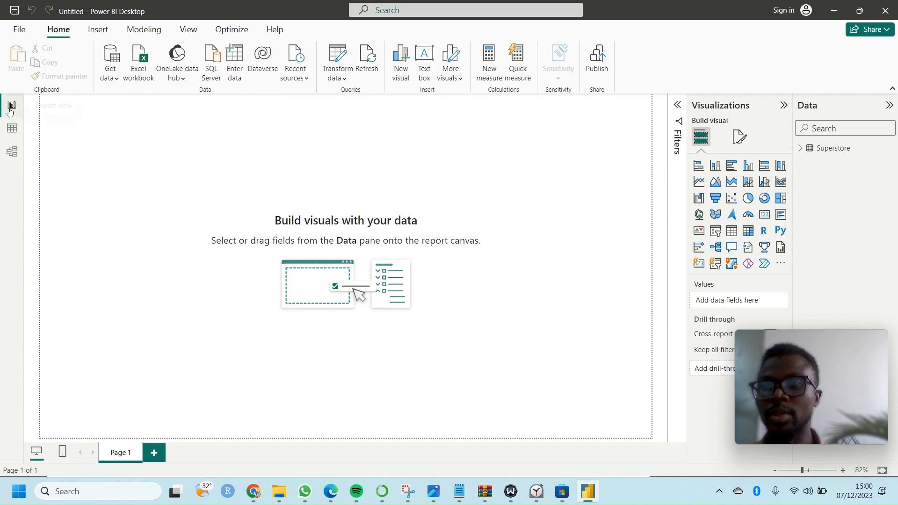
# Examine the loaded Superstore table in Table view and Model view, including its data columns through Sales
pyautogui.click(11, 132)
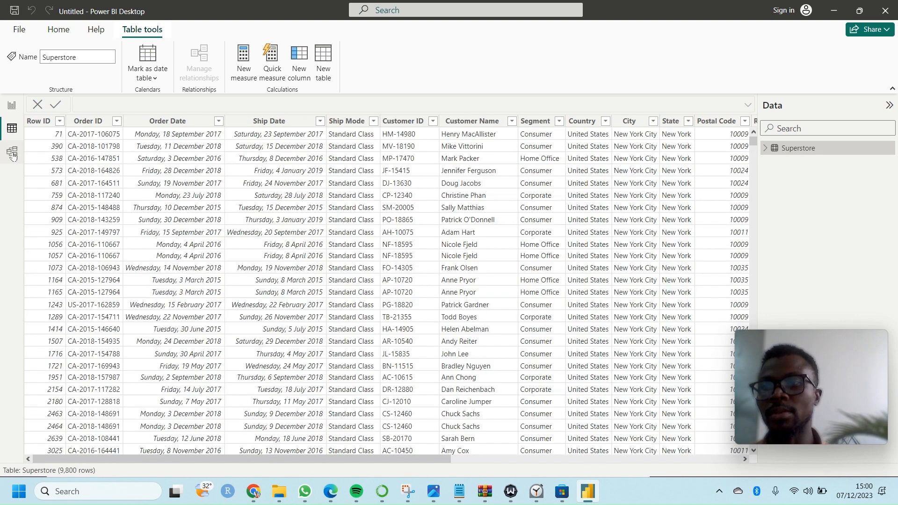
pyautogui.click(13, 154)
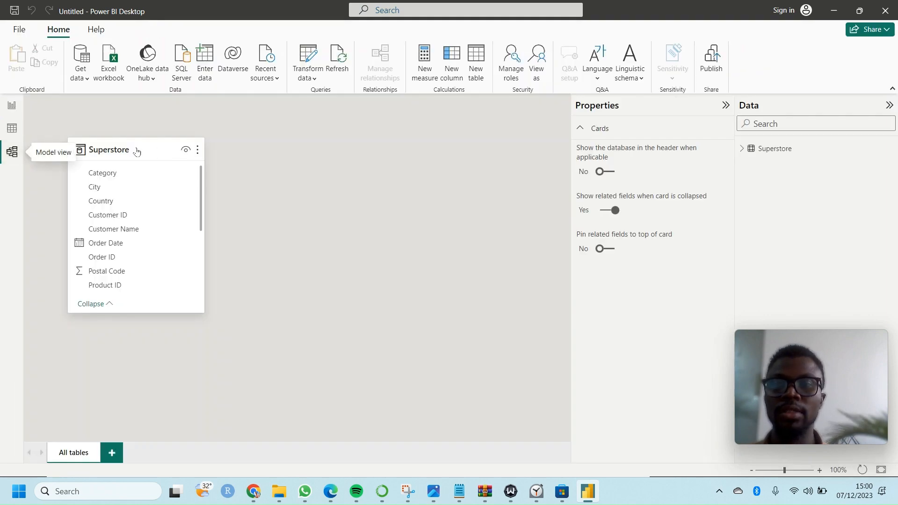
pyautogui.moveTo(135, 149)
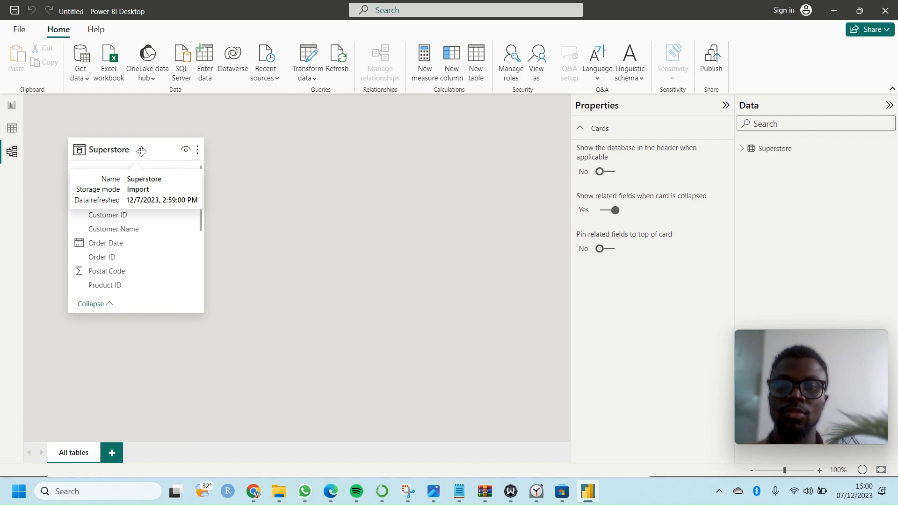
pyautogui.click(5, 130)
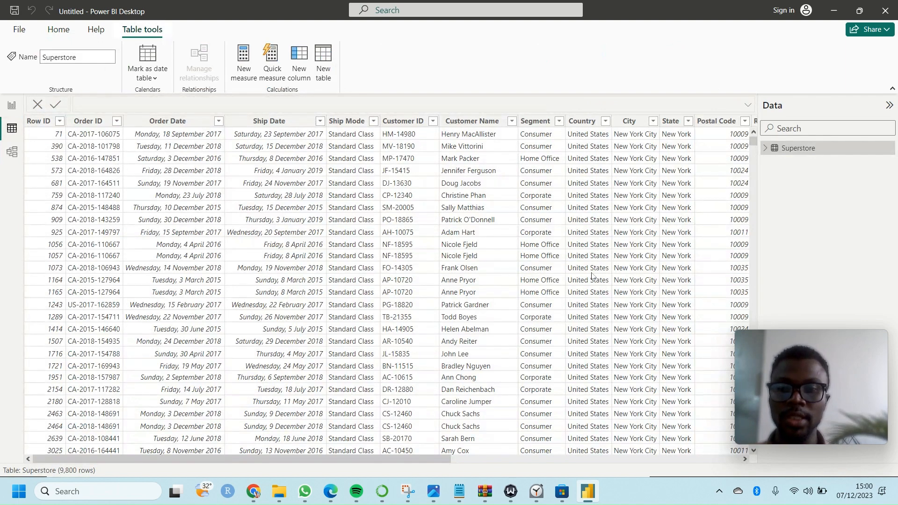
pyautogui.hscroll(5, 550, 267)
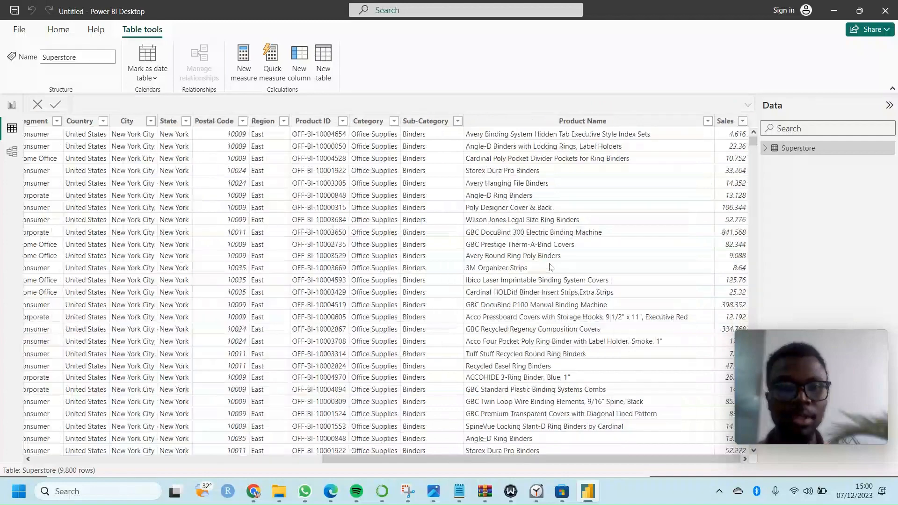
# Examine the Superstore table's columns from Row ID through Sales, paying attention to Order Date and Ship Date
pyautogui.hscroll(-5, 550, 267)
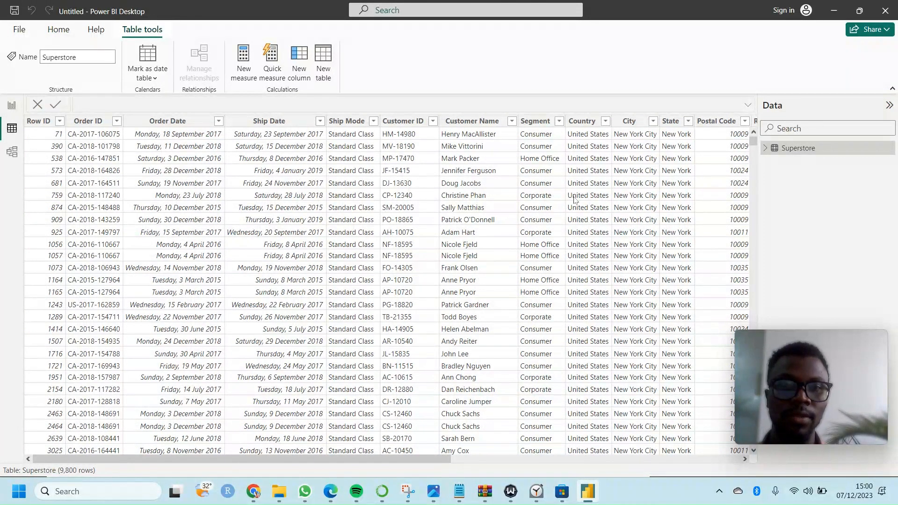
pyautogui.hscroll(10, 574, 200)
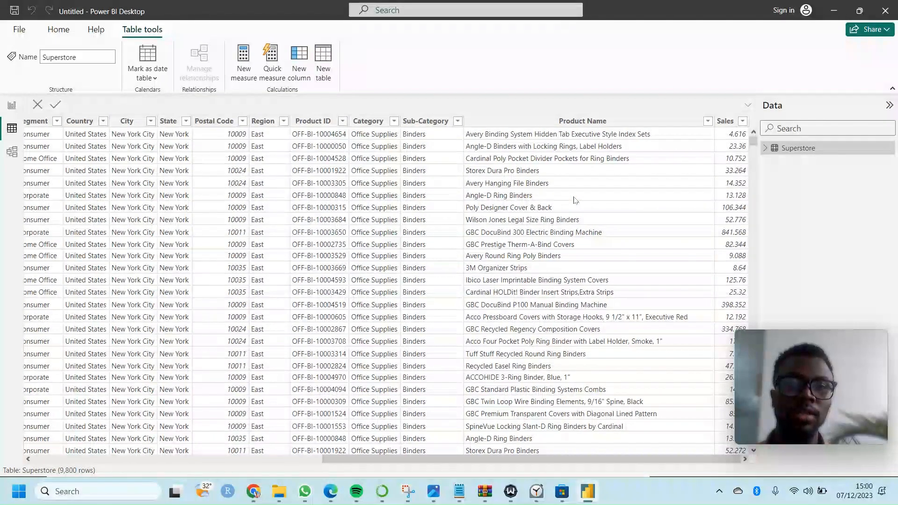
pyautogui.hscroll(-10, 574, 200)
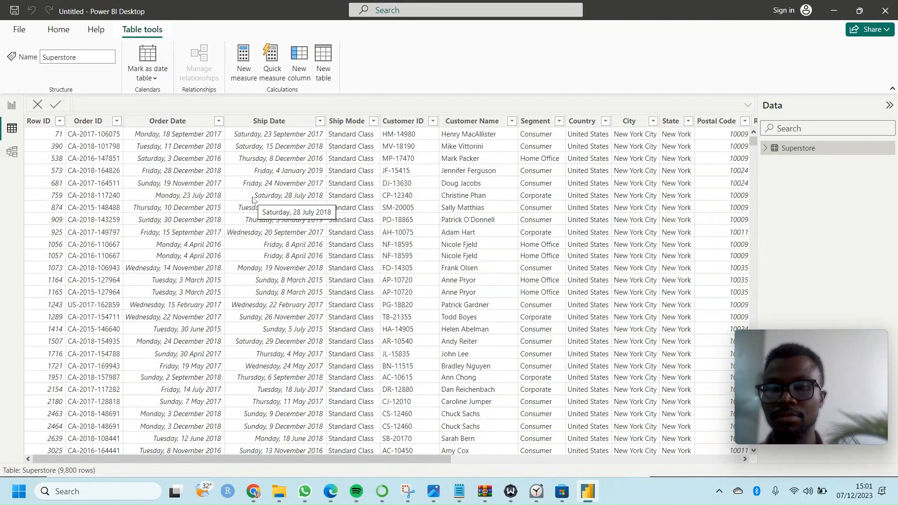
pyautogui.hscroll(5, 253, 200)
pyautogui.hscroll(8, 252, 200)
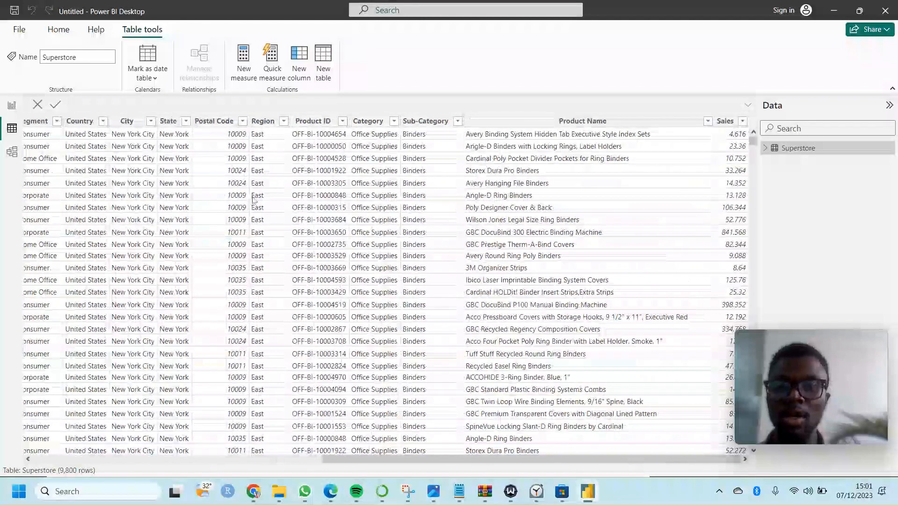
pyautogui.hscroll(-13, 253, 200)
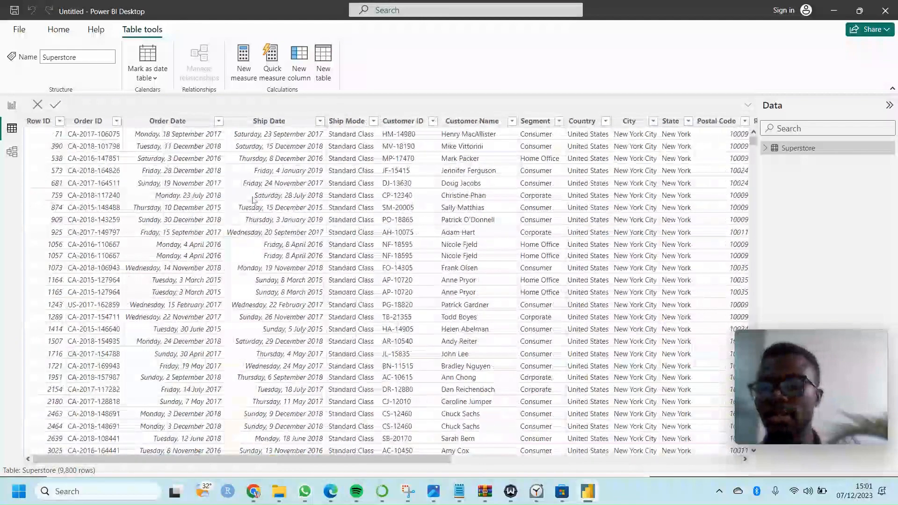
pyautogui.click(186, 124)
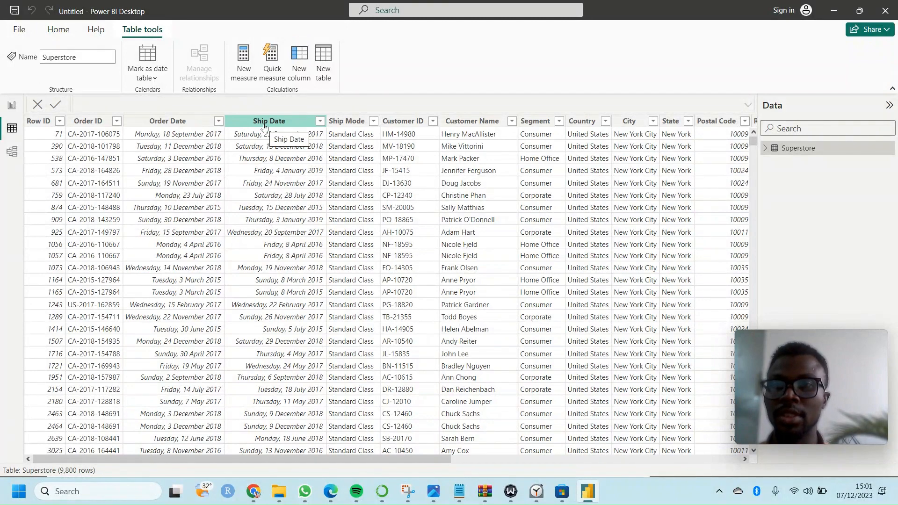
pyautogui.hscroll(3, 288, 164)
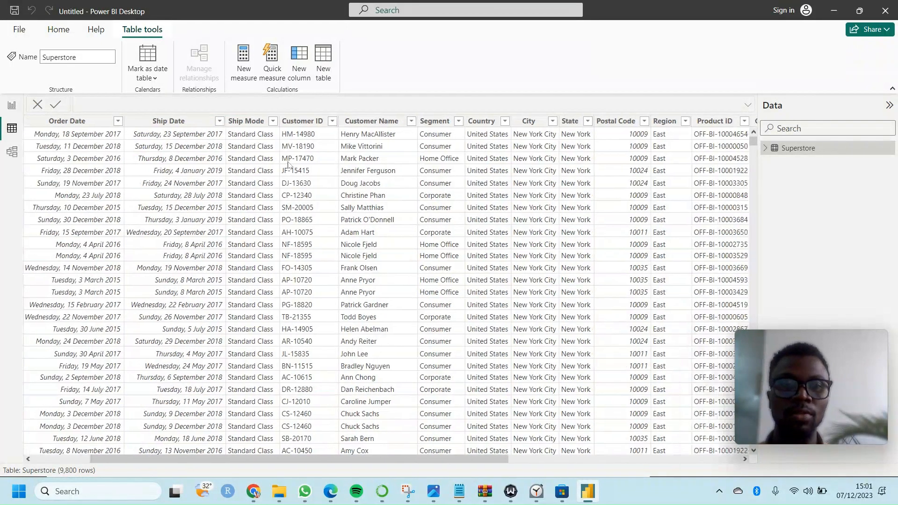
pyautogui.hscroll(5, 288, 164)
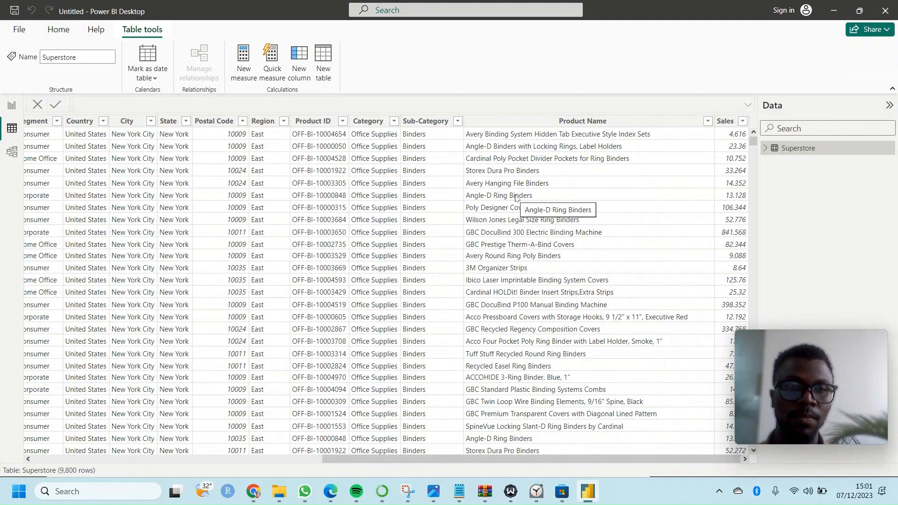
pyautogui.hscroll(-10, 413, 161)
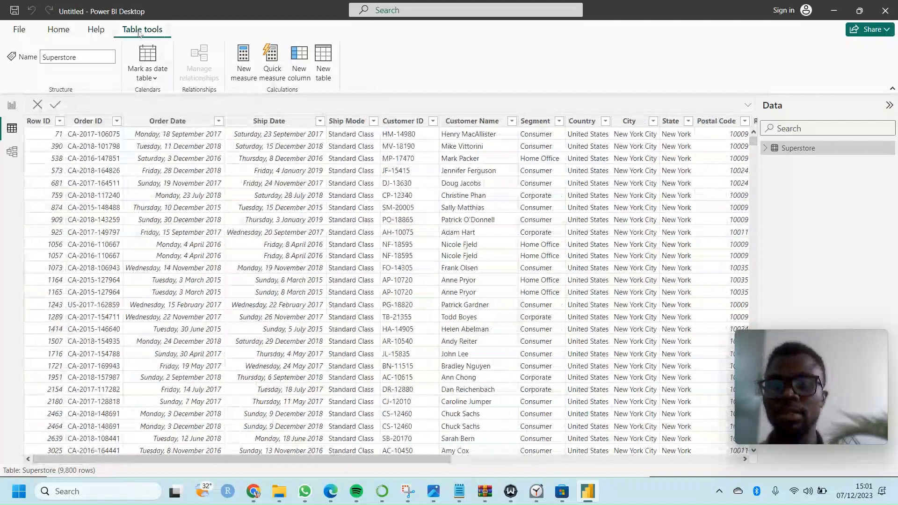
# Add a new calculated column to the Superstore table and name it Processing_Time in its formula
pyautogui.click(304, 67)
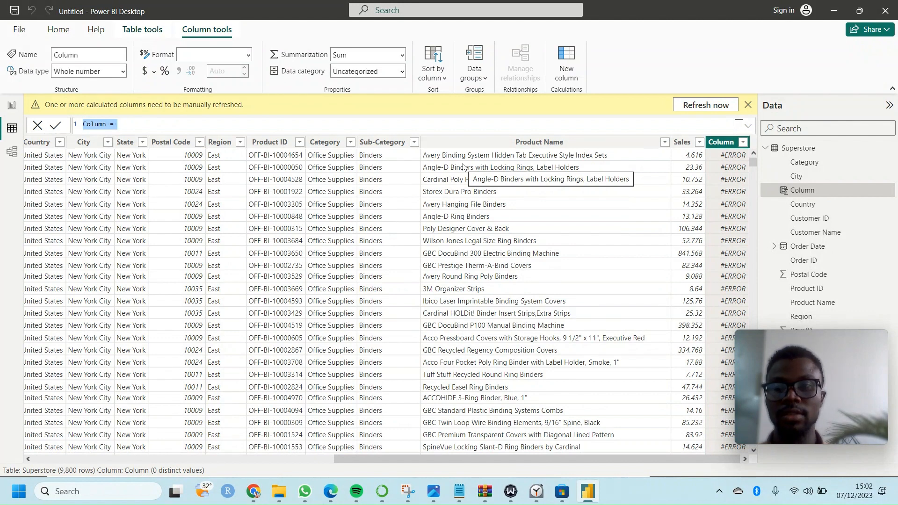
pyautogui.click(107, 127)
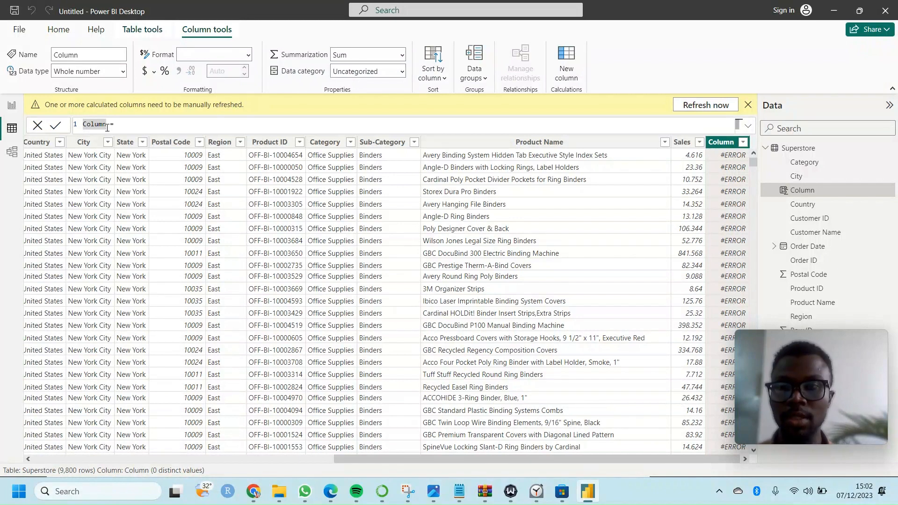
pyautogui.doubleClick(107, 127)
pyautogui.press('BackSpace')
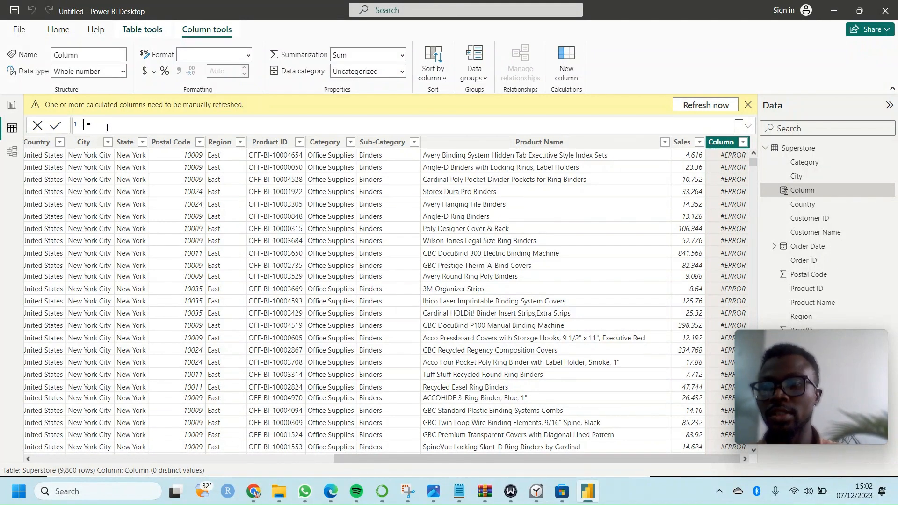
pyautogui.write('Proce')
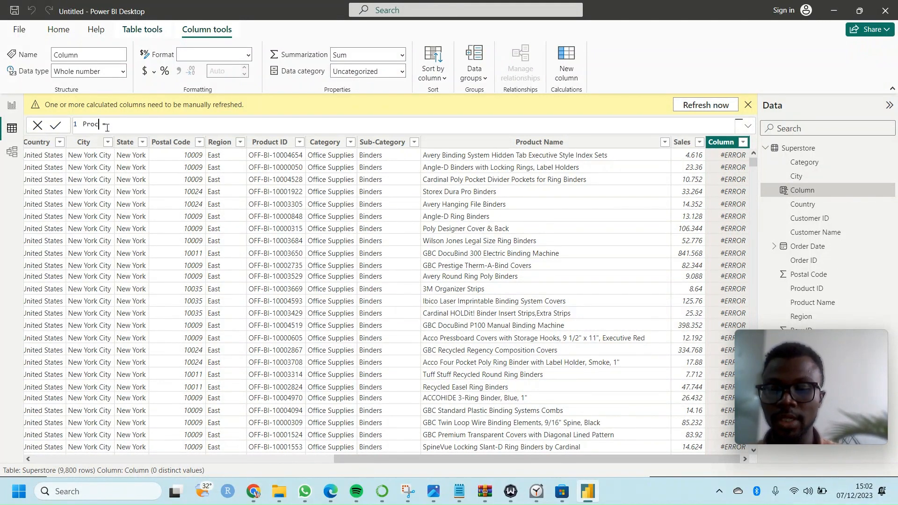
pyautogui.write('ssing')
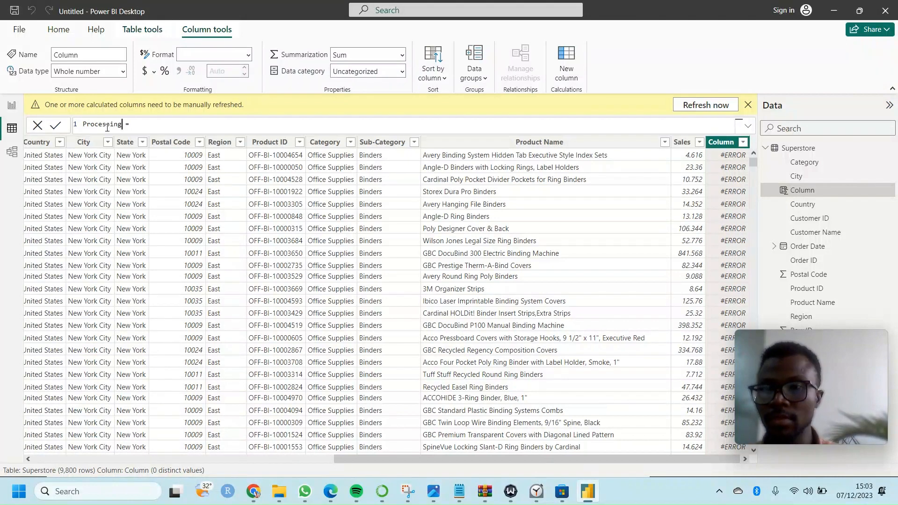
pyautogui.write('_')
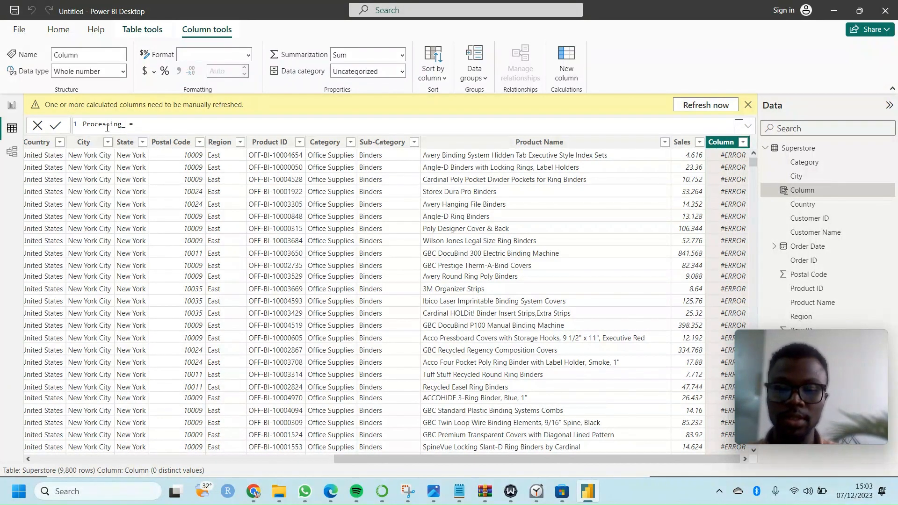
pyautogui.write('Time')
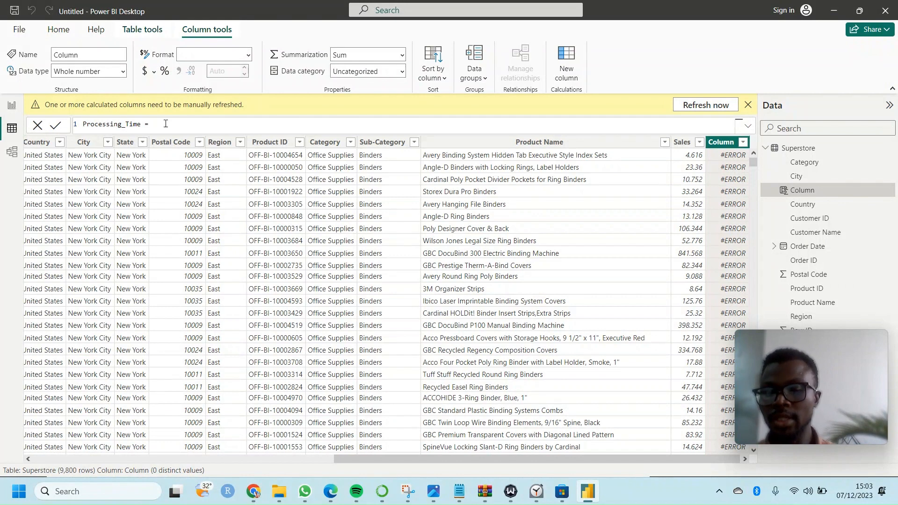
# Begin the Processing_Time formula with the DATEDIFF function, using Superstore[Order Date] as the first date
pyautogui.press('capslock')
pyautogui.write('DATE')
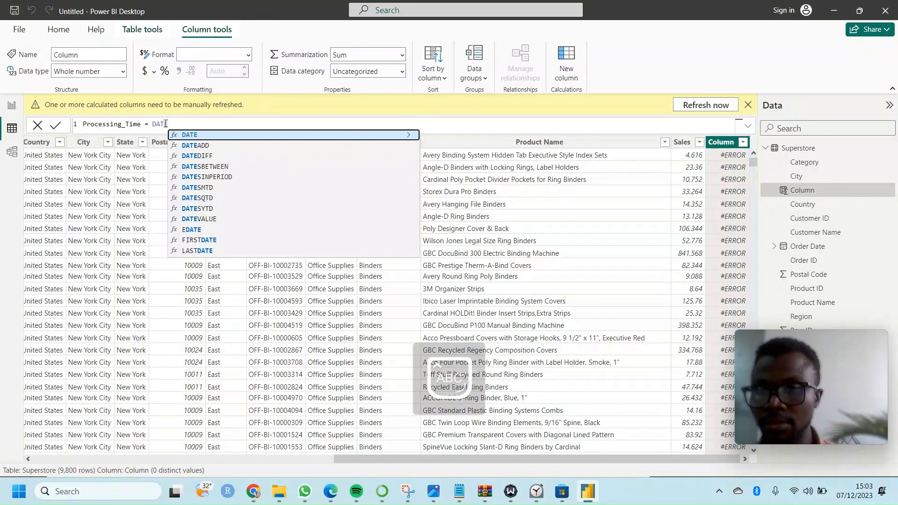
pyautogui.click(210, 157)
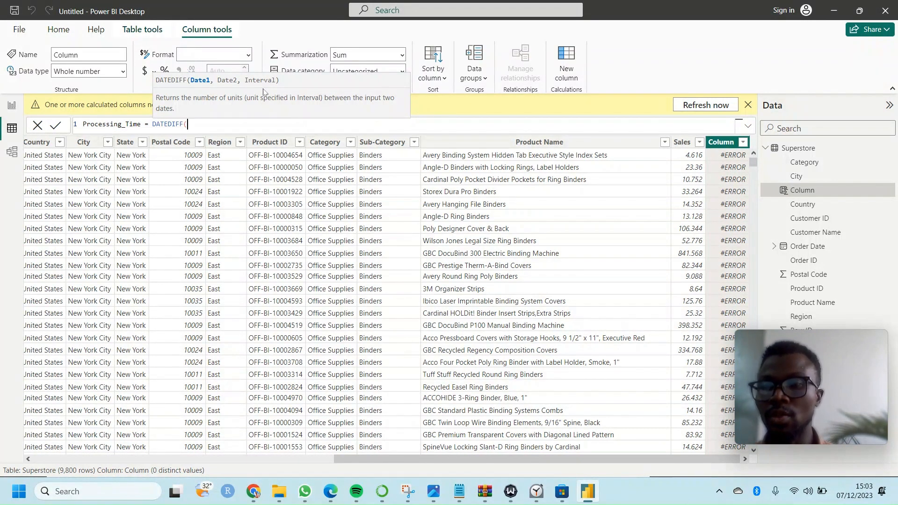
pyautogui.hscroll(-5, 144, 219)
pyautogui.hscroll(-5, 144, 220)
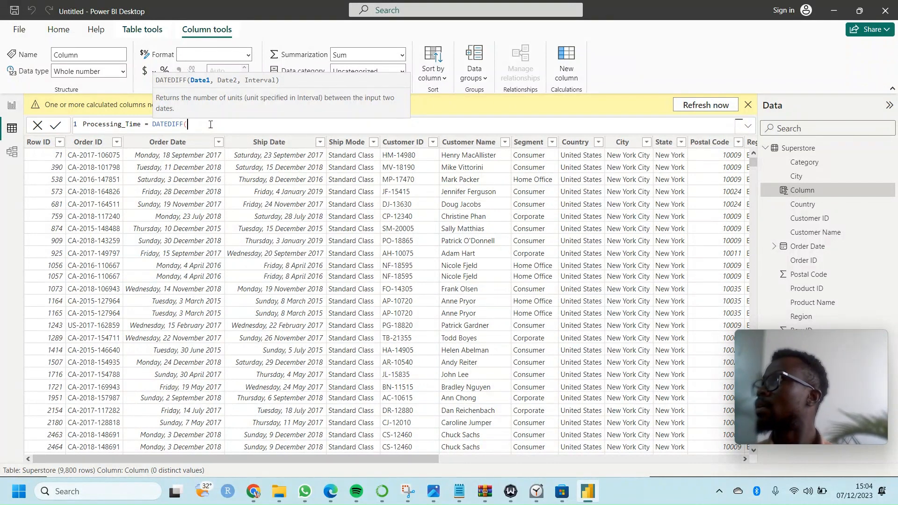
pyautogui.write('SU')
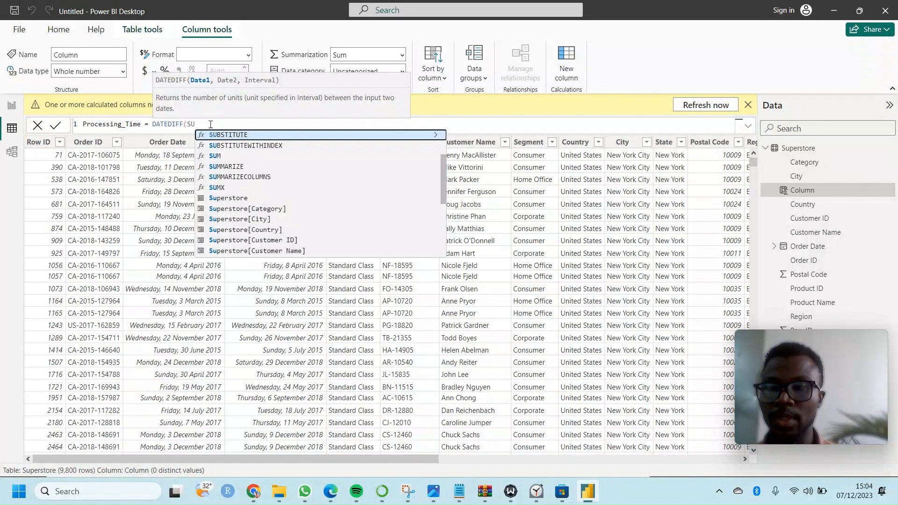
pyautogui.write('P')
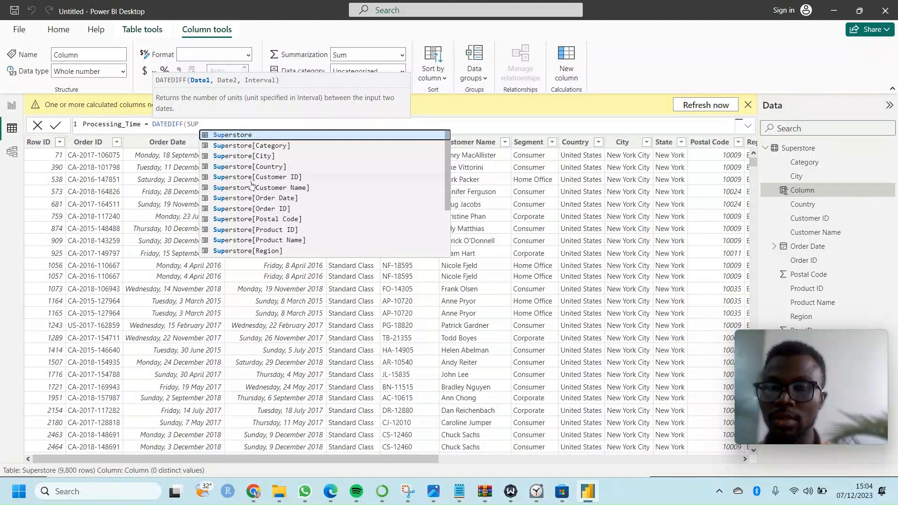
pyautogui.click(233, 198)
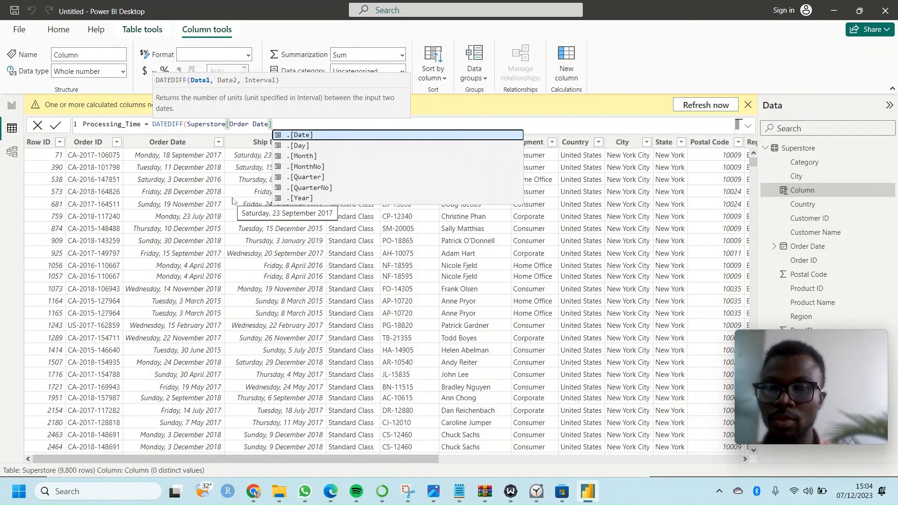
pyautogui.write(',')
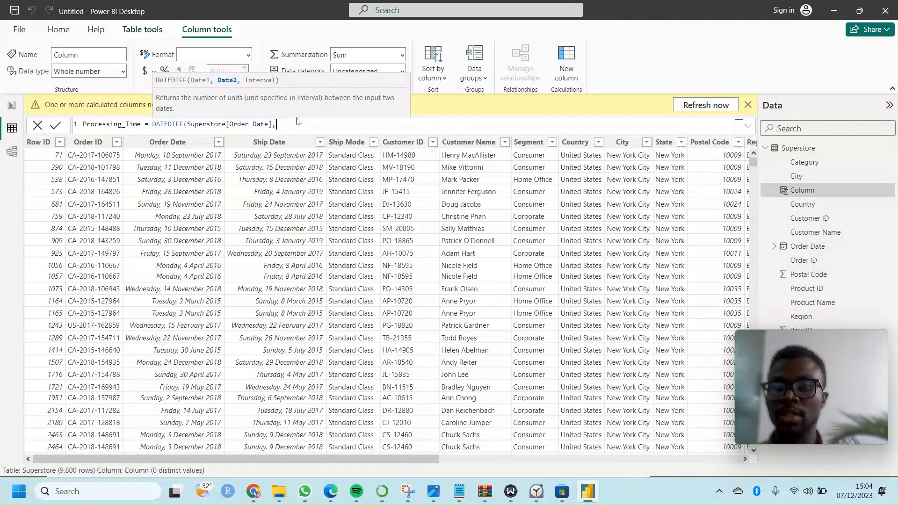
# Complete the DATEDIFF arguments with Superstore[Ship Date] as the second date and HOUR as the interval
pyautogui.write('SUP')
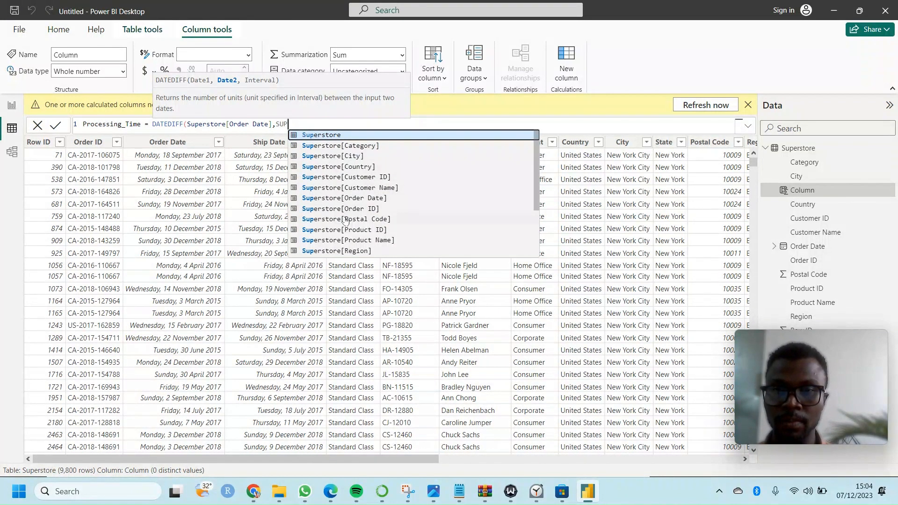
pyautogui.scroll(-2, 341, 224)
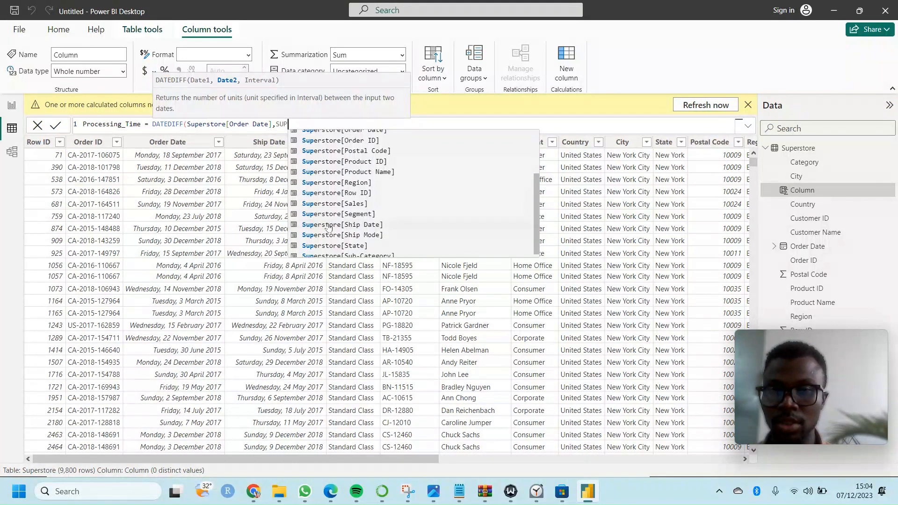
pyautogui.click(328, 224)
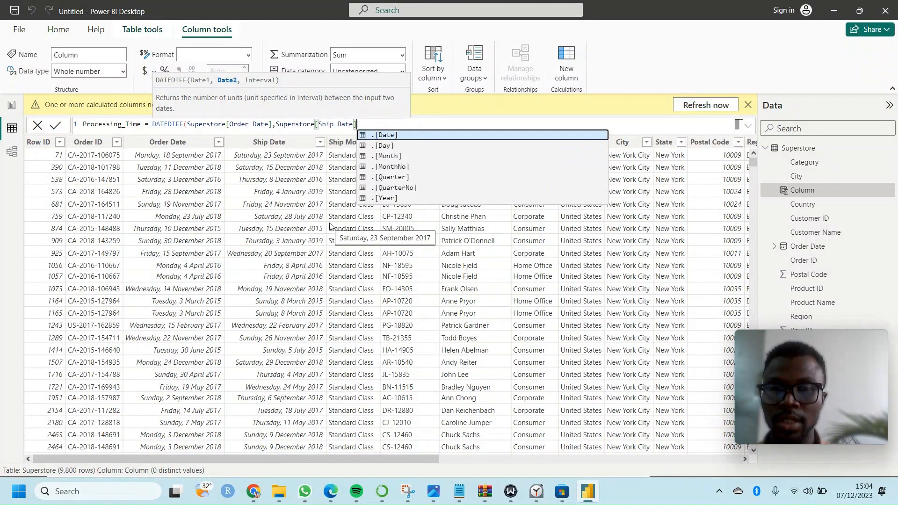
pyautogui.write(',')
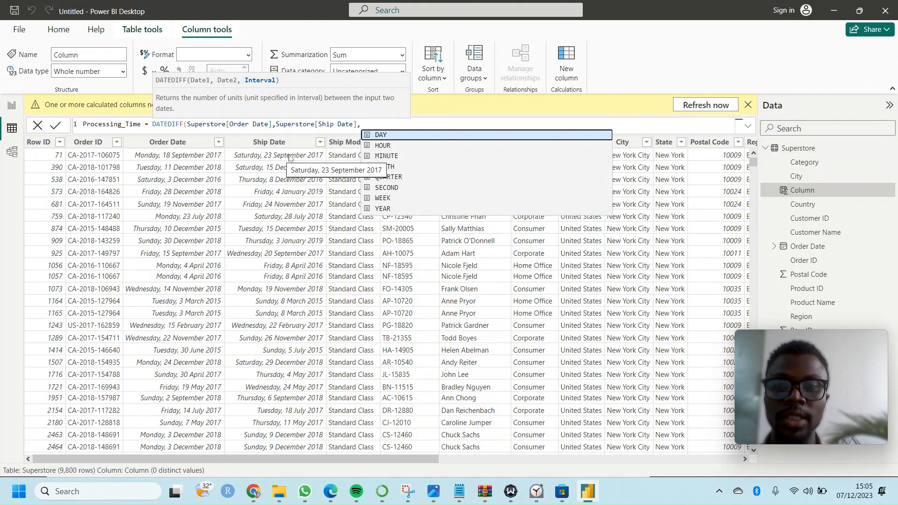
pyautogui.click(383, 147)
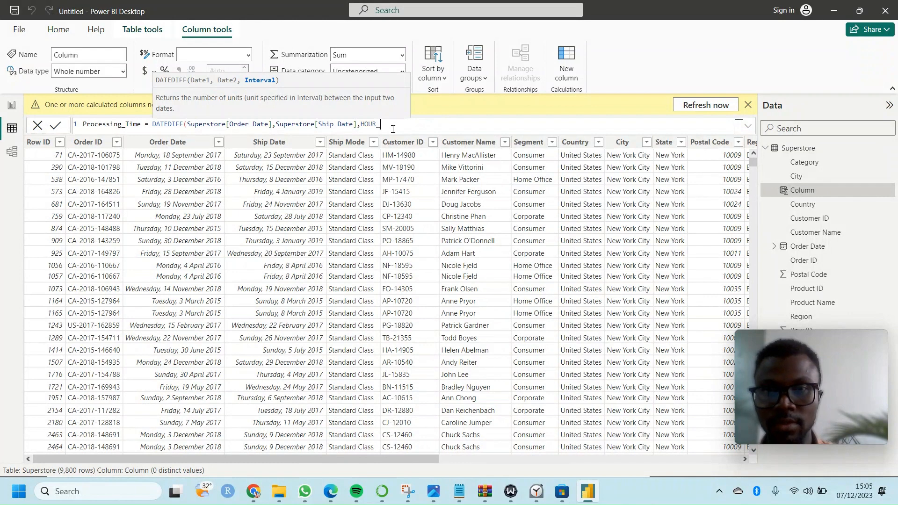
pyautogui.press('BackSpace')
pyautogui.write(')')
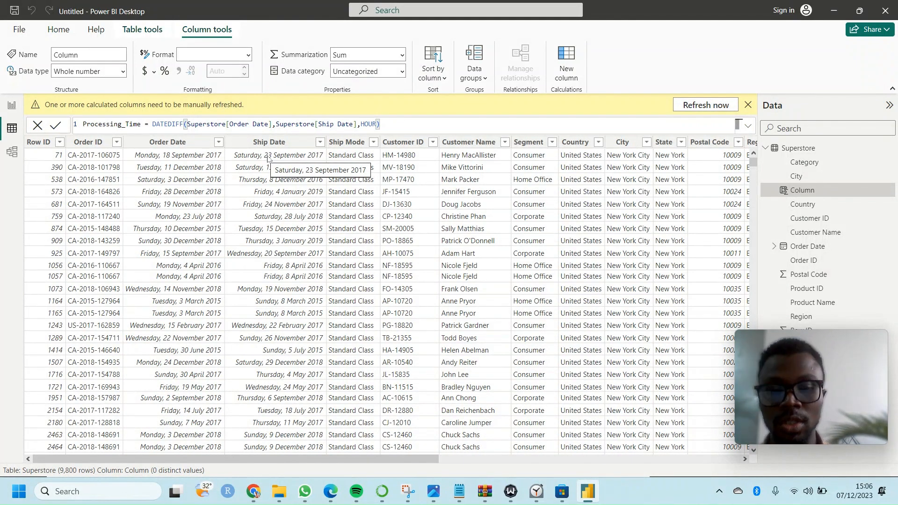
# Subtract 24 from the DATEDIFF result and commit the Processing_Time formula
pyautogui.write('-')
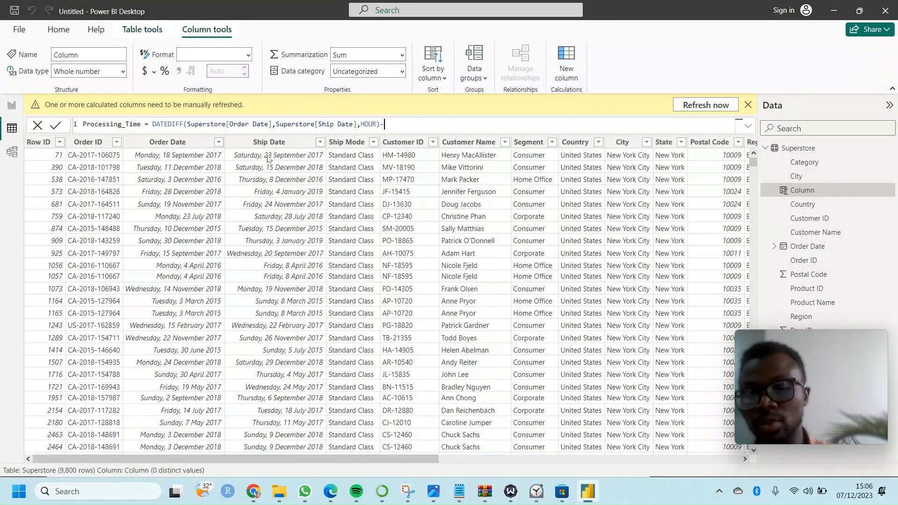
pyautogui.write('24')
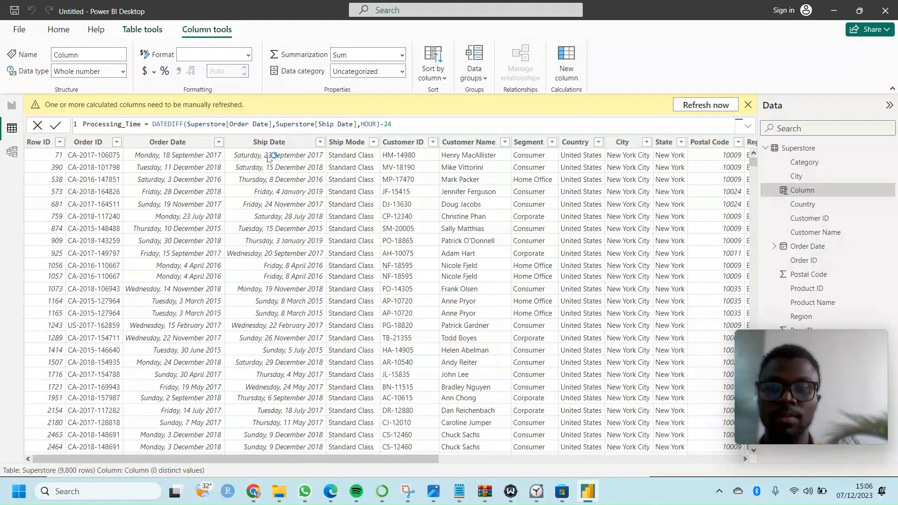
pyautogui.press('Return')
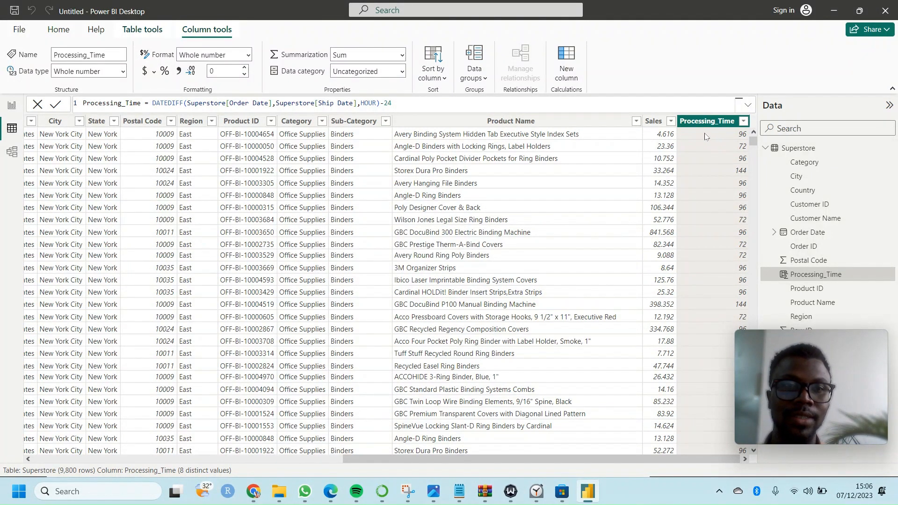
# Change the Processing_Time column's data type to Decimal number, accept the data type change, and show one decimal place
pyautogui.hscroll(-10, 704, 137)
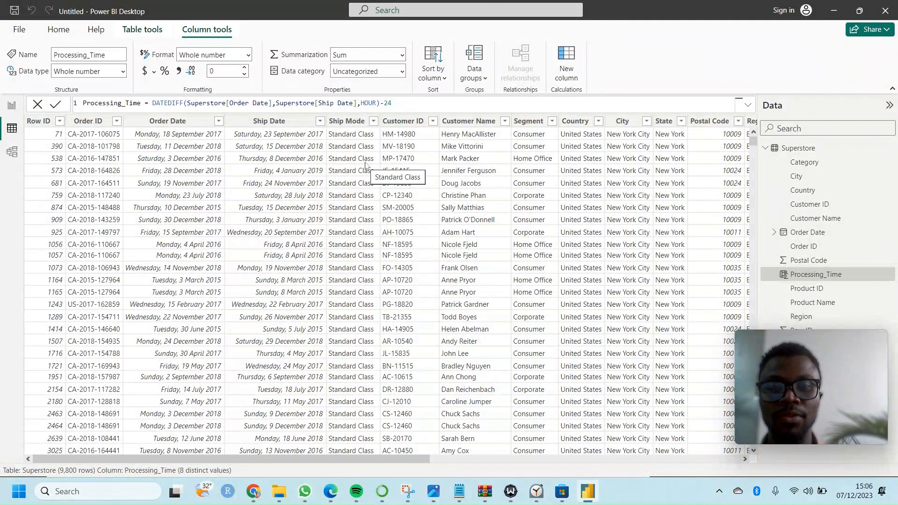
pyautogui.hscroll(1, 512, 161)
pyautogui.hscroll(10, 512, 161)
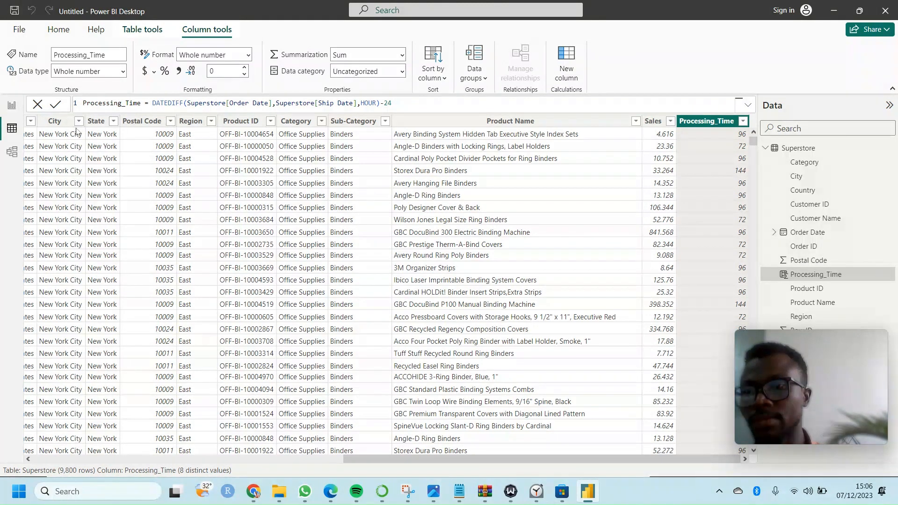
pyautogui.click(123, 72)
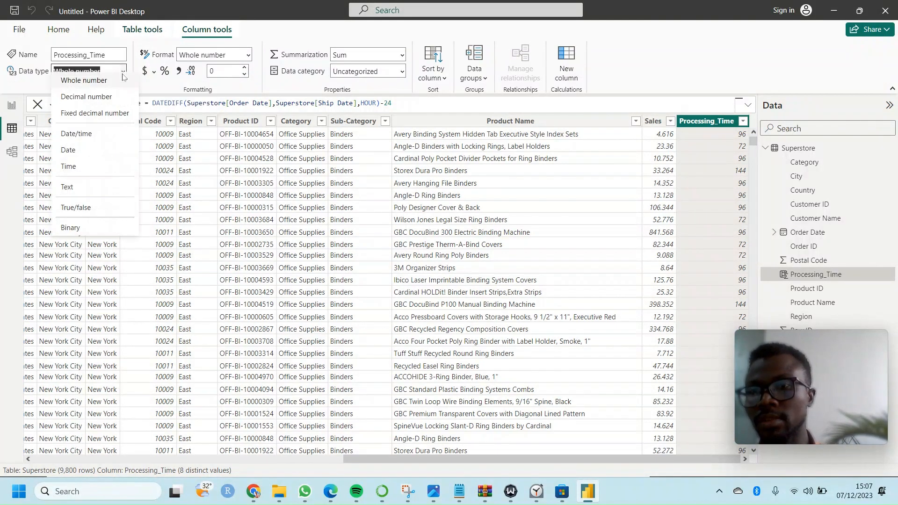
pyautogui.click(122, 72)
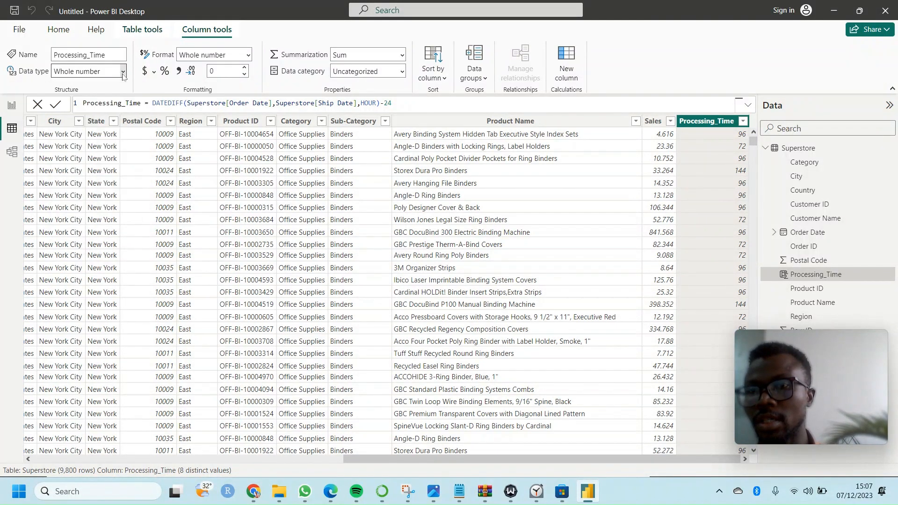
pyautogui.click(122, 72)
pyautogui.click(97, 103)
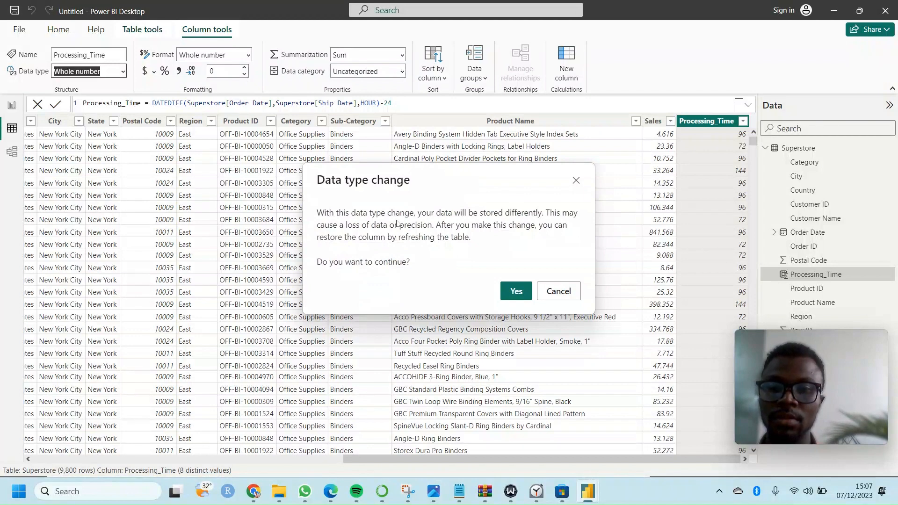
pyautogui.click(517, 291)
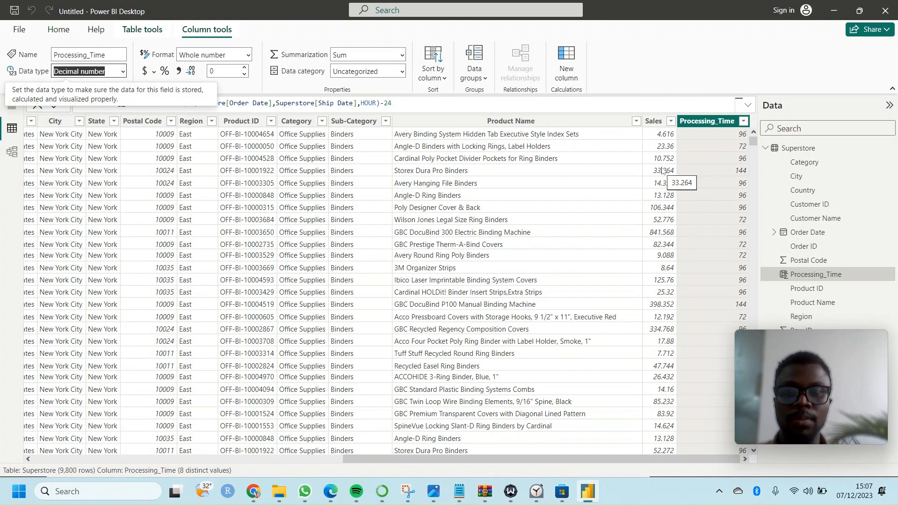
pyautogui.click(245, 68)
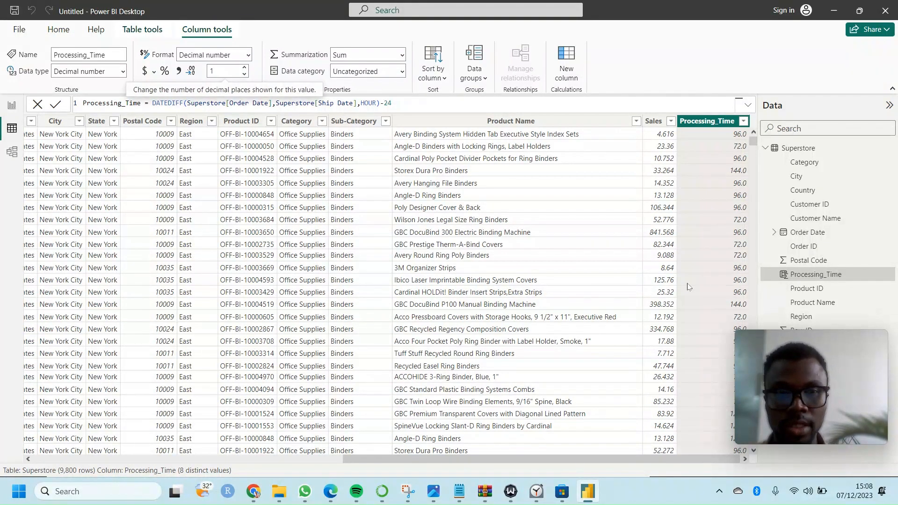
# Look through the Processing_Time values further down the Superstore table
pyautogui.scroll(-14, 687, 286)
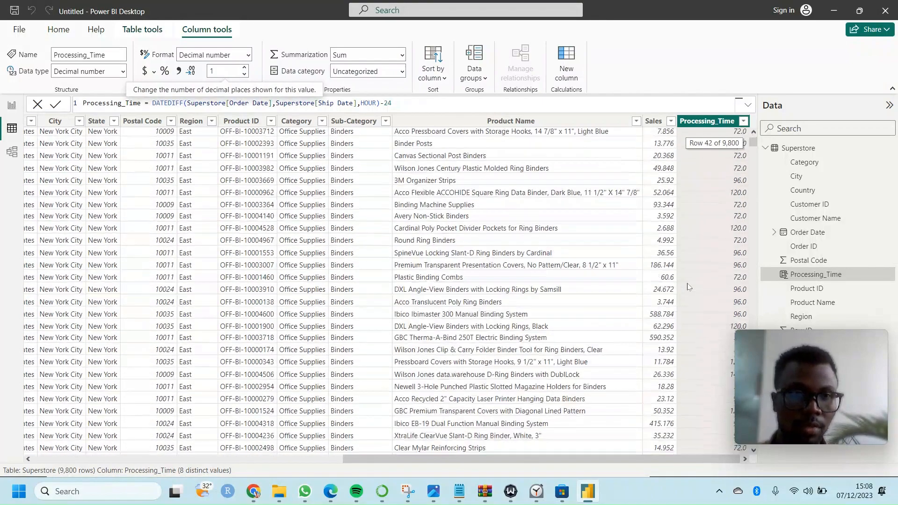
pyautogui.scroll(-17, 687, 286)
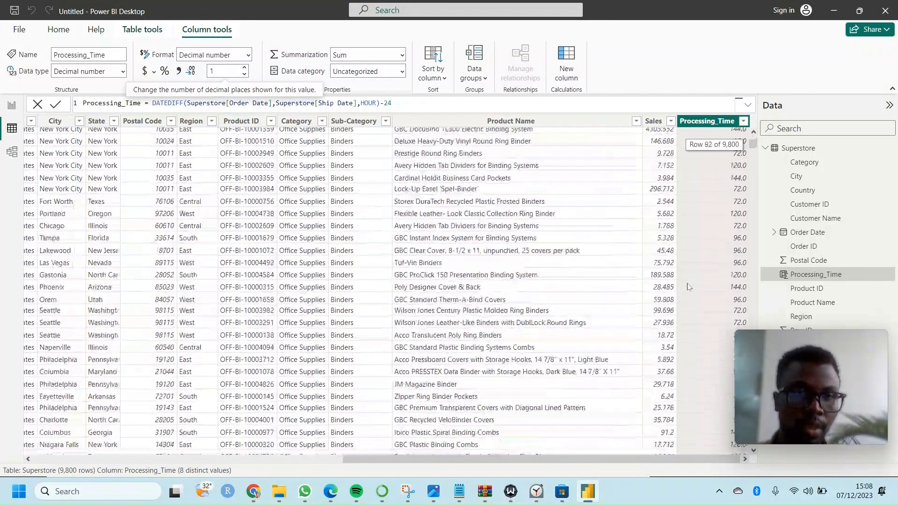
pyautogui.scroll(-14, 688, 286)
pyautogui.scroll(-20, 687, 287)
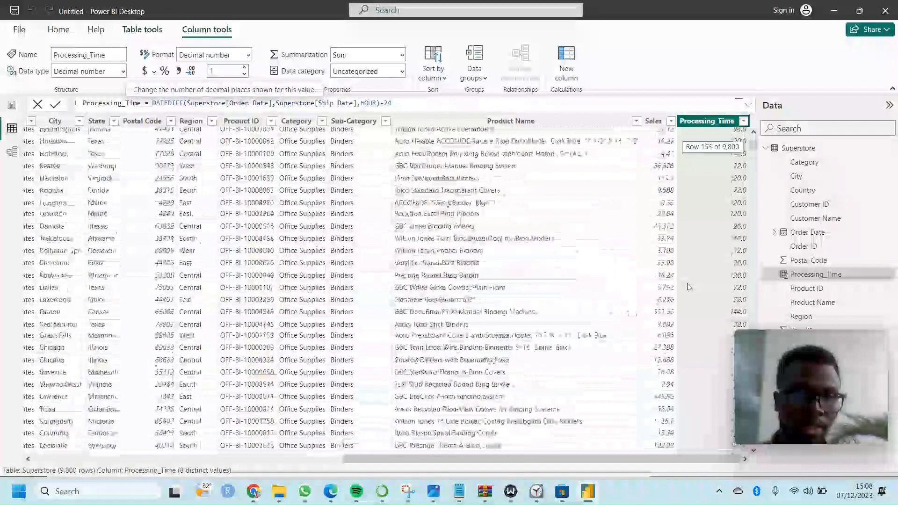
pyautogui.scroll(-20, 687, 287)
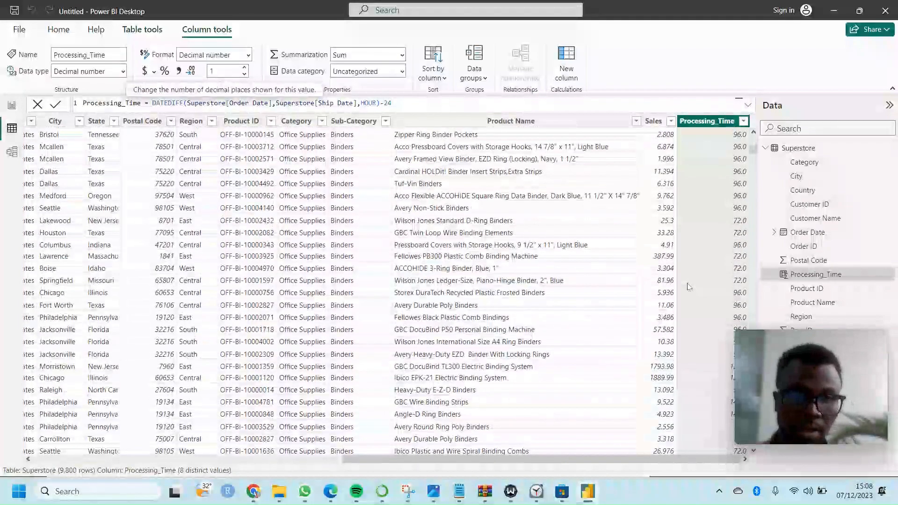
pyautogui.scroll(20, 687, 287)
pyautogui.scroll(10, 688, 286)
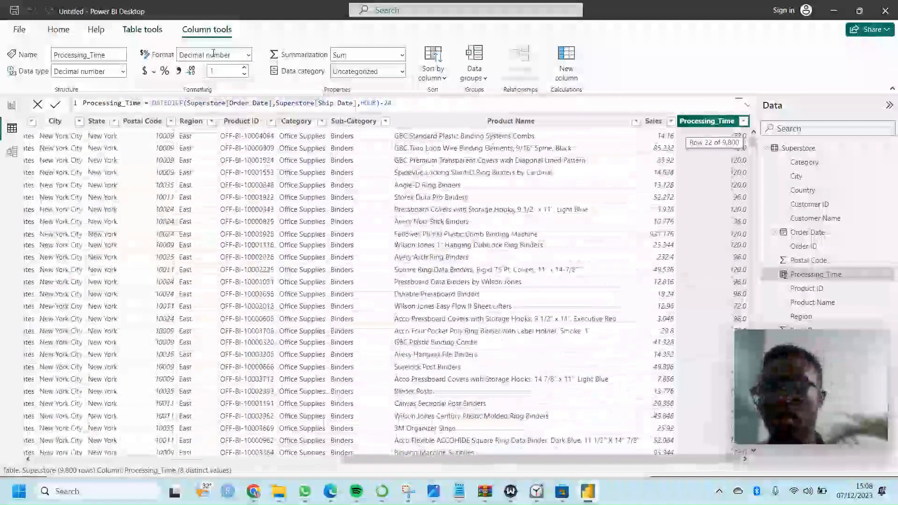
# Set the Processing_Time column's data type back to Whole number and its decimal places to 0
pyautogui.click(123, 72)
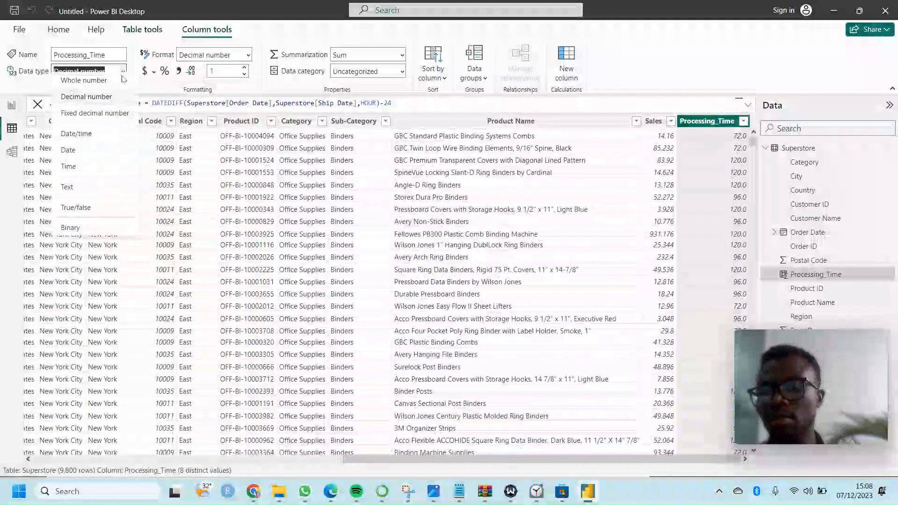
pyautogui.click(110, 89)
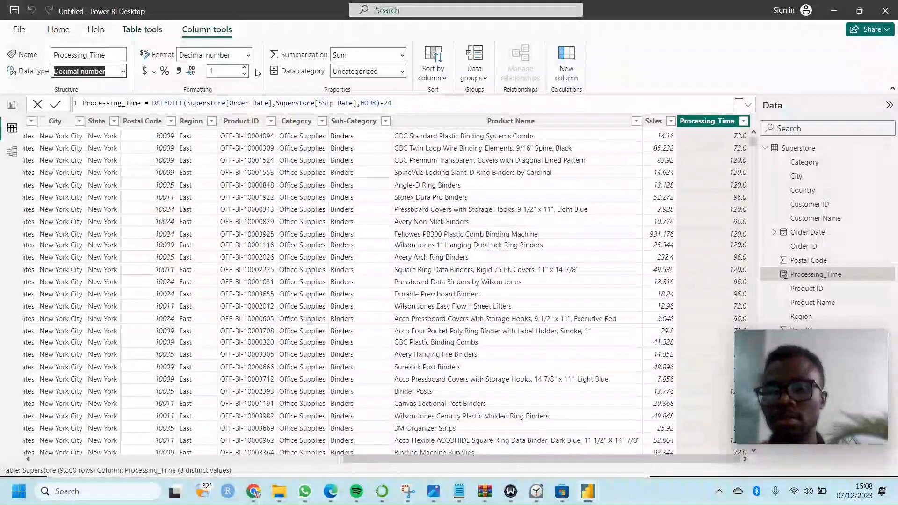
pyautogui.click(519, 297)
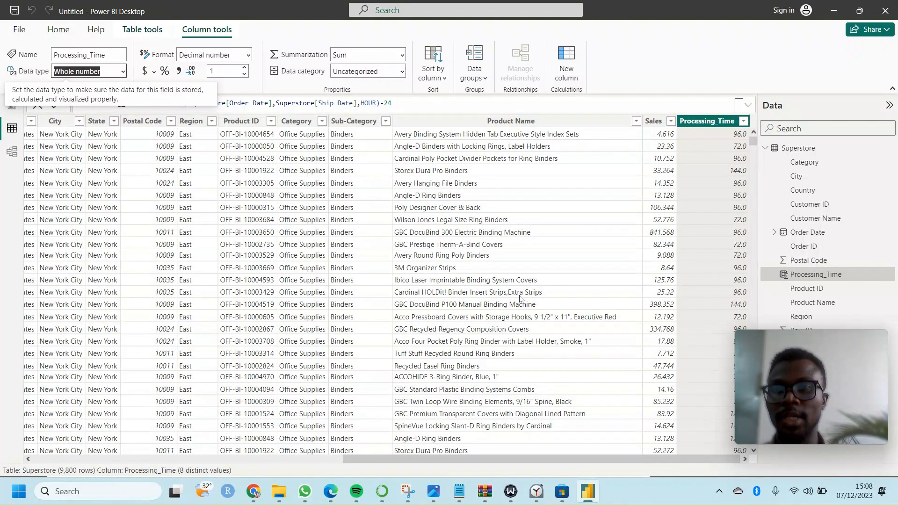
pyautogui.click(244, 74)
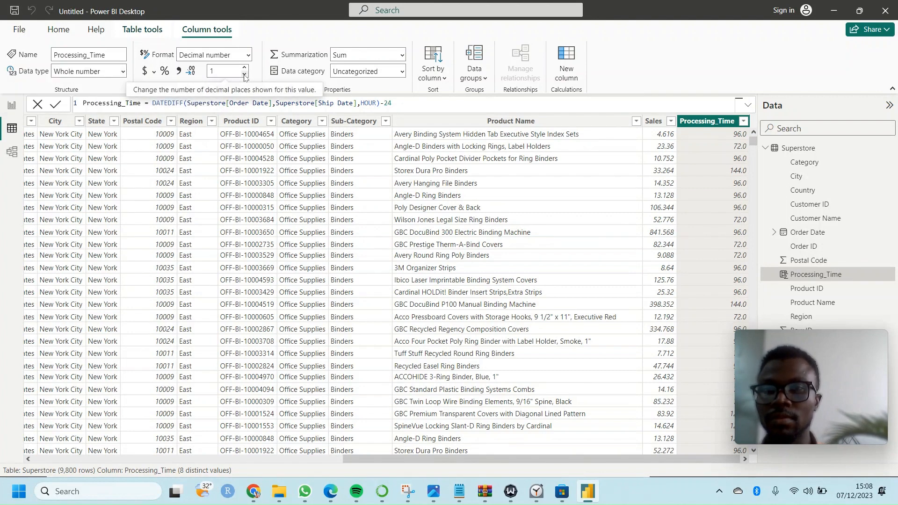
pyautogui.click(244, 75)
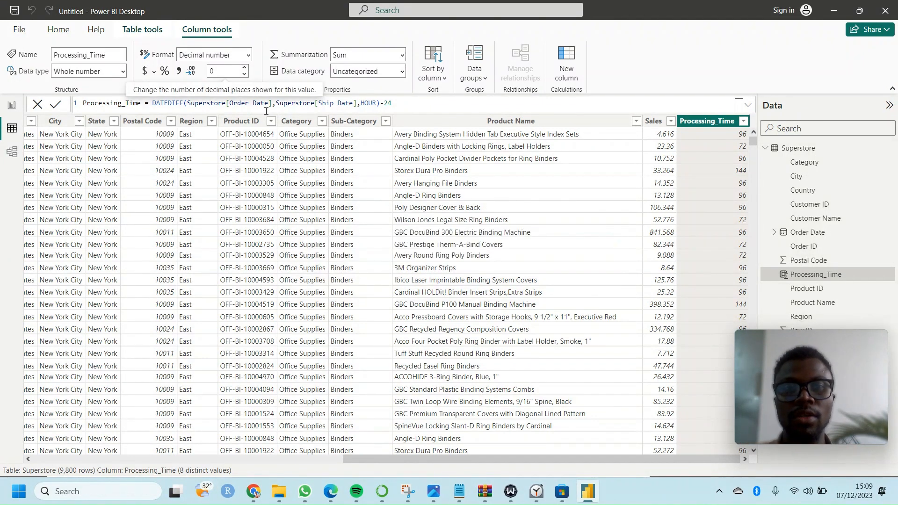
# Select the Sales column and try to change its number of displayed decimal places
pyautogui.click(655, 122)
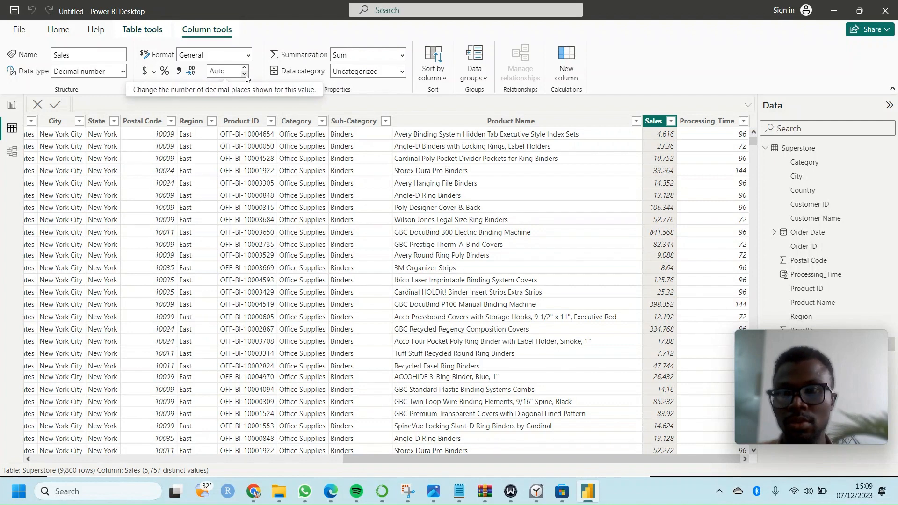
pyautogui.doubleClick(223, 72)
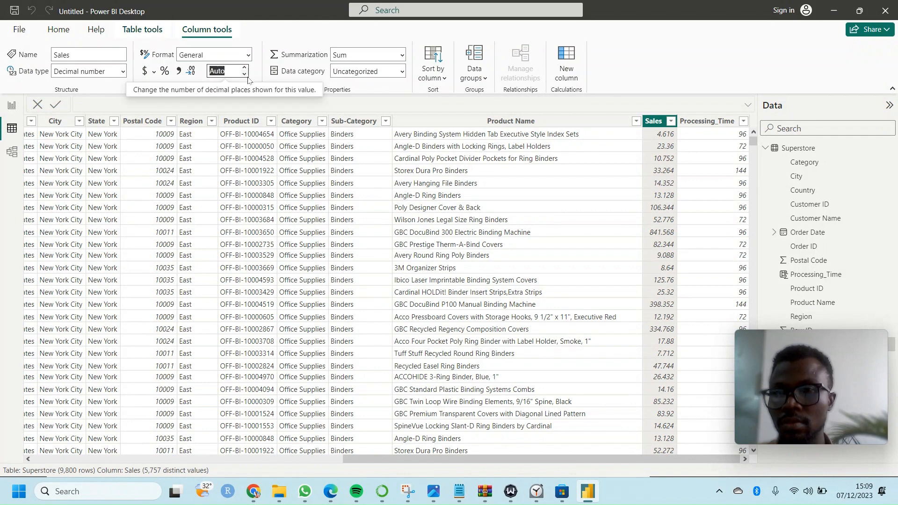
pyautogui.click(244, 75)
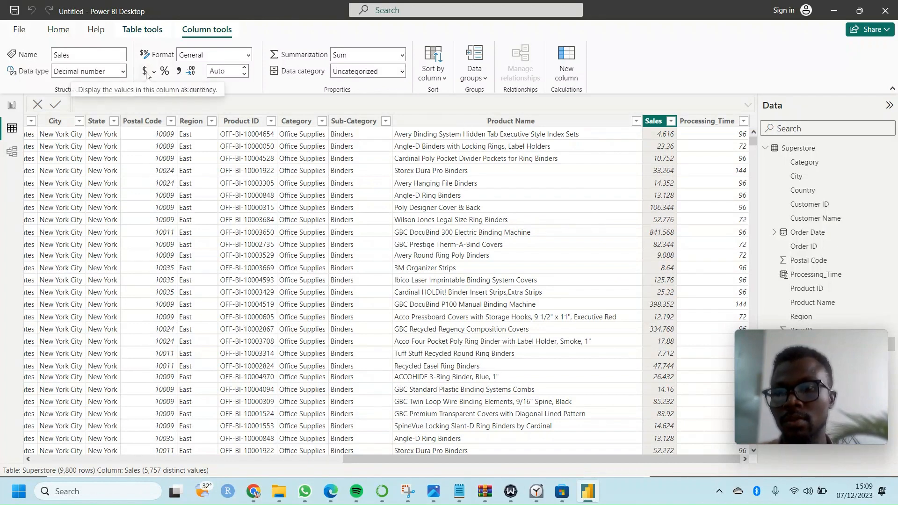
# Switch to the report view and open the Superstore query in the Power Query Editor
pyautogui.click(11, 108)
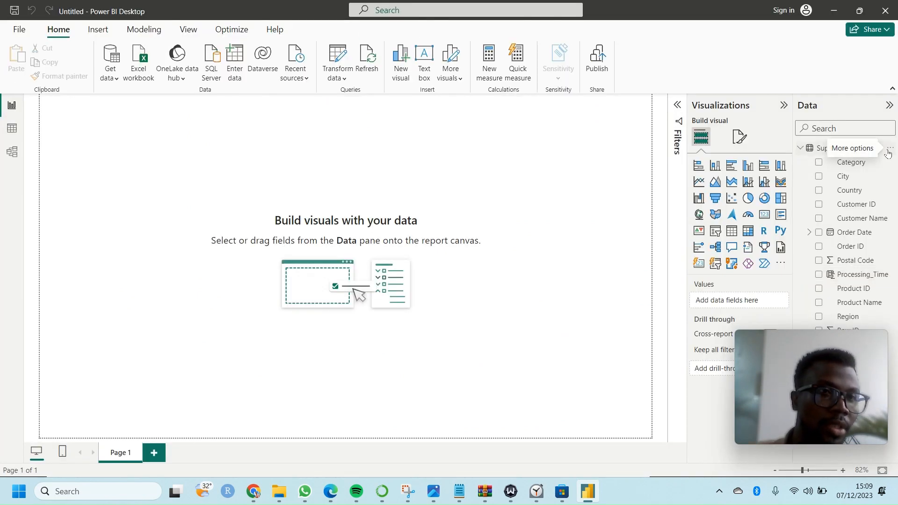
pyautogui.click(888, 151)
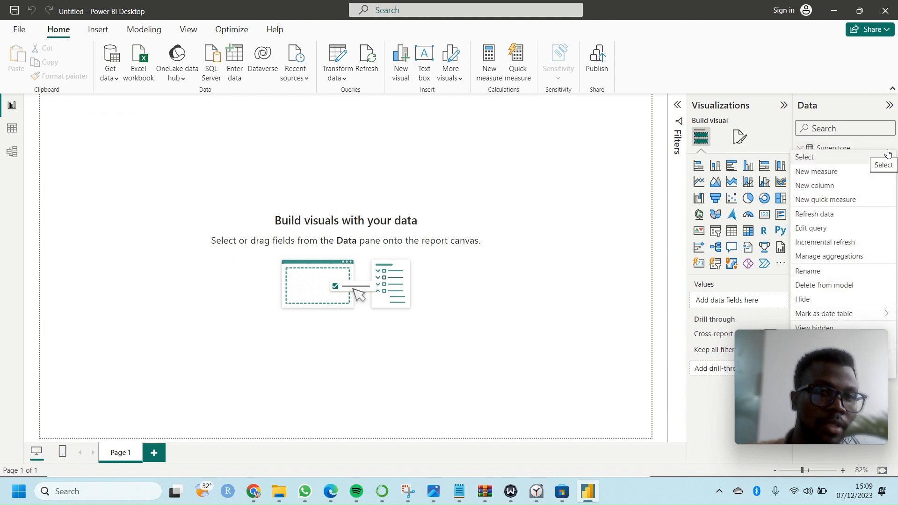
pyautogui.click(823, 231)
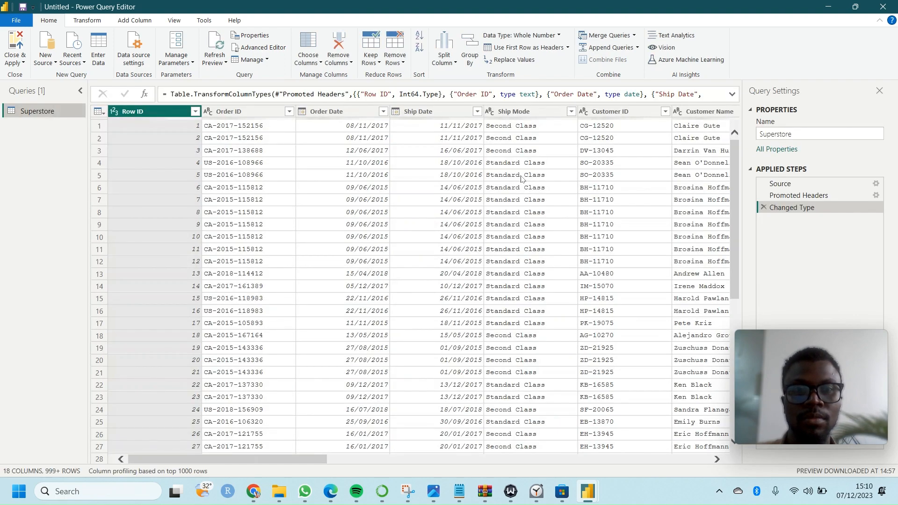
# Change the Sales column's type to Fixed decimal number, replacing the current type conversion
pyautogui.hscroll(5, 603, 235)
pyautogui.hscroll(5, 603, 236)
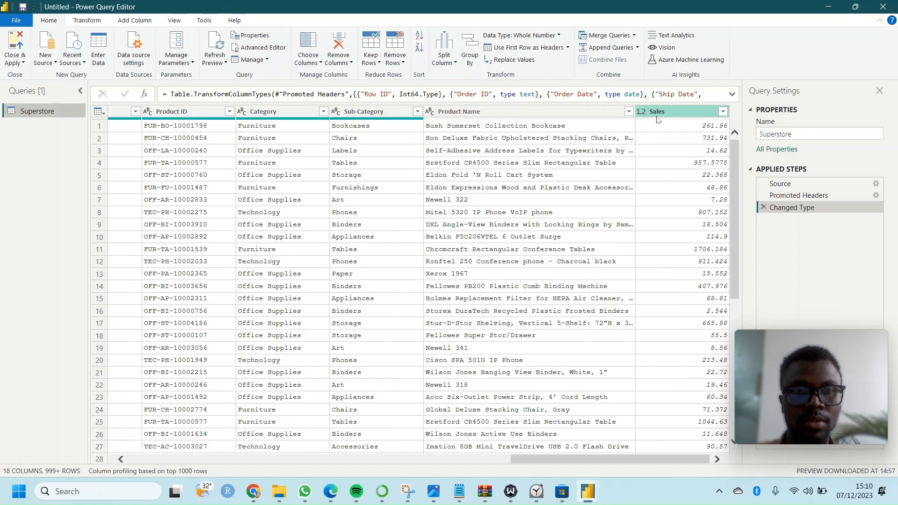
pyautogui.click(641, 111)
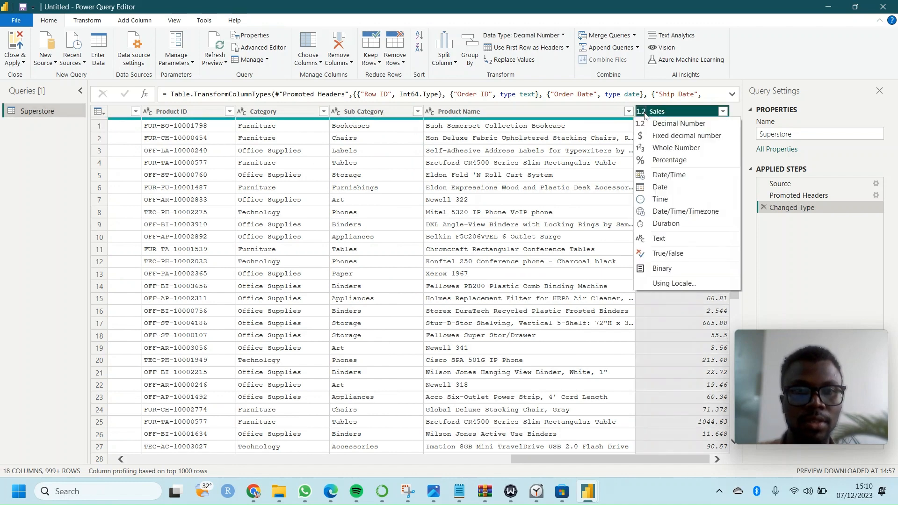
pyautogui.click(656, 138)
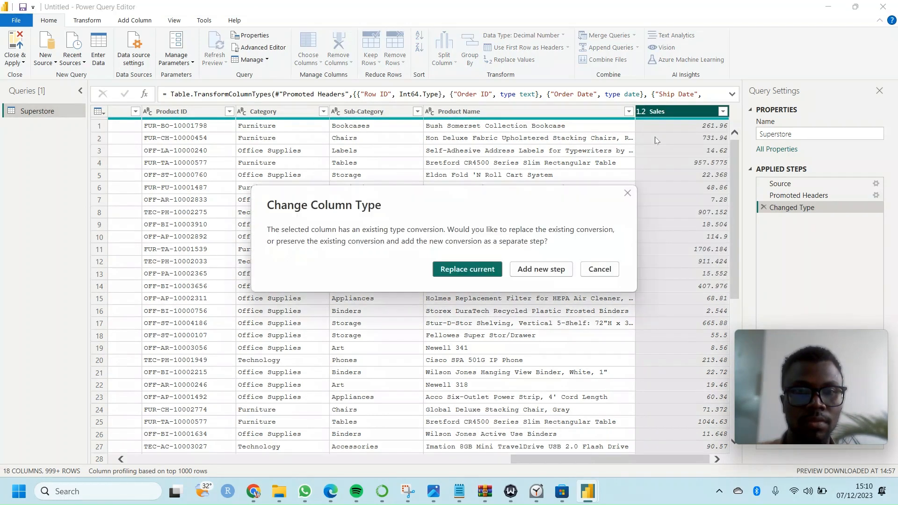
pyautogui.click(489, 273)
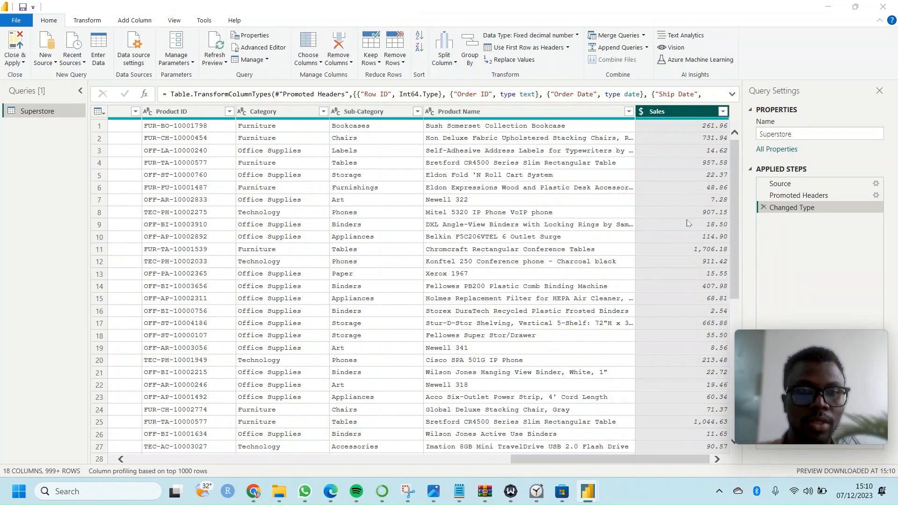
pyautogui.press('super+Tab')
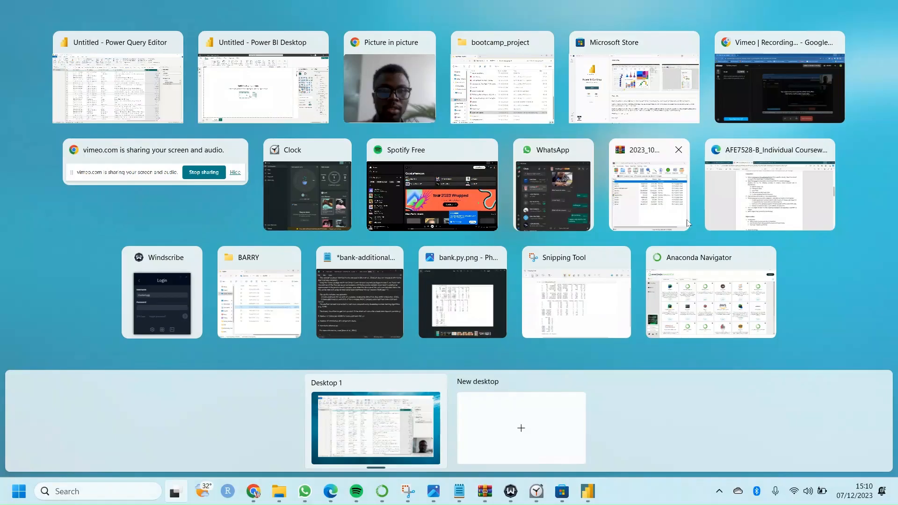
pyautogui.click(372, 80)
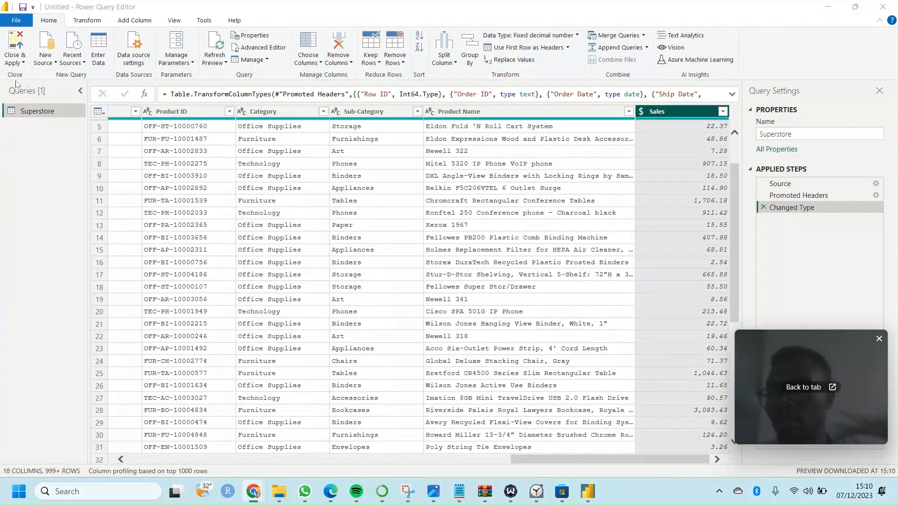
# Apply the query changes to the model and close the Power Query Editor
pyautogui.click(18, 63)
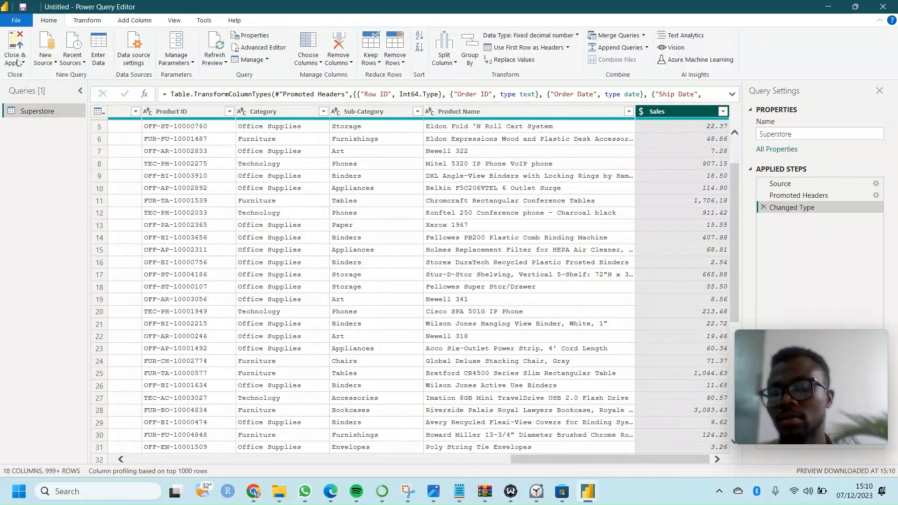
pyautogui.click(18, 63)
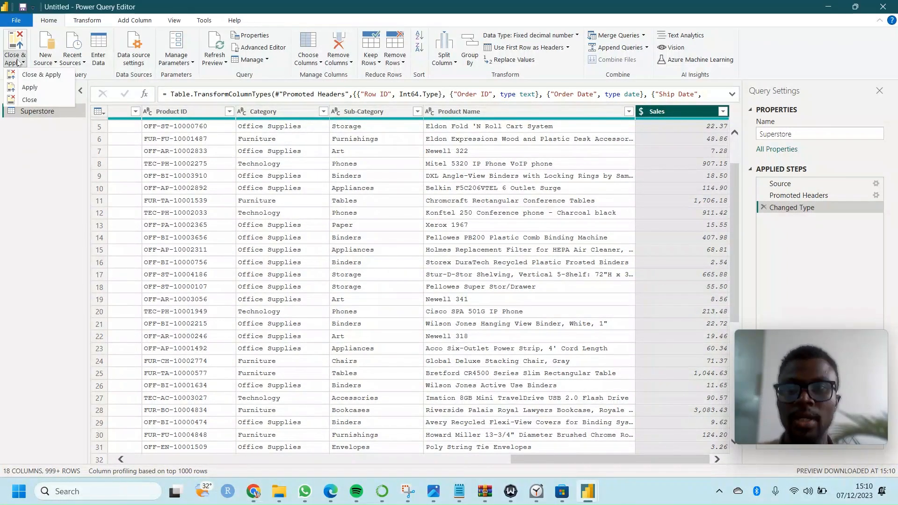
pyautogui.click(37, 78)
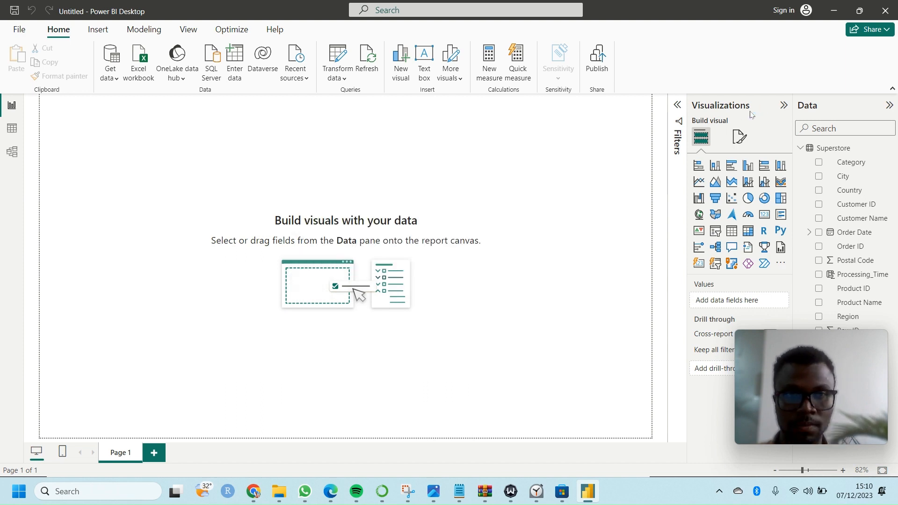
# Rename the report page as PAGE_1 in the page information settings
pyautogui.click(738, 136)
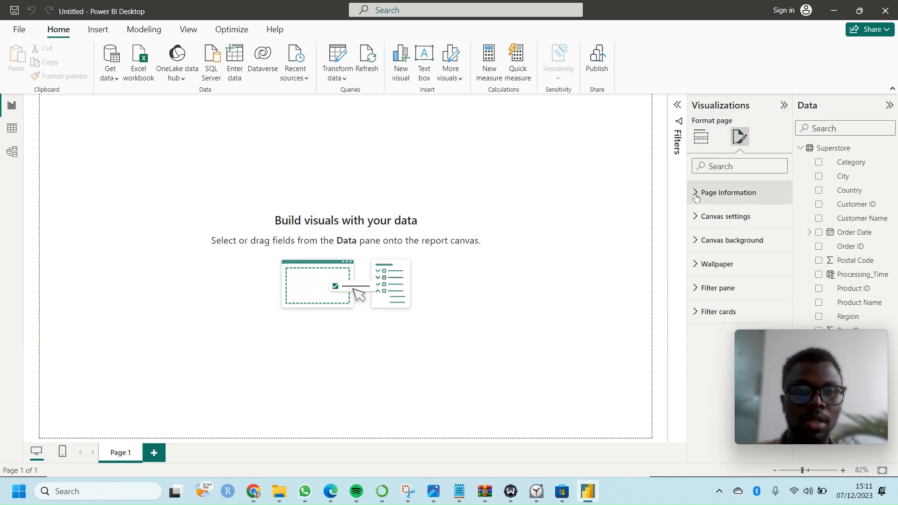
pyautogui.click(696, 196)
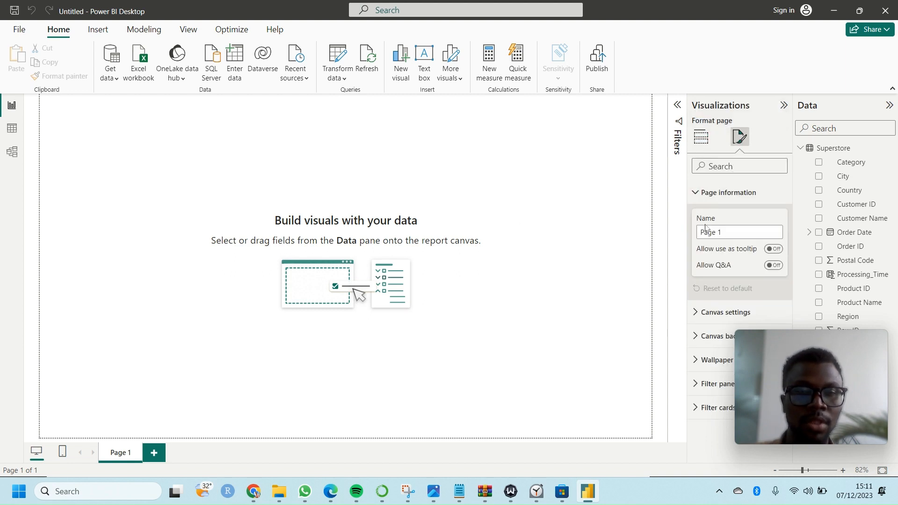
pyautogui.click(727, 233)
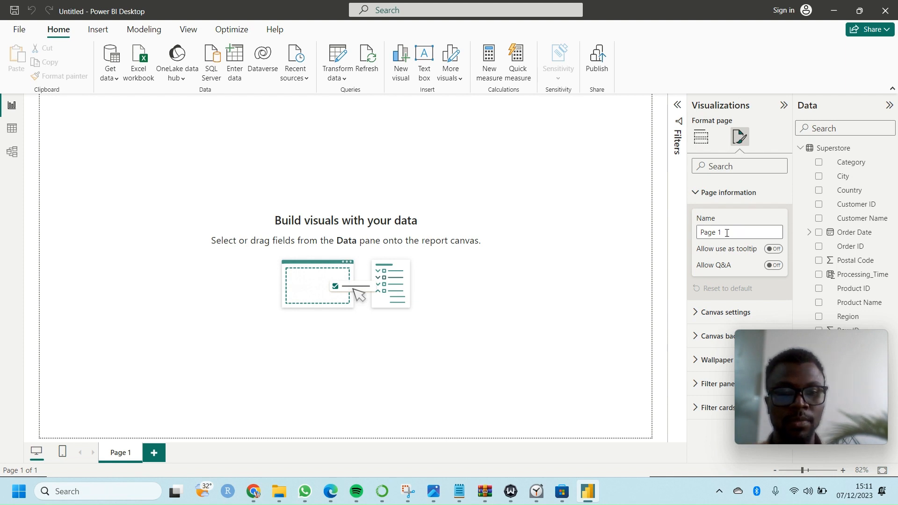
pyautogui.press('BackSpace')
pyautogui.press('BackSpace')
pyautogui.press('BackSpace')
pyautogui.press('BackSpace')
pyautogui.press('BackSpace')
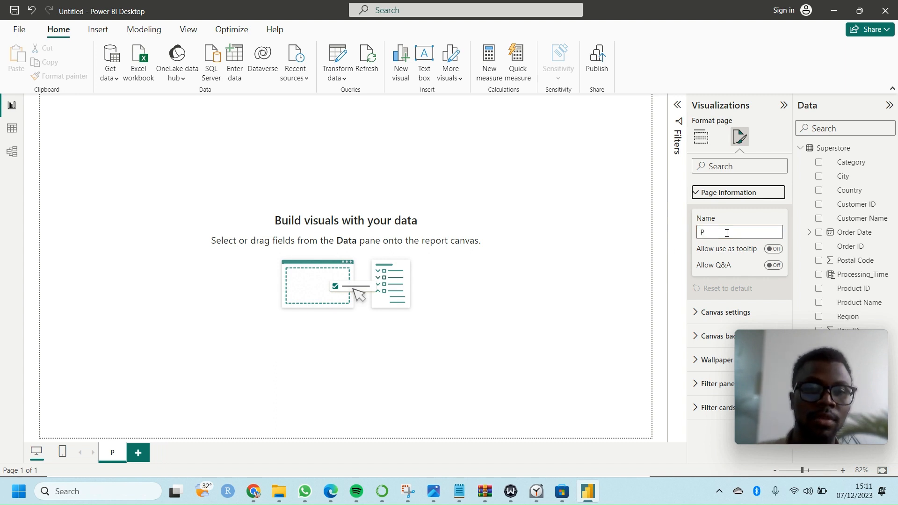
pyautogui.click(727, 232)
pyautogui.write('AGE')
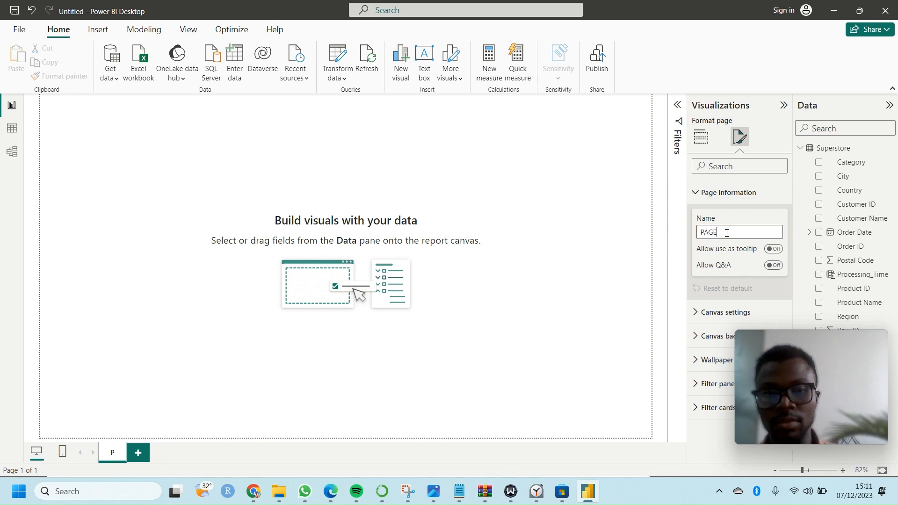
pyautogui.write('_1')
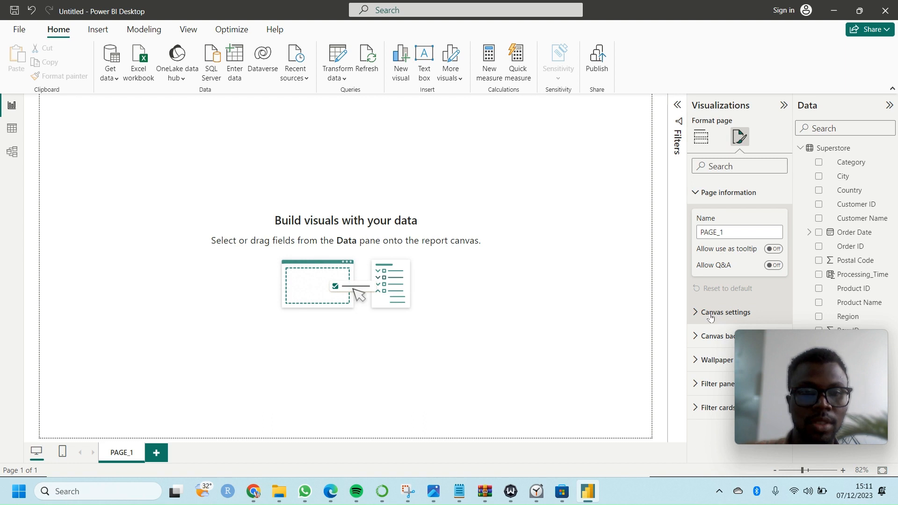
# Set the page's canvas type to 4:3 and collapse the ribbon to give the canvas more room
pyautogui.click(707, 317)
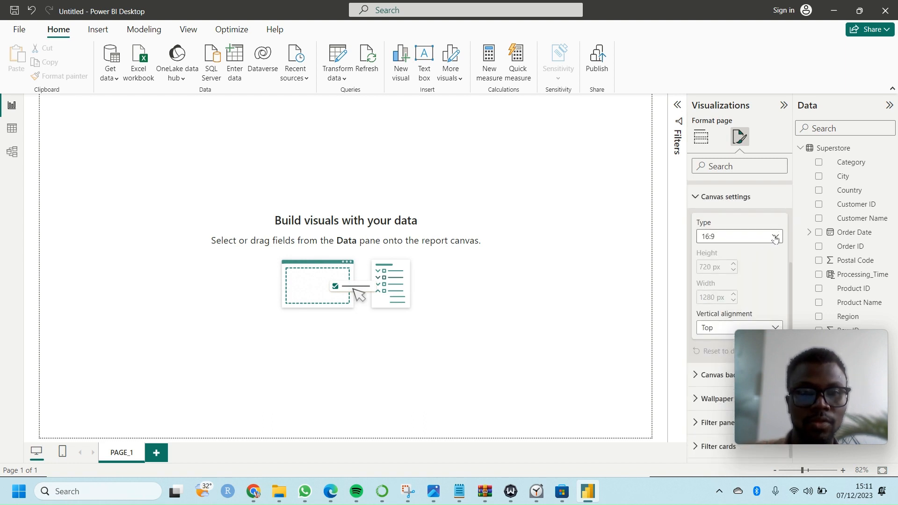
pyautogui.click(775, 238)
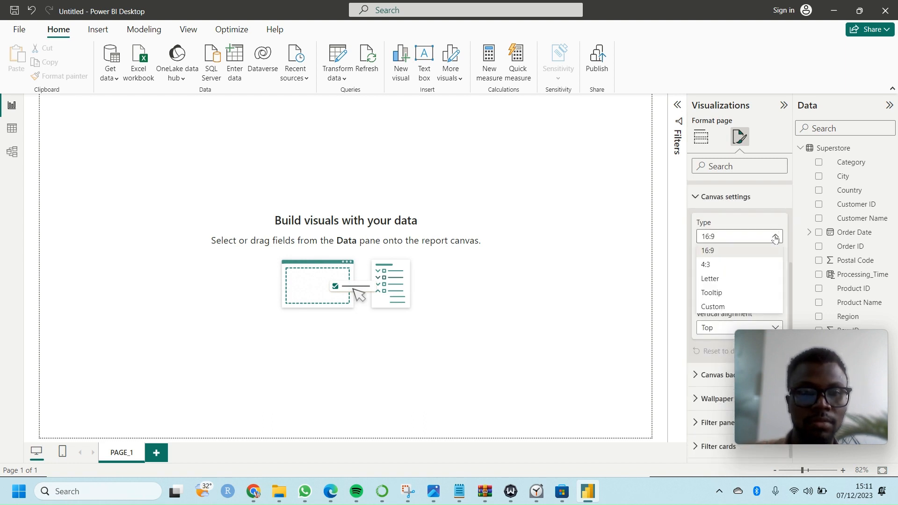
pyautogui.click(705, 267)
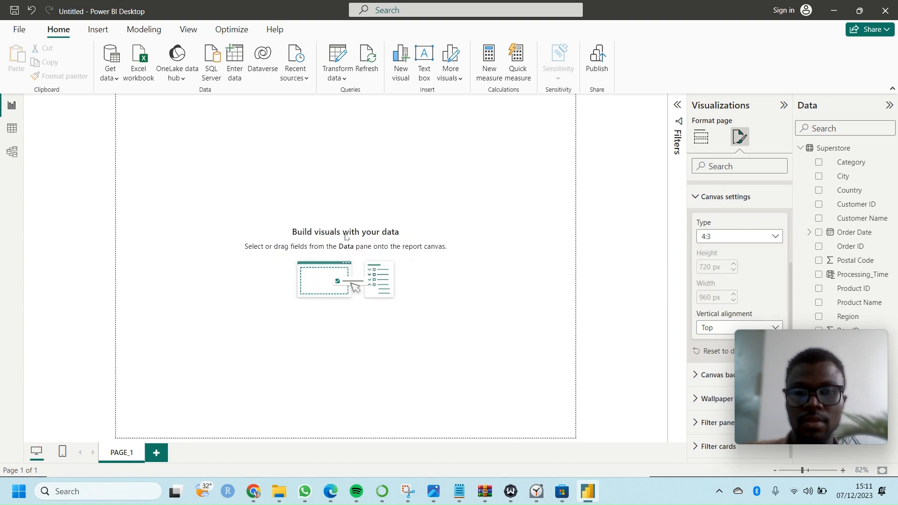
pyautogui.click(892, 90)
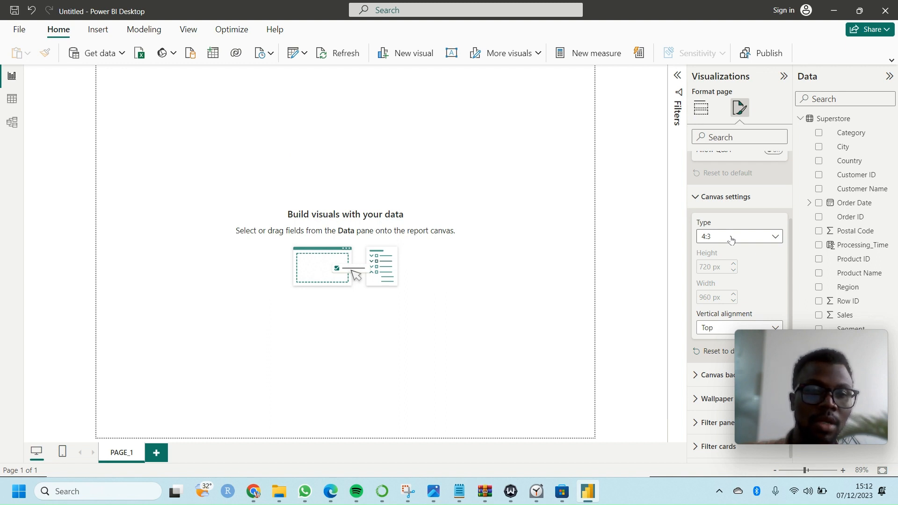
pyautogui.click(695, 202)
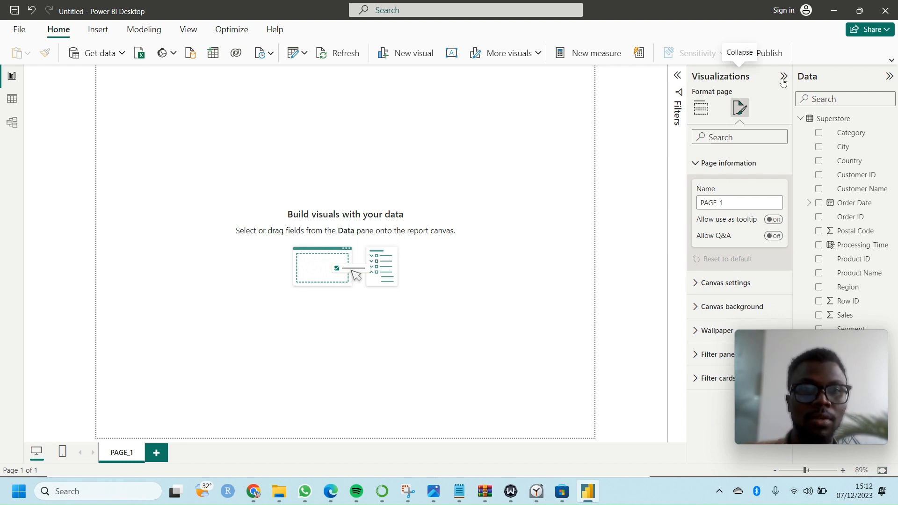
# Add a card visual to the page and fill it with the Sales field
pyautogui.click(701, 109)
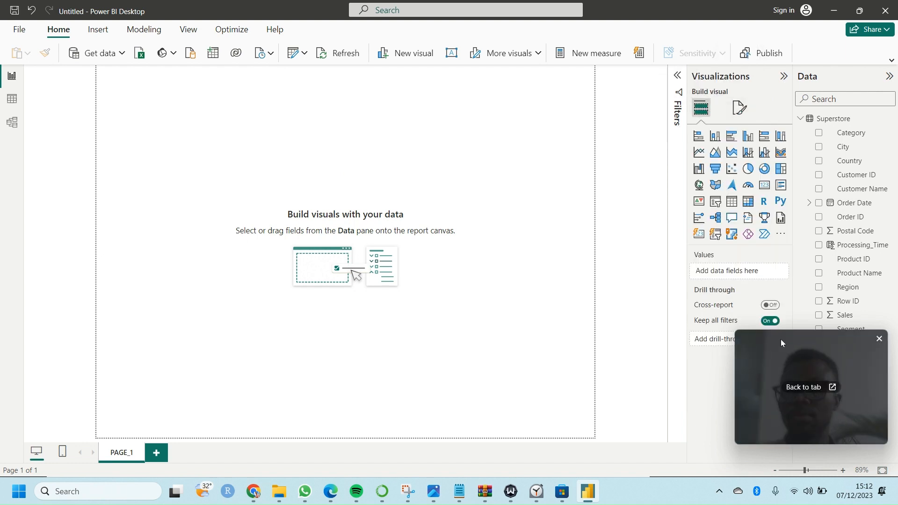
pyautogui.moveTo(781, 339); pyautogui.dragTo(50, 313)
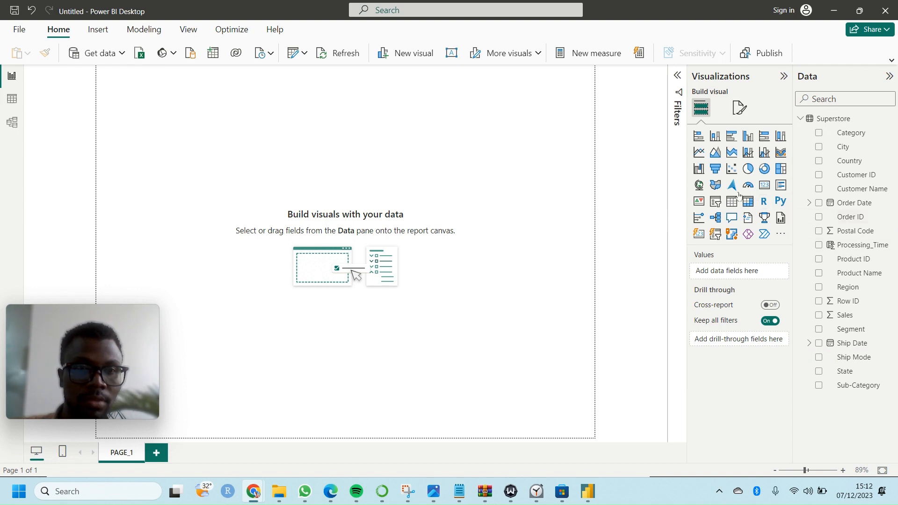
pyautogui.click(765, 189)
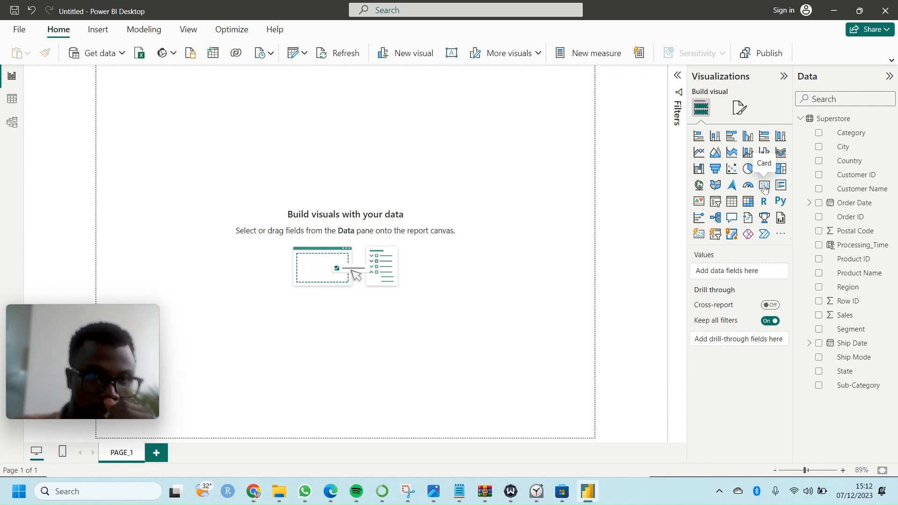
pyautogui.click(765, 188)
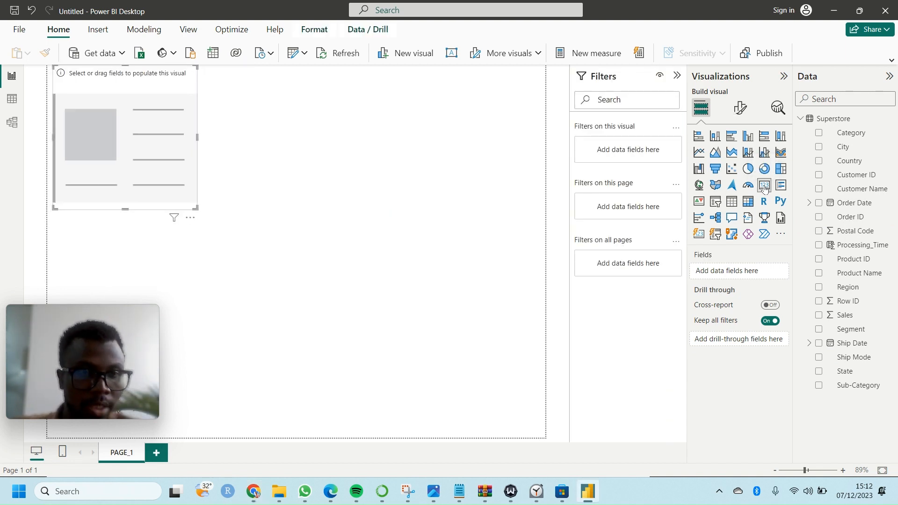
pyautogui.click(819, 316)
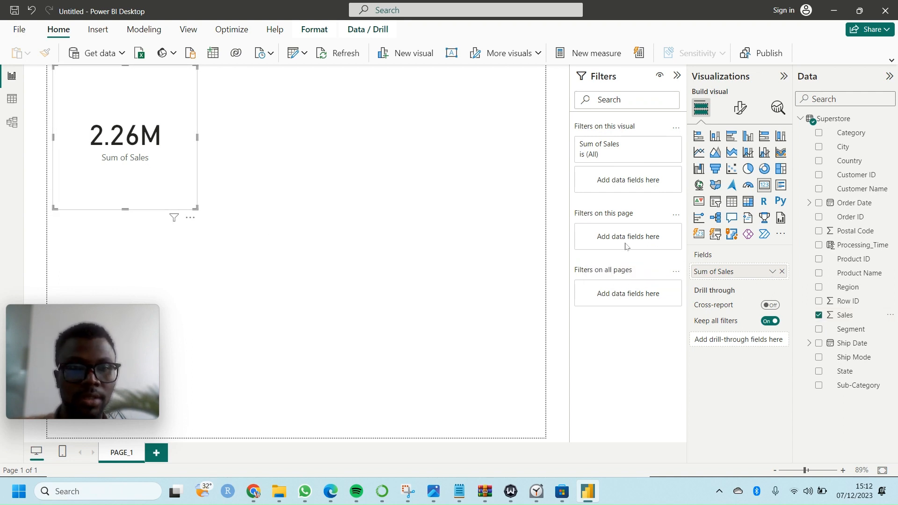
# Rename the card's field for this visual to Total Sales and shrink the card to a smaller box
pyautogui.click(771, 271)
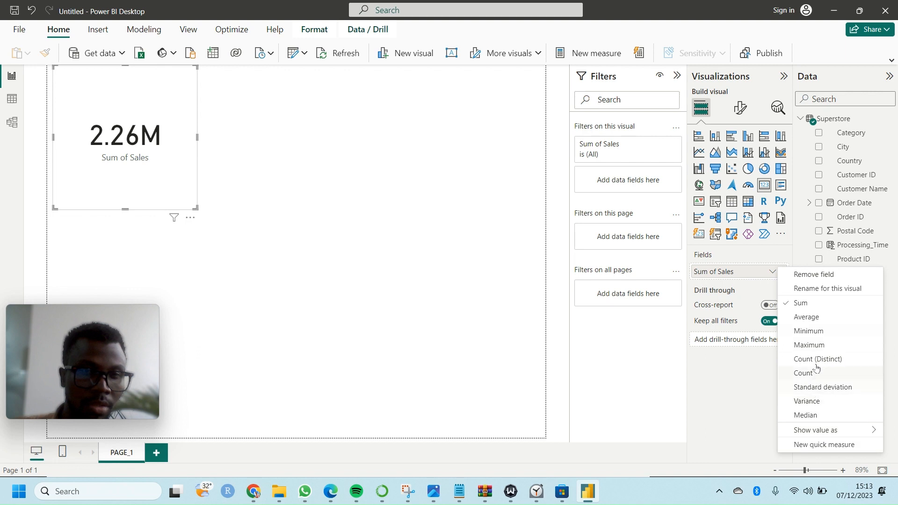
pyautogui.click(828, 292)
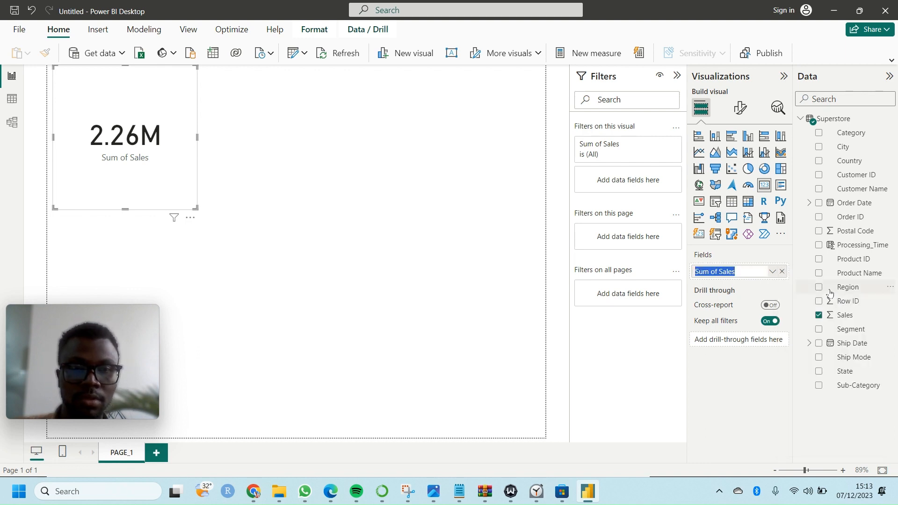
pyautogui.click(746, 274)
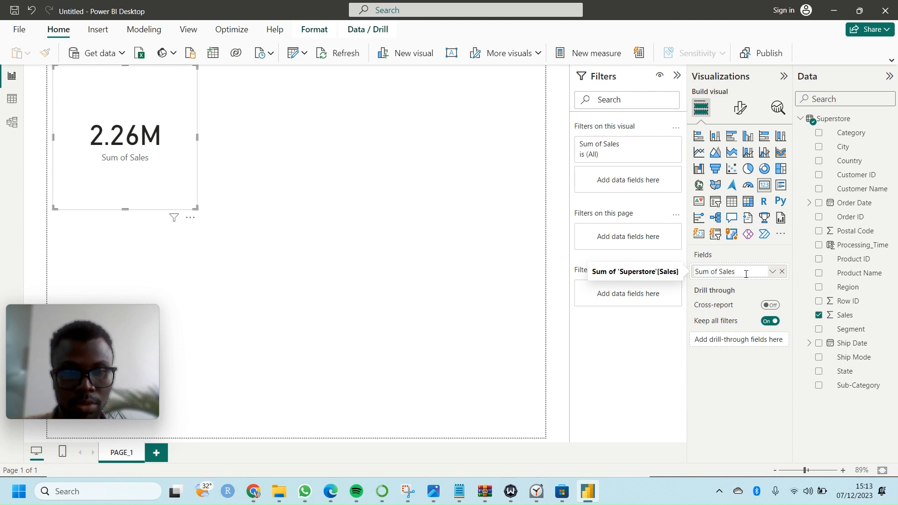
pyautogui.press('BackSpace')
pyautogui.press('BackSpace')
pyautogui.press('BackSpace')
pyautogui.press('BackSpace')
pyautogui.press('BackSpace')
pyautogui.press('BackSpace')
pyautogui.press('BackSpace')
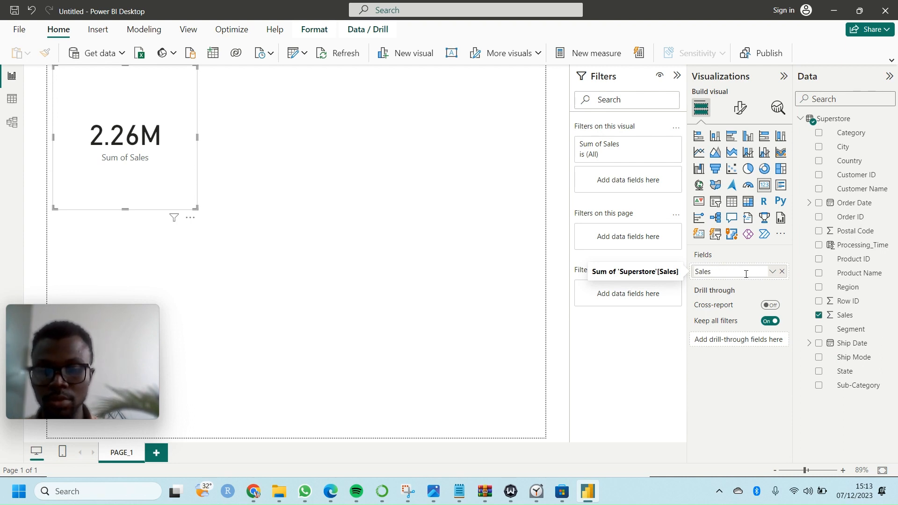
pyautogui.write('tO')
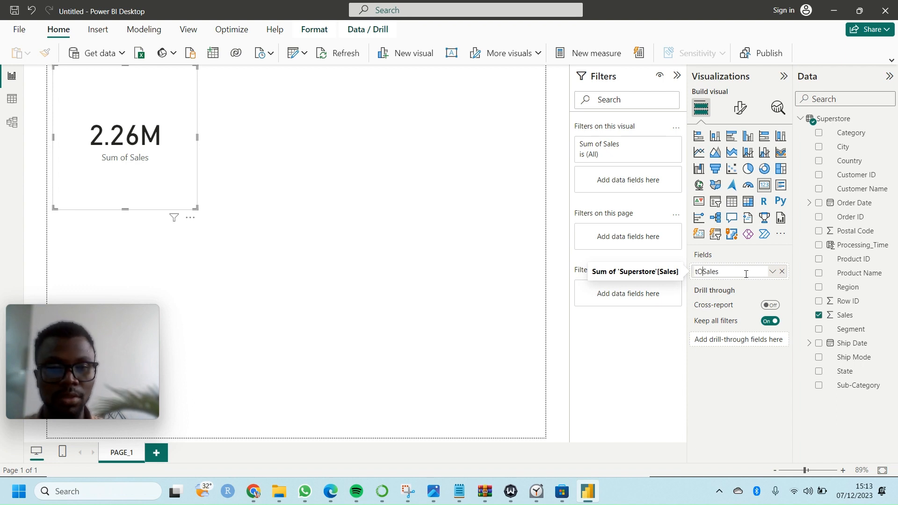
pyautogui.press('BackSpace')
pyautogui.press('BackSpace')
pyautogui.press('capslock')
pyautogui.write('Tot')
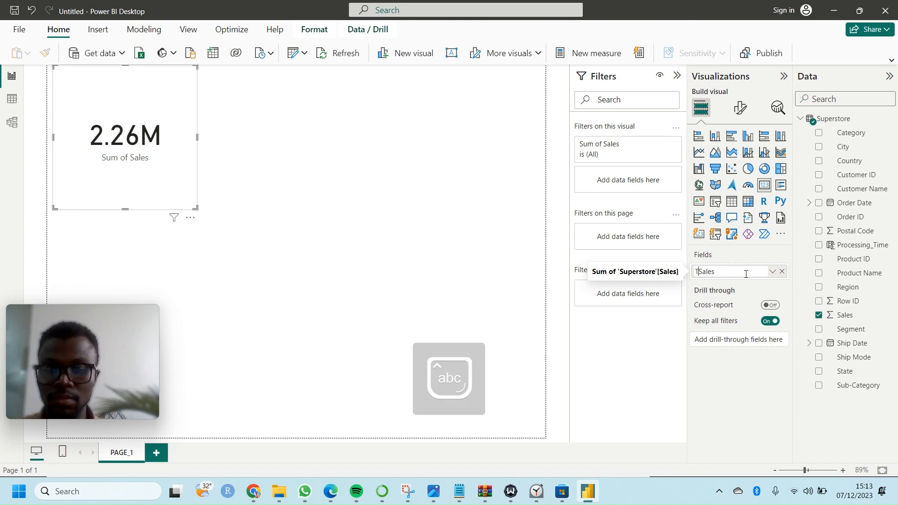
pyautogui.write('al')
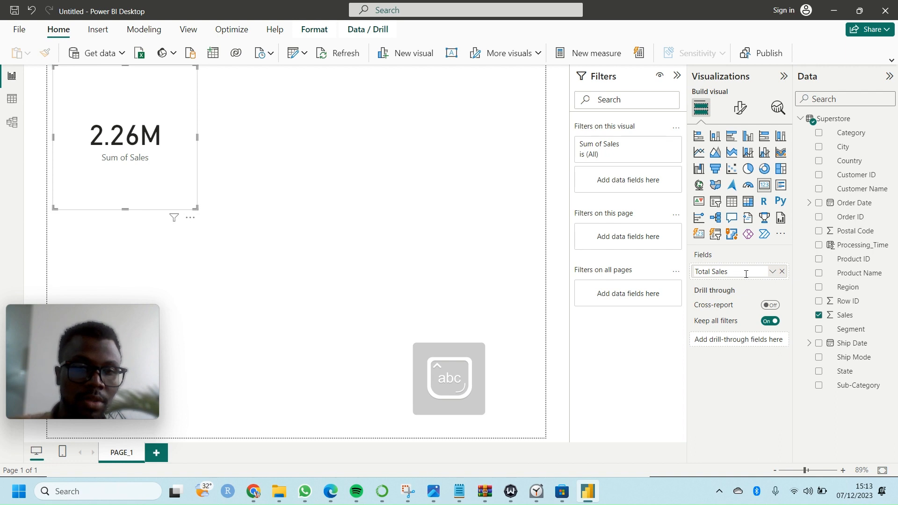
pyautogui.click(732, 405)
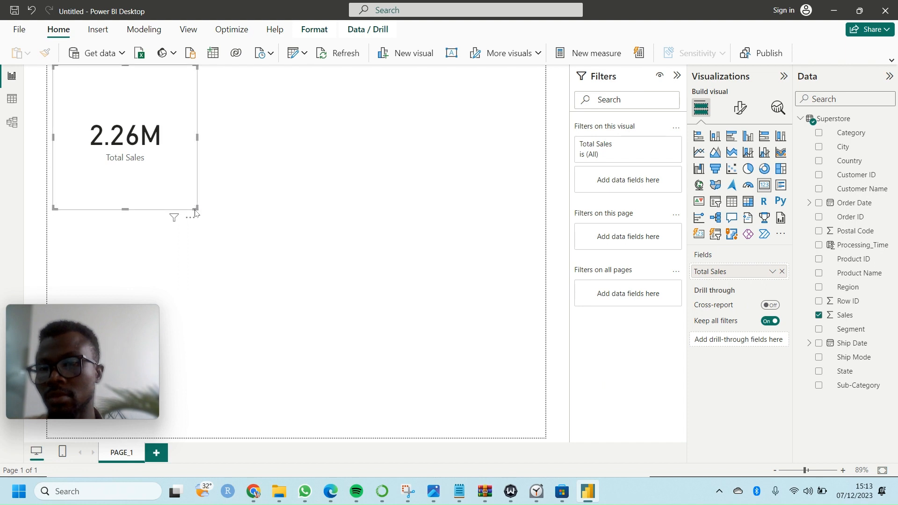
pyautogui.moveTo(196, 209); pyautogui.dragTo(162, 151)
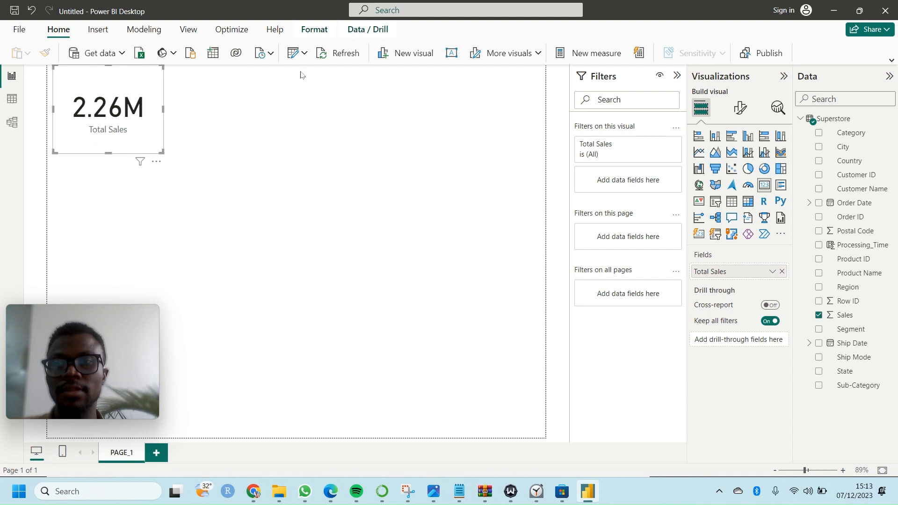
# Find the card's font settings and make the category label bold at font size 14
pyautogui.click(741, 110)
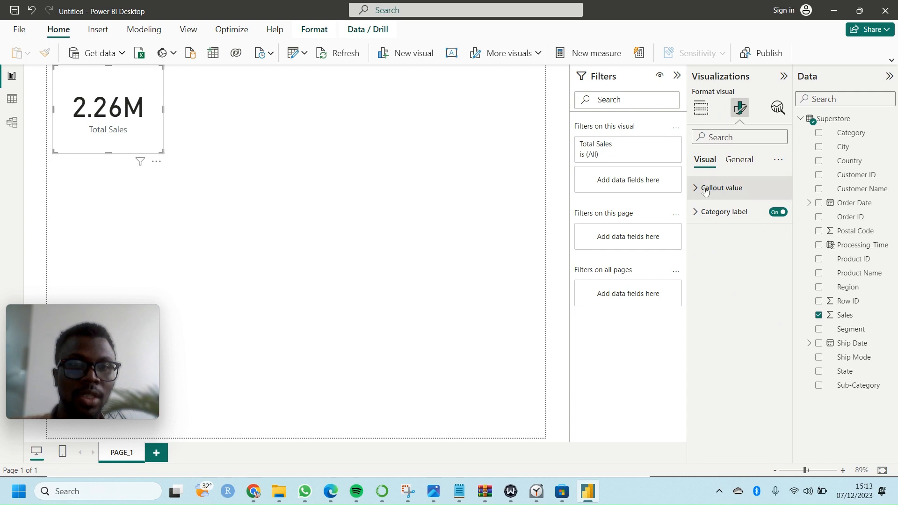
pyautogui.click(734, 160)
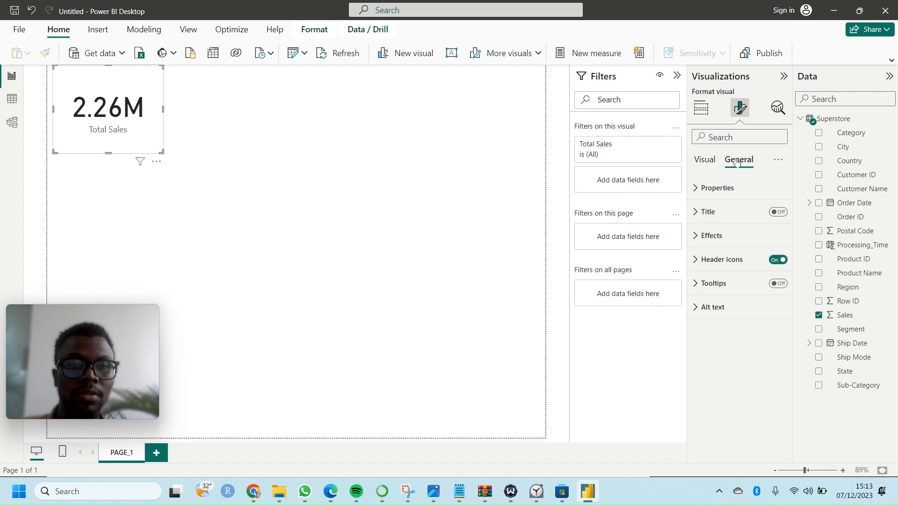
pyautogui.click(728, 136)
pyautogui.write('fo')
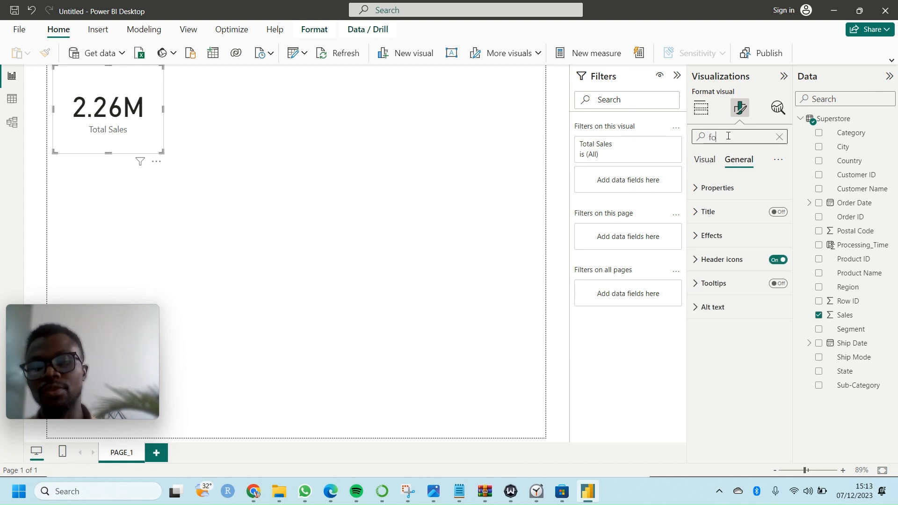
pyautogui.write('nt')
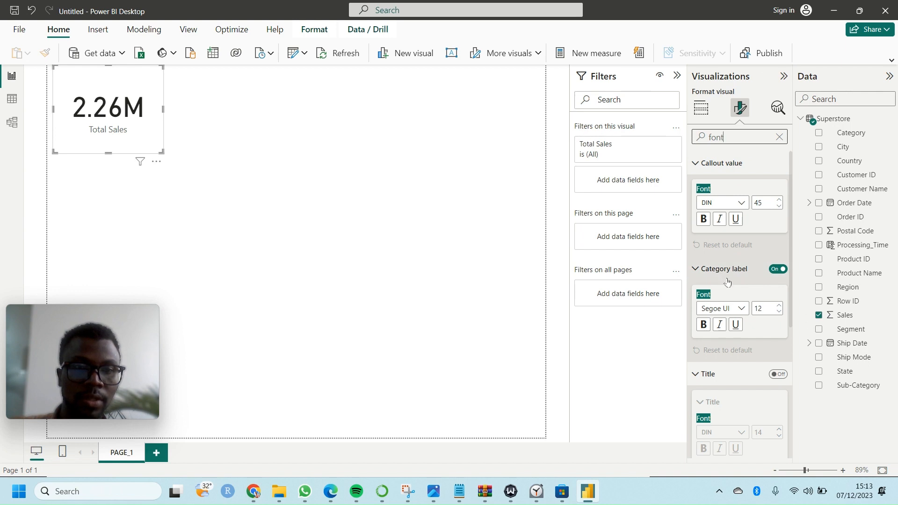
pyautogui.click(779, 307)
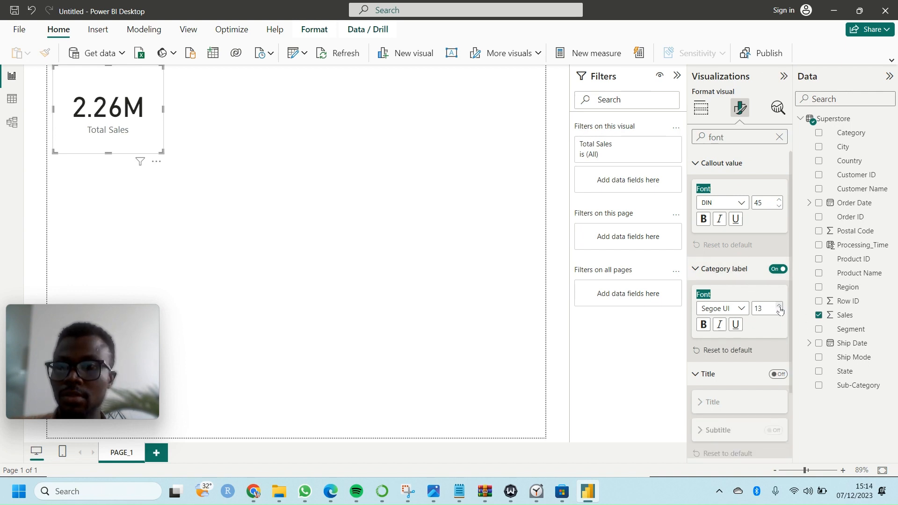
pyautogui.click(779, 307)
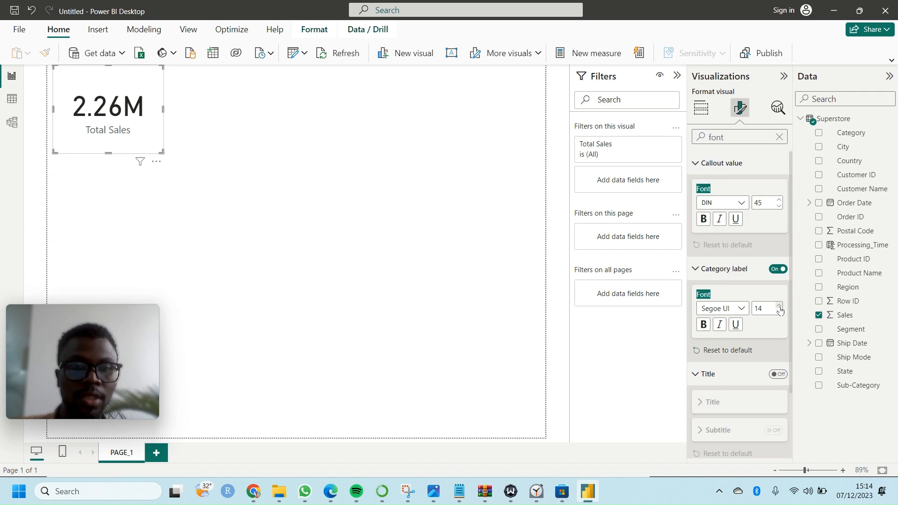
pyautogui.click(704, 325)
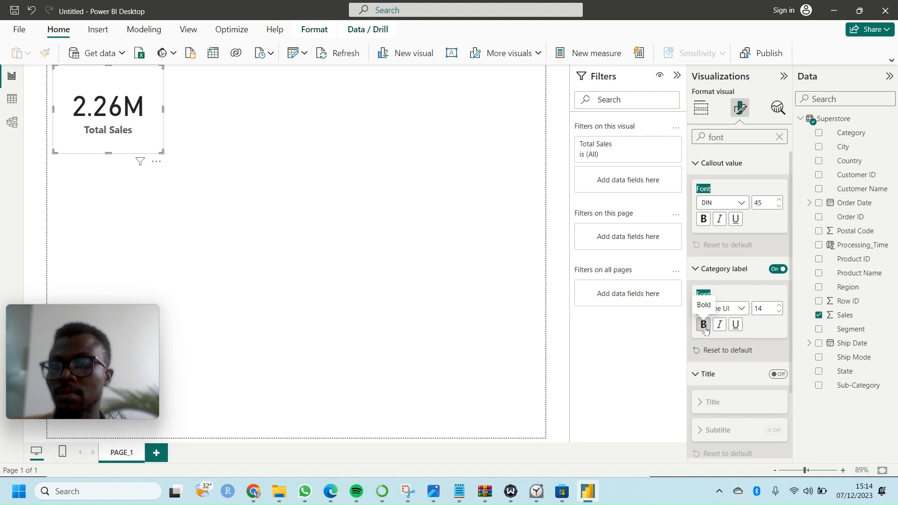
# Collapse the title font settings and increase the card's callout value font size to 48
pyautogui.scroll(-2, 720, 359)
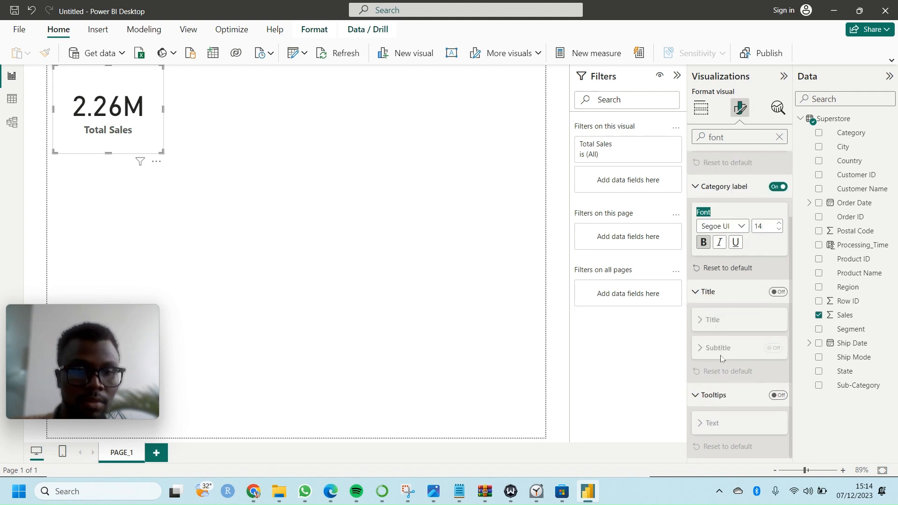
pyautogui.click(707, 300)
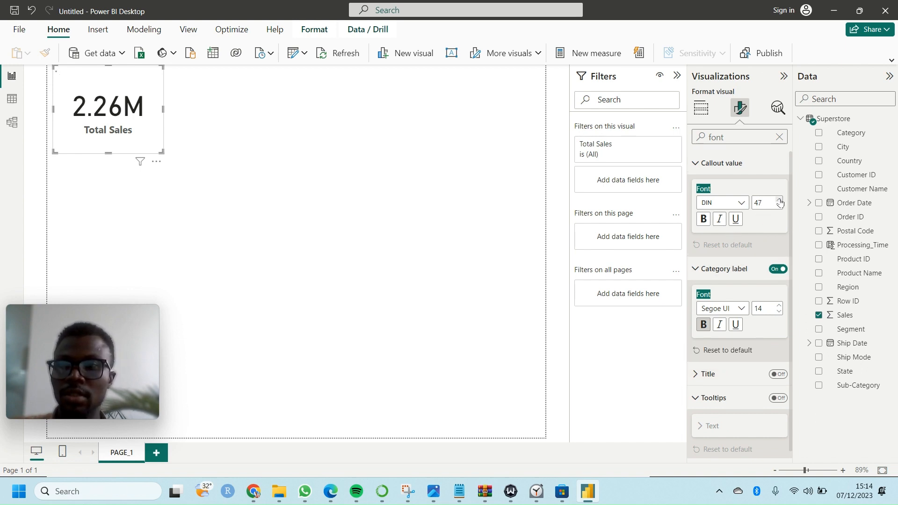
pyautogui.click(779, 201)
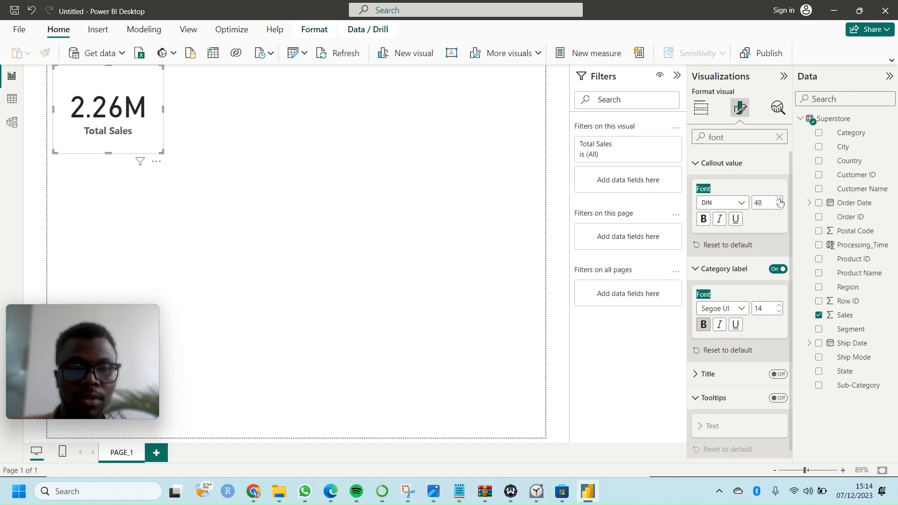
# Make the Total Sales card's callout value bold at font size 50 and shrink the card slightly
pyautogui.click(779, 201)
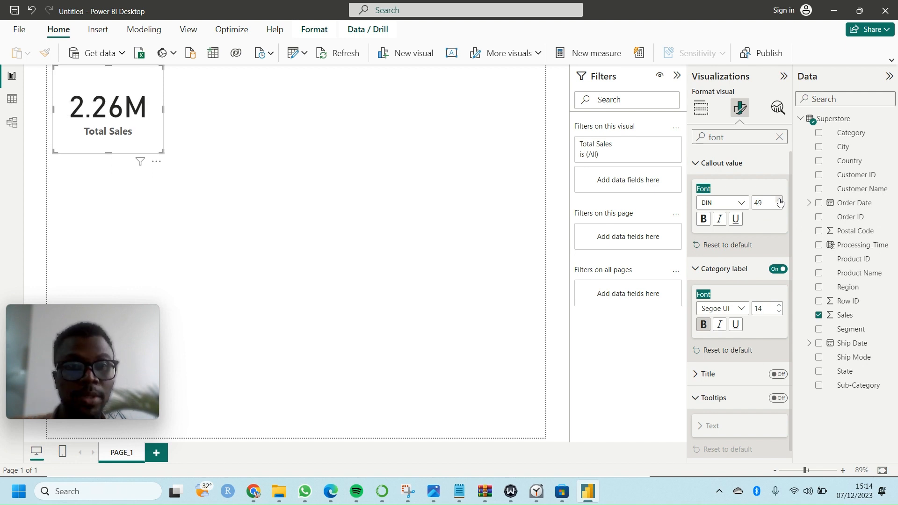
pyautogui.click(779, 202)
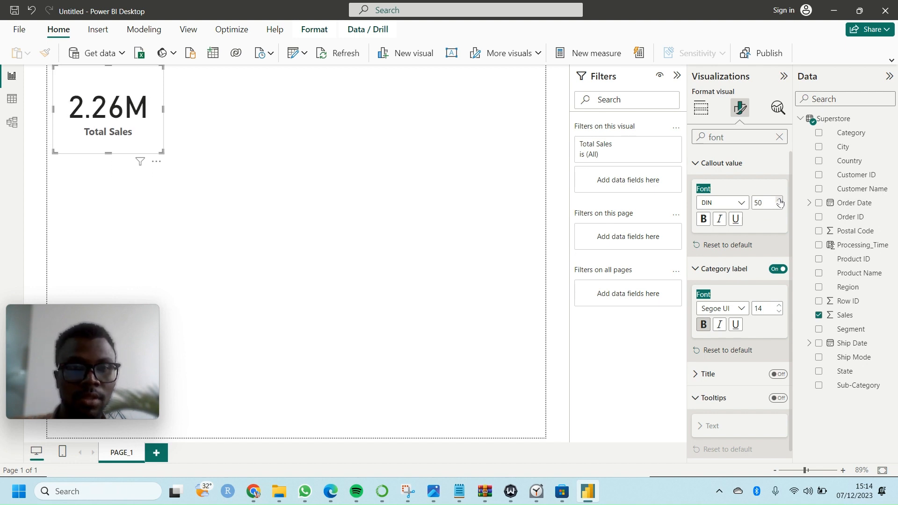
pyautogui.click(704, 220)
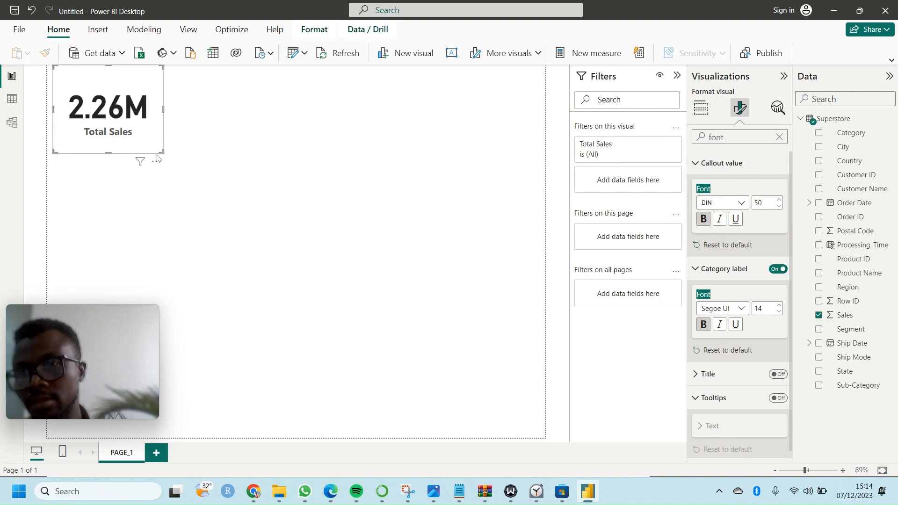
pyautogui.moveTo(159, 150); pyautogui.dragTo(145, 143)
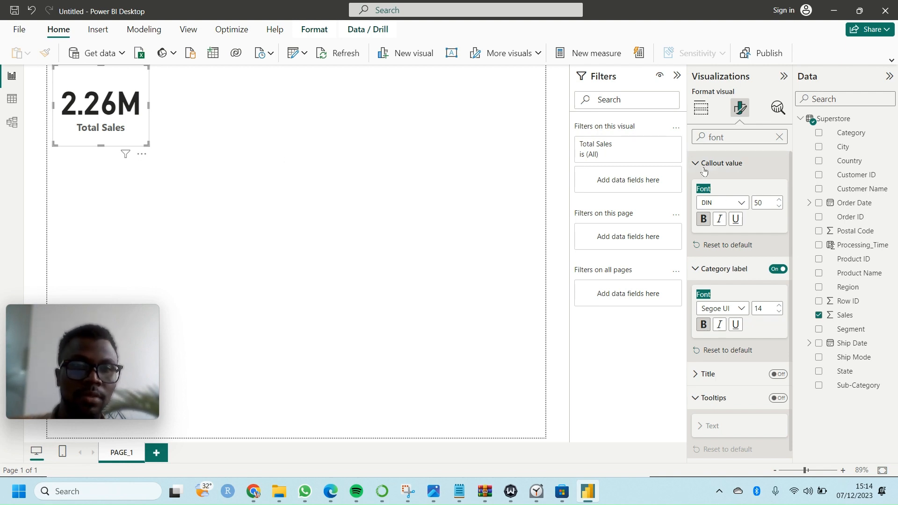
# Duplicate the Total Sales card and place the copy to the right of the original on the page
pyautogui.click(705, 114)
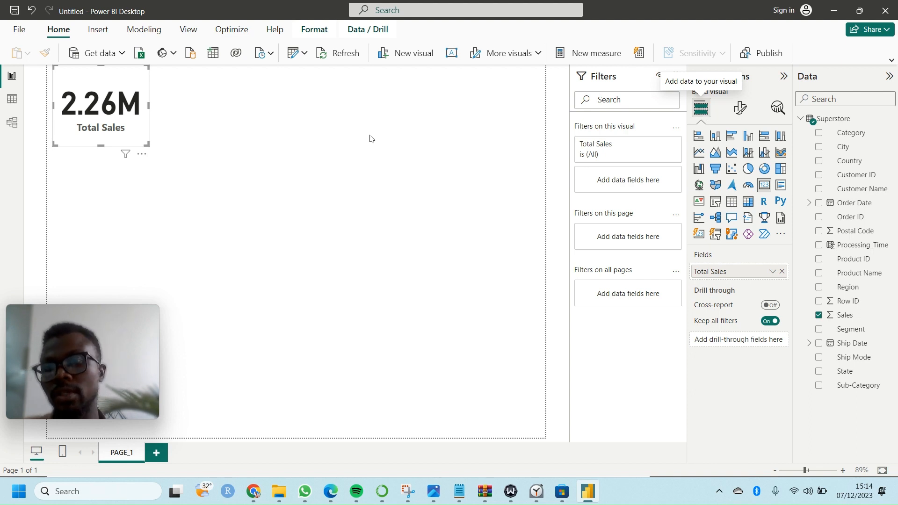
pyautogui.click(131, 80)
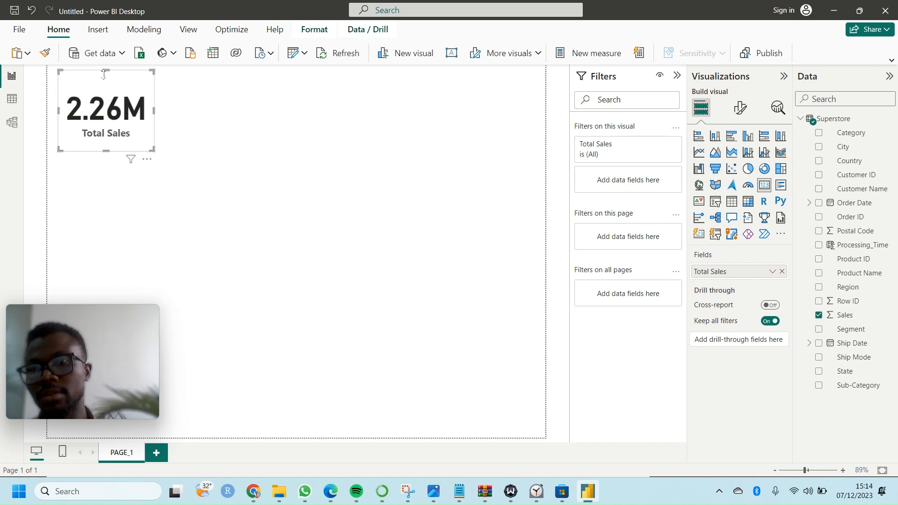
pyautogui.moveTo(105, 80); pyautogui.dragTo(247, 87)
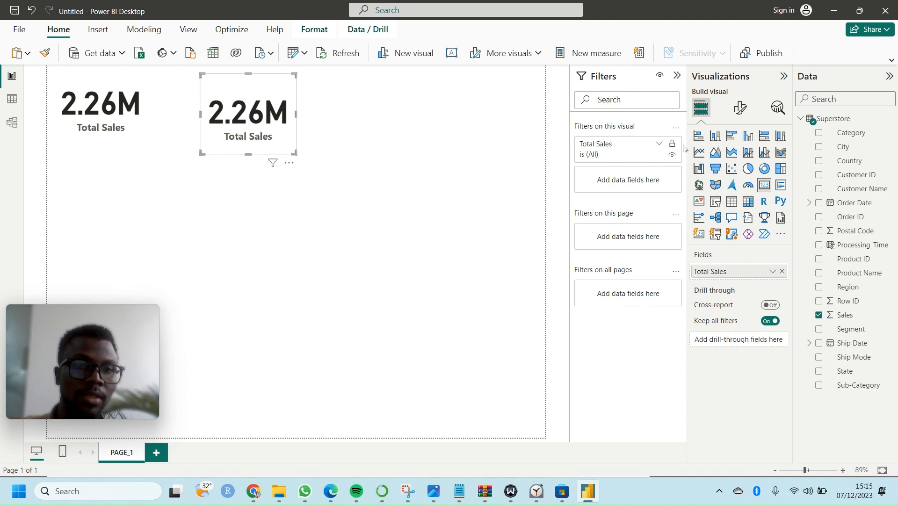
pyautogui.moveTo(252, 97); pyautogui.dragTo(357, 100)
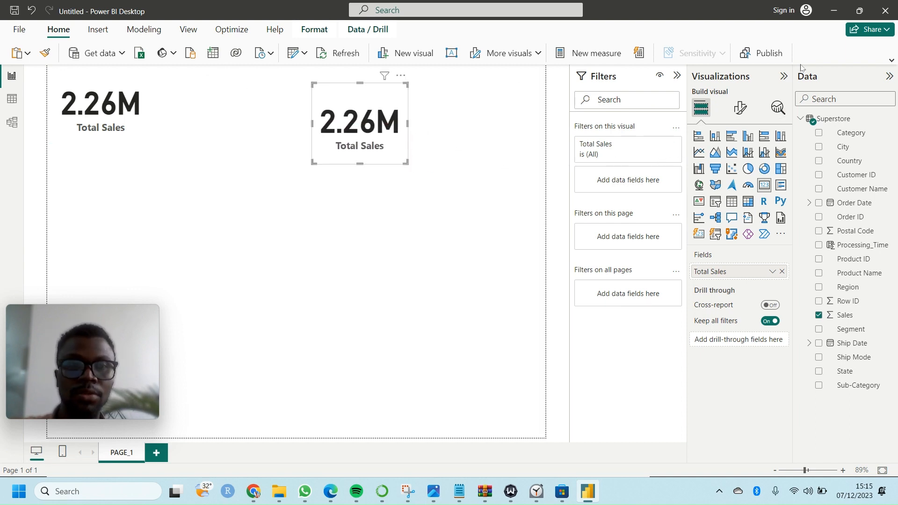
# Replace the copied card's Total Sales field with Processing_Time and enlarge the card to fit its label
pyautogui.click(742, 109)
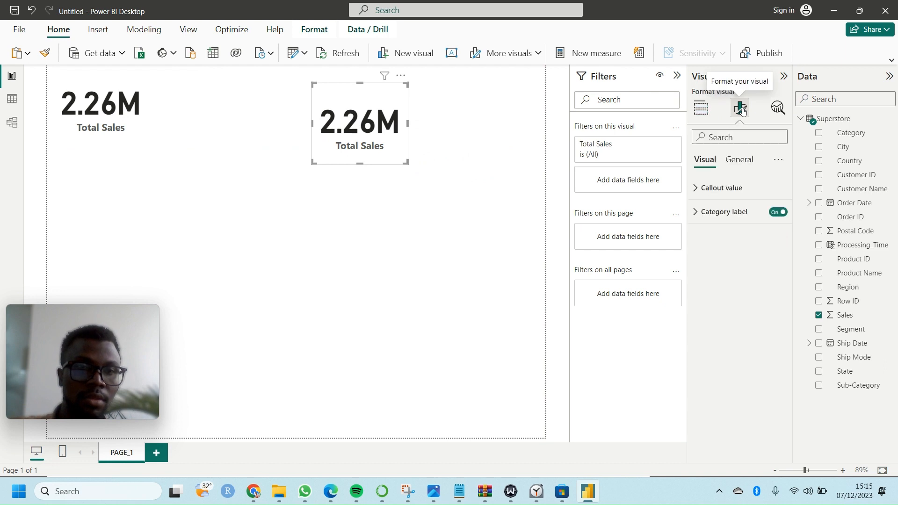
pyautogui.click(697, 112)
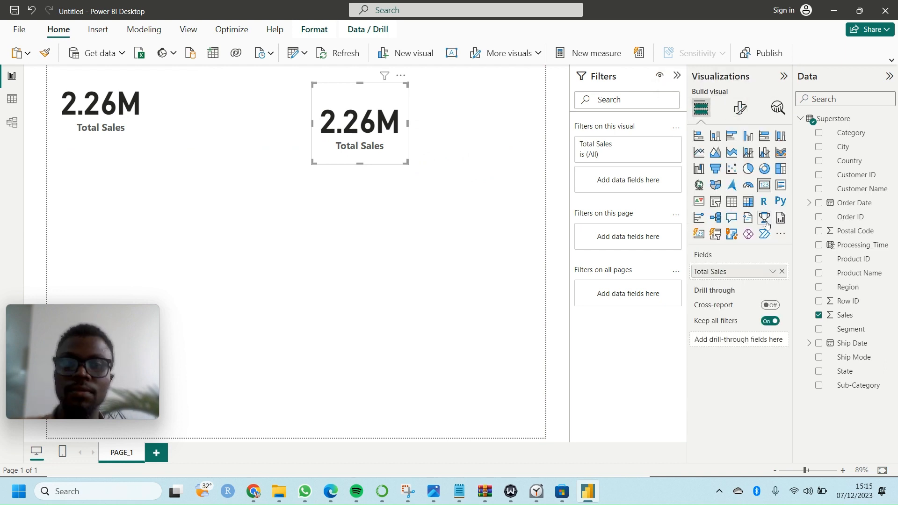
pyautogui.click(781, 273)
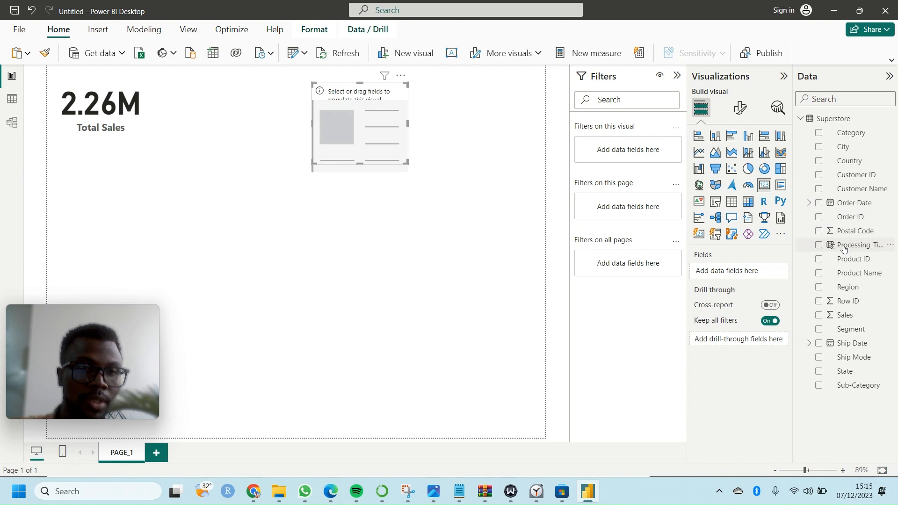
pyautogui.moveTo(844, 247); pyautogui.dragTo(739, 274)
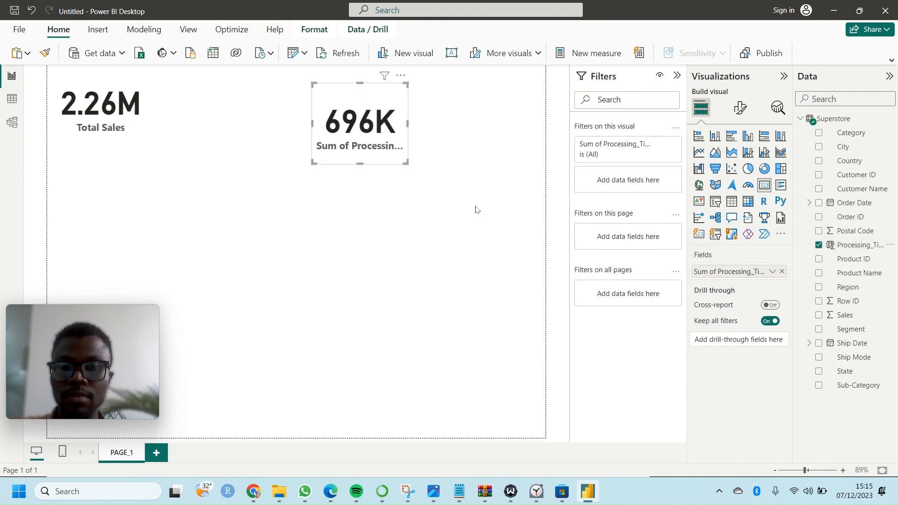
pyautogui.moveTo(409, 168); pyautogui.dragTo(455, 175)
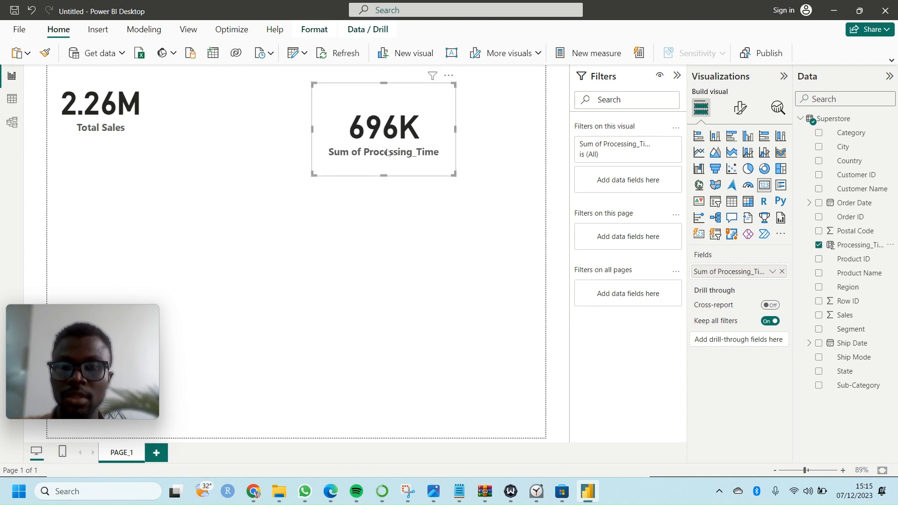
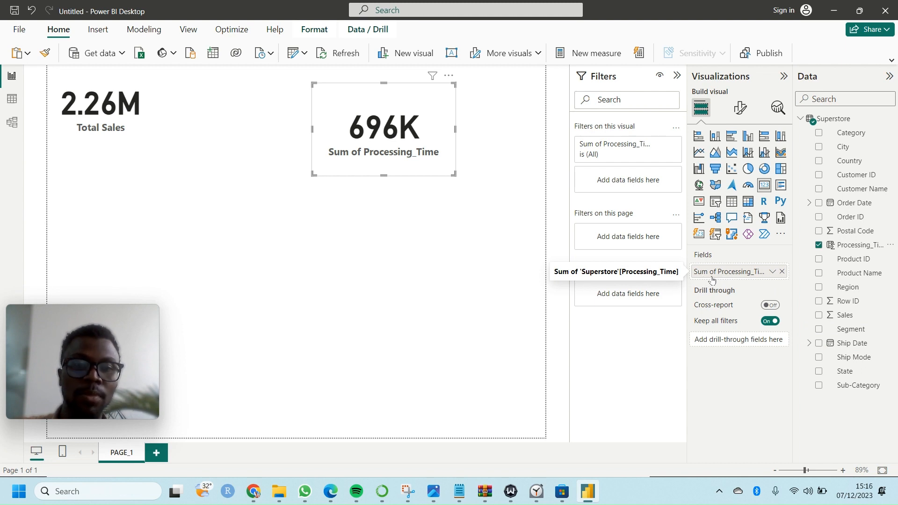
# Summarize the card's Processing_Time field by Average and rename it for this visual to Average Processing Time (hr)
pyautogui.click(772, 273)
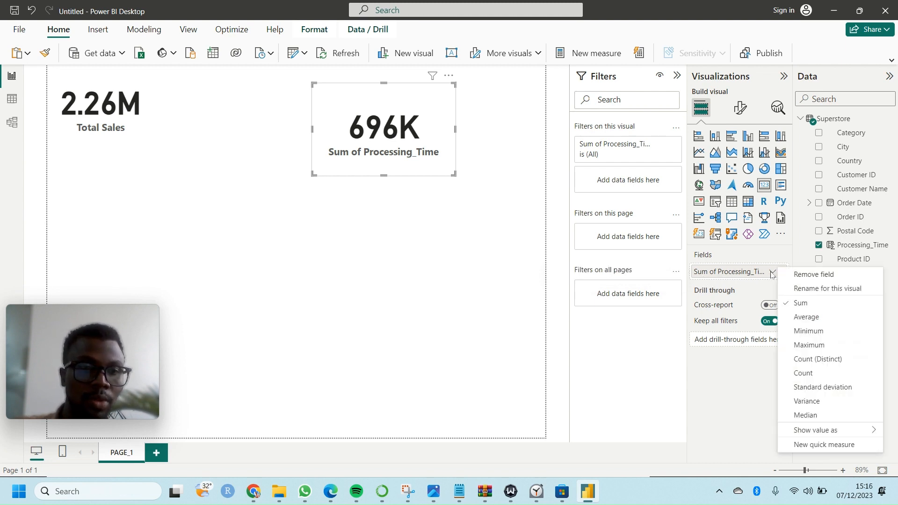
pyautogui.click(807, 318)
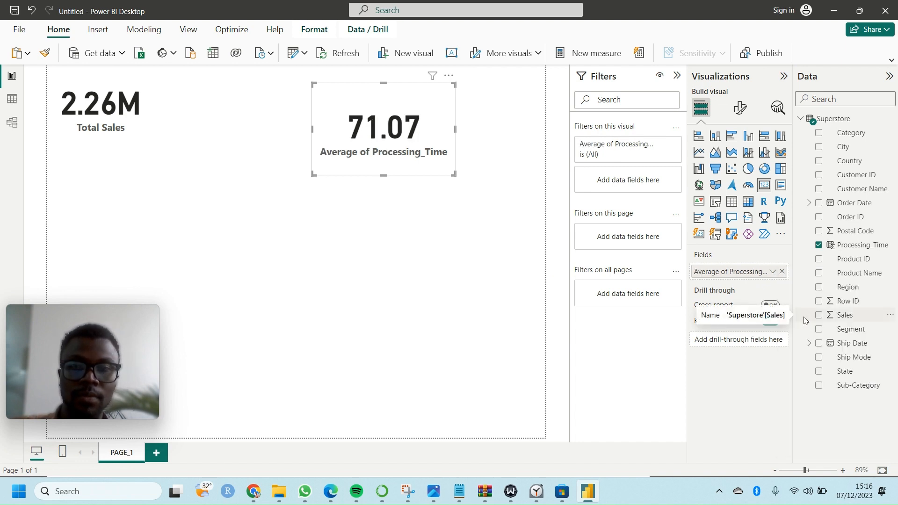
pyautogui.click(772, 273)
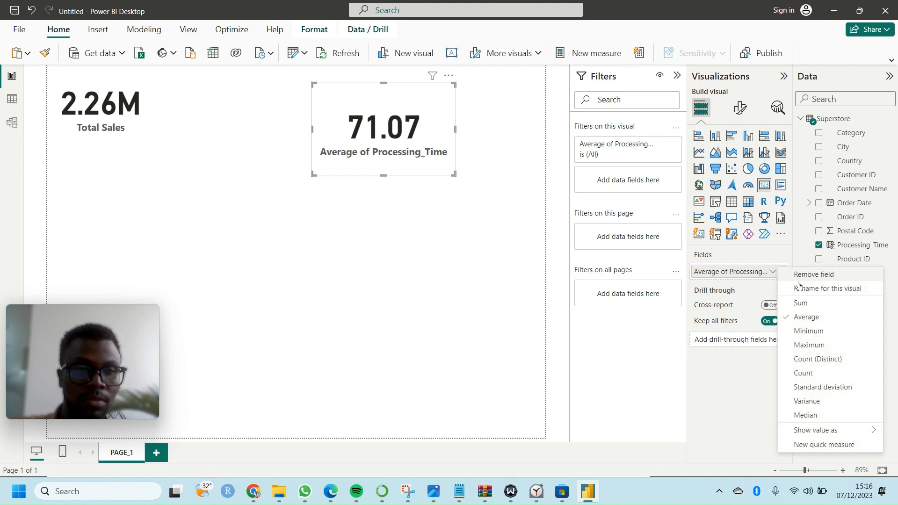
pyautogui.click(809, 291)
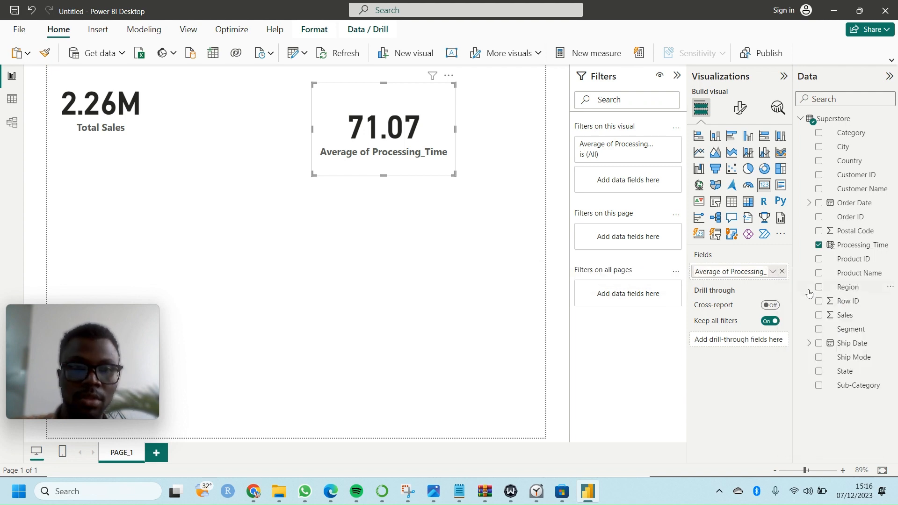
pyautogui.press('Right')
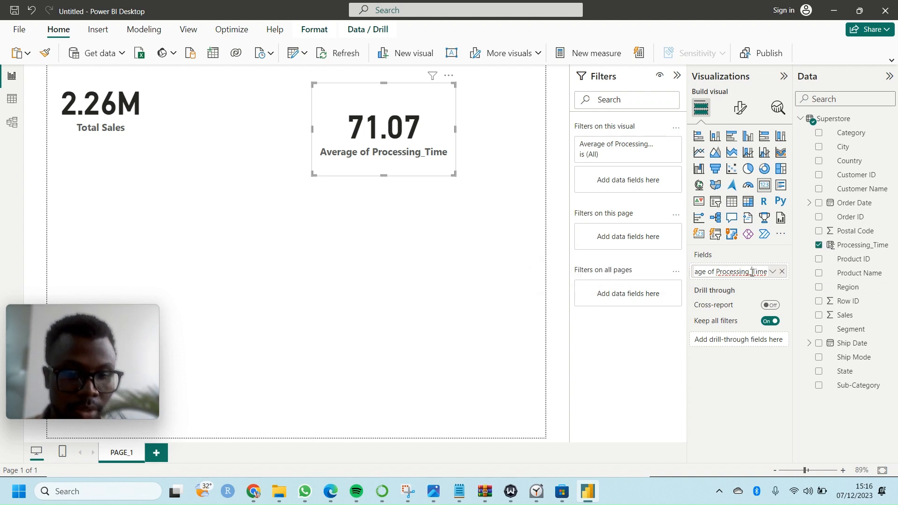
pyautogui.click(752, 271)
pyautogui.press('BackSpace')
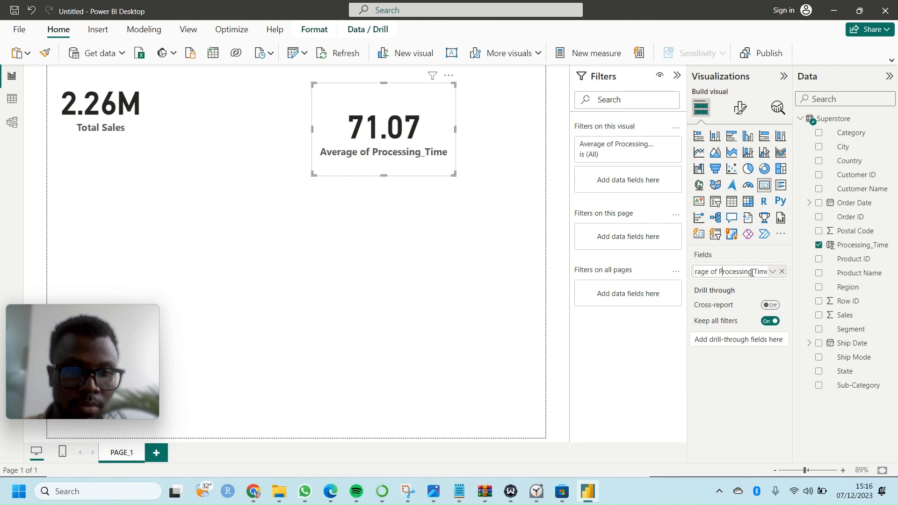
pyautogui.press('BackSpace')
pyautogui.press('BackSpace')
pyautogui.press('BackSpace')
pyautogui.press('BackSpace')
pyautogui.press('BackSpace')
pyautogui.press('BackSpace')
pyautogui.press('BackSpace')
pyautogui.press('BackSpace')
pyautogui.press('BackSpace')
pyautogui.press('BackSpace')
pyautogui.press('BackSpace')
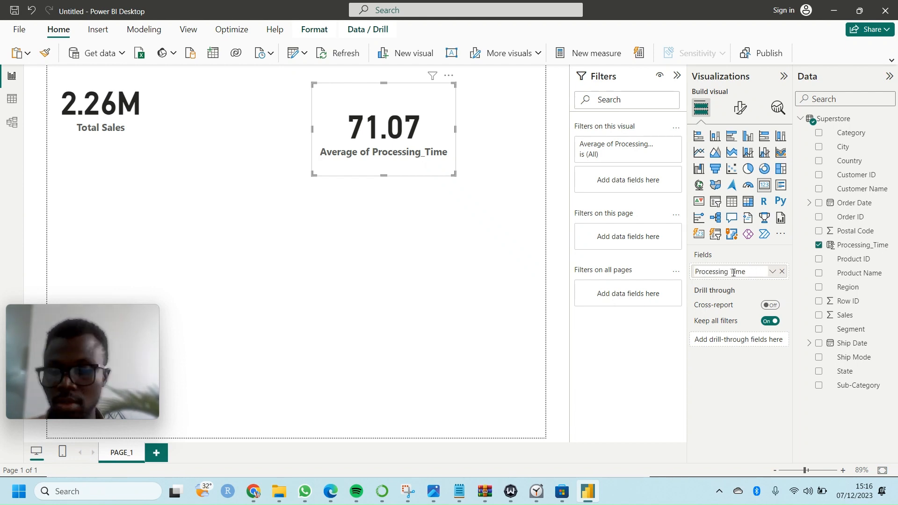
pyautogui.write('A')
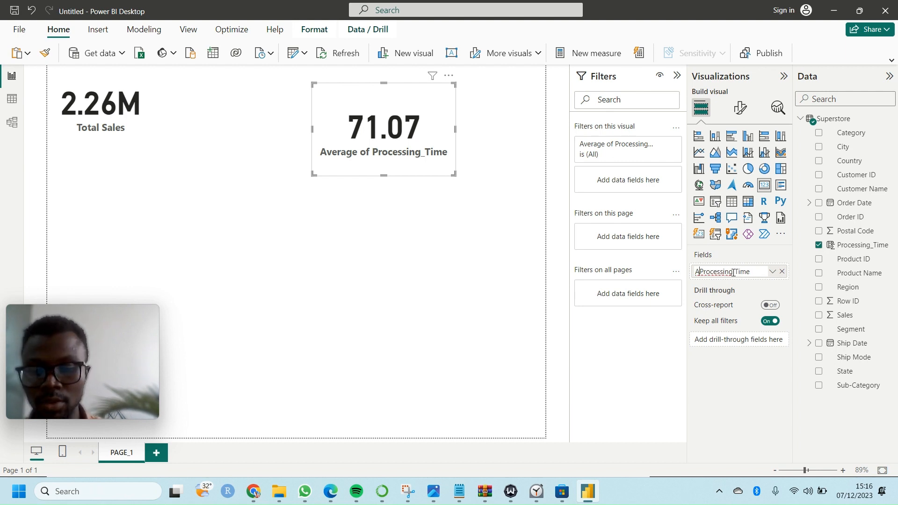
pyautogui.write('verage')
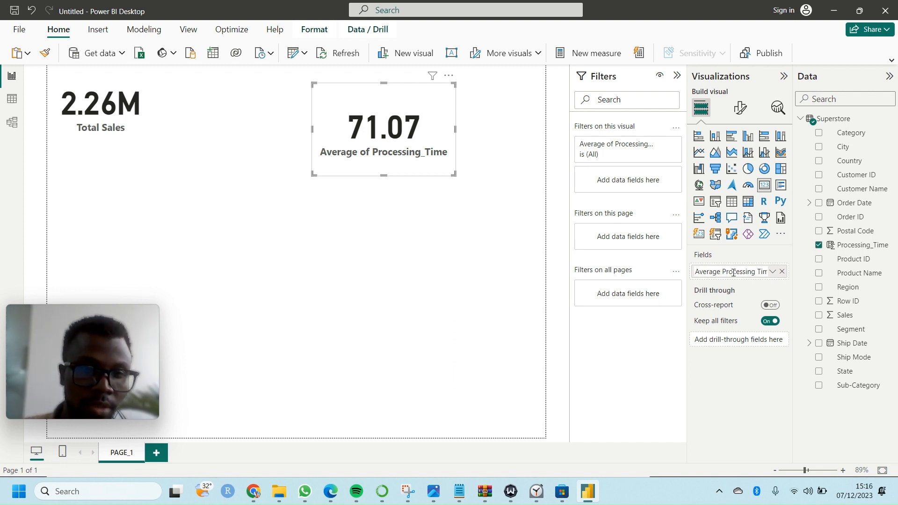
pyautogui.press('End')
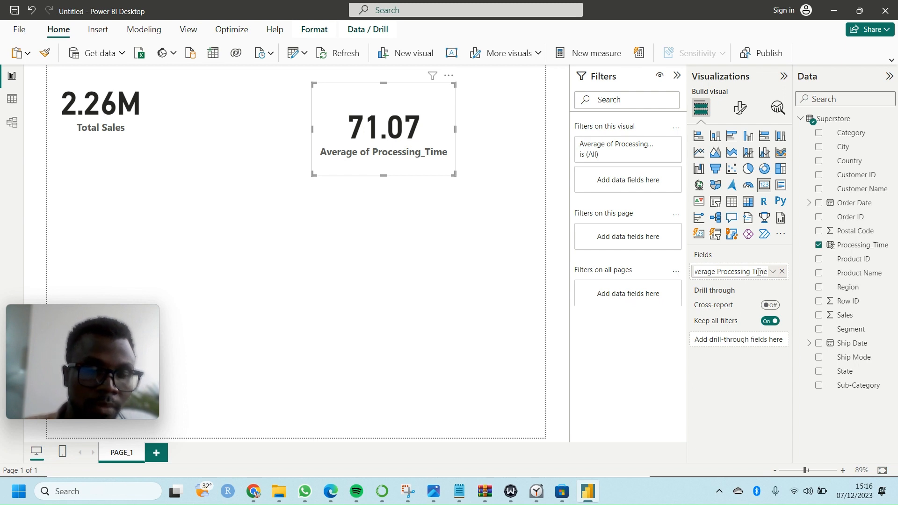
pyautogui.write('(')
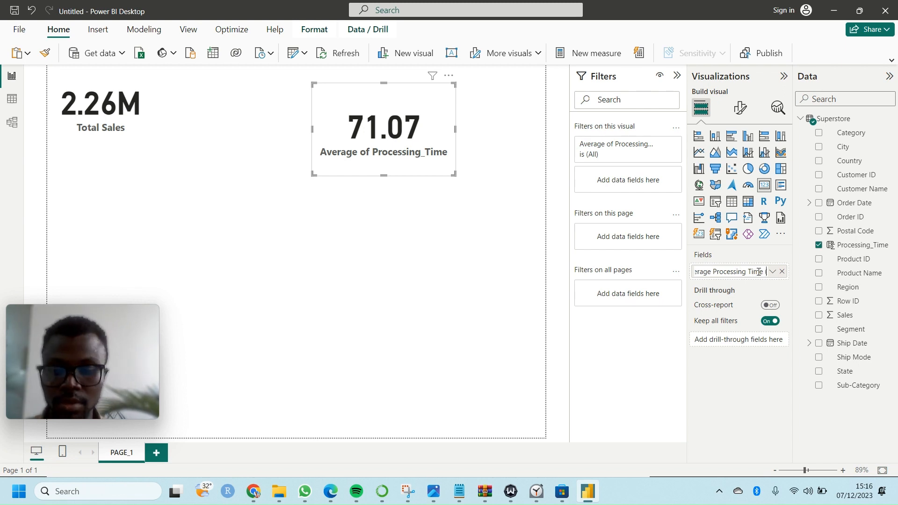
pyautogui.write('hr)')
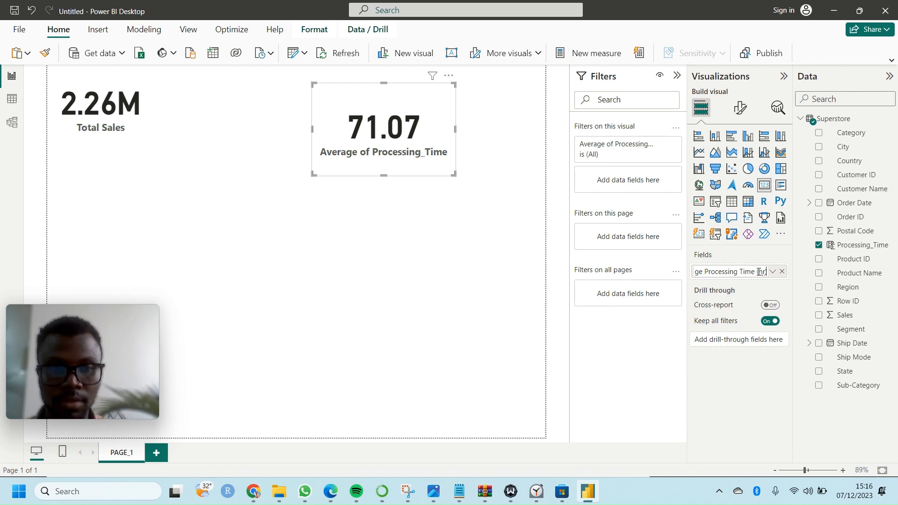
pyautogui.click(749, 385)
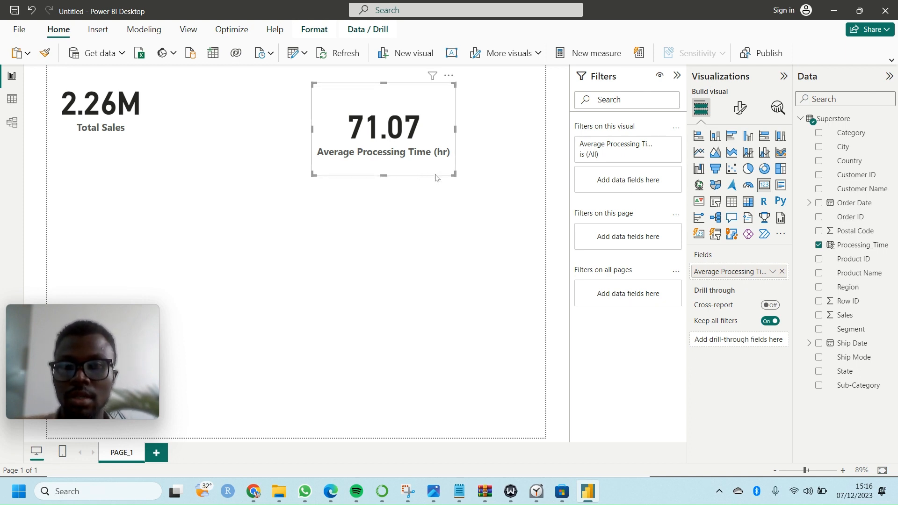
pyautogui.moveTo(454, 175)
pyautogui.mouseDown()
pyautogui.moveTo(423, 174)
pyautogui.moveTo(439, 187)
pyautogui.moveTo(452, 175)
pyautogui.mouseUp()
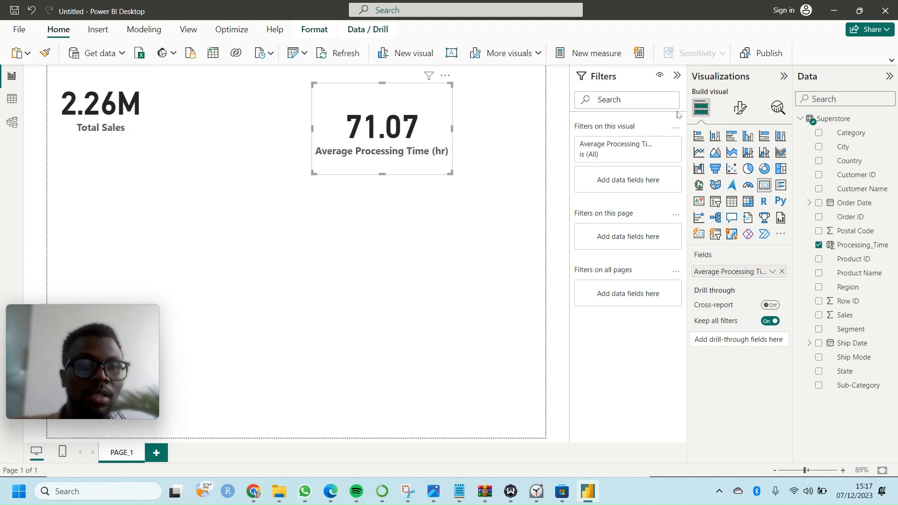
# Reduce the processing time card's callout value font size to 40 and its category label font size to 13
pyautogui.click(734, 112)
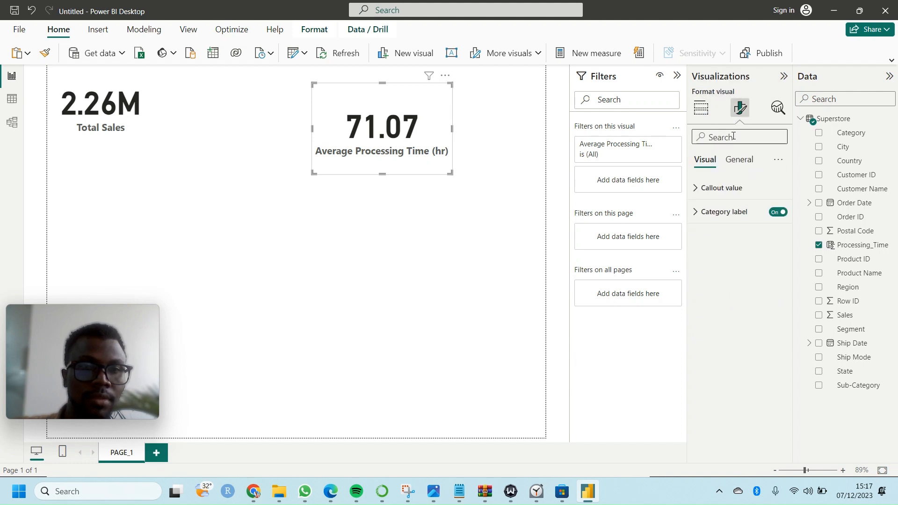
pyautogui.click(732, 135)
pyautogui.write('f')
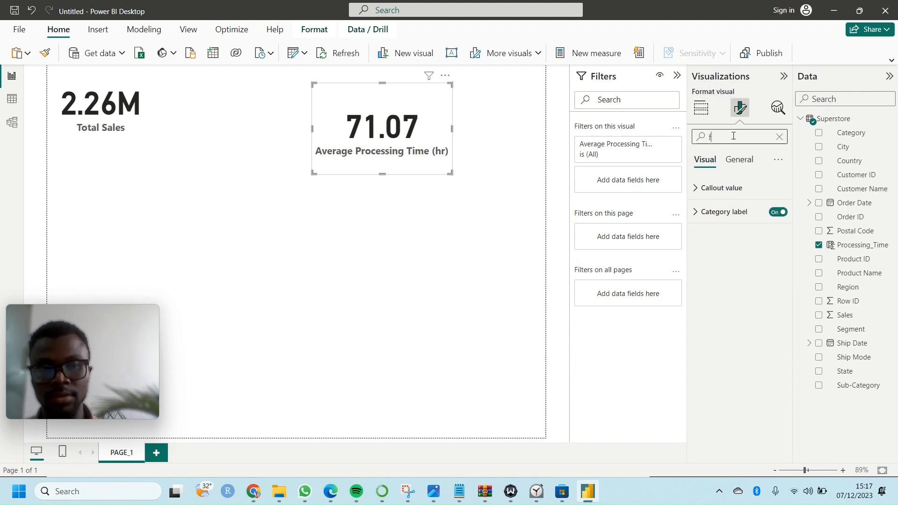
pyautogui.write('ont')
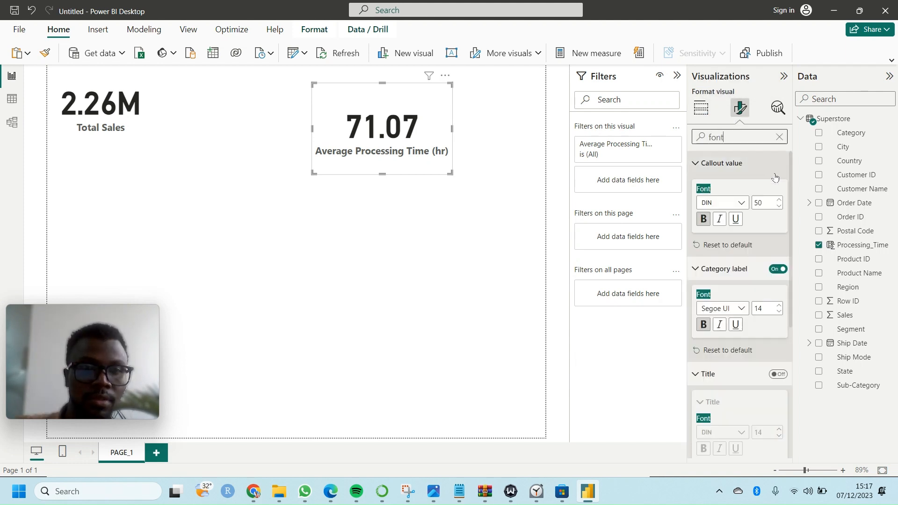
pyautogui.click(778, 206)
pyautogui.click(779, 207)
pyautogui.click(778, 207)
pyautogui.click(778, 207)
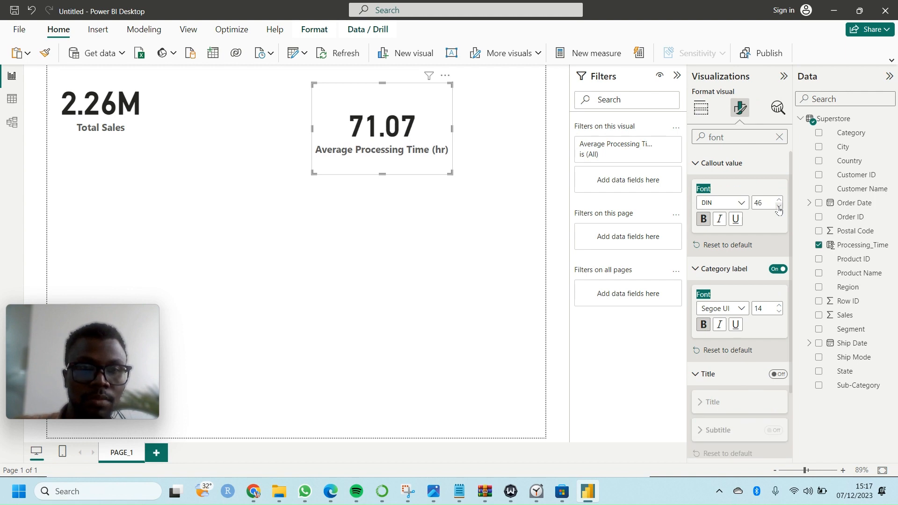
pyautogui.click(779, 206)
pyautogui.click(778, 206)
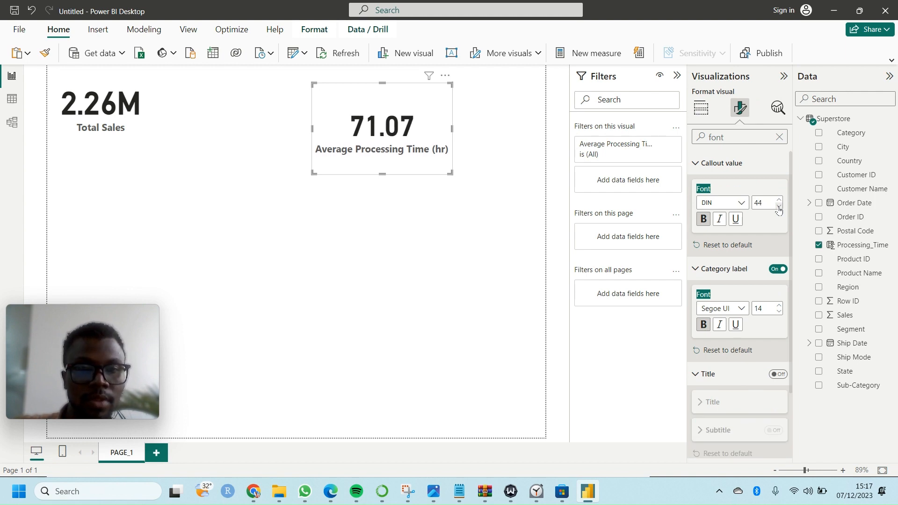
pyautogui.click(779, 206)
pyautogui.click(779, 206)
pyautogui.click(779, 207)
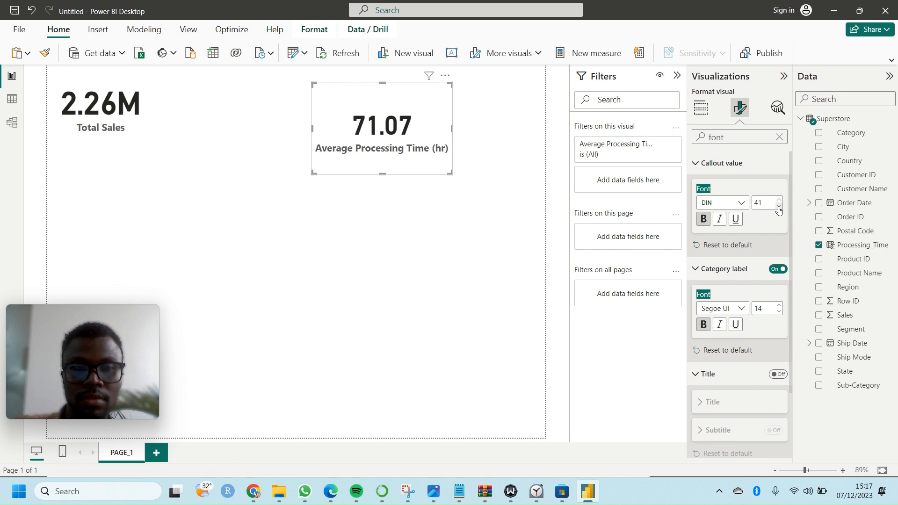
pyautogui.click(779, 311)
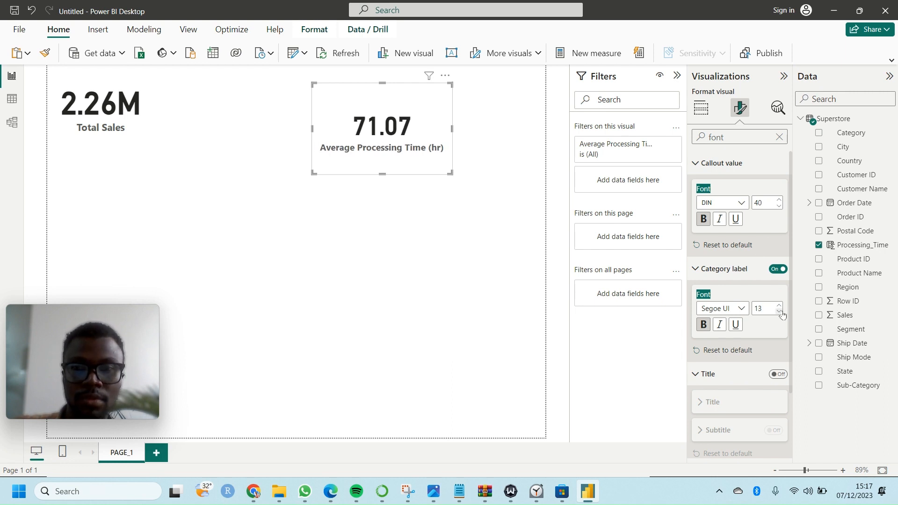
# Reduce the processing time card's category label font size to 11 and shrink the card around its text
pyautogui.click(779, 312)
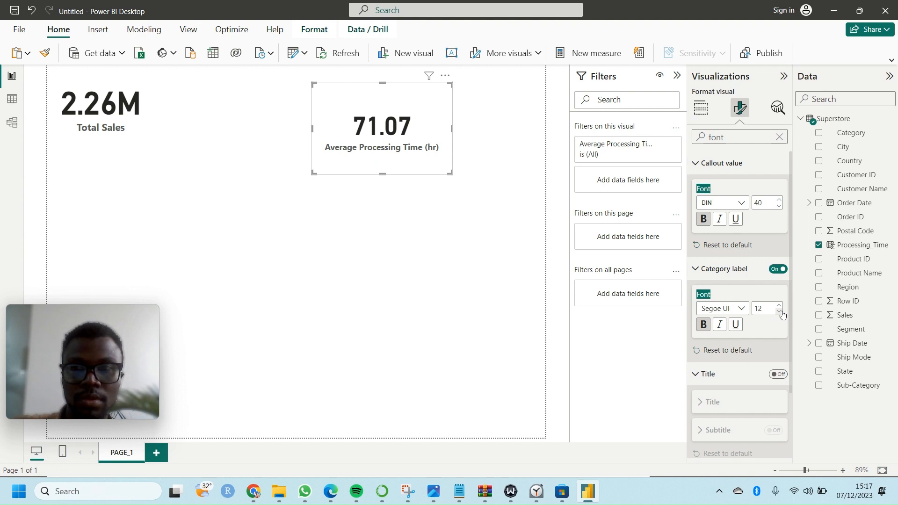
pyautogui.click(779, 312)
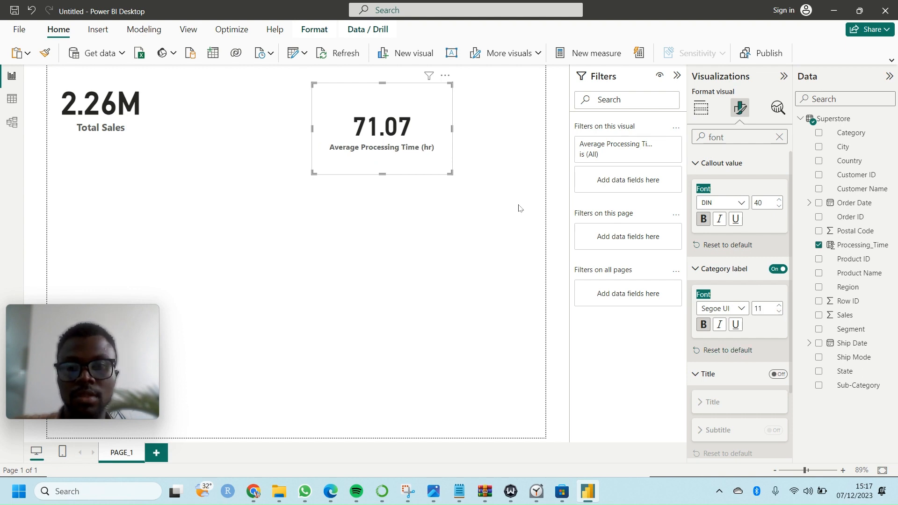
pyautogui.moveTo(449, 173); pyautogui.dragTo(422, 170)
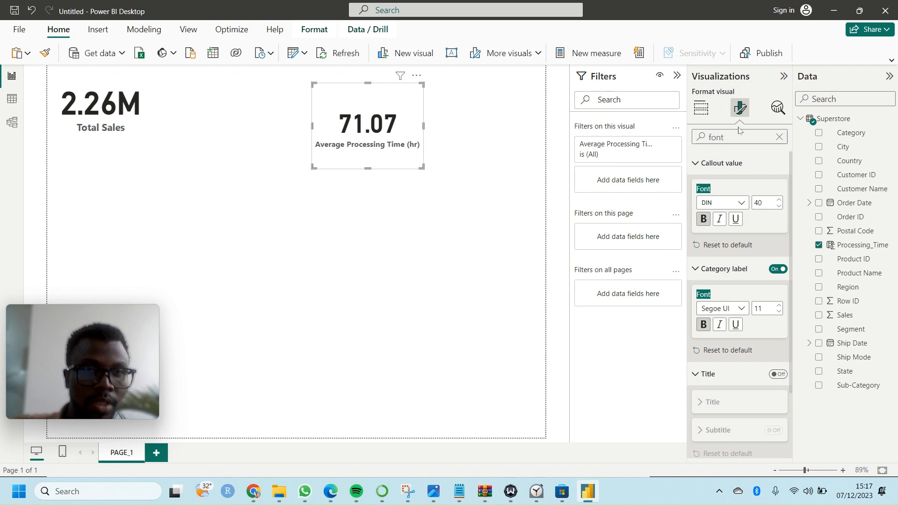
pyautogui.click(701, 108)
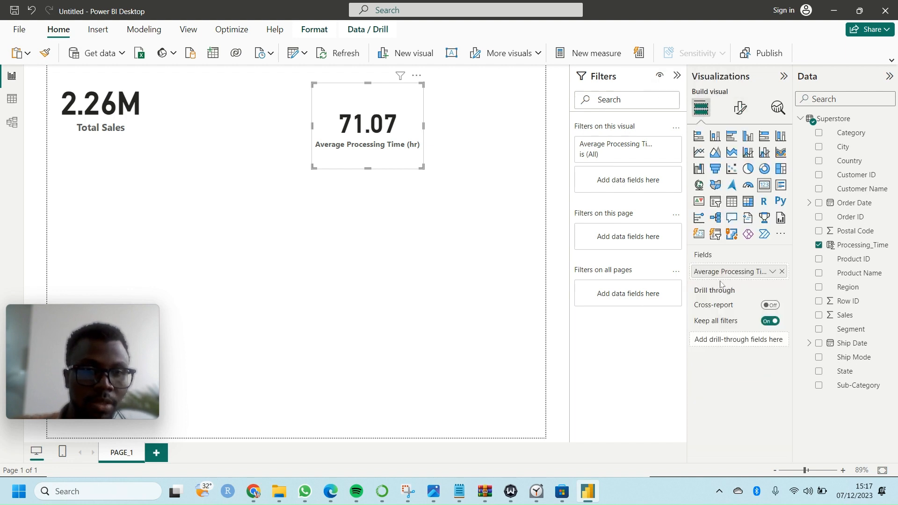
pyautogui.click(772, 272)
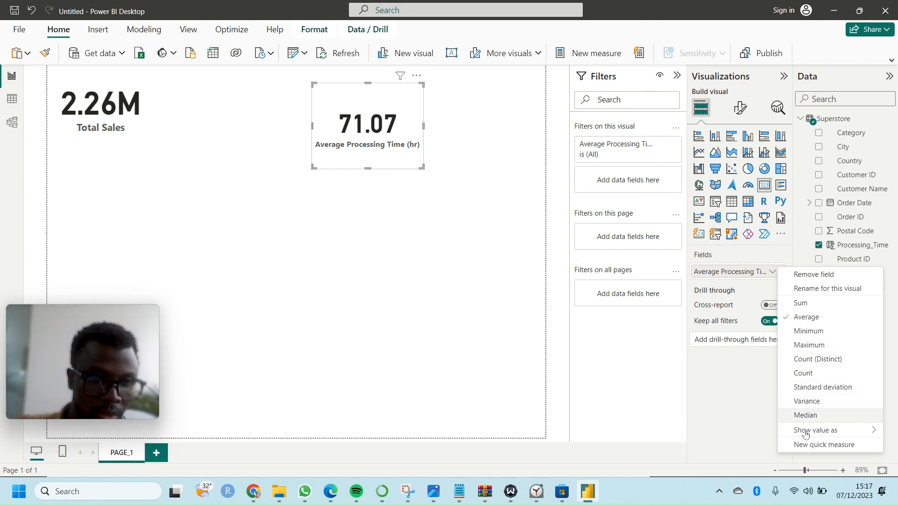
pyautogui.moveTo(805, 435)
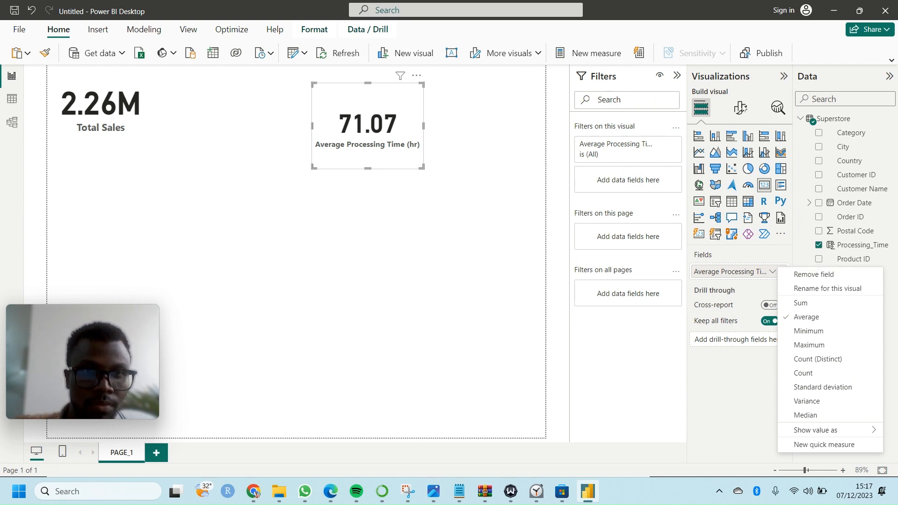
pyautogui.click(741, 109)
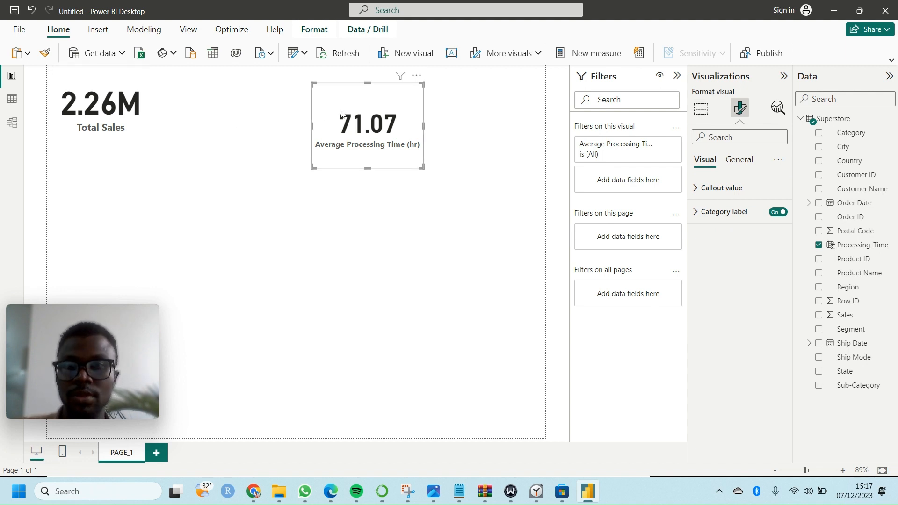
# Move the Average Processing Time card directly beside the Total Sales card and reduce its height slightly
pyautogui.moveTo(339, 97); pyautogui.dragTo(188, 84)
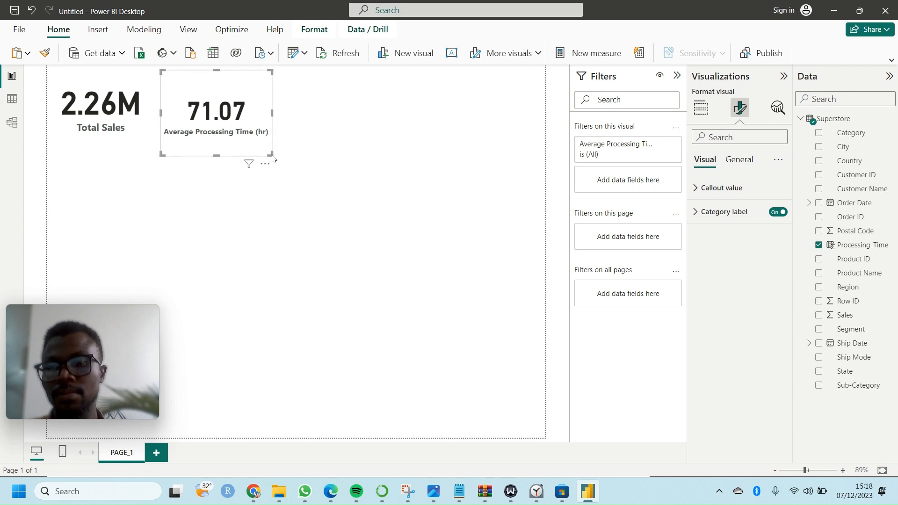
pyautogui.moveTo(271, 157)
pyautogui.mouseDown()
pyautogui.moveTo(262, 150)
pyautogui.moveTo(270, 148)
pyautogui.mouseUp()
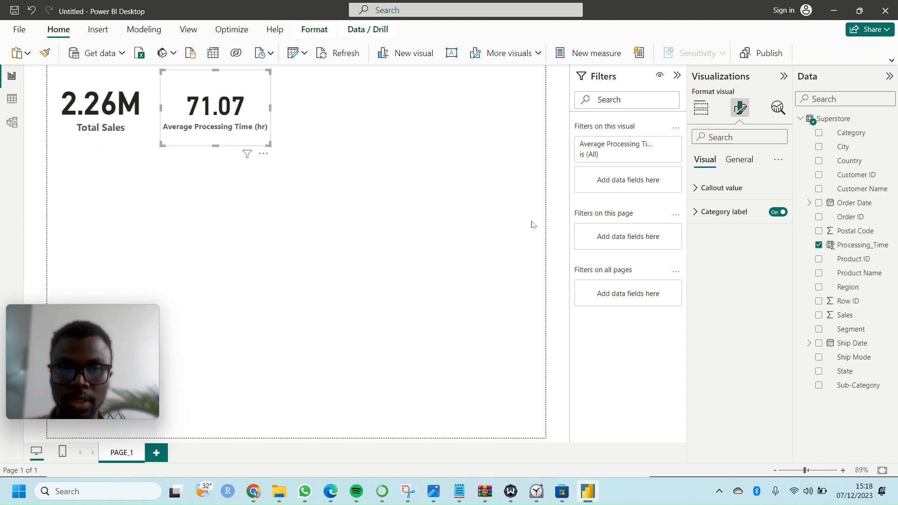
# Examine the Superstore table's columns, including Order Date and Ship Date, and return to the report page
pyautogui.click(23, 101)
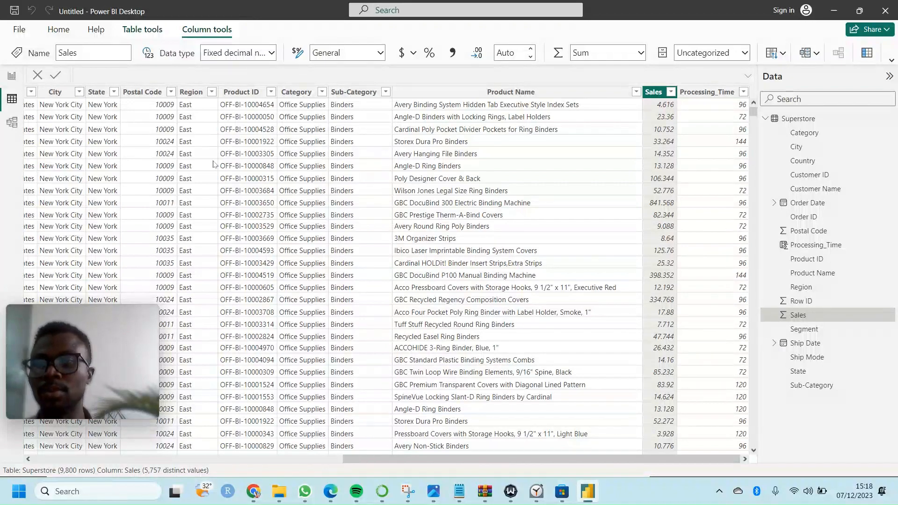
pyautogui.hscroll(-10, 213, 163)
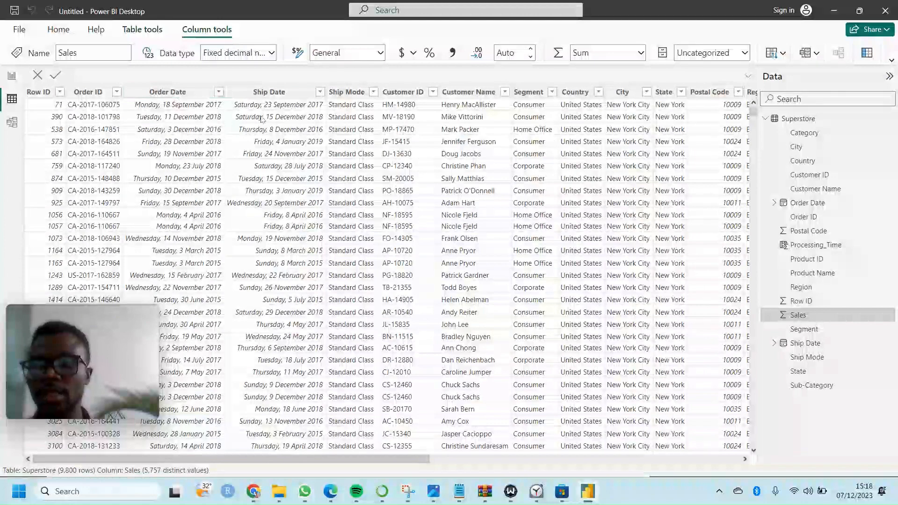
pyautogui.hscroll(10, 408, 142)
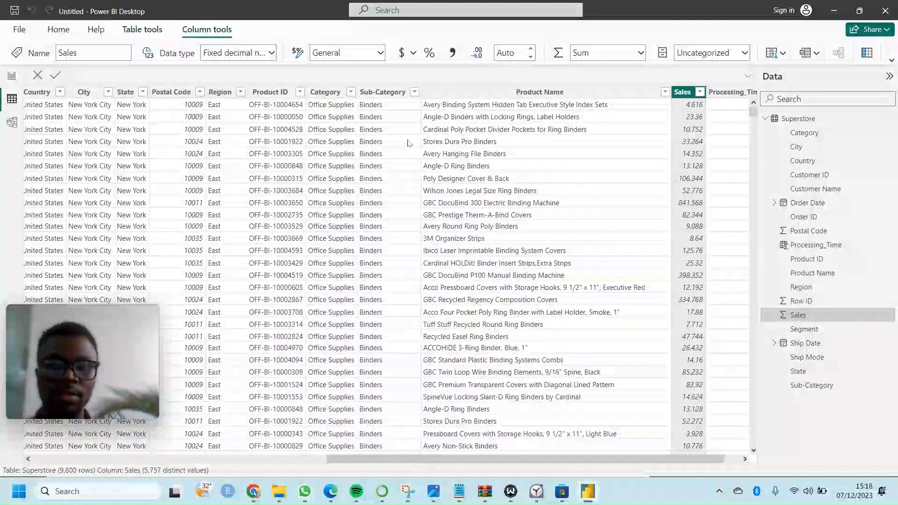
pyautogui.hscroll(-10, 299, 145)
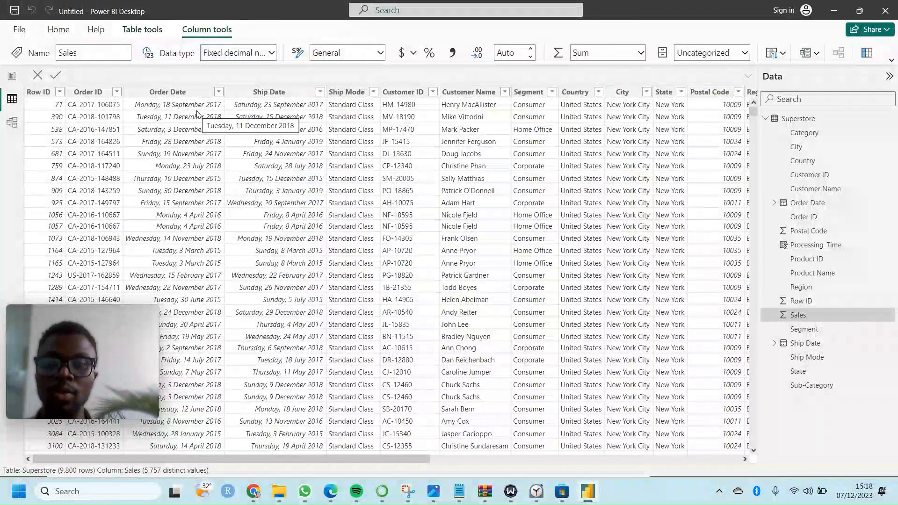
pyautogui.click(12, 76)
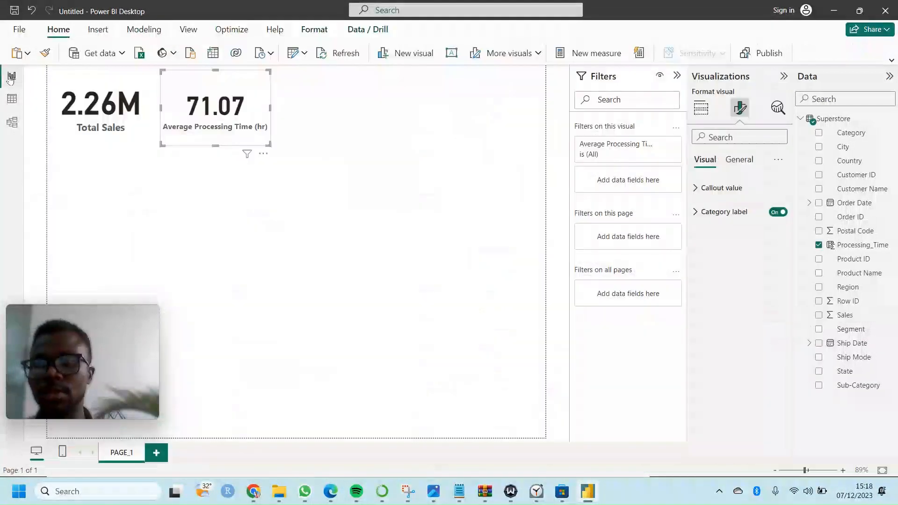
# Add an empty line chart below the cards, enlarge it, and collapse the Filters pane to free up space
pyautogui.click(323, 219)
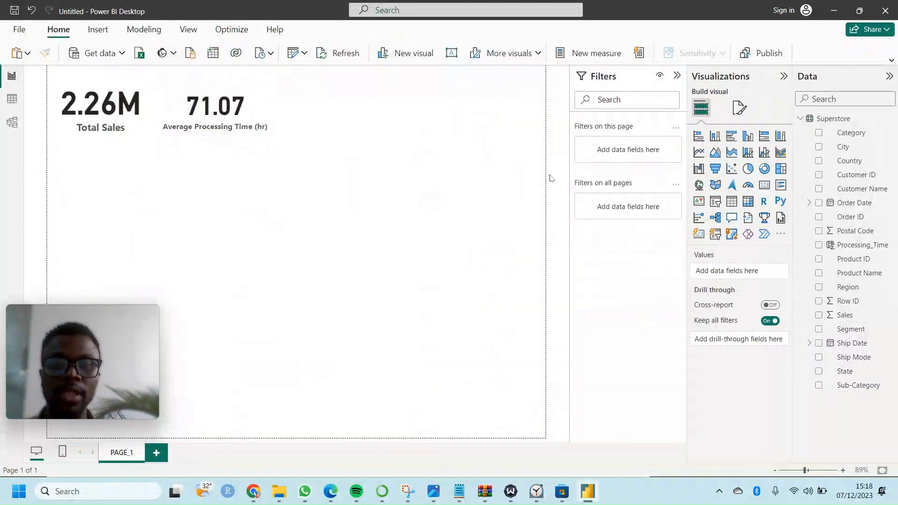
pyautogui.click(699, 153)
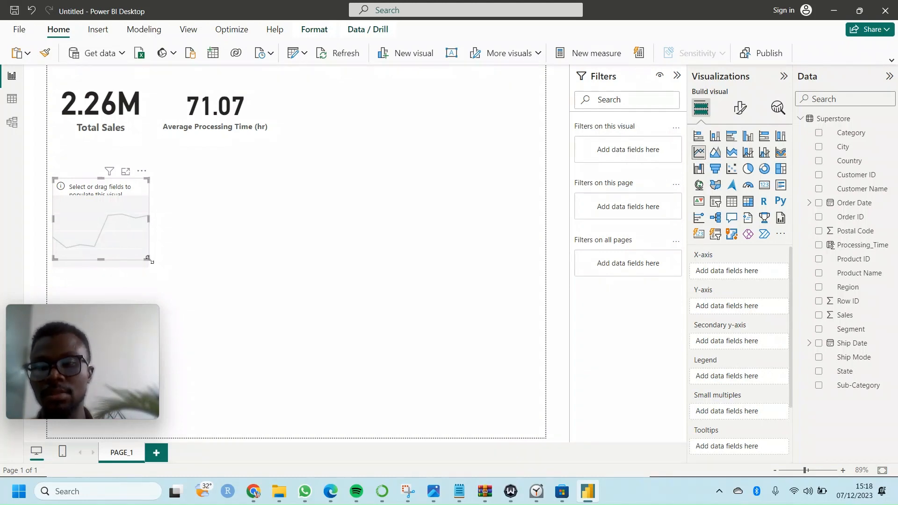
pyautogui.moveTo(147, 260); pyautogui.dragTo(281, 270)
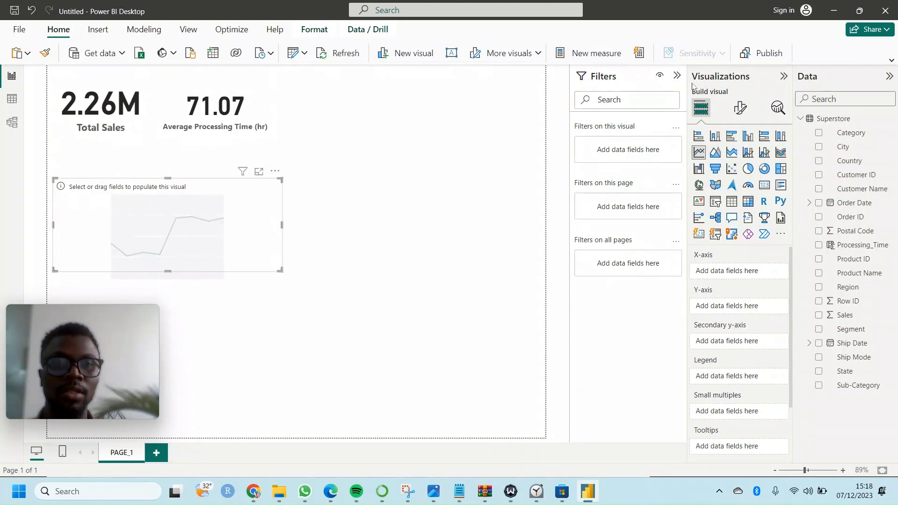
pyautogui.click(678, 77)
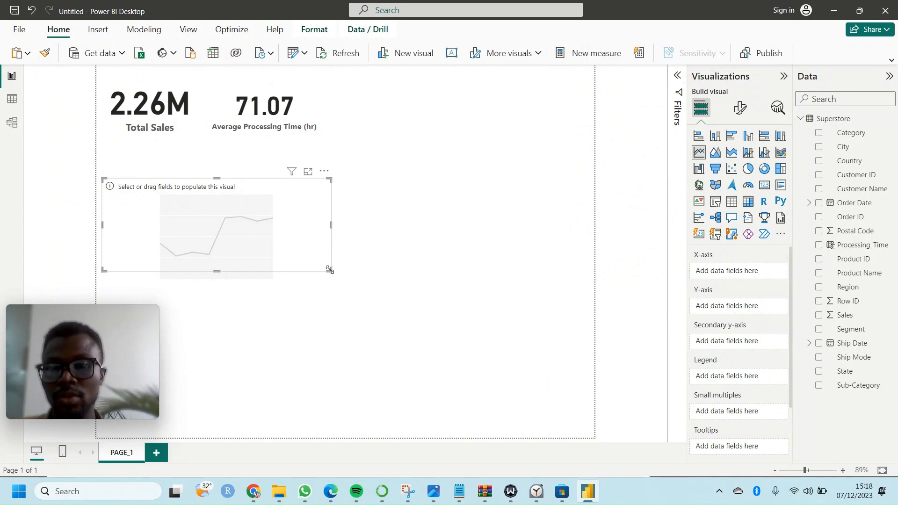
pyautogui.moveTo(330, 269); pyautogui.dragTo(345, 289)
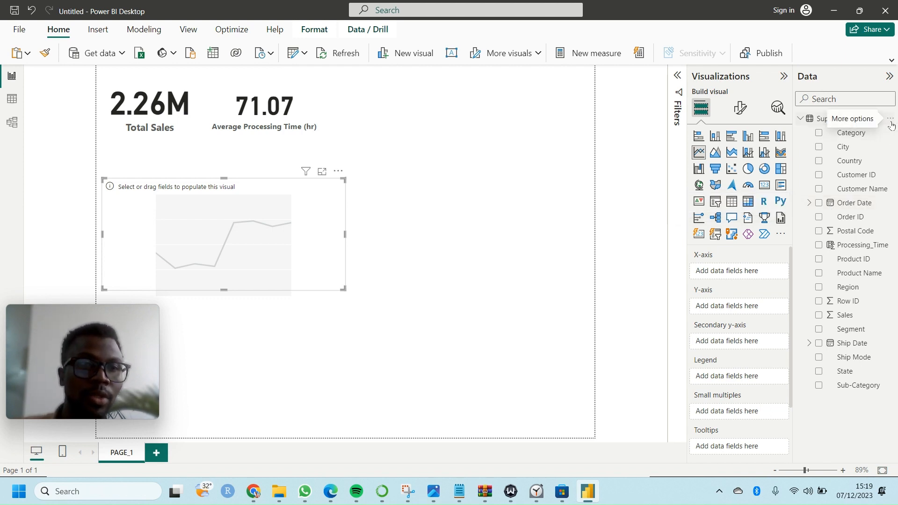
# Open the Superstore query in Power Query Editor, check the columns' data types, and close the editor
pyautogui.click(890, 120)
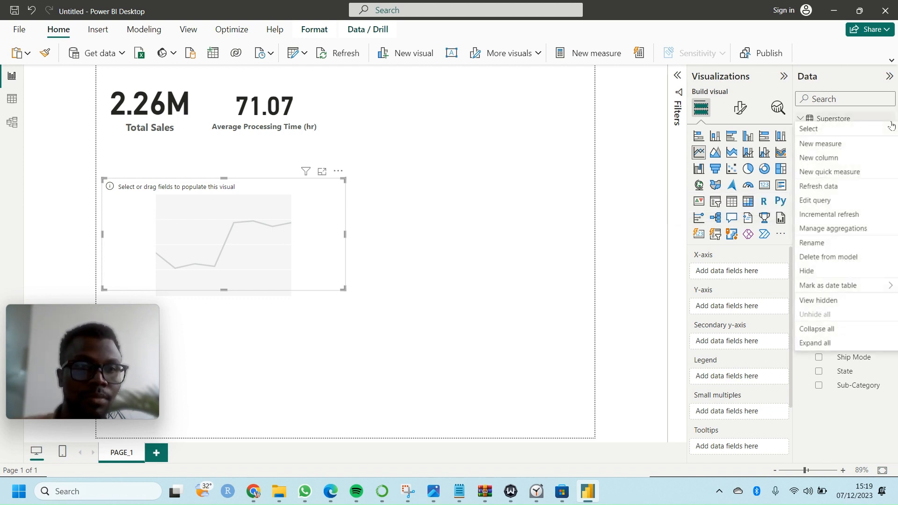
pyautogui.click(834, 202)
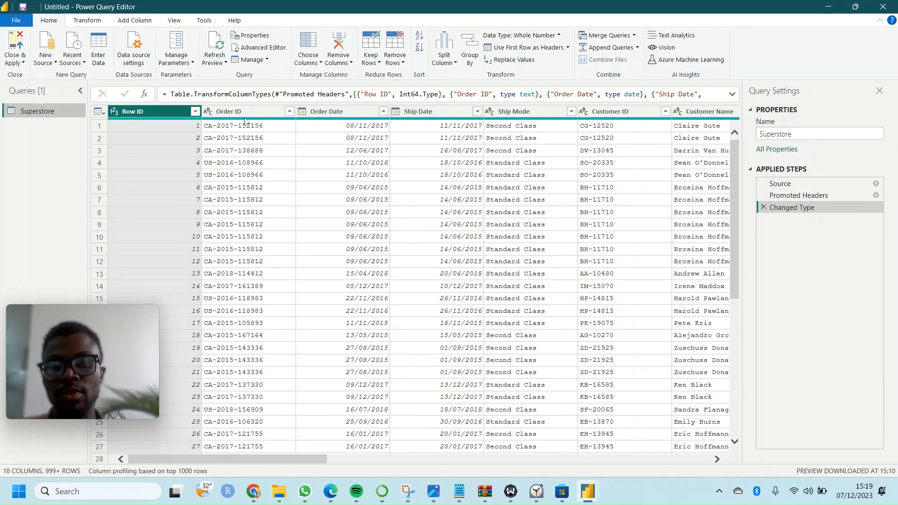
pyautogui.click(208, 113)
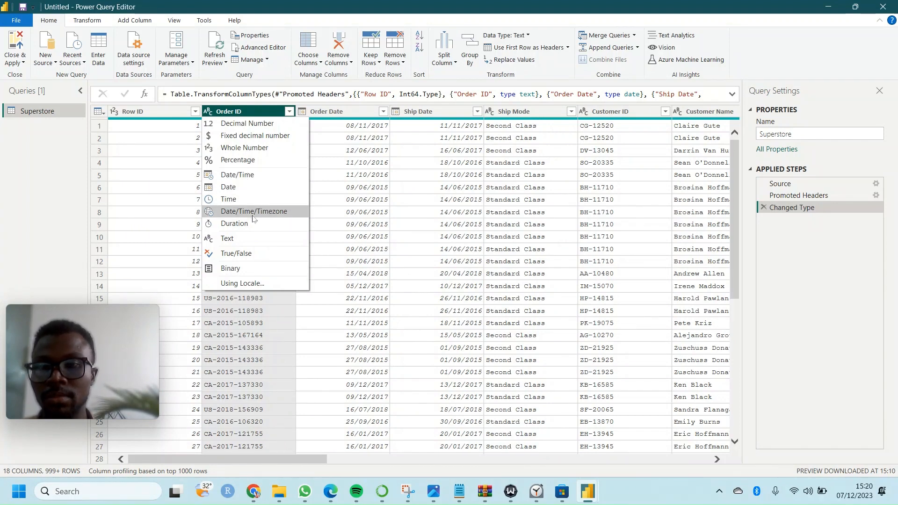
pyautogui.click(354, 158)
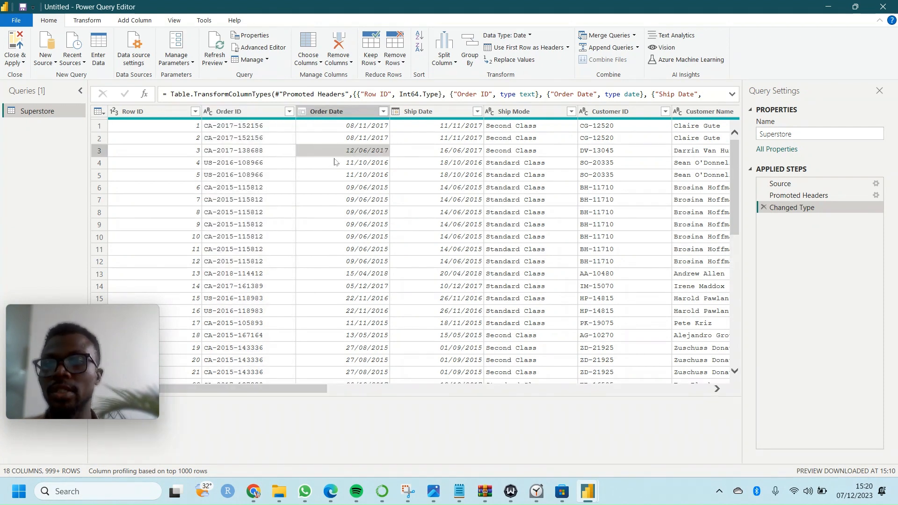
pyautogui.click(882, 6)
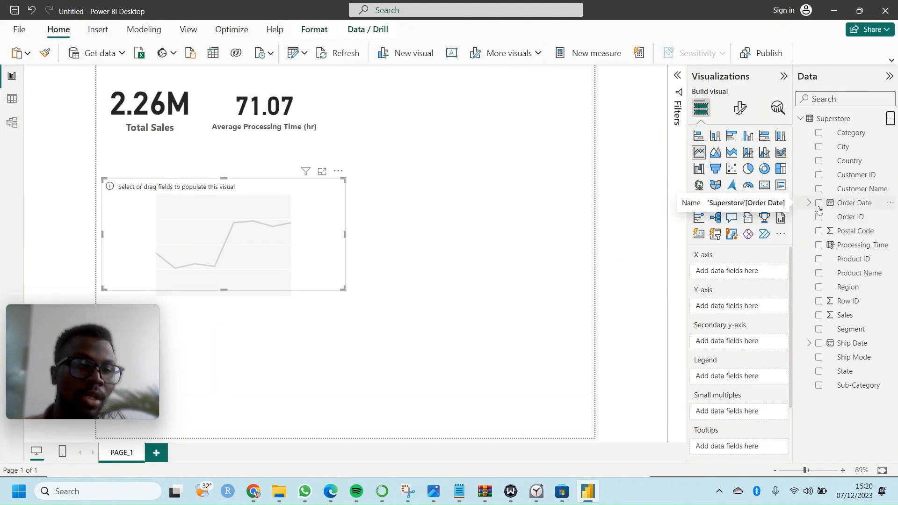
# Assign the Order Date hierarchy to the line chart's X-axis and Sales to its Y-axis
pyautogui.click(808, 204)
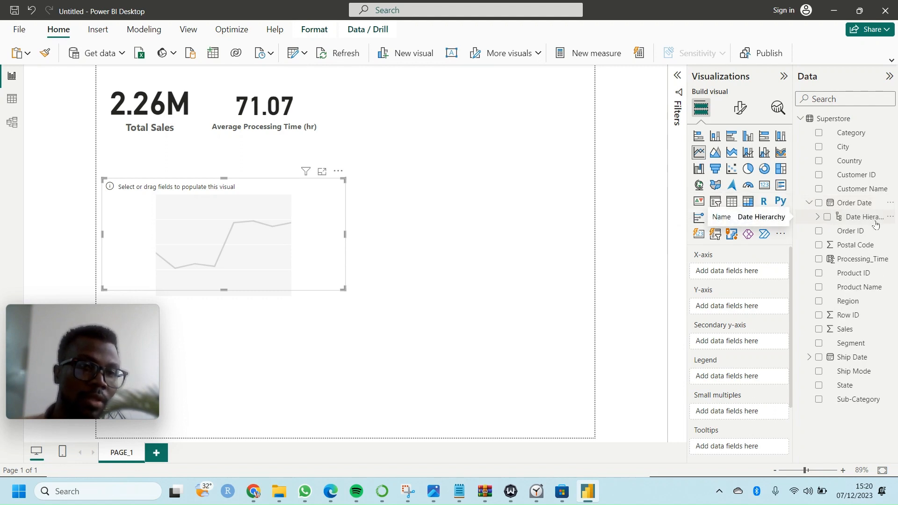
pyautogui.click(816, 218)
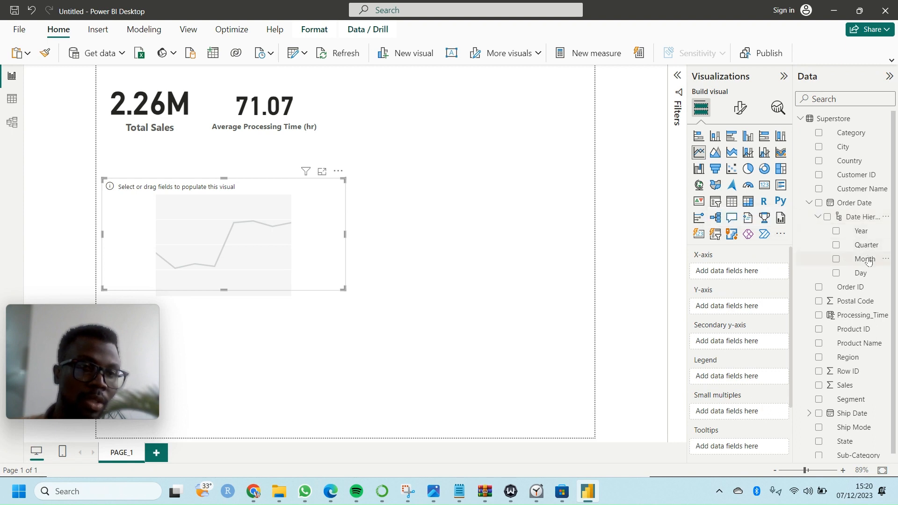
pyautogui.click(819, 203)
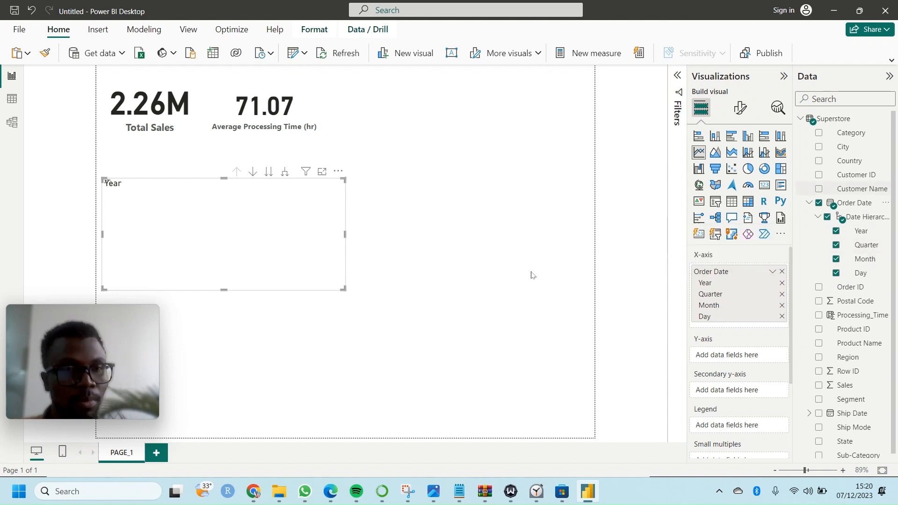
pyautogui.click(809, 202)
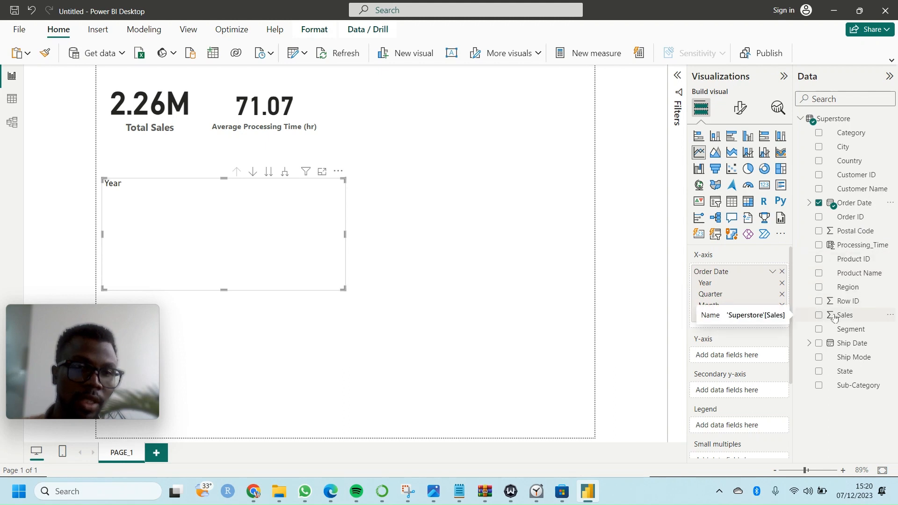
pyautogui.moveTo(835, 317); pyautogui.dragTo(294, 263)
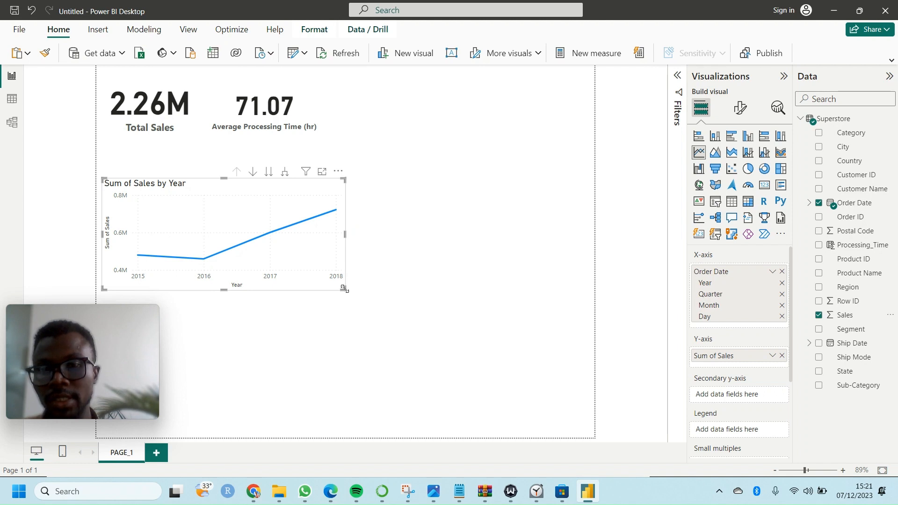
# Enlarge the sales line chart to span most of the page width and move it up closer to the cards
pyautogui.moveTo(344, 289); pyautogui.dragTo(536, 331)
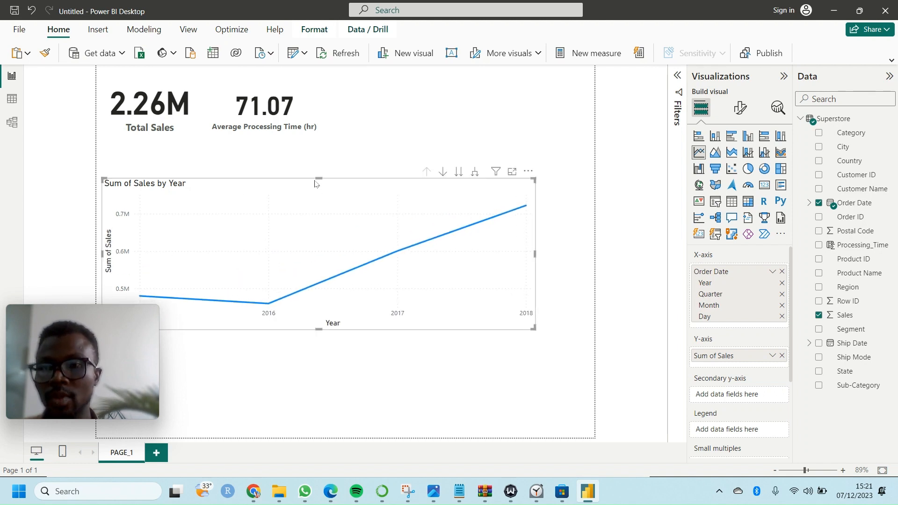
pyautogui.moveTo(315, 183); pyautogui.dragTo(324, 161)
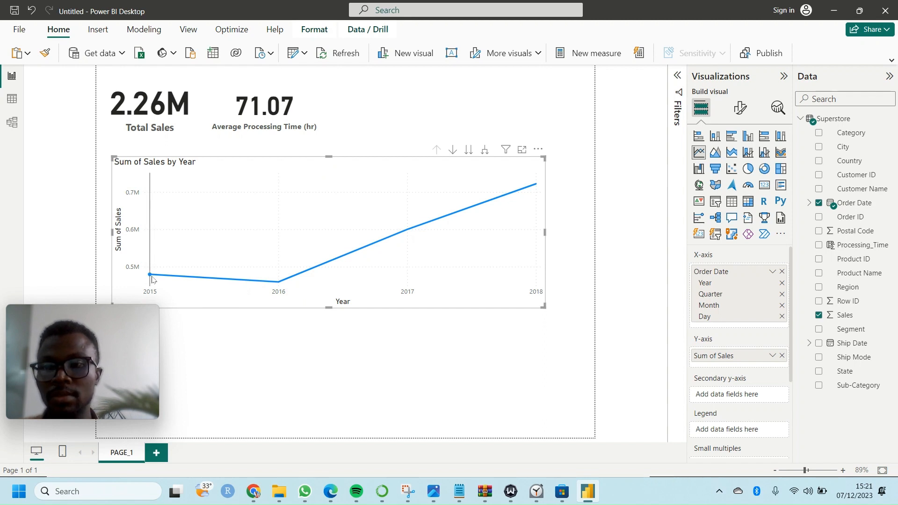
# Inspect the line chart's yearly sales values and the levels of the Order Date hierarchy
pyautogui.moveTo(152, 279)
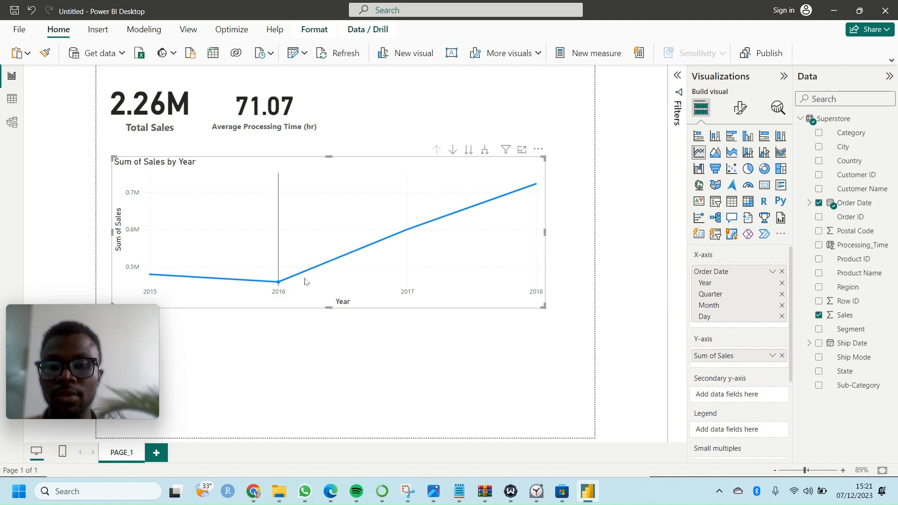
pyautogui.moveTo(530, 199)
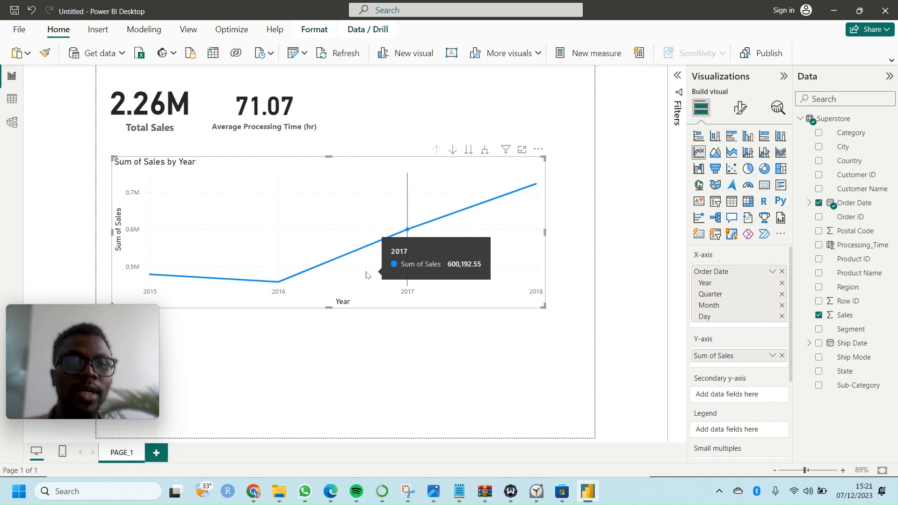
pyautogui.click(808, 203)
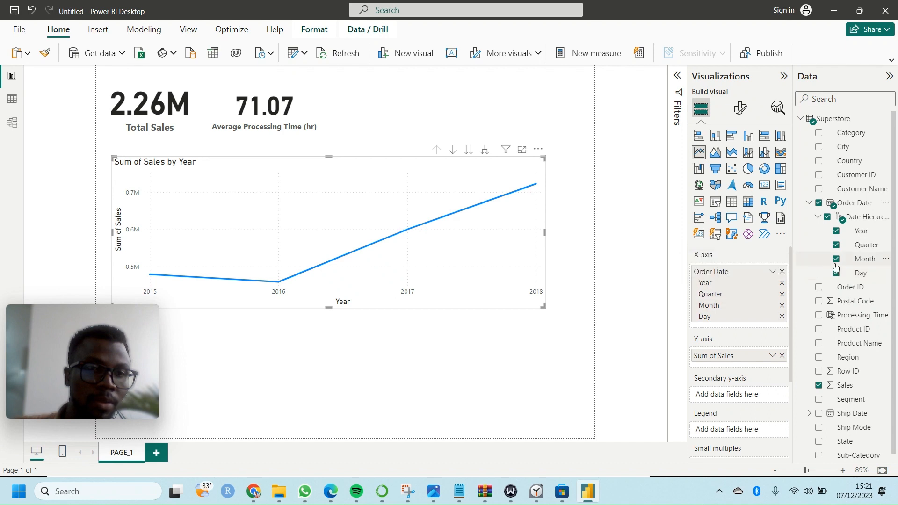
pyautogui.click(808, 204)
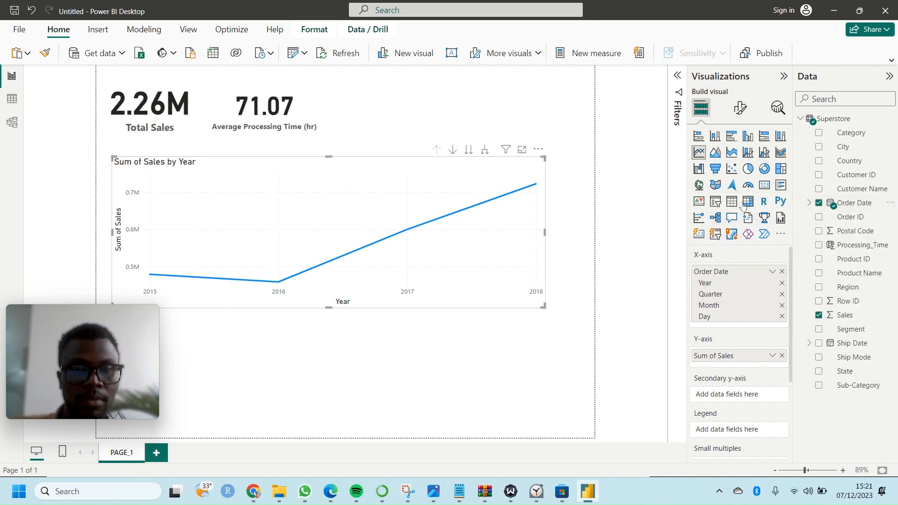
# Step the sales line chart through the quarter, month and day levels of the Order Date hierarchy and inspect each trend
pyautogui.click(471, 151)
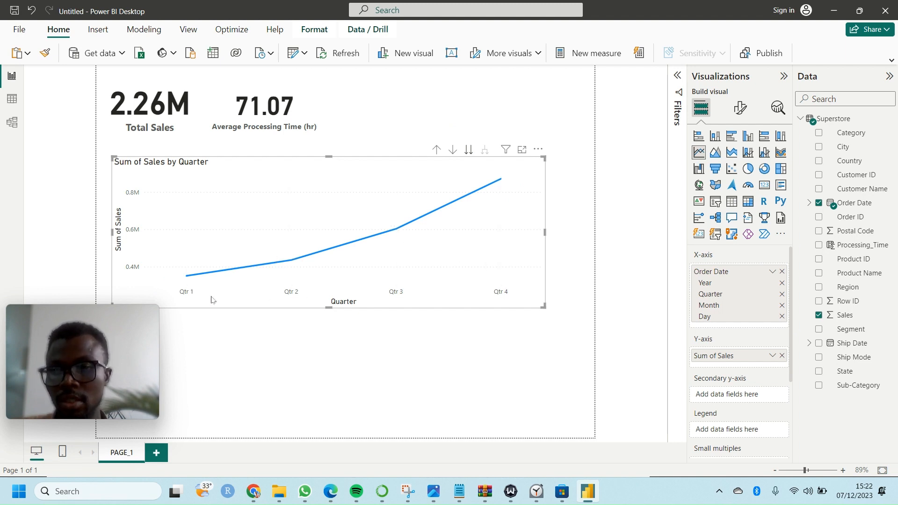
pyautogui.moveTo(322, 285)
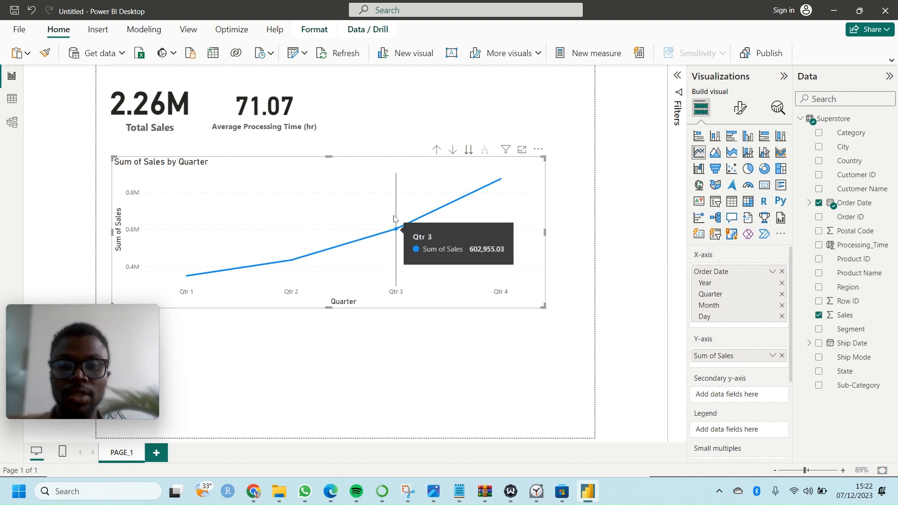
pyautogui.click(469, 150)
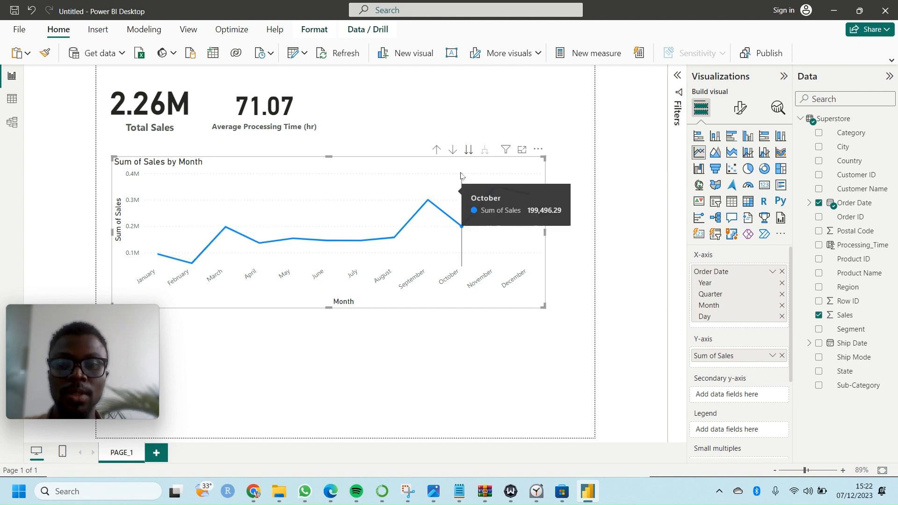
pyautogui.click(469, 152)
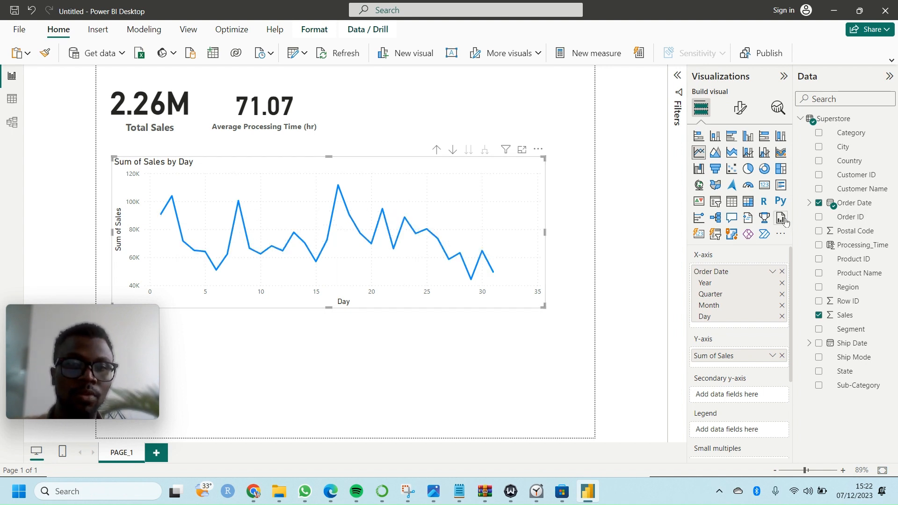
# Replace the full Order Date hierarchy on the line chart's X-axis with only its Year and Month levels
pyautogui.click(809, 204)
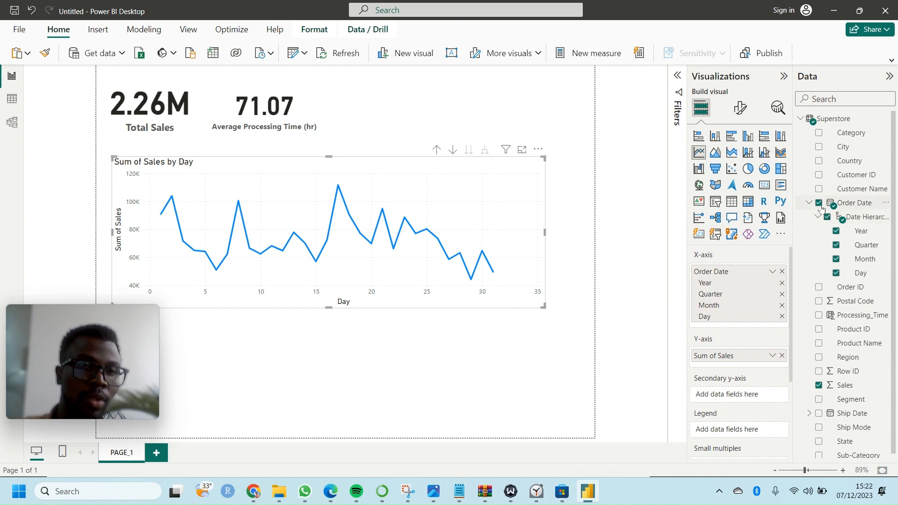
pyautogui.click(819, 203)
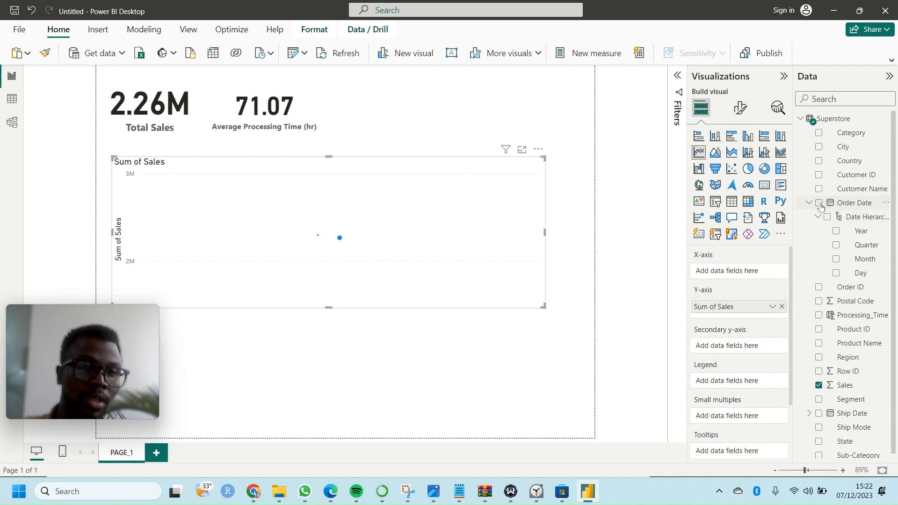
pyautogui.click(836, 232)
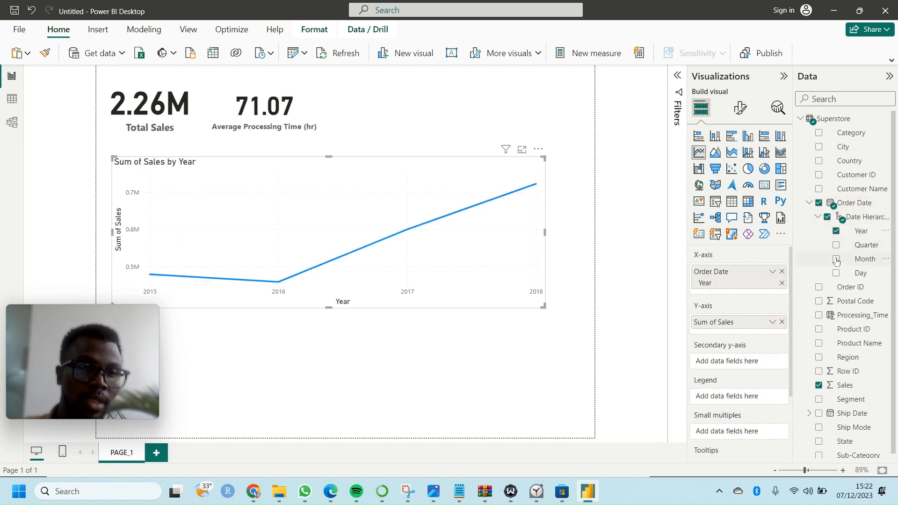
pyautogui.click(836, 260)
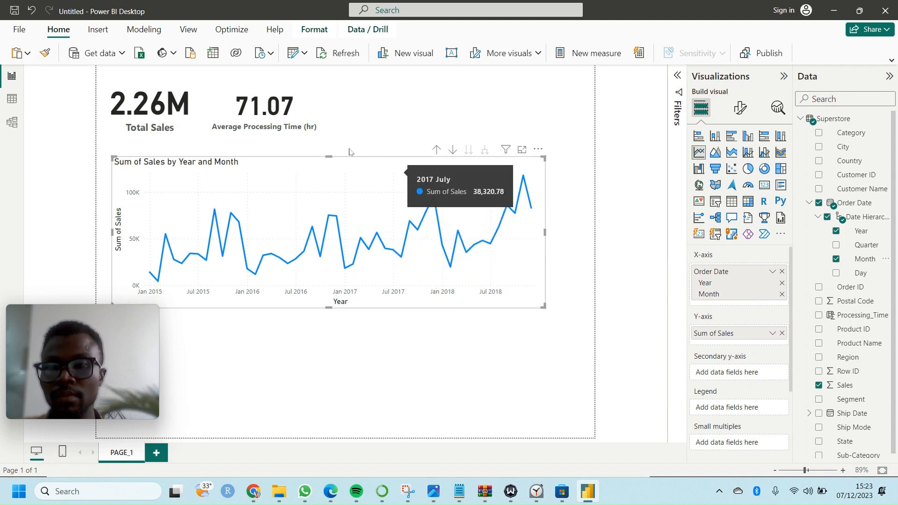
# Reduce the height of the Total Sales and Average Processing Time cards and move the line chart up close beneath them
pyautogui.click(186, 81)
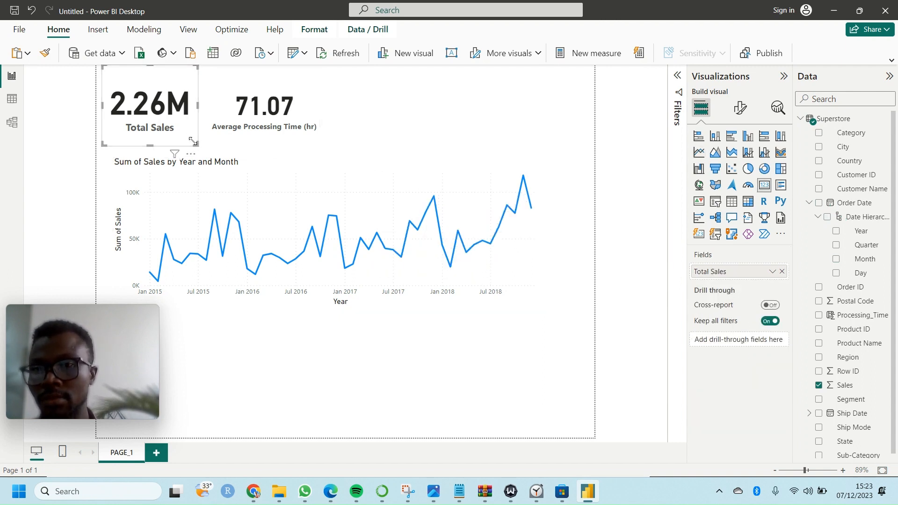
pyautogui.moveTo(192, 141); pyautogui.dragTo(185, 129)
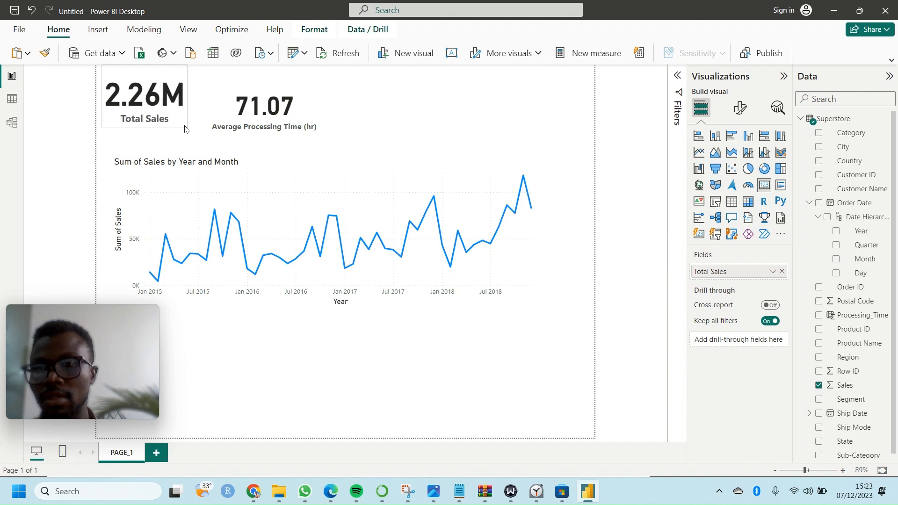
pyautogui.click(281, 143)
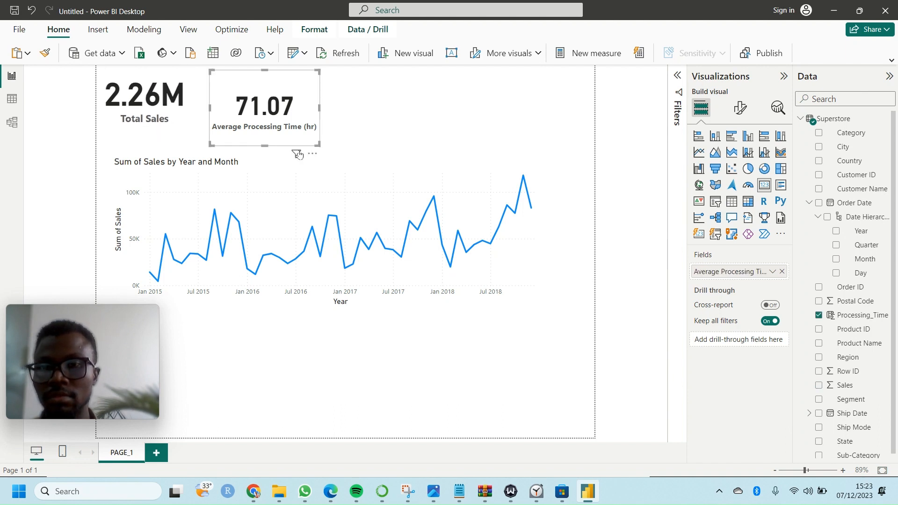
pyautogui.moveTo(319, 144); pyautogui.dragTo(329, 126)
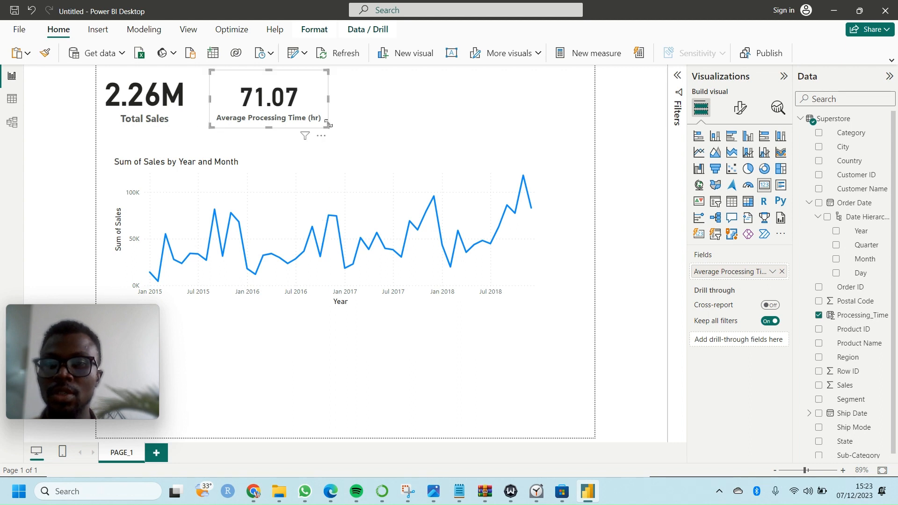
pyautogui.click(283, 169)
pyautogui.moveTo(280, 164); pyautogui.dragTo(267, 146)
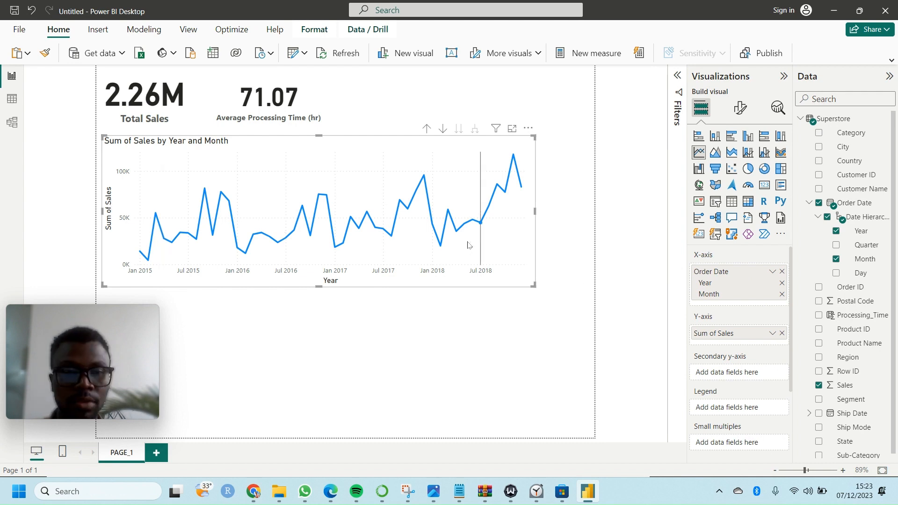
# Rename the line chart's Sum of Sales field to Sales for this visual
pyautogui.click(773, 336)
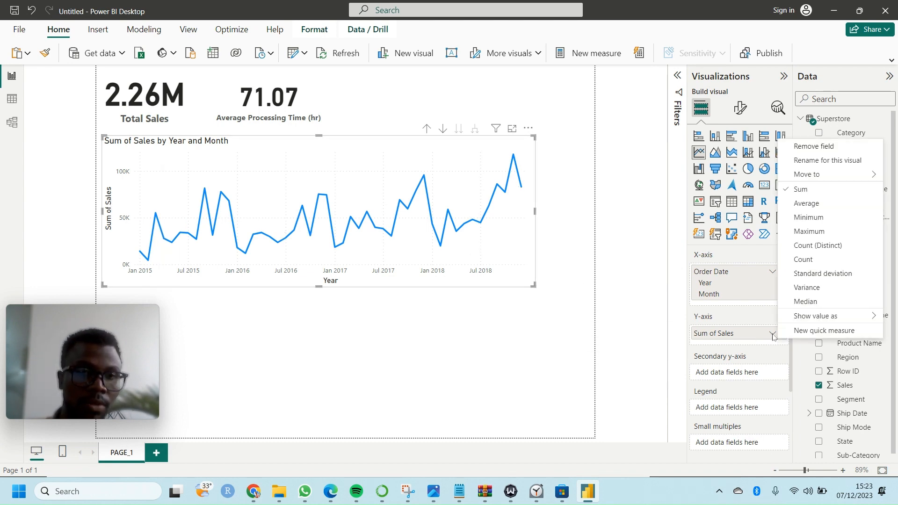
pyautogui.click(814, 161)
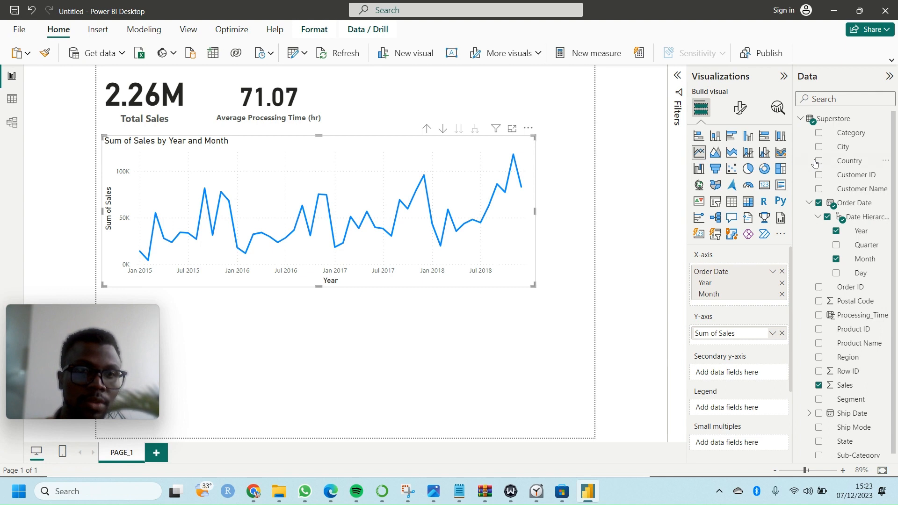
pyautogui.click(721, 333)
pyautogui.press('BackSpace')
pyautogui.press('BackSpace')
pyautogui.press('BackSpace')
pyautogui.press('BackSpace')
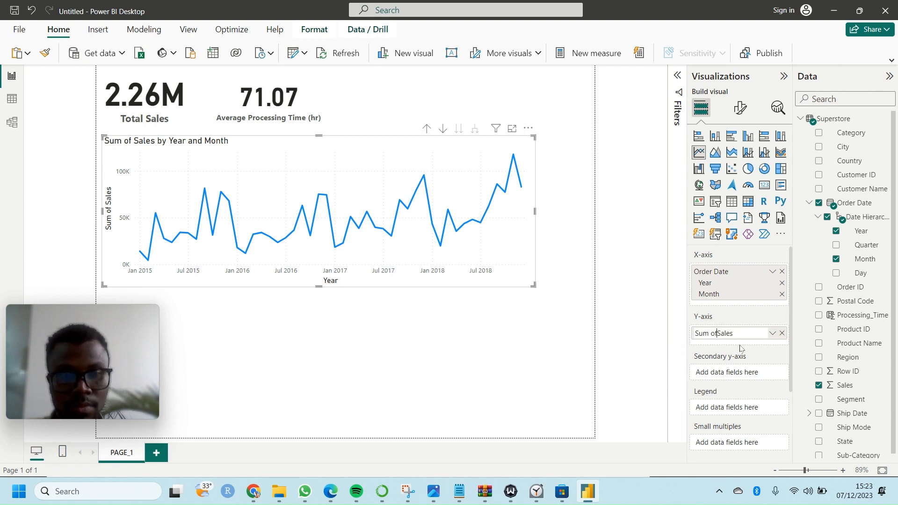
pyautogui.press('BackSpace')
pyautogui.press('BackSpace')
pyautogui.press('BackSpace')
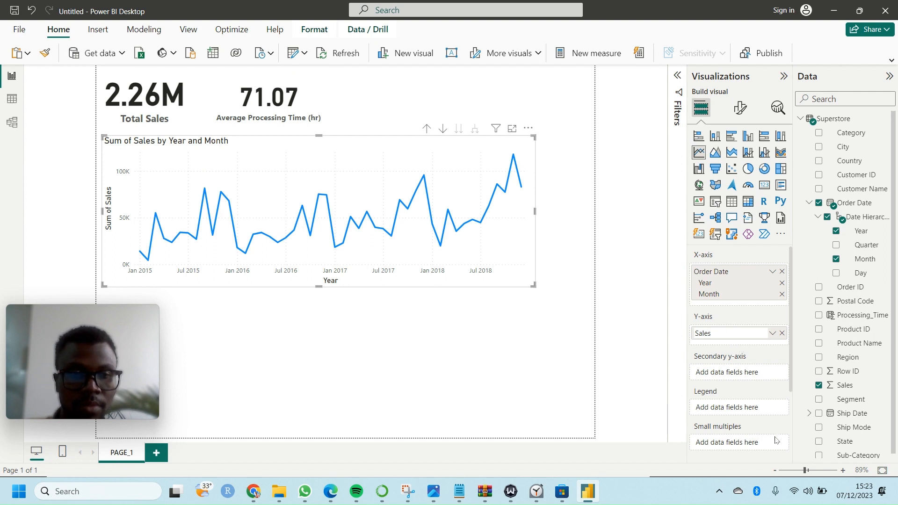
pyautogui.click(721, 461)
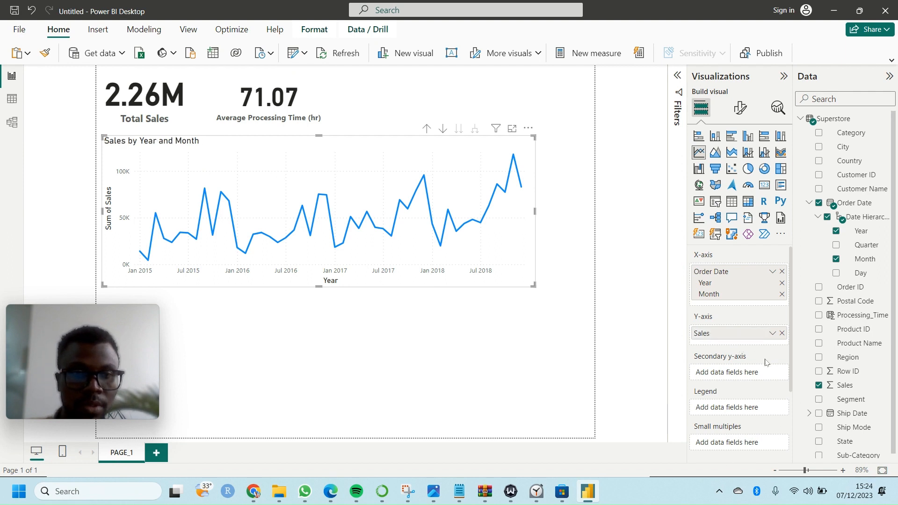
pyautogui.click(772, 272)
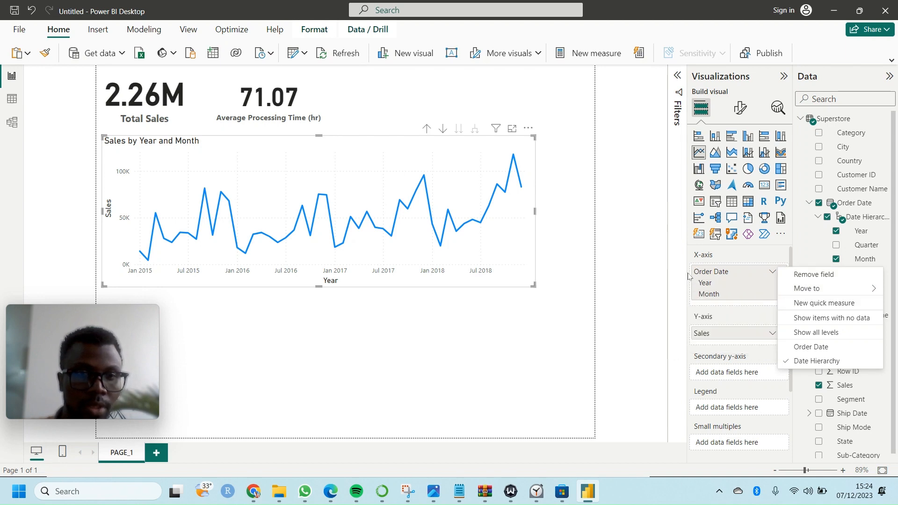
pyautogui.click(766, 270)
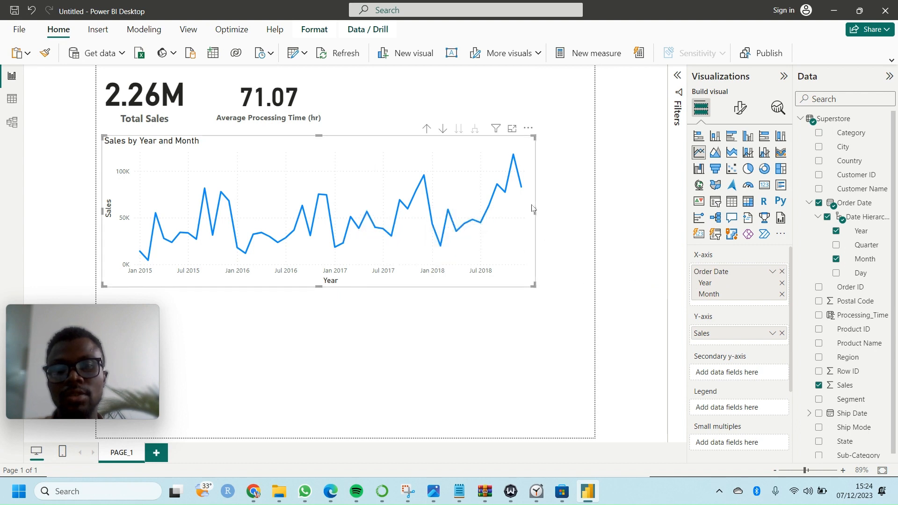
# Widen the line chart to nearly the full page width and slightly reduce its height
pyautogui.moveTo(535, 210); pyautogui.dragTo(588, 206)
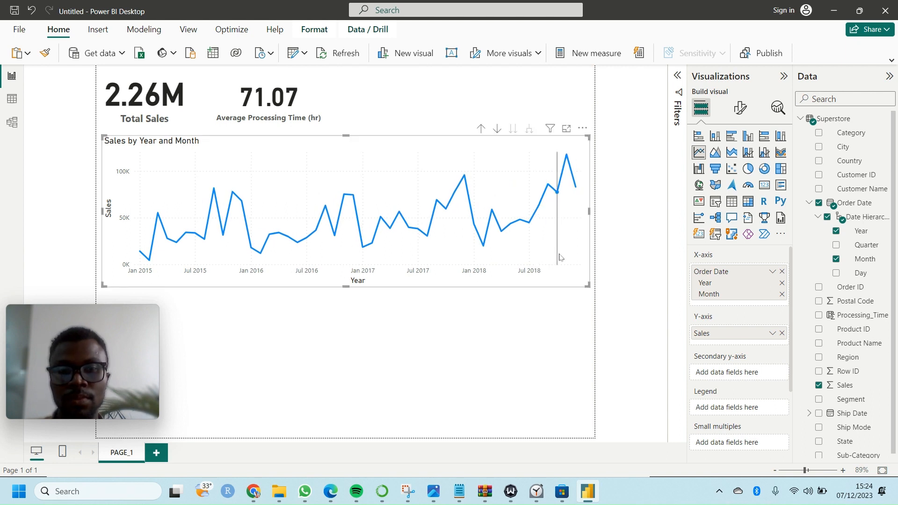
pyautogui.moveTo(577, 188)
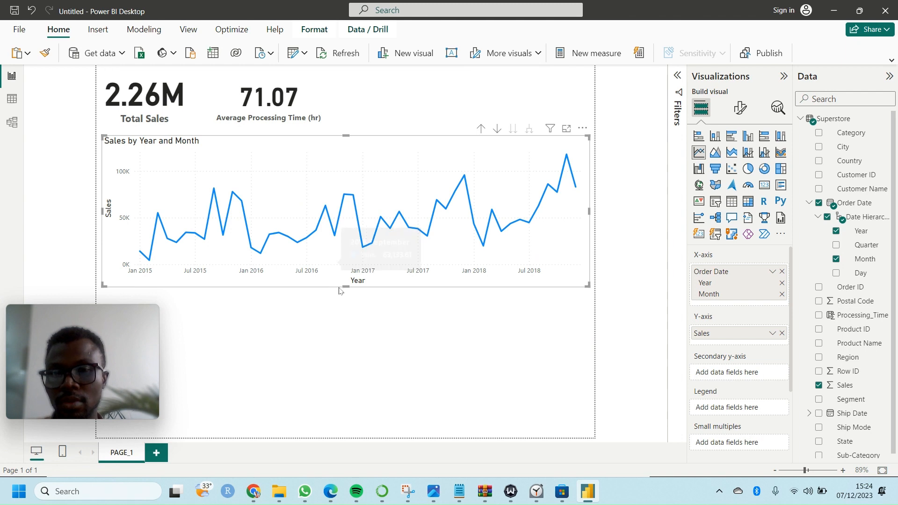
pyautogui.moveTo(346, 286); pyautogui.dragTo(348, 271)
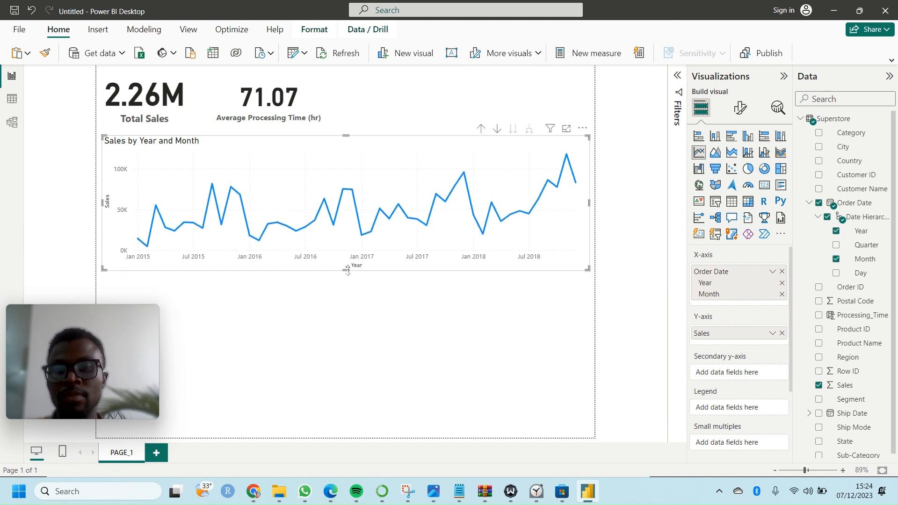
pyautogui.click(367, 305)
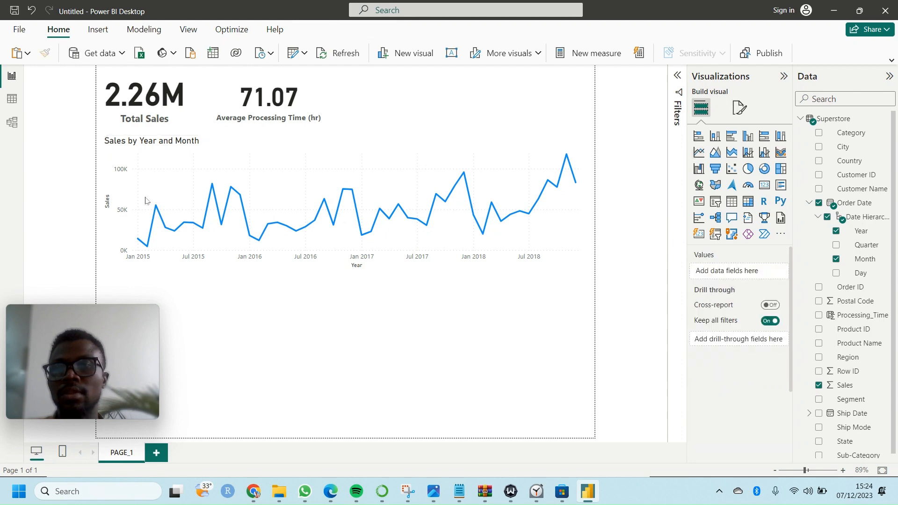
# Examine the location columns of the Superstore table data and return to the report page
pyautogui.click(12, 99)
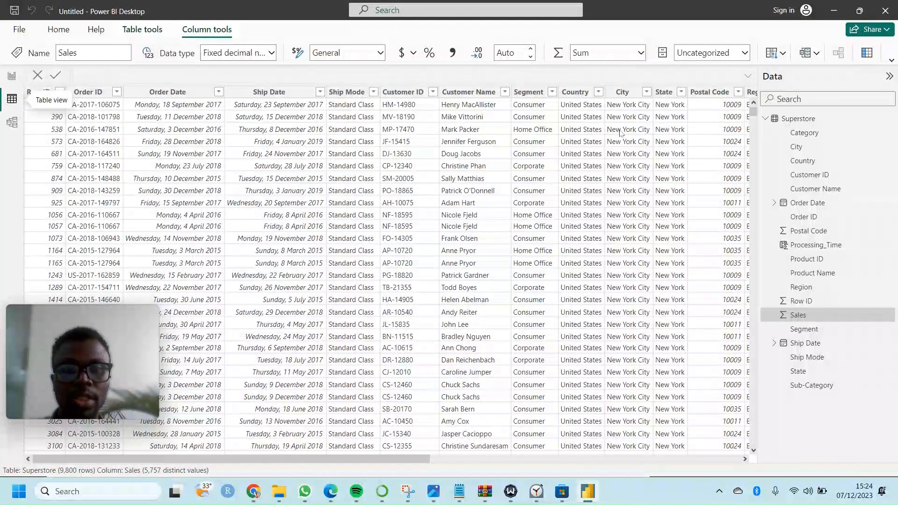
pyautogui.hscroll(3, 664, 138)
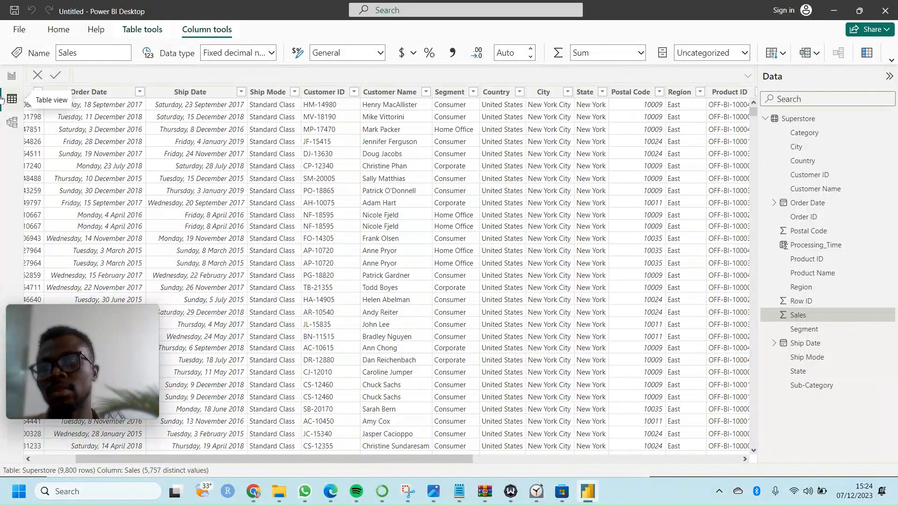
pyautogui.click(12, 76)
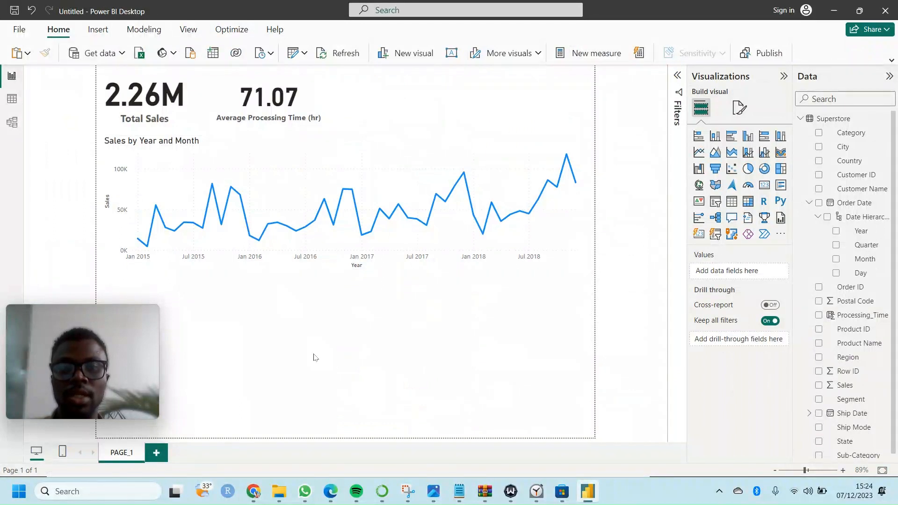
# Add a map below the line chart, narrowed to roughly 60% of the page width, with State as location and Sales as bubble size
pyautogui.click(699, 185)
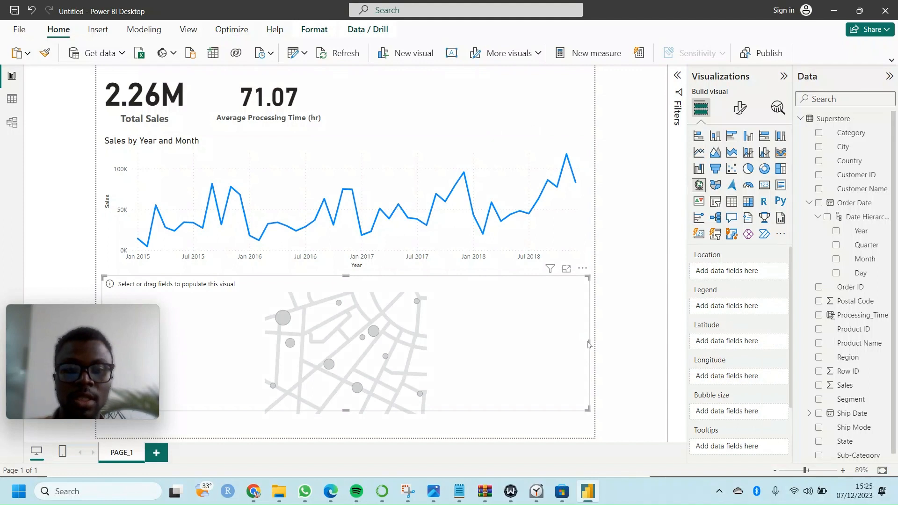
pyautogui.moveTo(588, 342); pyautogui.dragTo(409, 335)
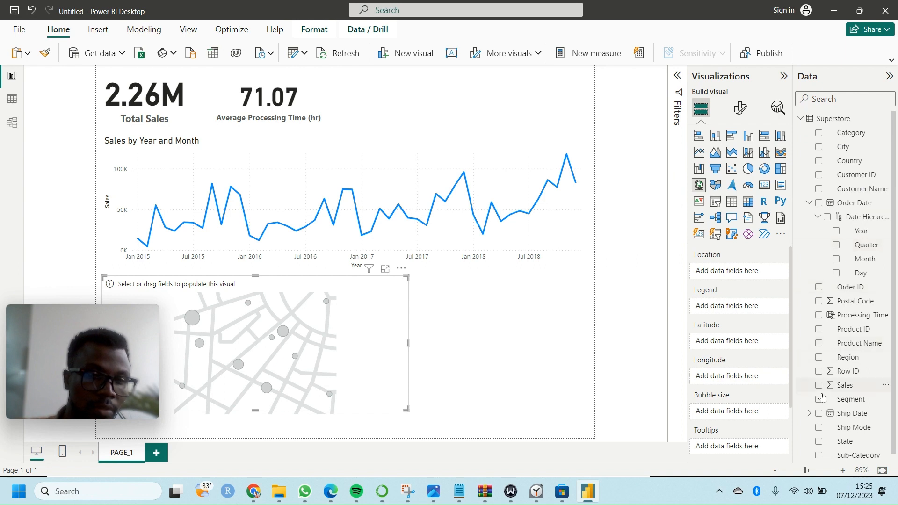
pyautogui.scroll(-1, 821, 400)
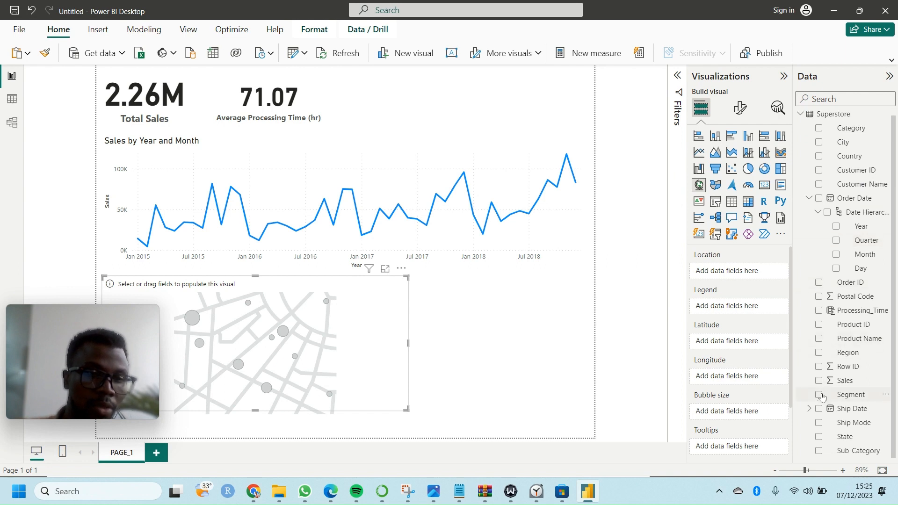
pyautogui.click(818, 437)
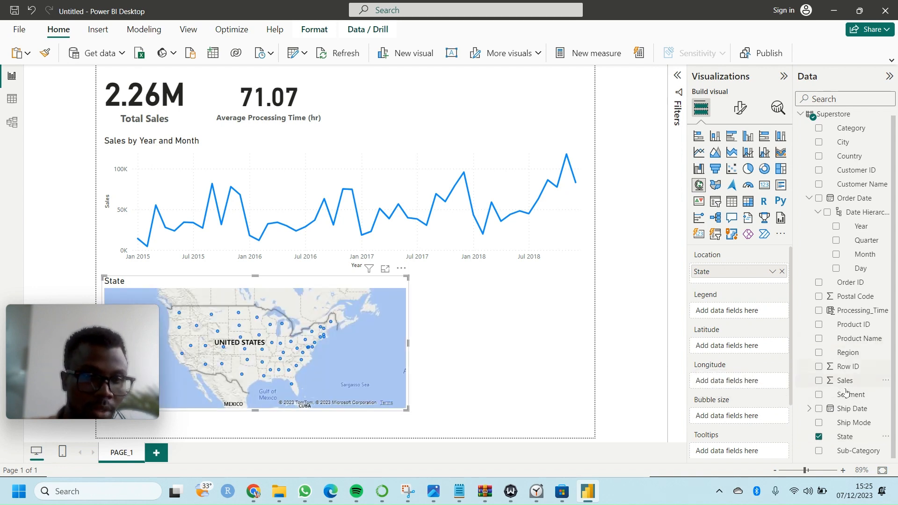
pyautogui.click(819, 381)
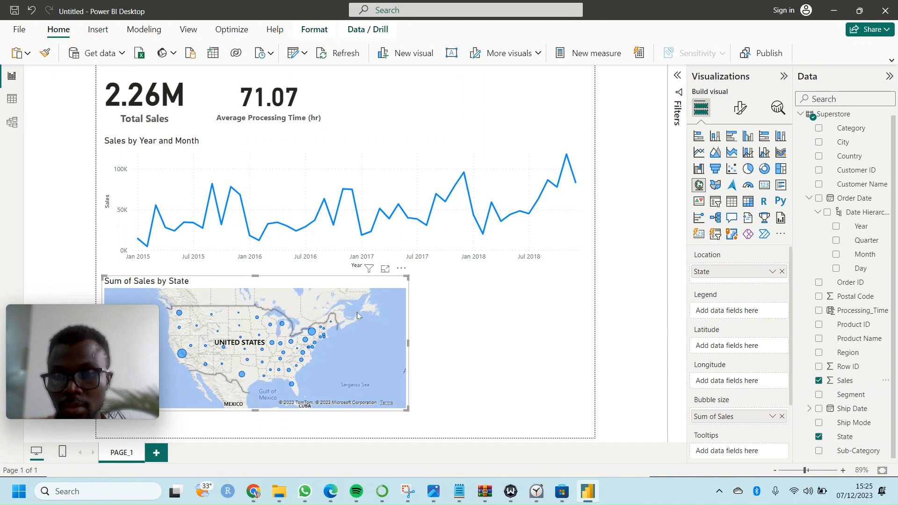
pyautogui.moveTo(183, 354)
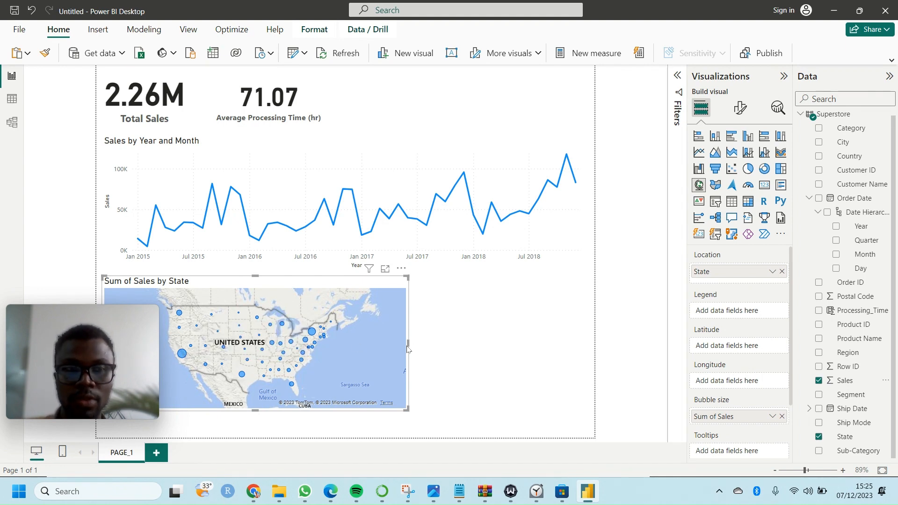
pyautogui.moveTo(314, 338)
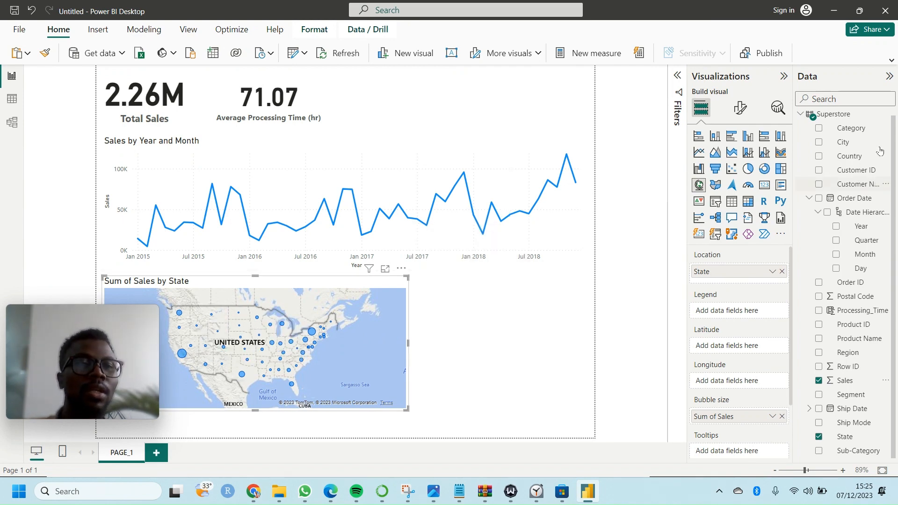
# Open the Superstore query in the Power Query Editor, examine its columns through Sales, and return to the report page
pyautogui.click(885, 116)
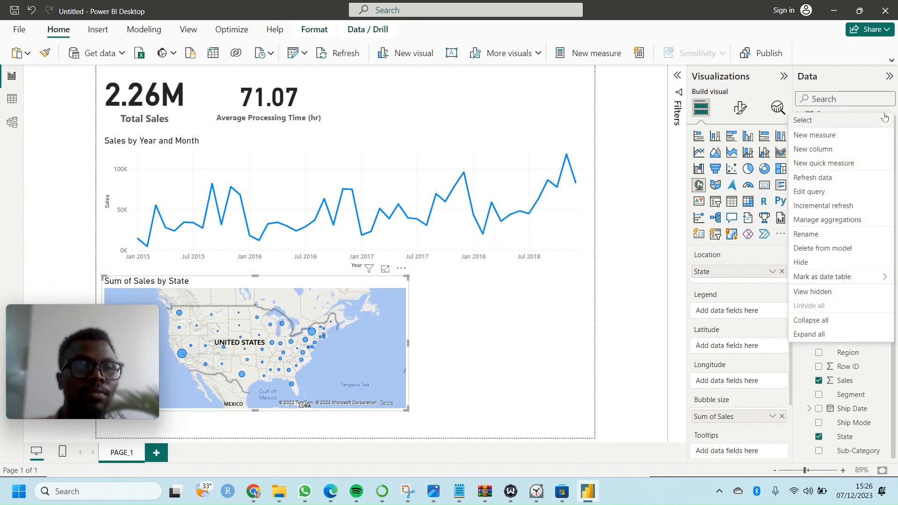
pyautogui.click(820, 192)
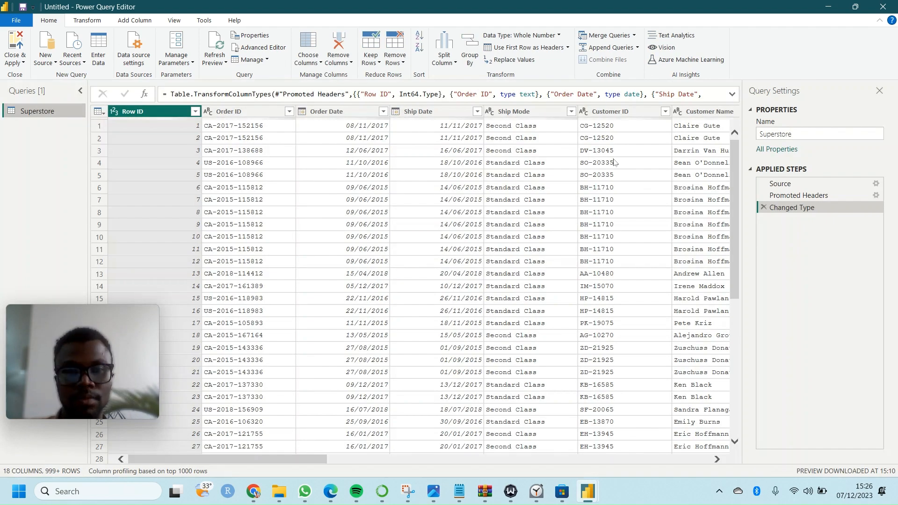
pyautogui.hscroll(15, 615, 163)
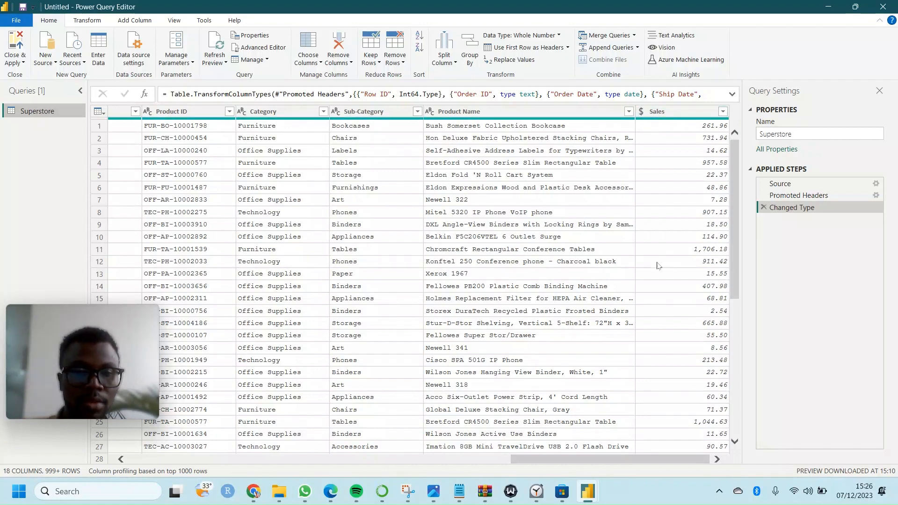
pyautogui.scroll(-7, 657, 266)
pyautogui.scroll(7, 657, 266)
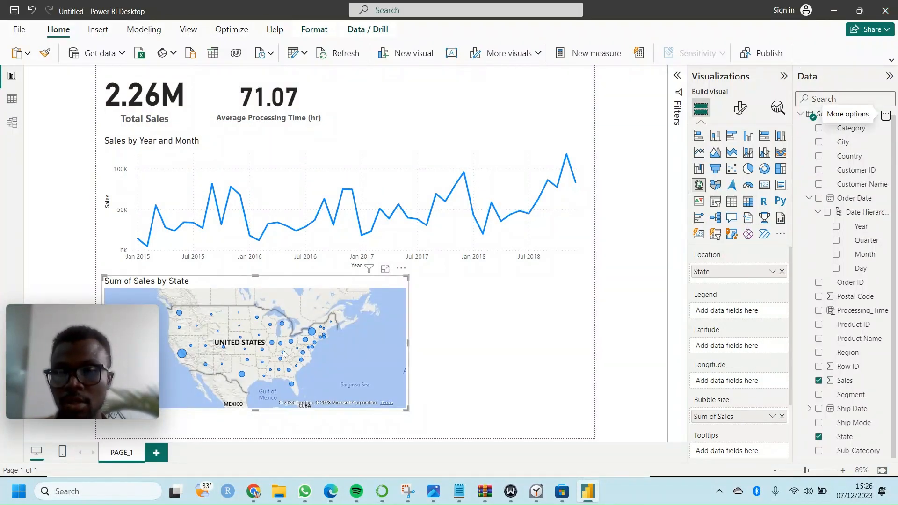
# Convert the sales-by-state map to a filled map and inspect the sales of individual states
pyautogui.click(717, 186)
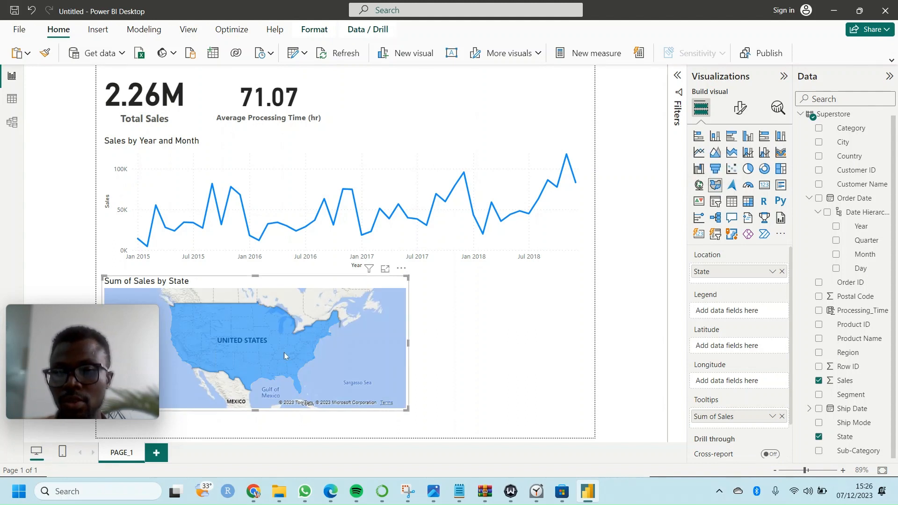
pyautogui.moveTo(284, 355)
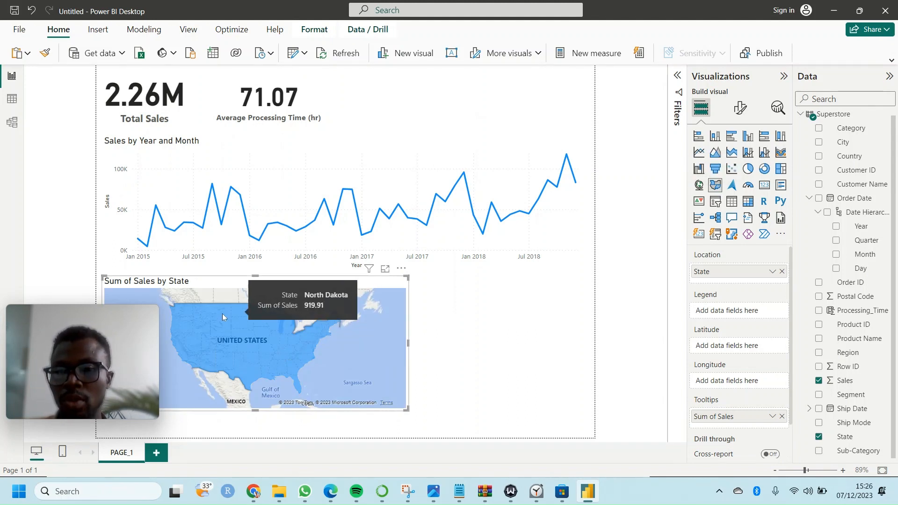
pyautogui.moveTo(232, 351)
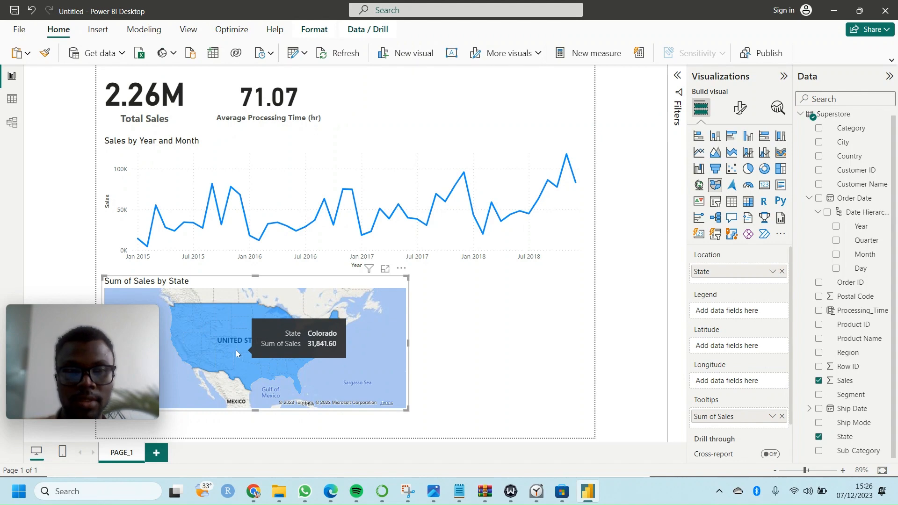
# Set the map's default fill colour to the Gradient format style with theme red for the lowest value
pyautogui.click(739, 108)
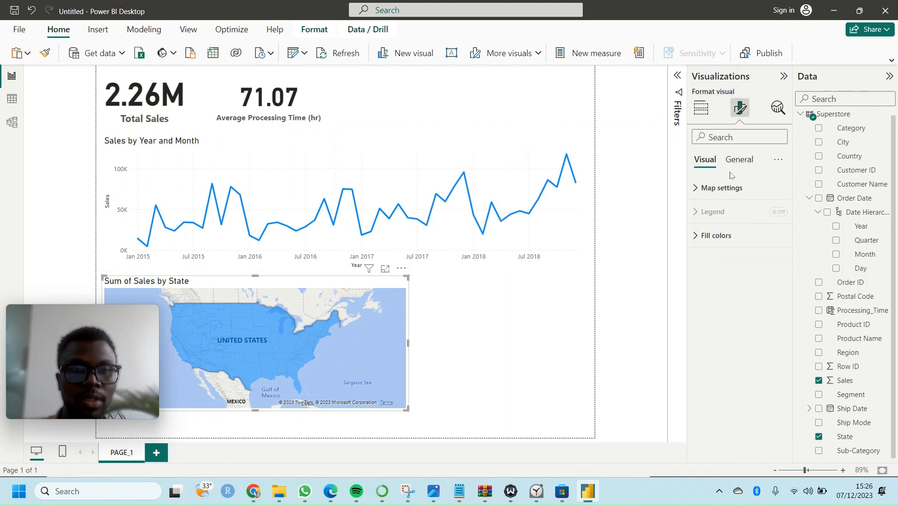
pyautogui.click(715, 238)
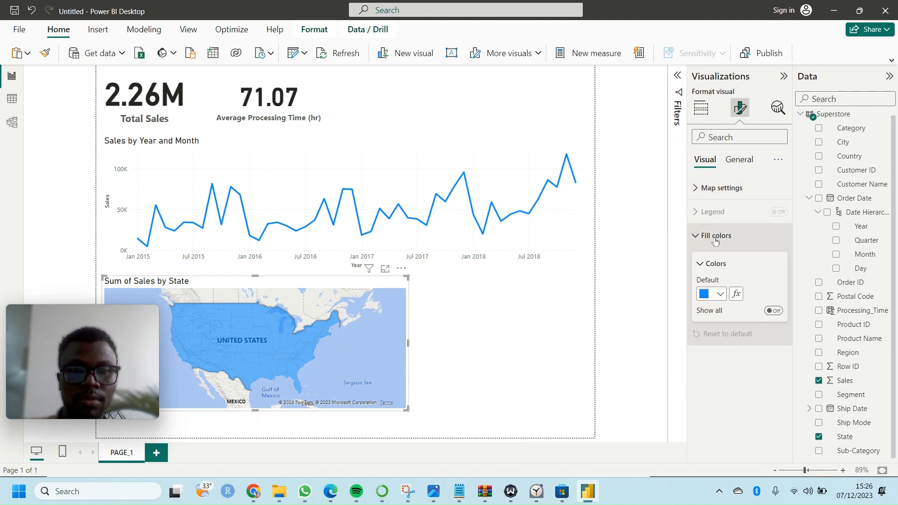
pyautogui.click(736, 295)
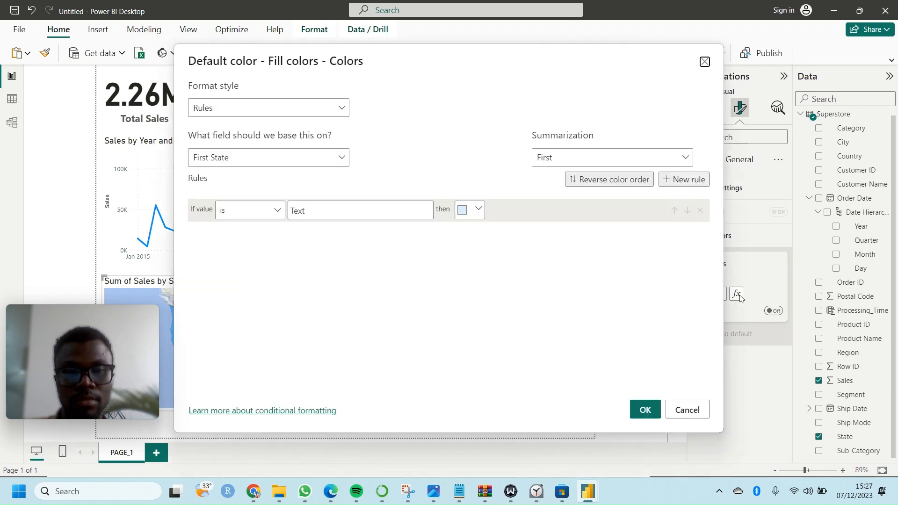
pyautogui.click(340, 114)
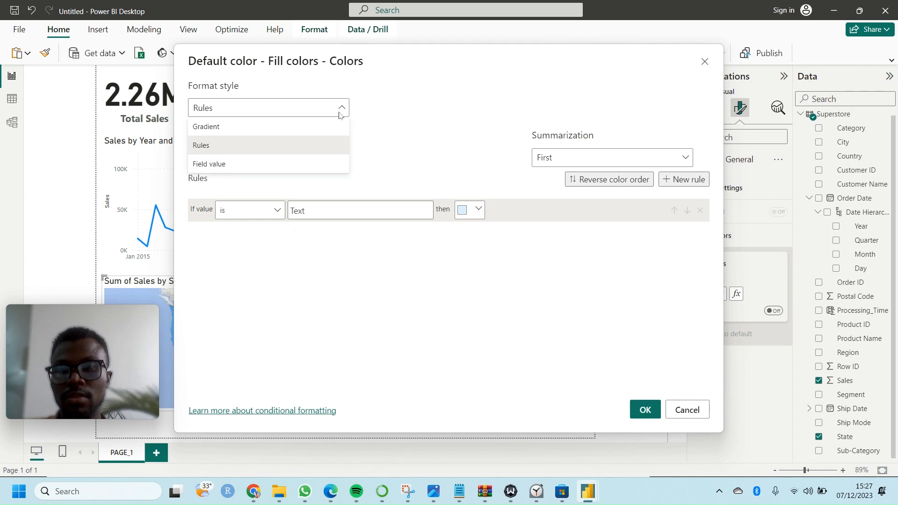
pyautogui.click(272, 123)
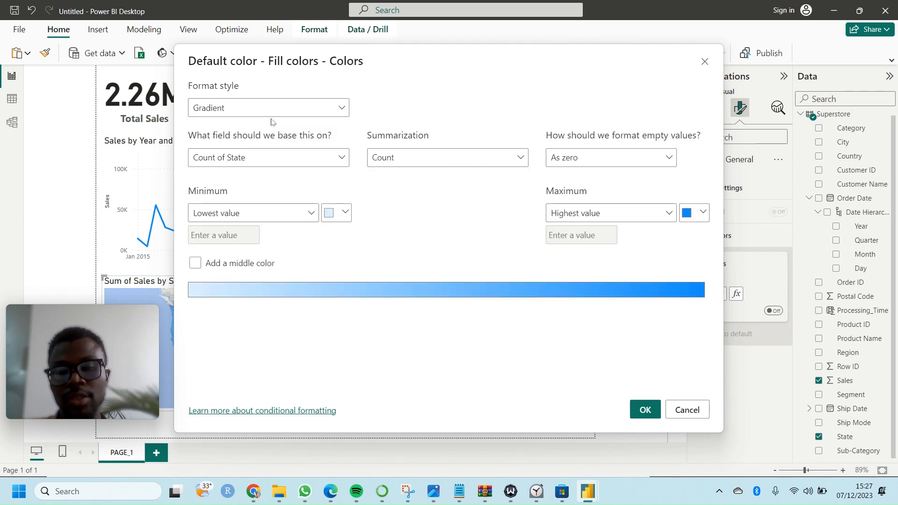
pyautogui.click(346, 213)
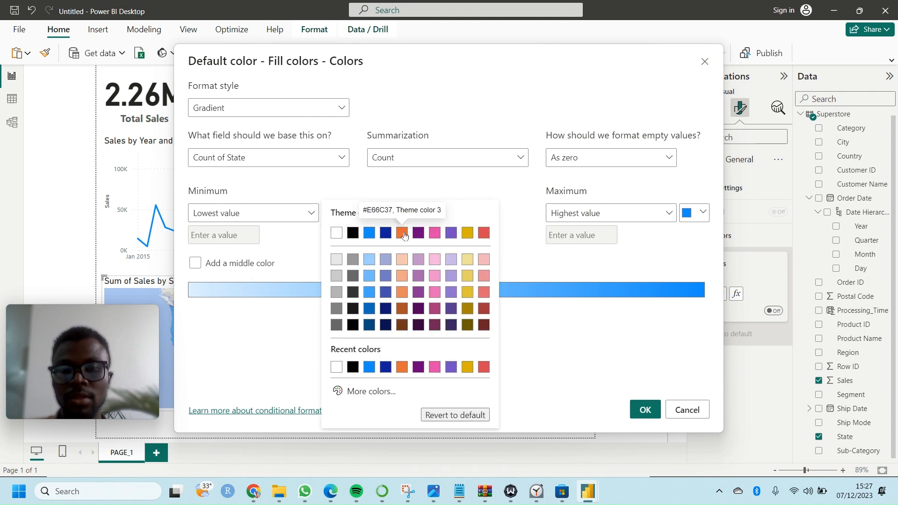
pyautogui.click(483, 233)
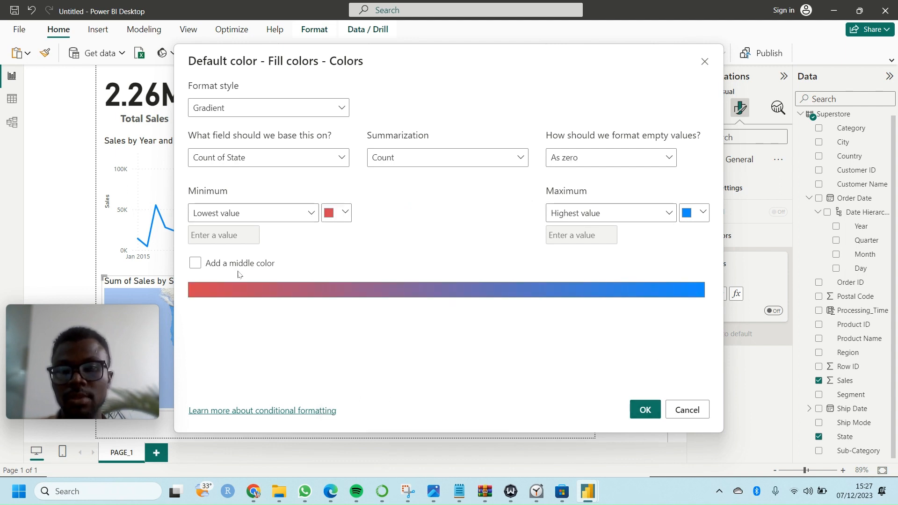
# Base the fill colour gradient on the sum of Superstore Sales and apply it to the map
pyautogui.click(334, 158)
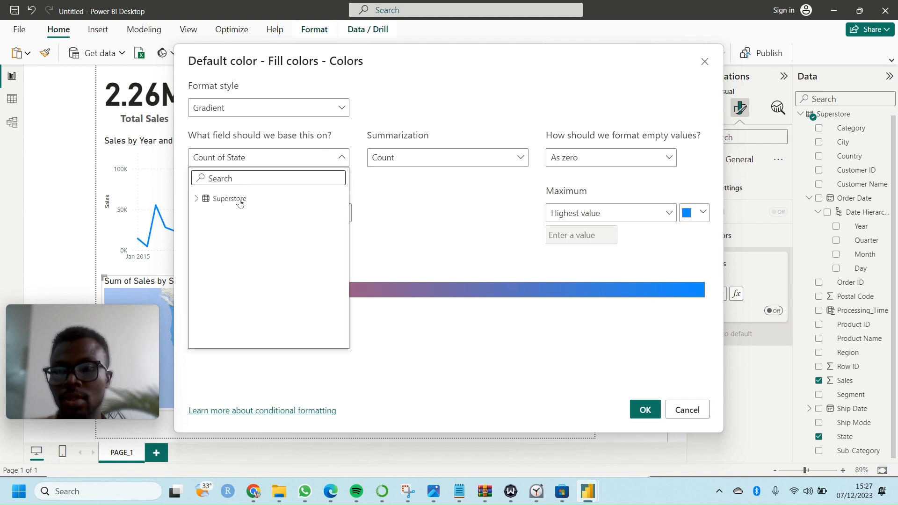
pyautogui.click(197, 202)
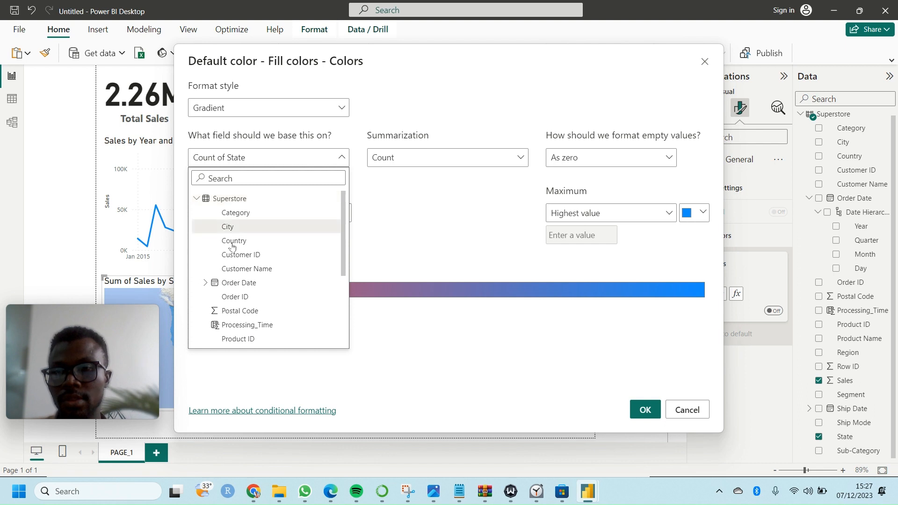
pyautogui.scroll(-3, 246, 297)
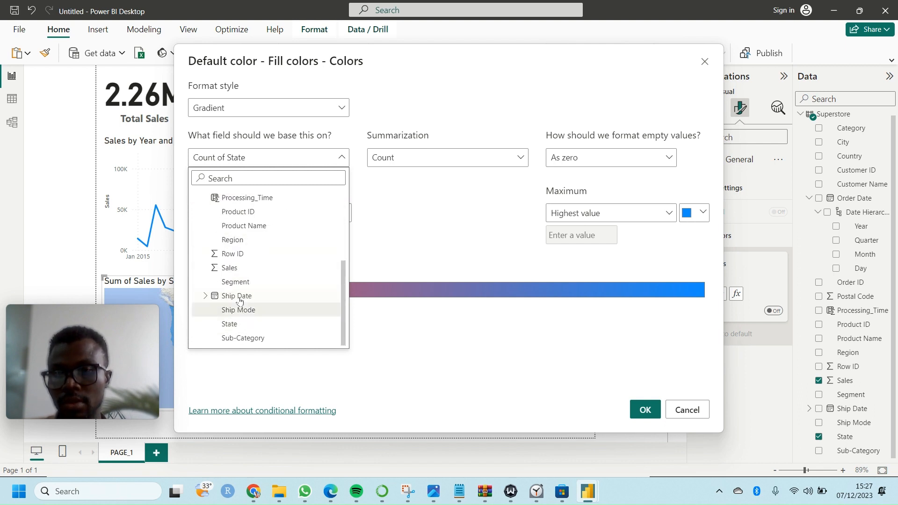
pyautogui.click(228, 268)
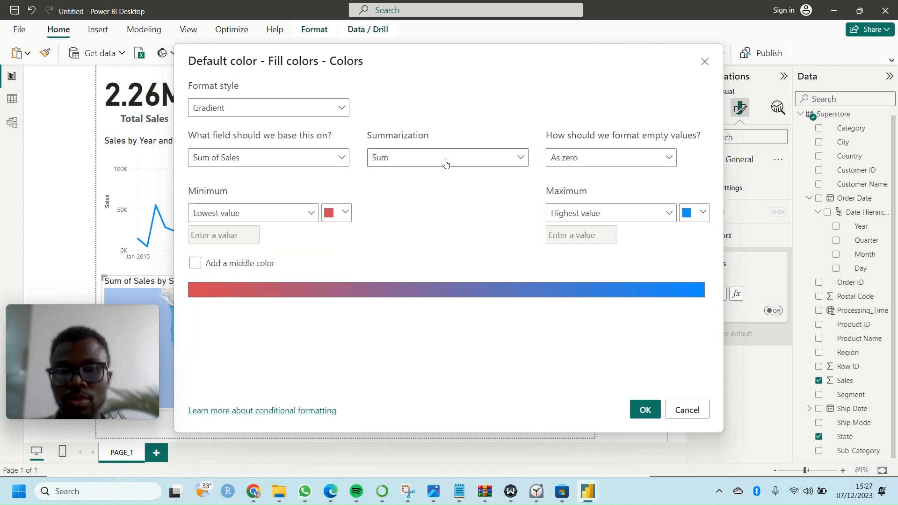
pyautogui.click(645, 410)
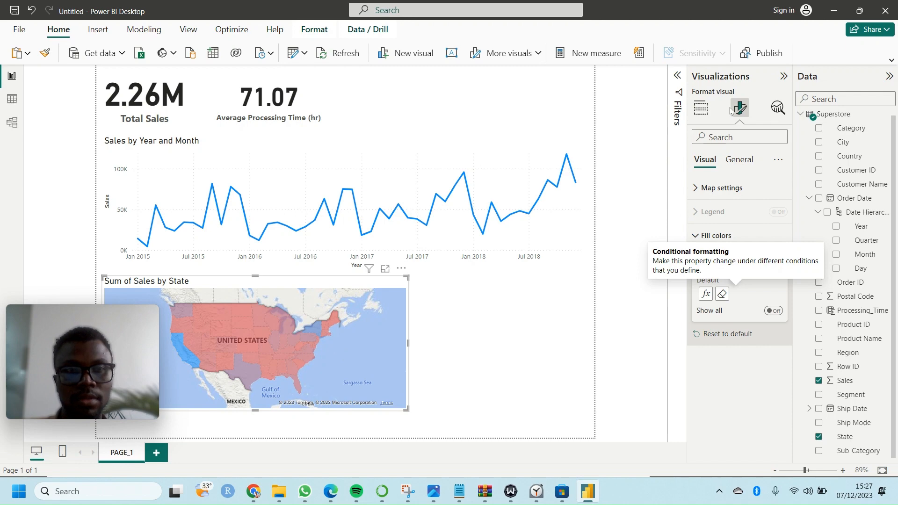
# Change the filled map back to a bubble map
pyautogui.click(701, 108)
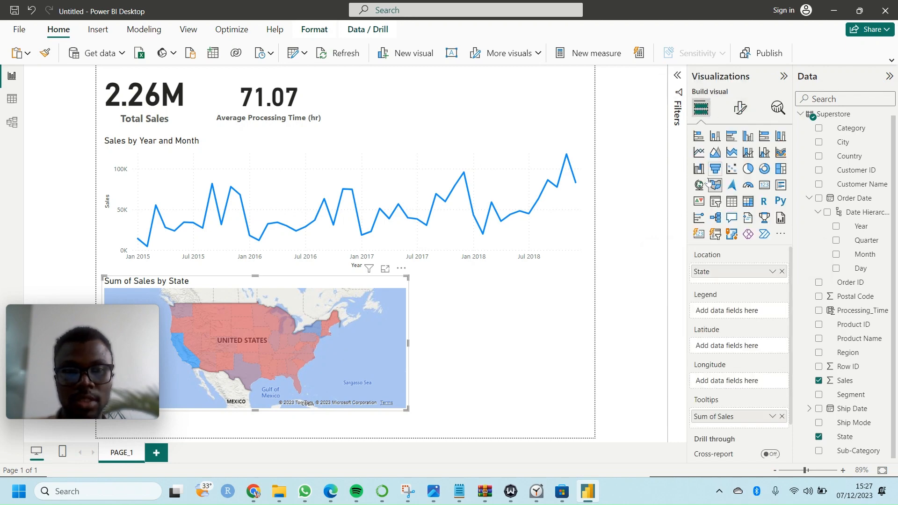
pyautogui.click(699, 185)
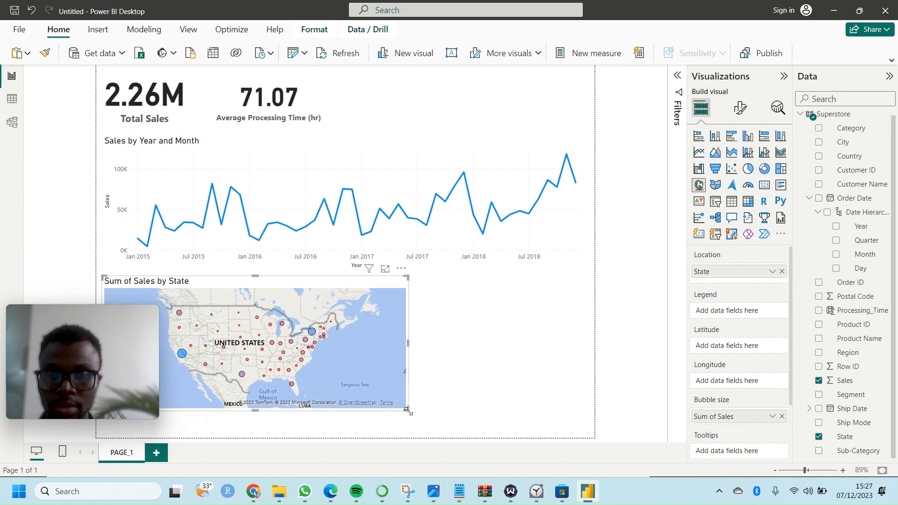
# Narrow the state map and the line chart to roughly a third of the page width each
pyautogui.moveTo(406, 409); pyautogui.dragTo(267, 408)
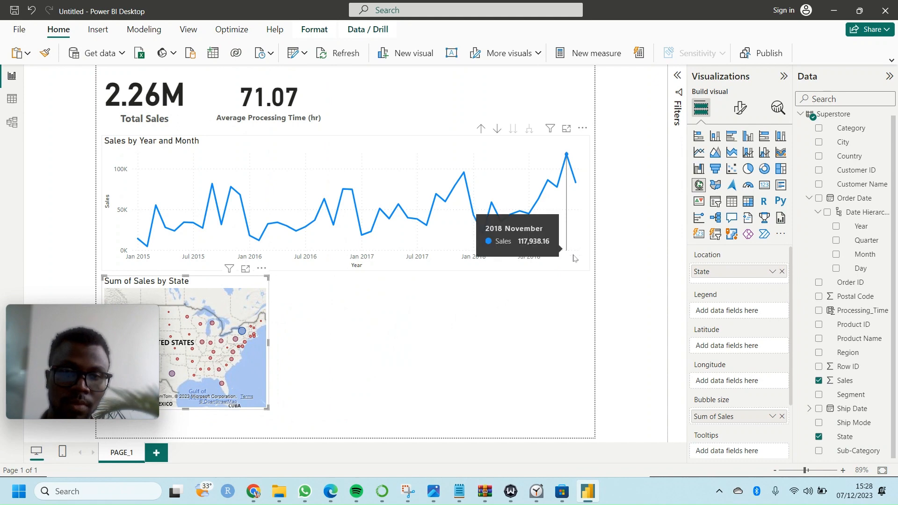
pyautogui.click(590, 271)
pyautogui.moveTo(590, 272); pyautogui.dragTo(282, 267)
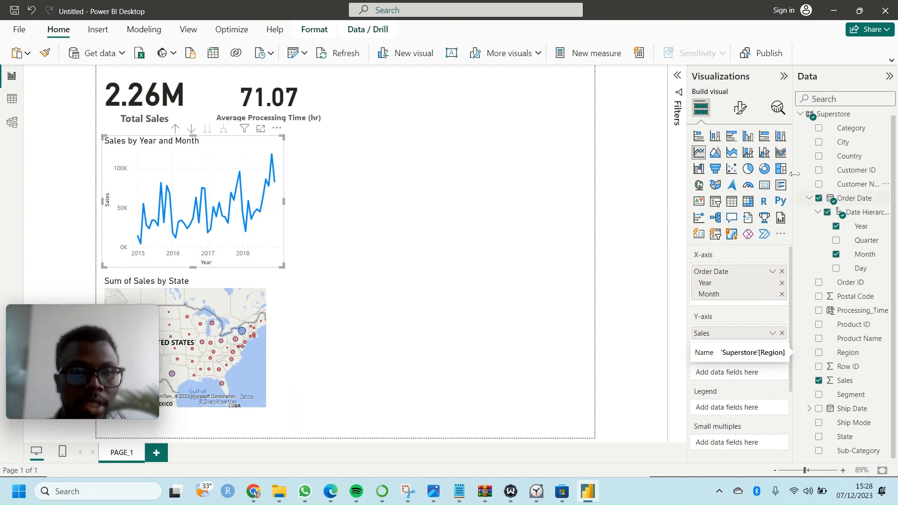
pyautogui.click(716, 136)
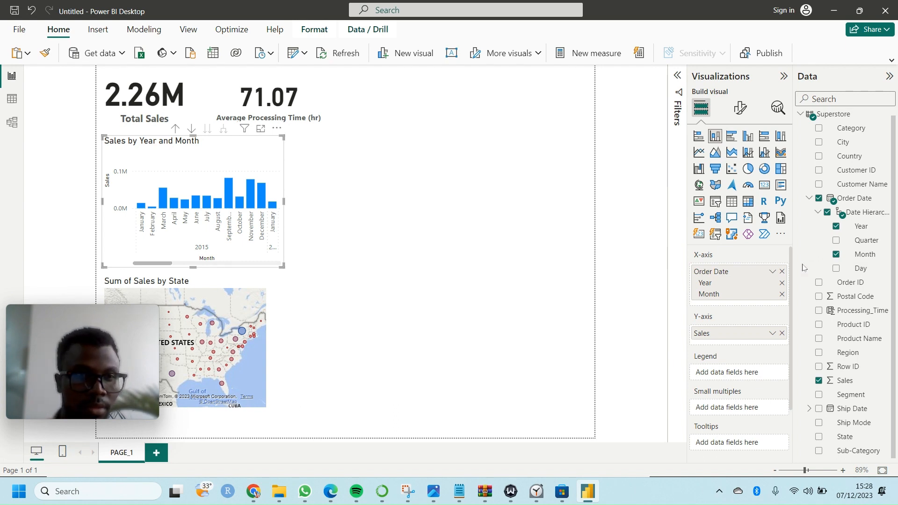
pyautogui.click(819, 199)
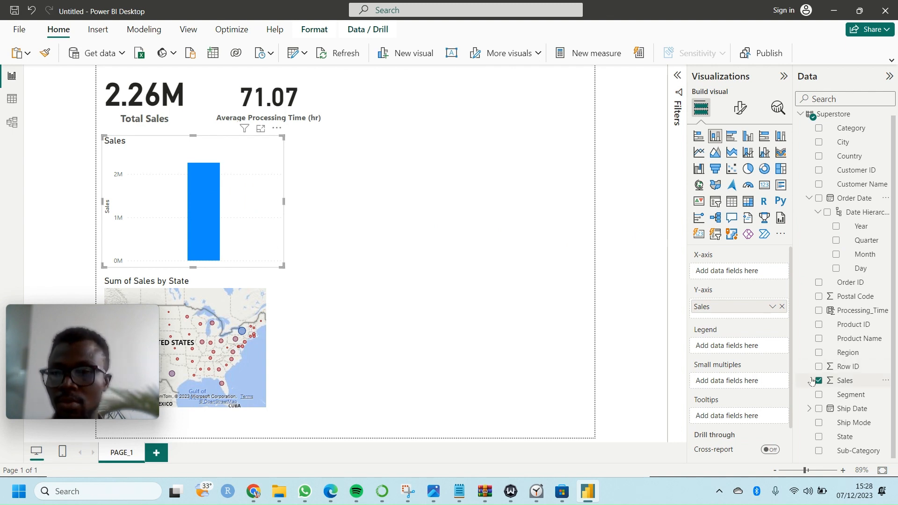
pyautogui.hotkey('ctrl', 'z')
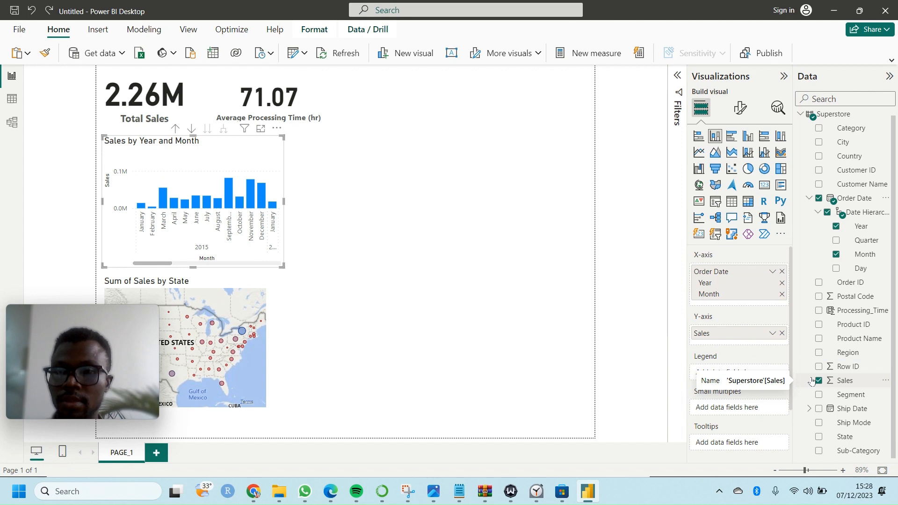
pyautogui.hotkey('ctrl', 'y')
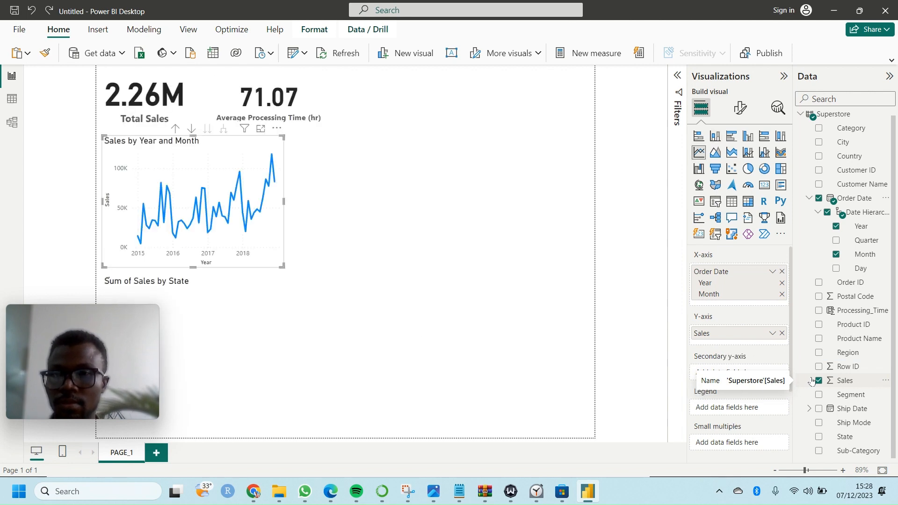
# Add a separate stacked column chart with Region on the X-axis and Sales on the Y-axis
pyautogui.click(361, 272)
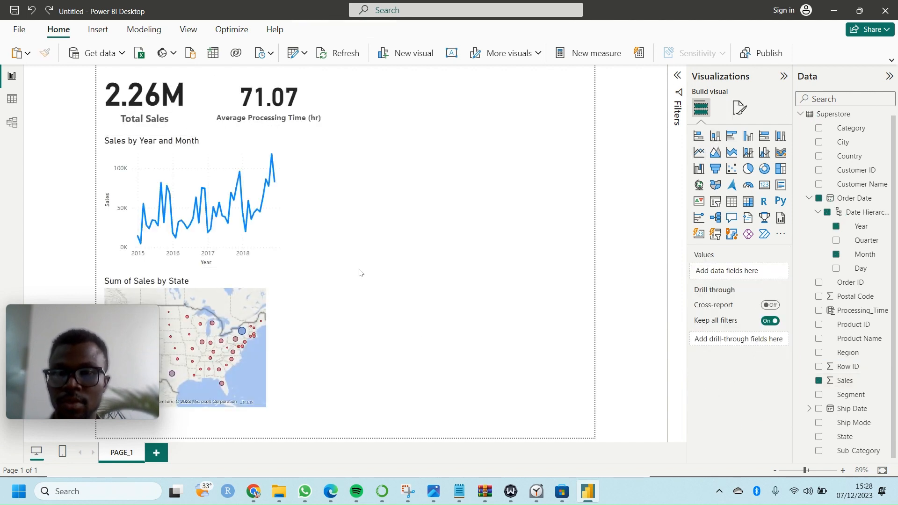
pyautogui.click(716, 136)
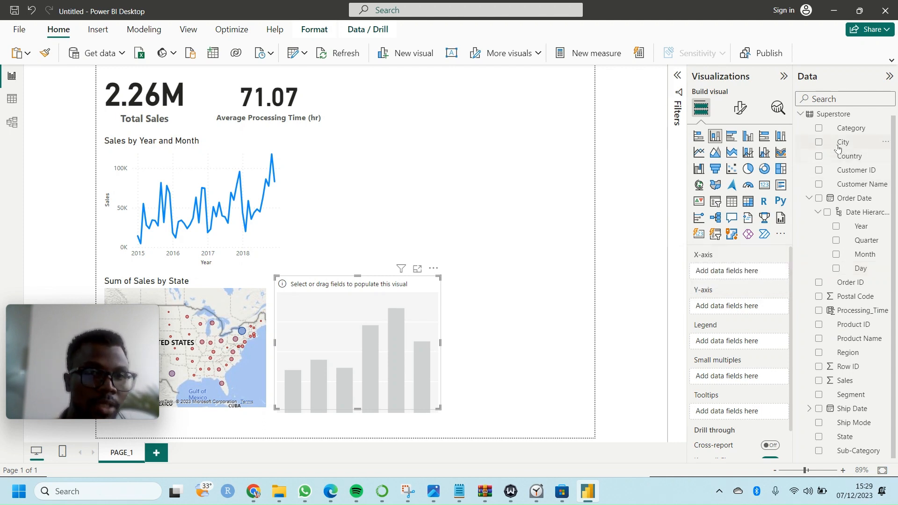
pyautogui.click(819, 354)
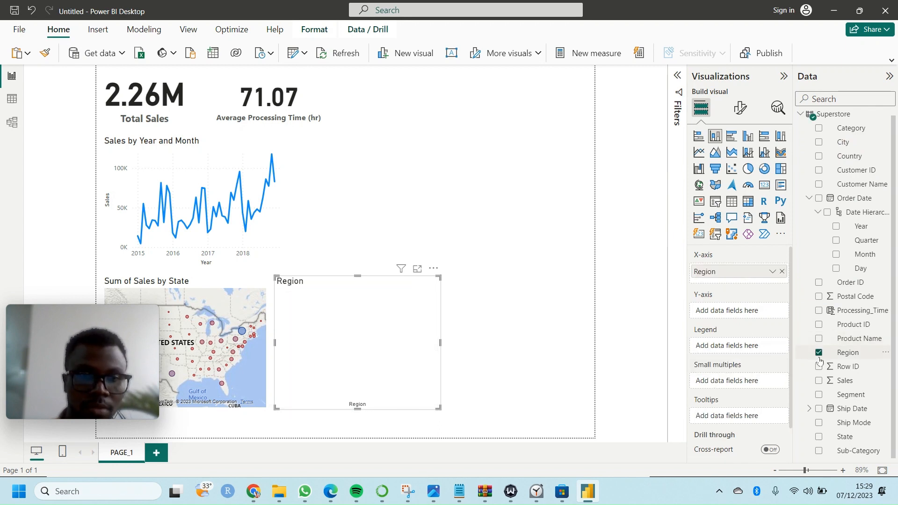
pyautogui.click(818, 381)
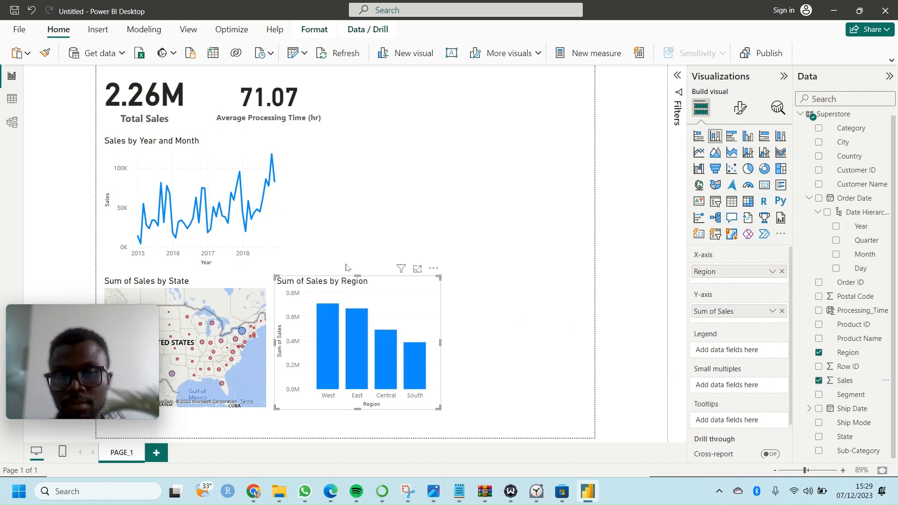
# Move the region column chart beside the line chart and map, and enlarge it to about half the page width
pyautogui.moveTo(351, 281); pyautogui.dragTo(382, 172)
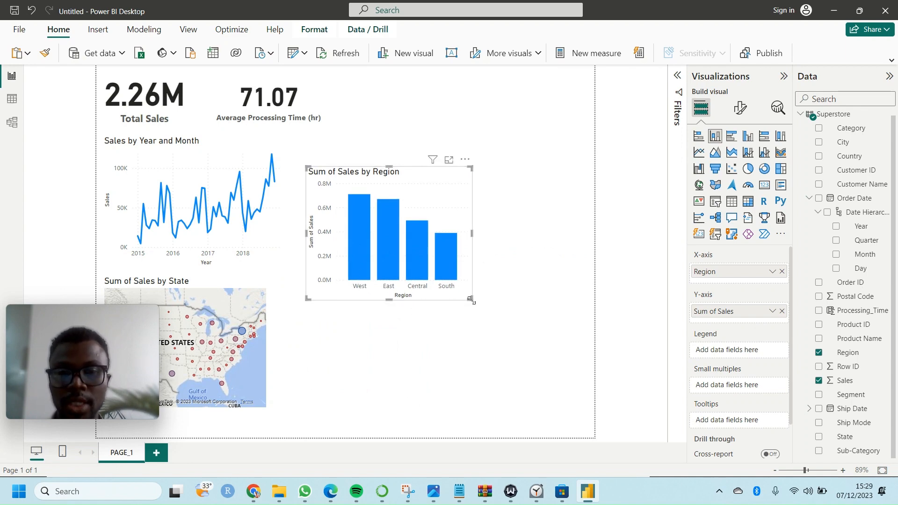
pyautogui.moveTo(470, 300); pyautogui.dragTo(556, 347)
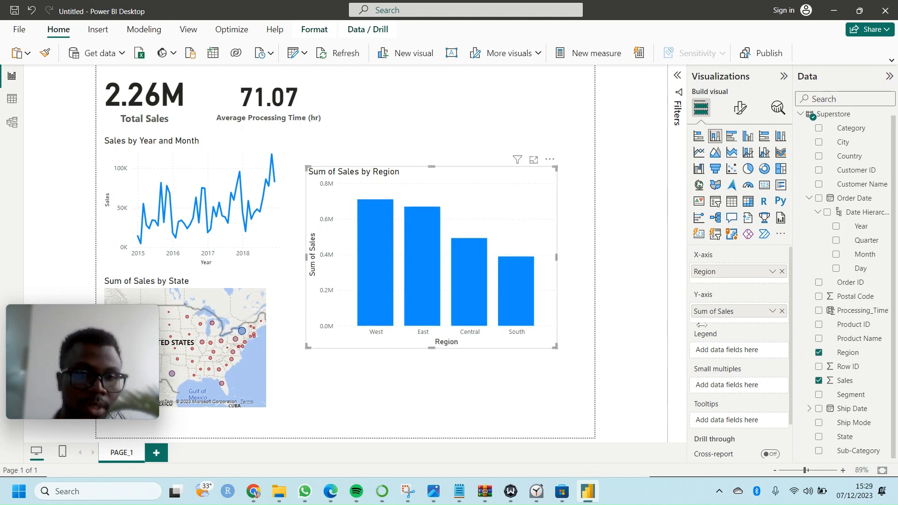
# Rename the region column chart's Y-axis field to Sales for this visual only
pyautogui.click(770, 312)
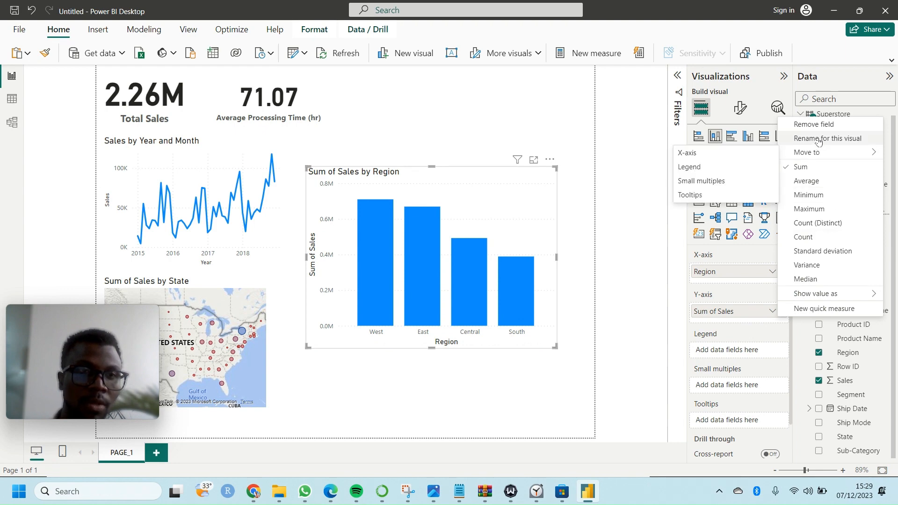
pyautogui.click(820, 140)
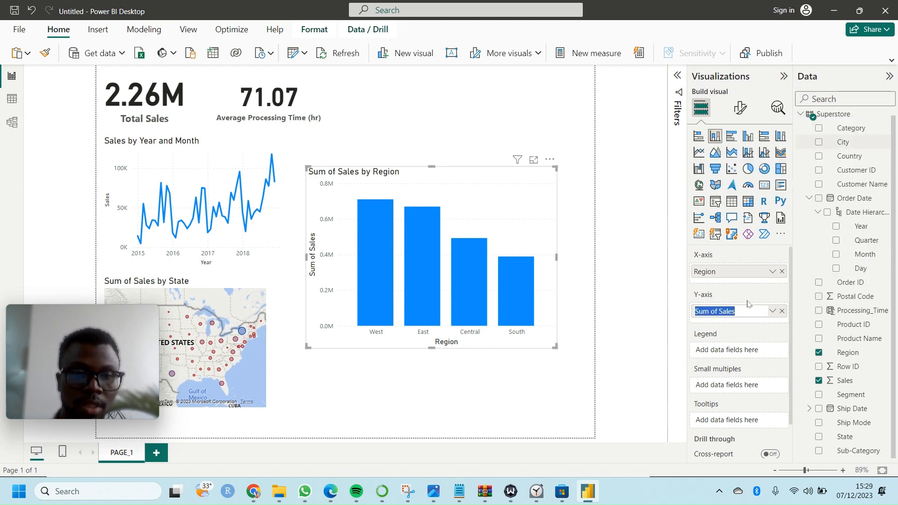
pyautogui.click(721, 311)
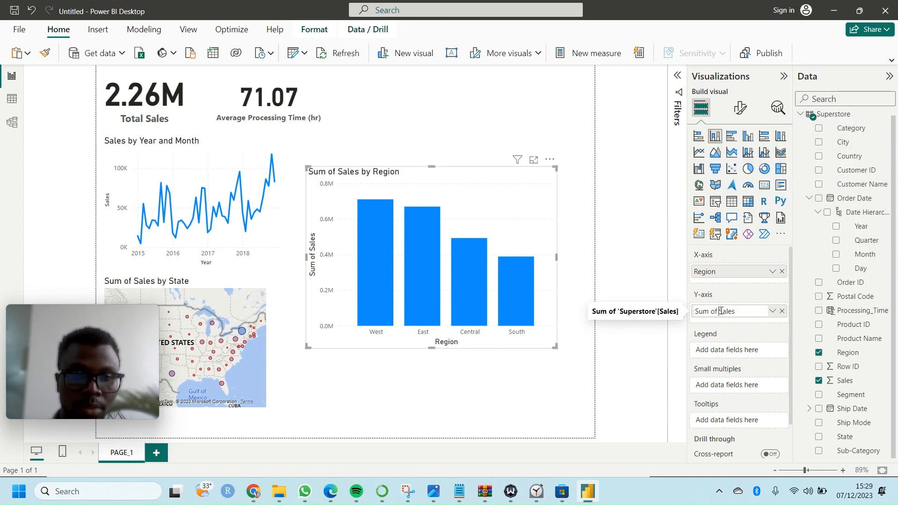
pyautogui.press('BackSpace')
pyautogui.press('BackSpace')
pyautogui.press('BackSpace')
pyautogui.press('BackSpace')
pyautogui.press('BackSpace')
pyautogui.press('BackSpace')
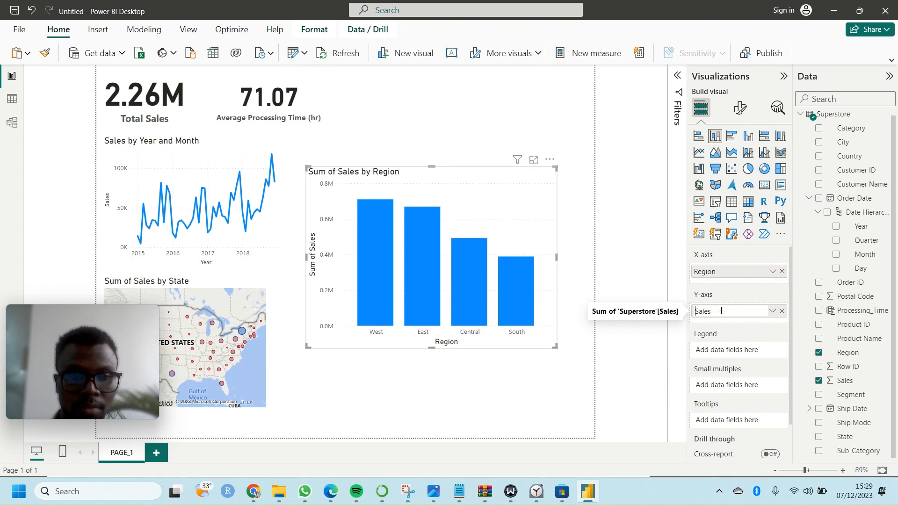
pyautogui.press('Return')
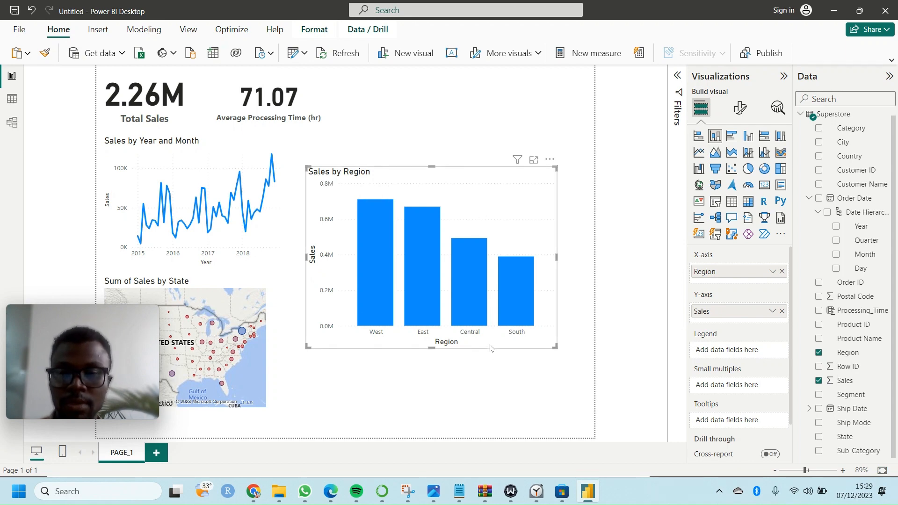
# Turn off the Y-axis title and Y-axis values on the region column chart, keeping the X-axis values on
pyautogui.click(735, 110)
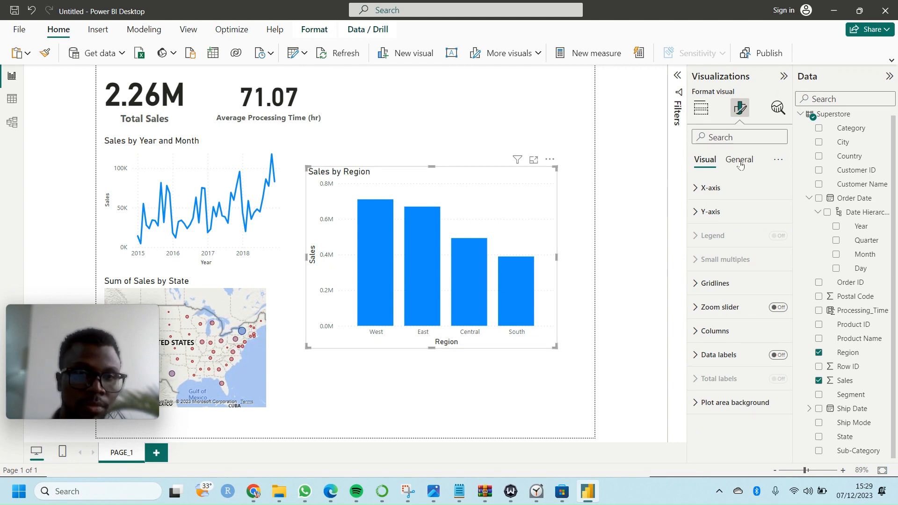
pyautogui.click(701, 188)
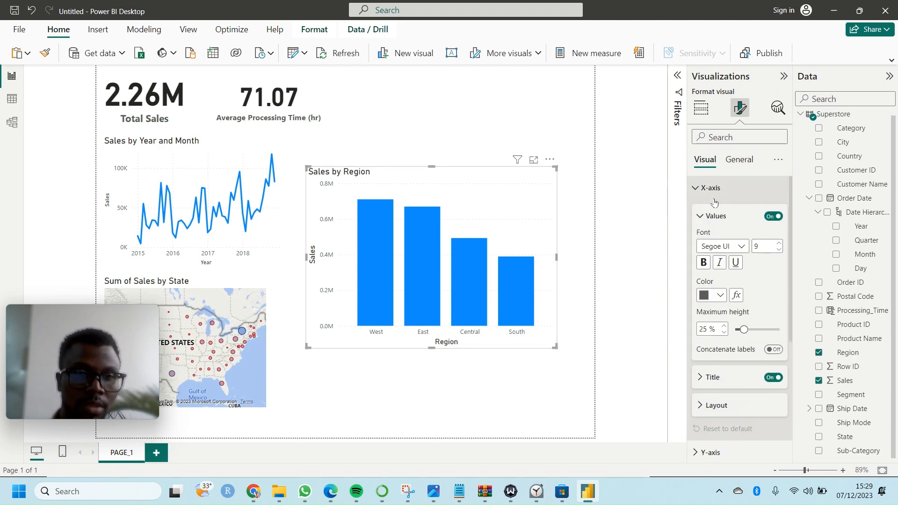
pyautogui.click(772, 218)
pyautogui.click(774, 216)
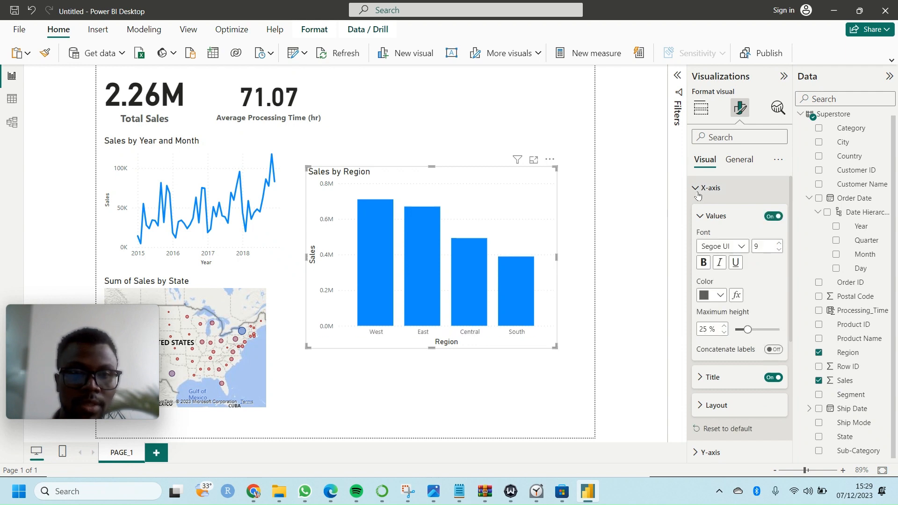
pyautogui.click(701, 188)
pyautogui.click(708, 214)
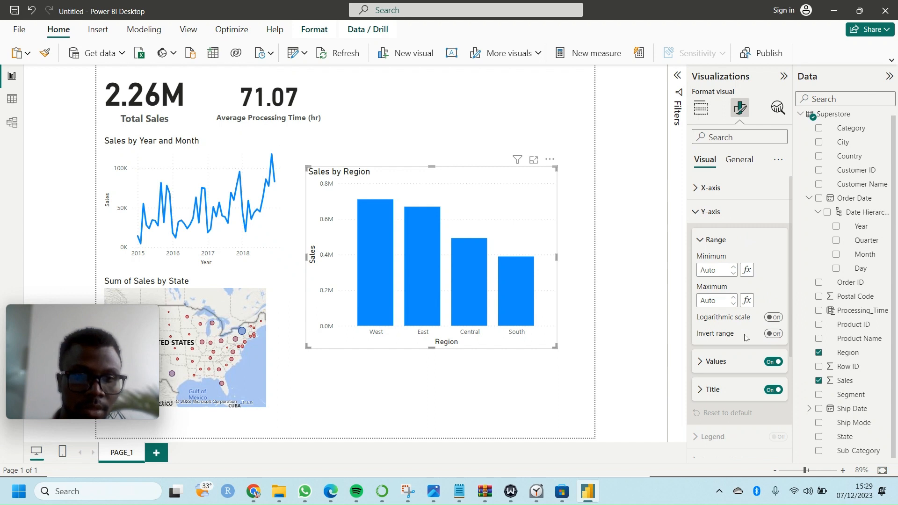
pyautogui.click(772, 390)
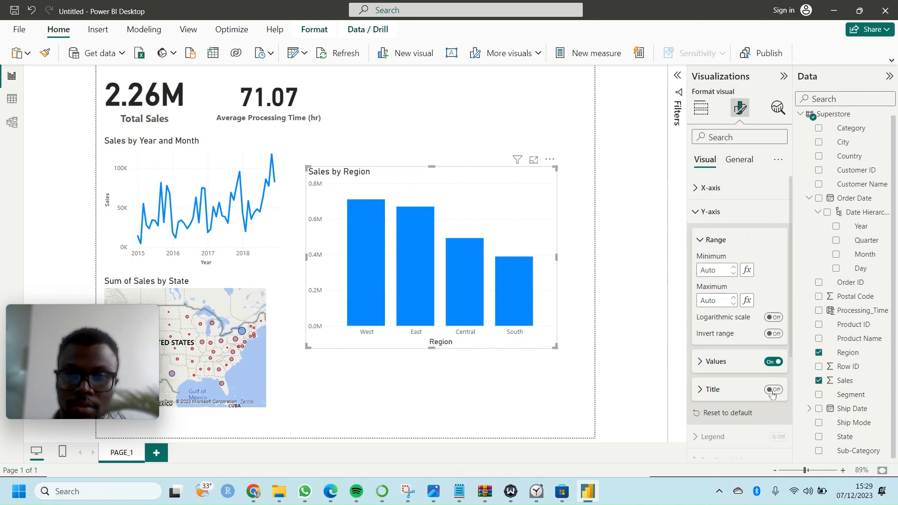
pyautogui.click(771, 362)
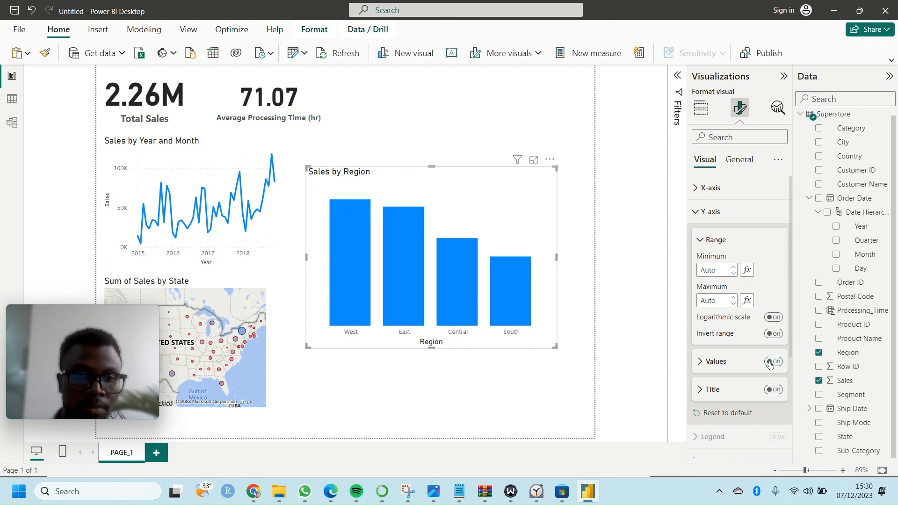
# Turn on data labels for the columns of the Sales by Region chart
pyautogui.scroll(-3, 728, 356)
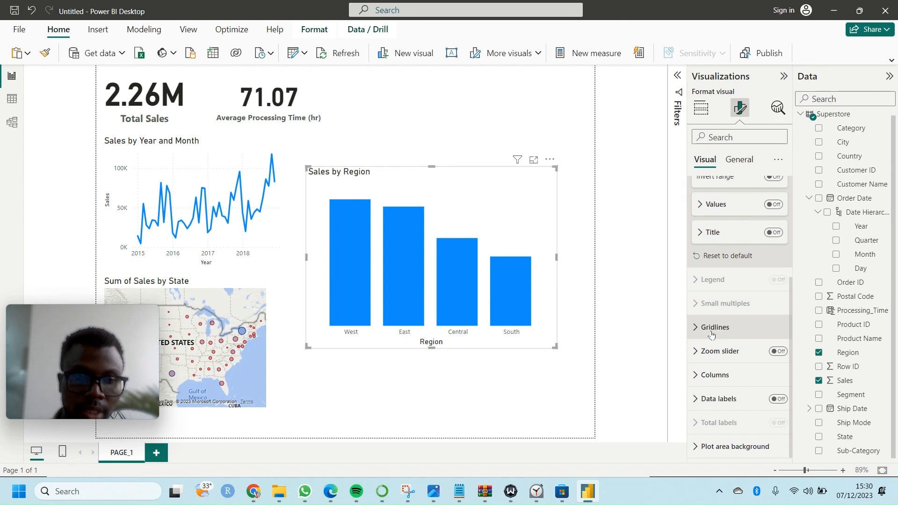
pyautogui.click(777, 400)
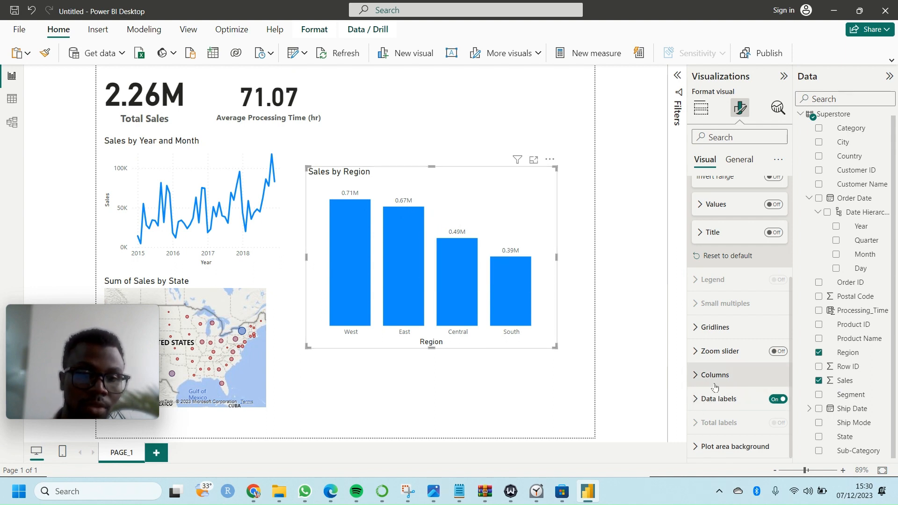
pyautogui.click(698, 403)
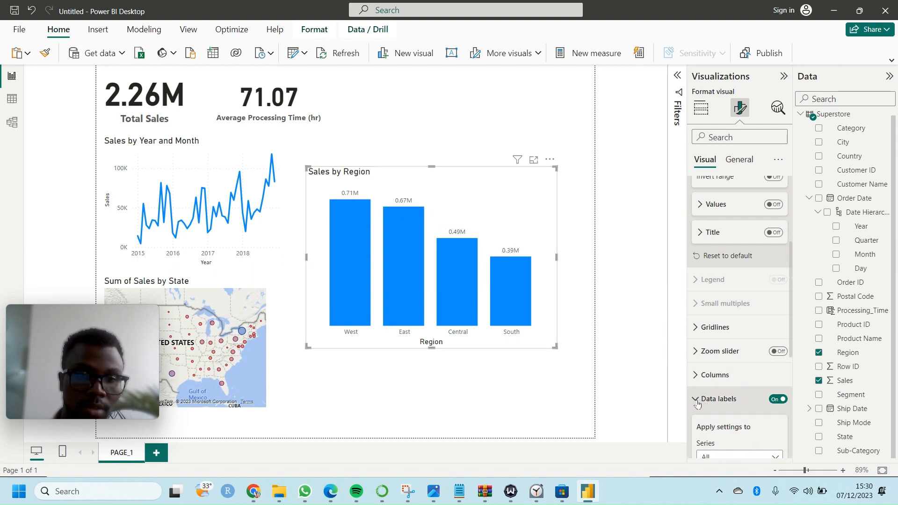
# Set the display units of the region chart's data labels to Thousands
pyautogui.scroll(-5, 737, 311)
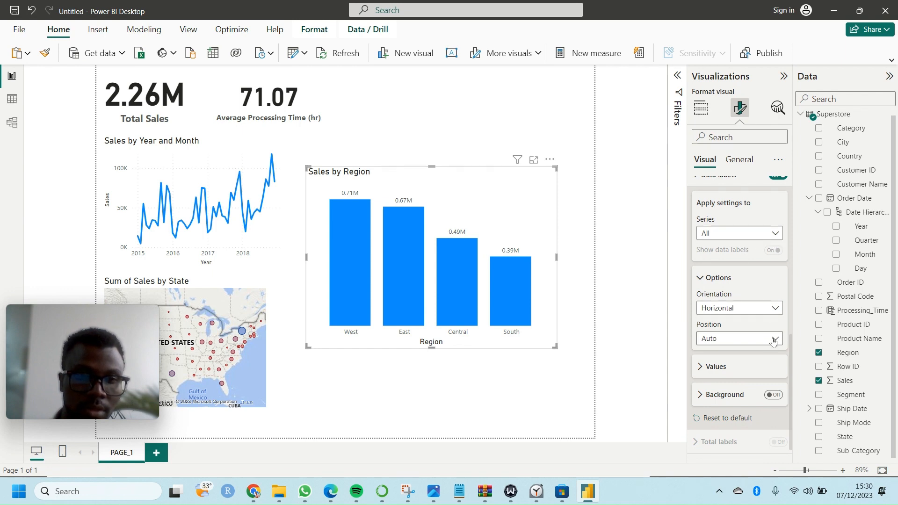
pyautogui.click(713, 366)
pyautogui.scroll(-2, 712, 372)
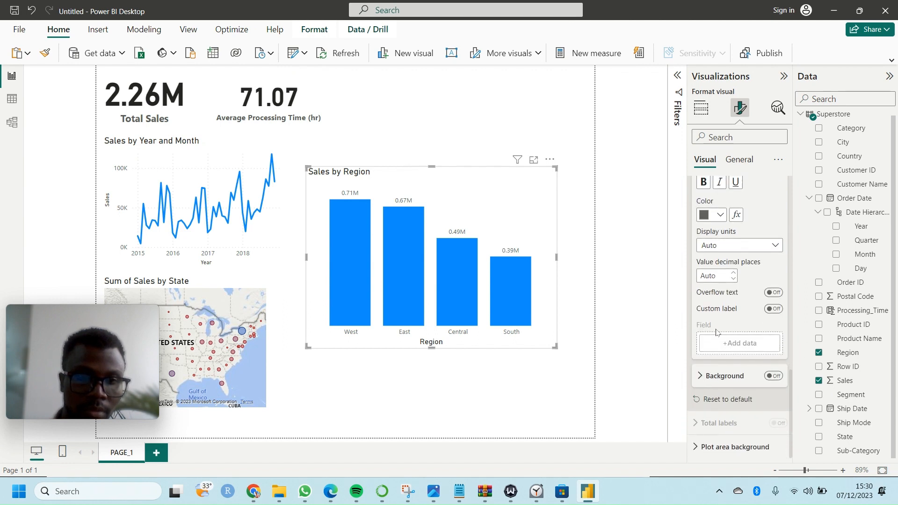
pyautogui.scroll(7, 717, 332)
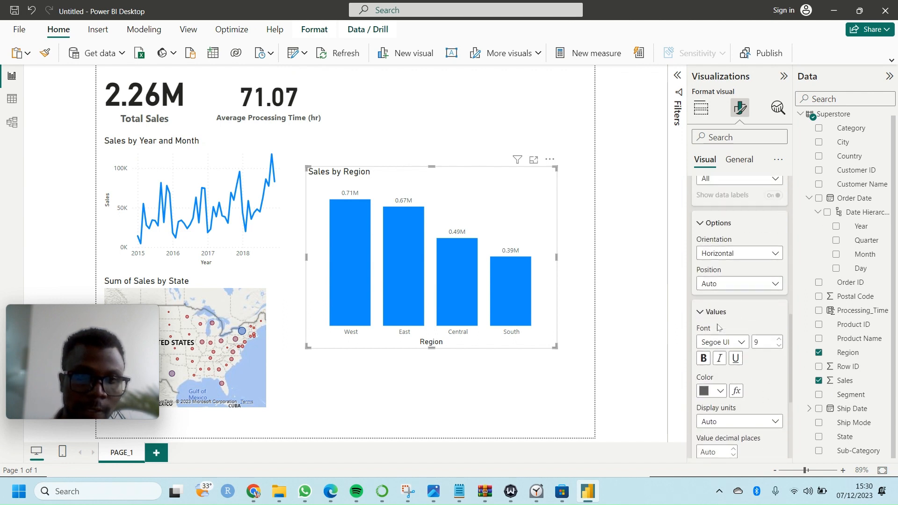
pyautogui.scroll(6, 719, 327)
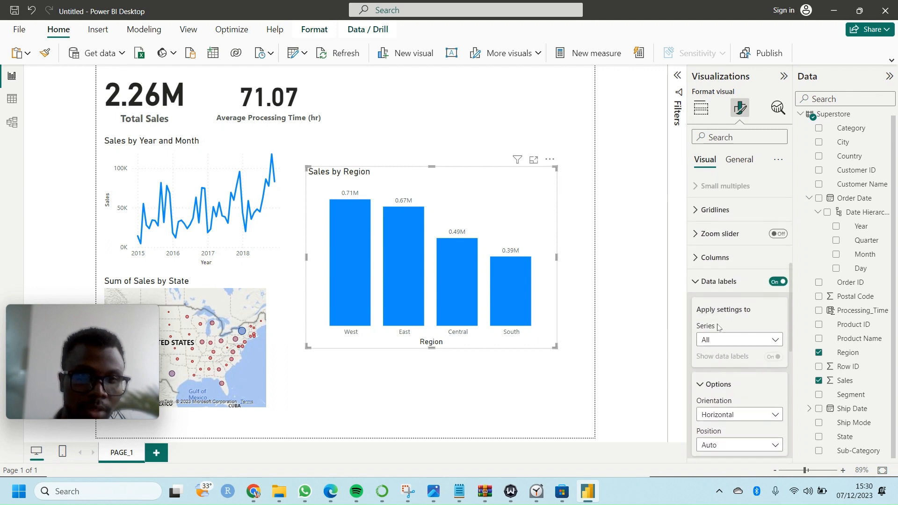
pyautogui.scroll(1, 719, 328)
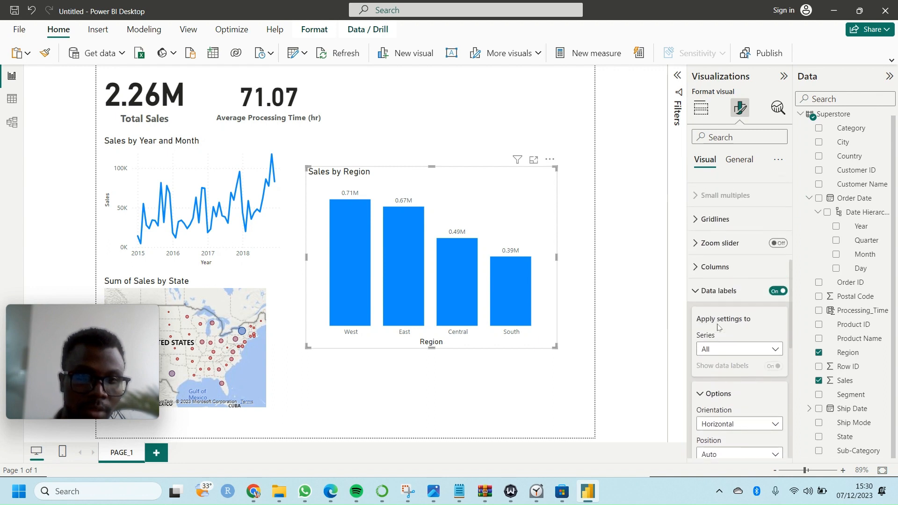
pyautogui.click(774, 351)
pyautogui.click(775, 354)
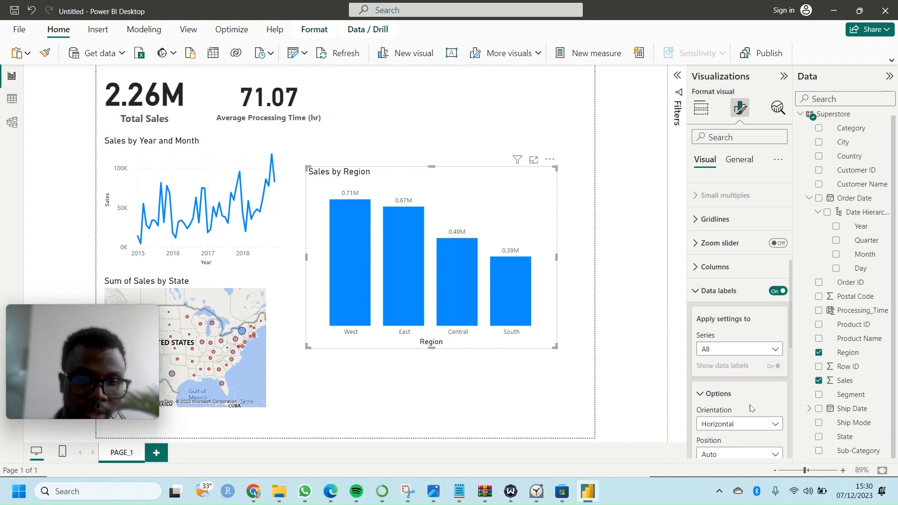
pyautogui.scroll(-6, 752, 406)
pyautogui.scroll(-3, 751, 407)
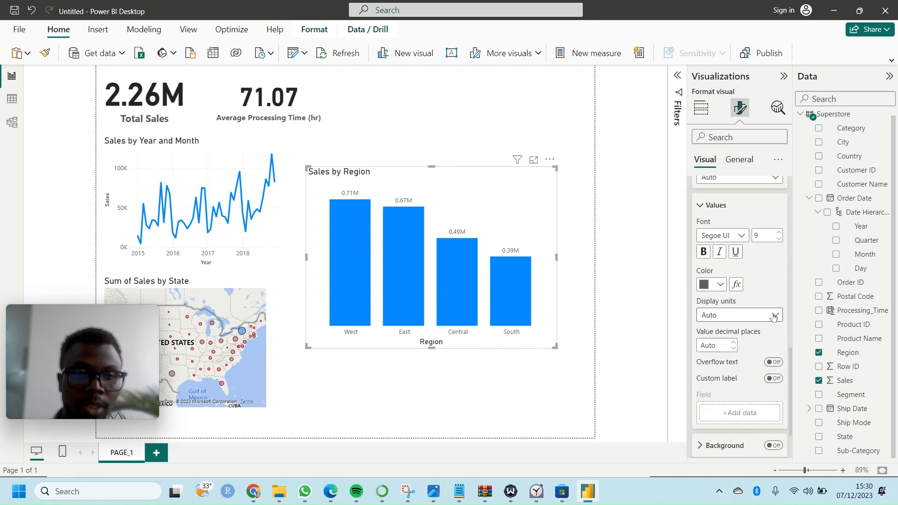
pyautogui.click(774, 317)
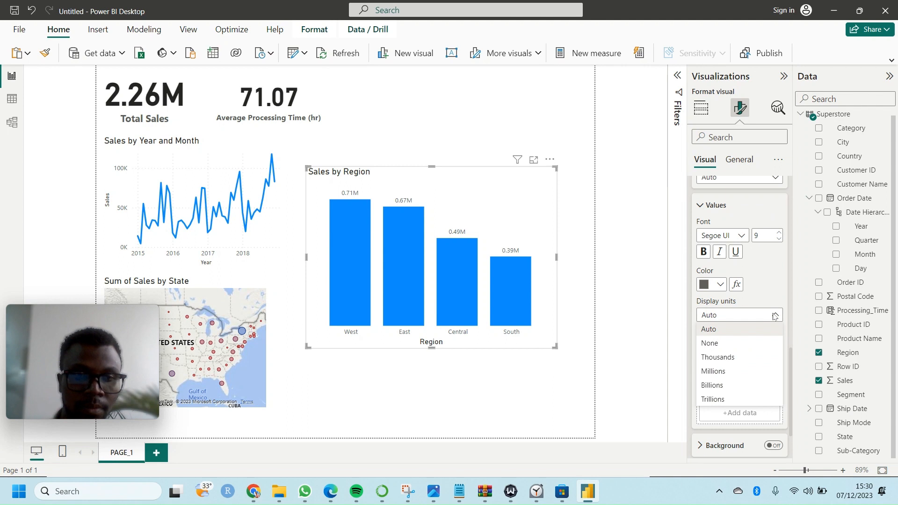
pyautogui.click(730, 358)
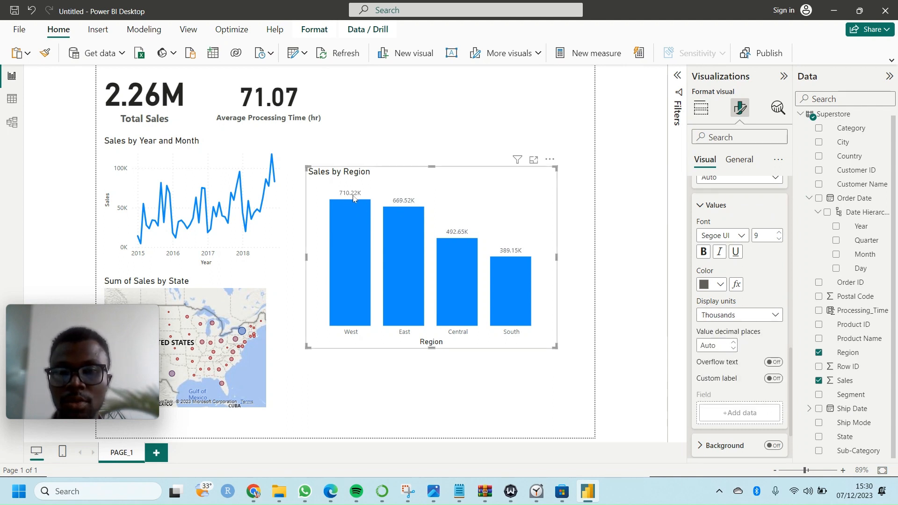
# Set the data labels' value decimal places to 0 on the region chart
pyautogui.moveTo(724, 357)
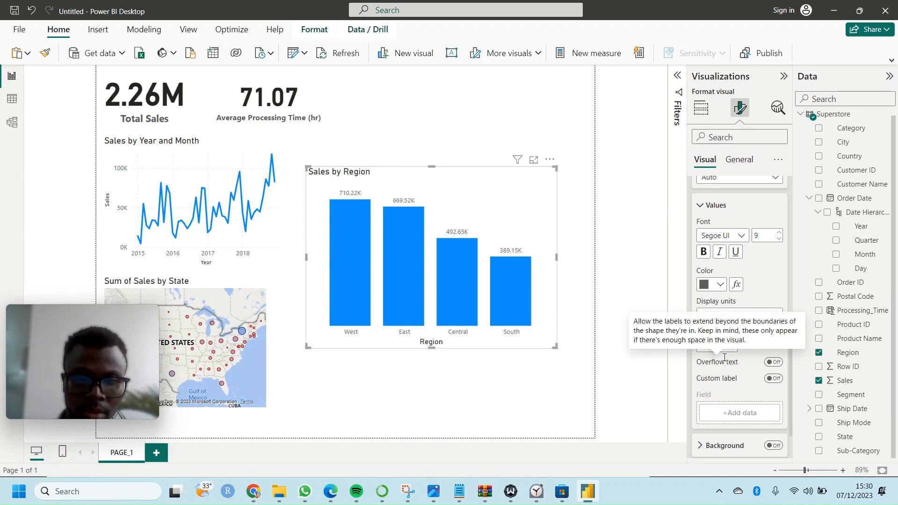
pyautogui.scroll(-2, 723, 358)
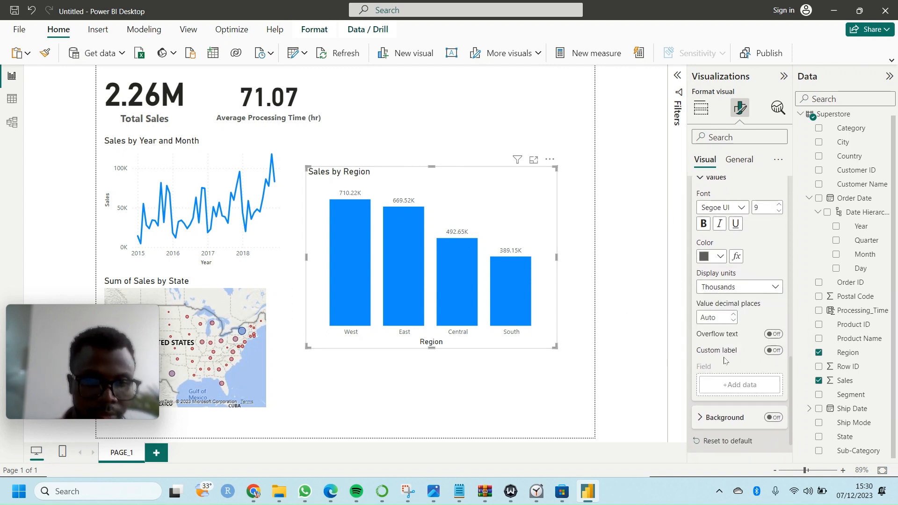
pyautogui.scroll(-2, 724, 360)
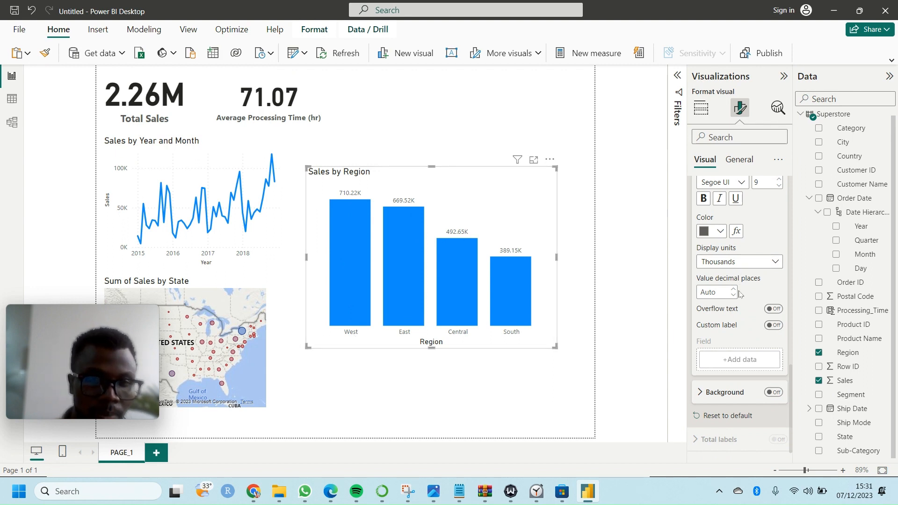
pyautogui.scroll(1, 740, 338)
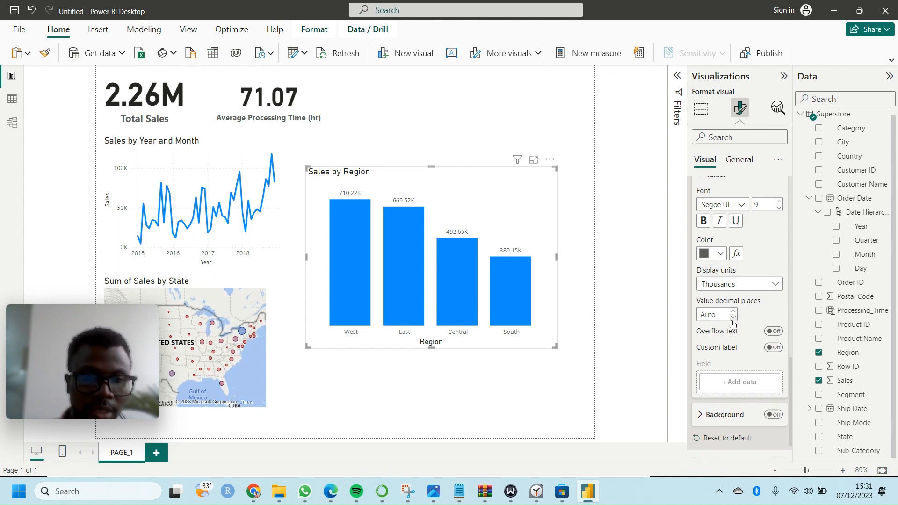
pyautogui.click(734, 320)
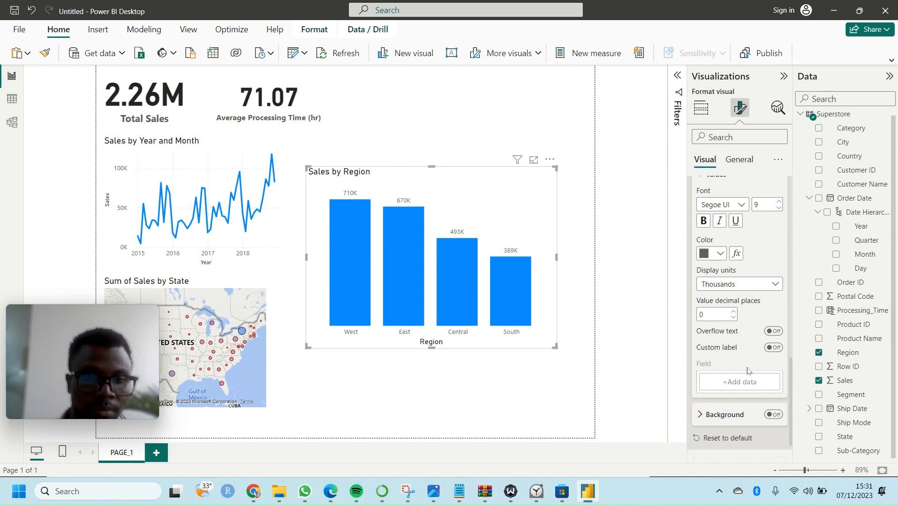
# Make the region chart's data labels bold and set their font size to 10
pyautogui.scroll(-1, 745, 360)
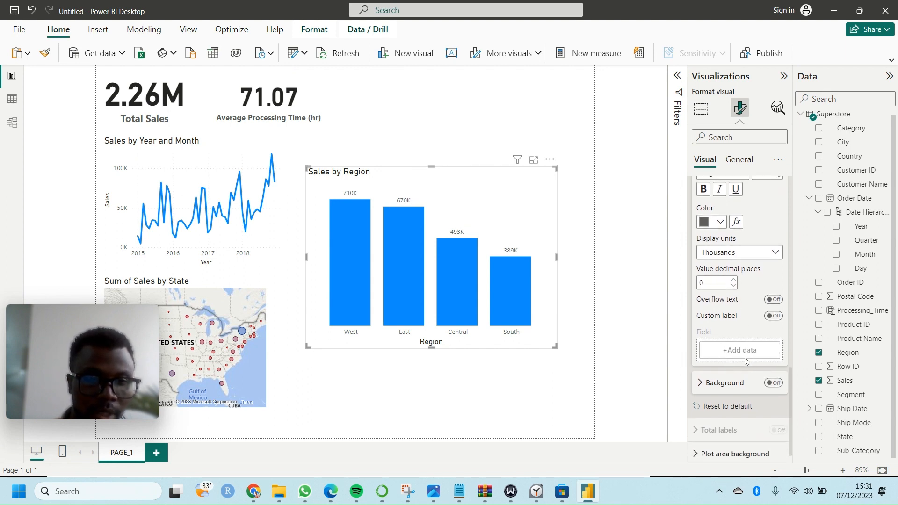
pyautogui.scroll(3, 745, 360)
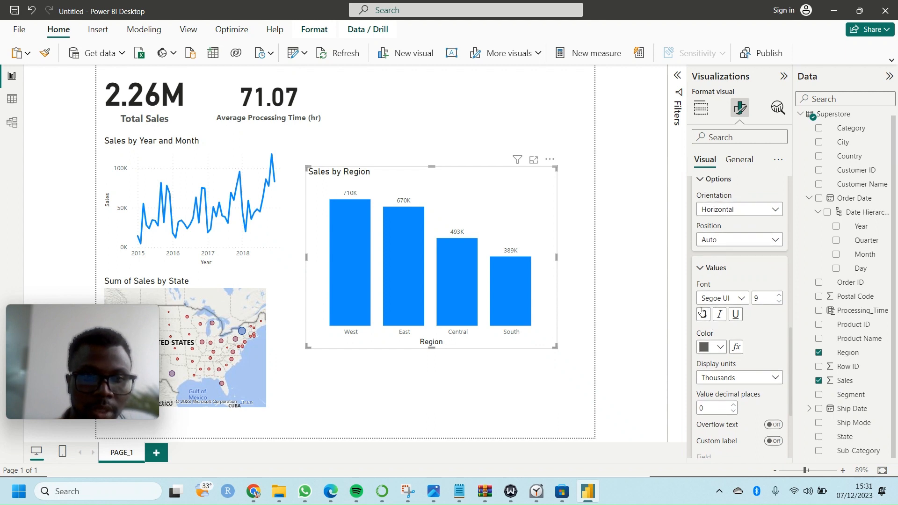
pyautogui.click(704, 315)
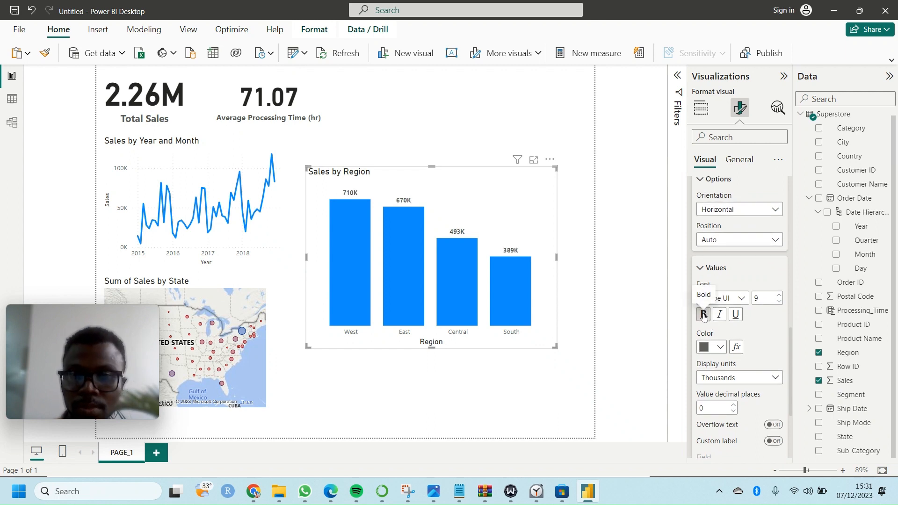
pyautogui.click(778, 295)
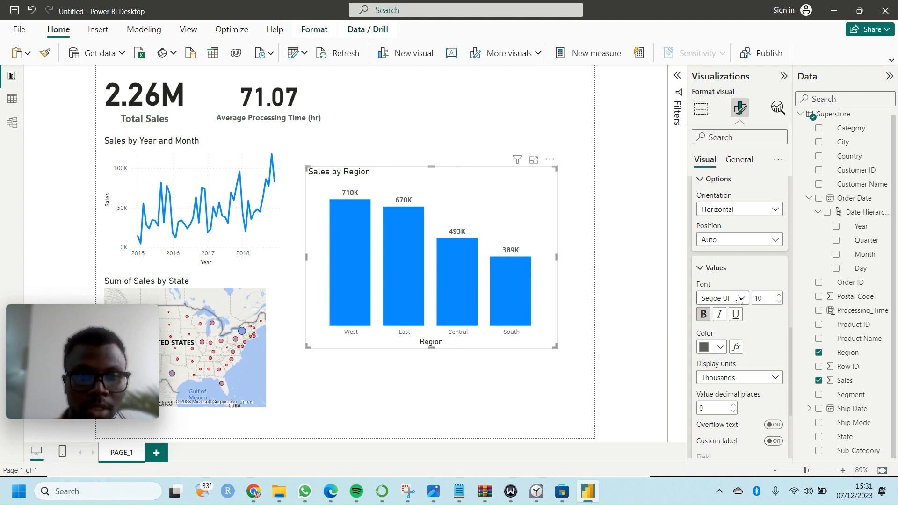
# Set the region chart's X-axis values to font size 11 and make them bold
pyautogui.scroll(10, 739, 299)
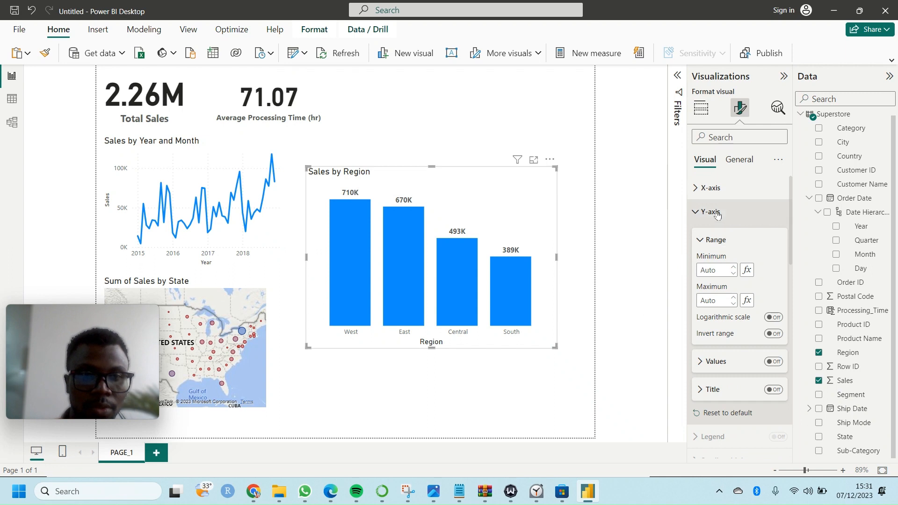
pyautogui.click(710, 192)
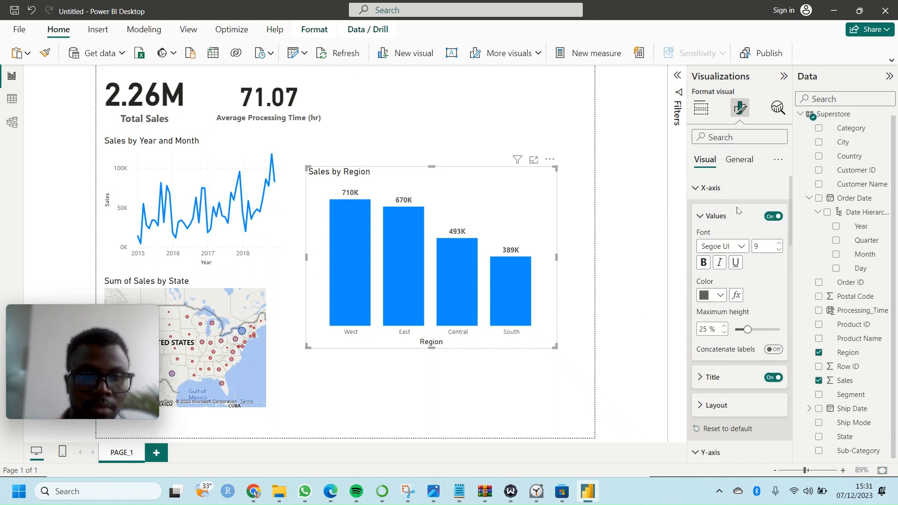
pyautogui.click(778, 248)
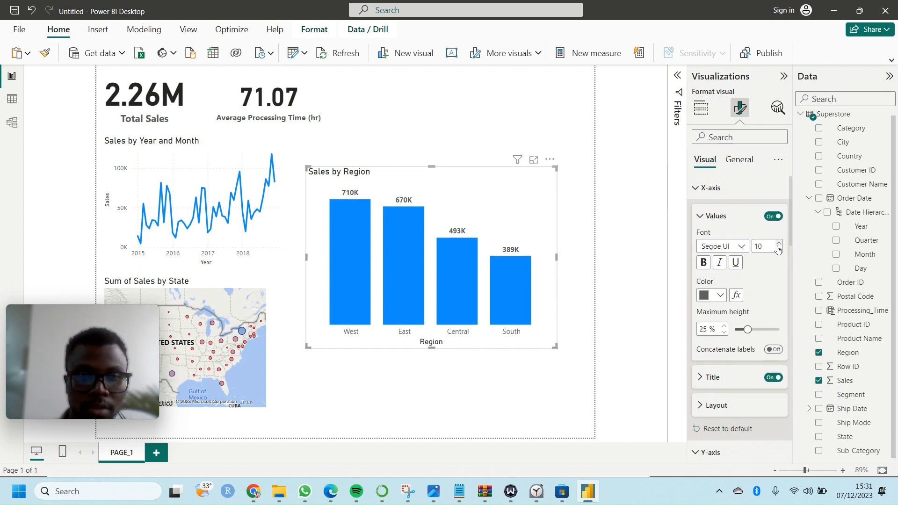
pyautogui.click(778, 249)
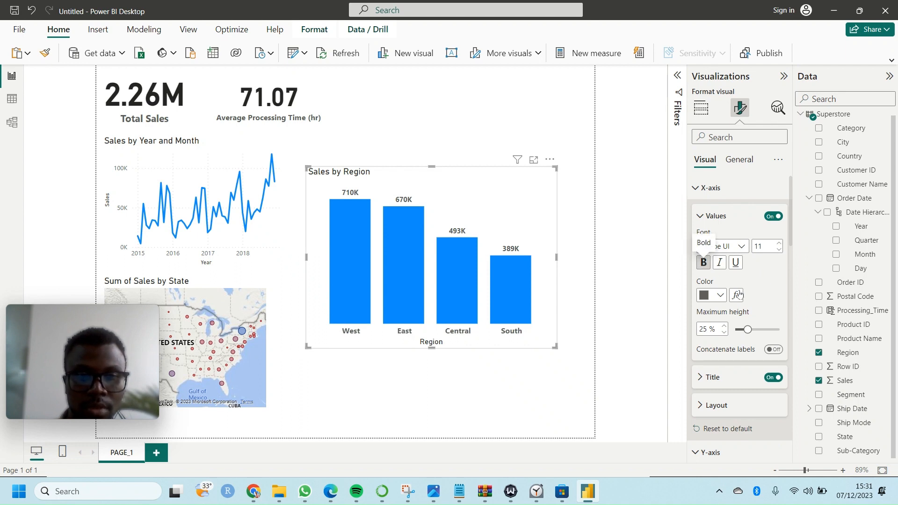
pyautogui.scroll(-3, 748, 299)
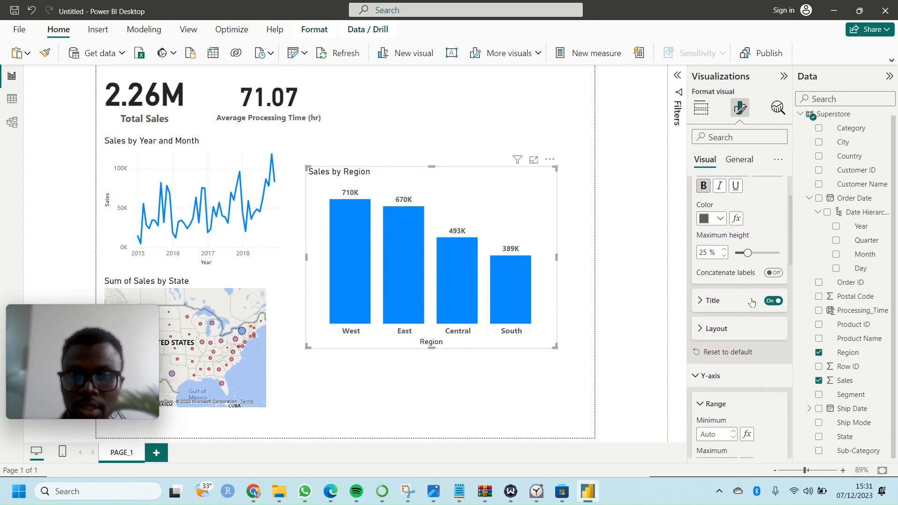
# Shrink the Sales by Region chart and move it to the upper-right area of the report page
pyautogui.scroll(-9, 751, 302)
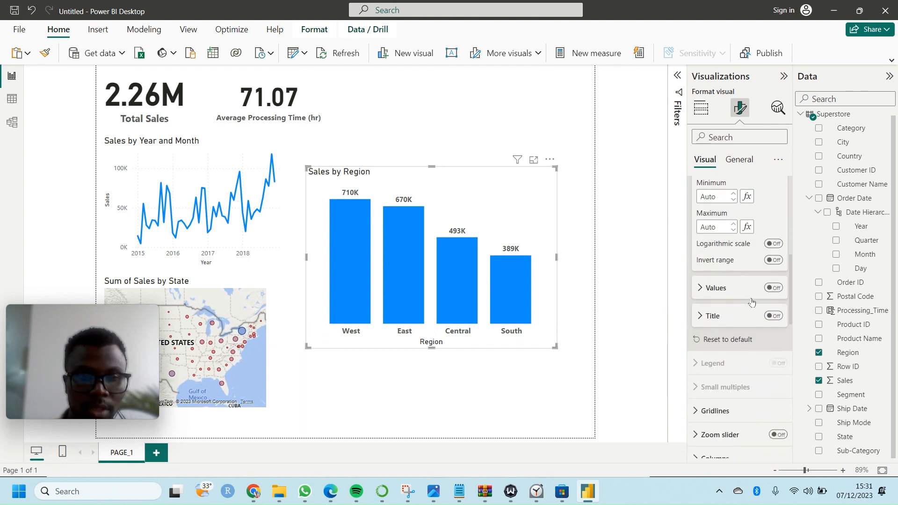
pyautogui.scroll(-2, 751, 303)
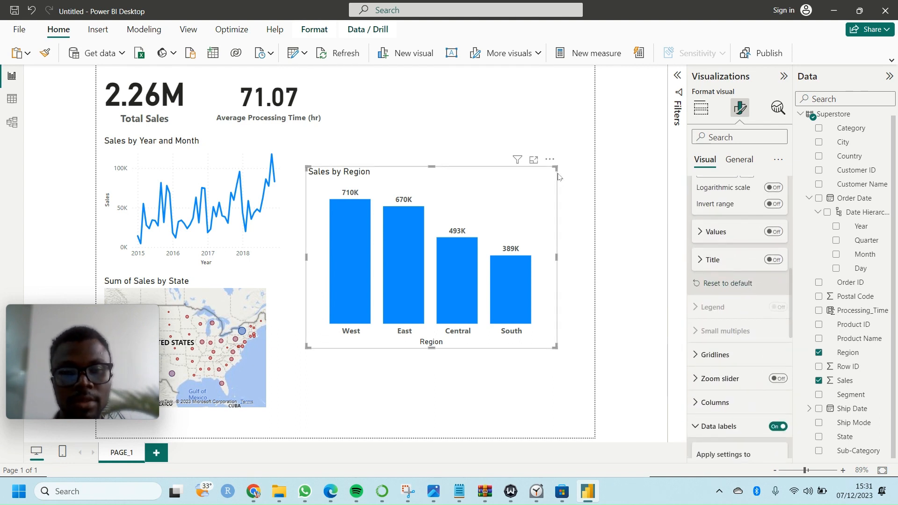
pyautogui.moveTo(554, 169); pyautogui.dragTo(489, 225)
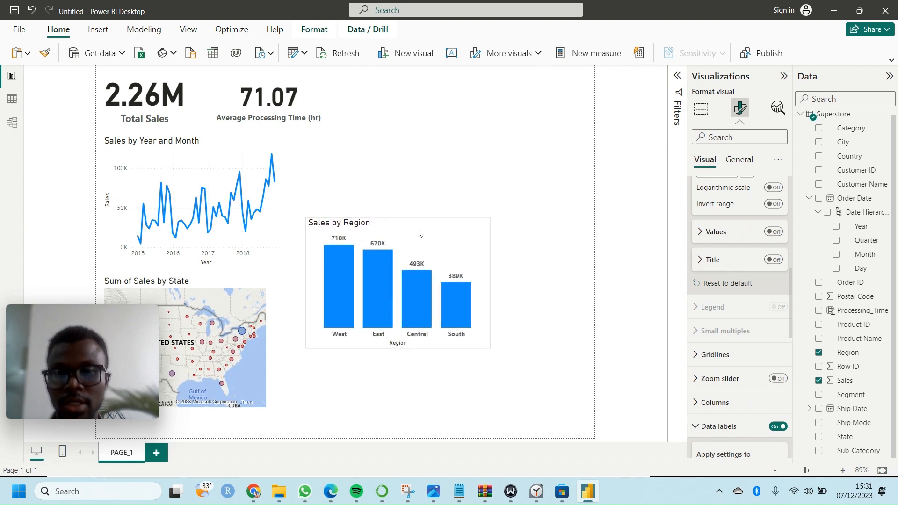
pyautogui.moveTo(419, 233); pyautogui.dragTo(466, 129)
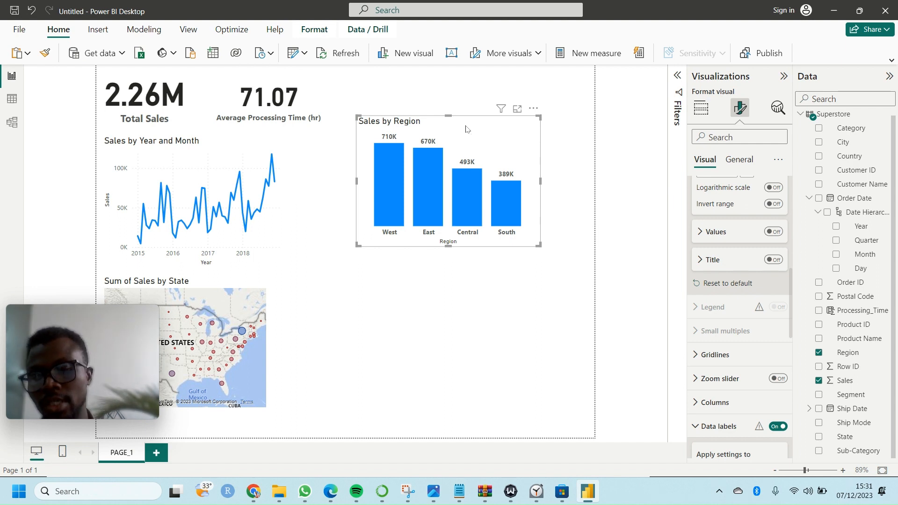
# Place a copy of the Sales by Region chart below the original and replace its Sales field with Processing_Time
pyautogui.moveTo(465, 129); pyautogui.dragTo(427, 295)
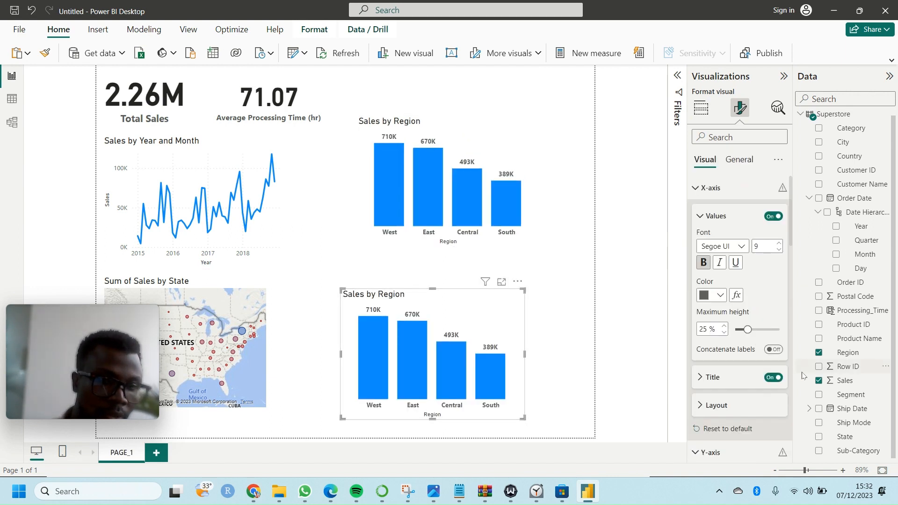
pyautogui.click(819, 380)
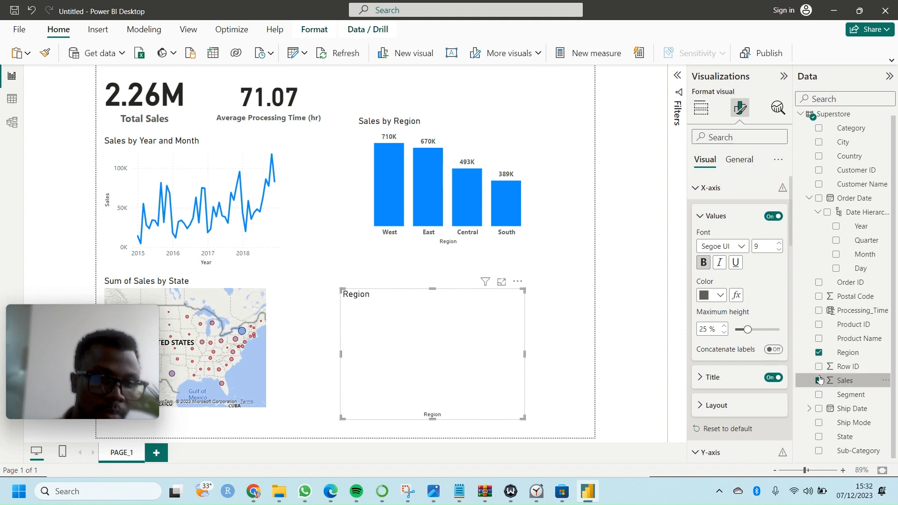
pyautogui.click(818, 311)
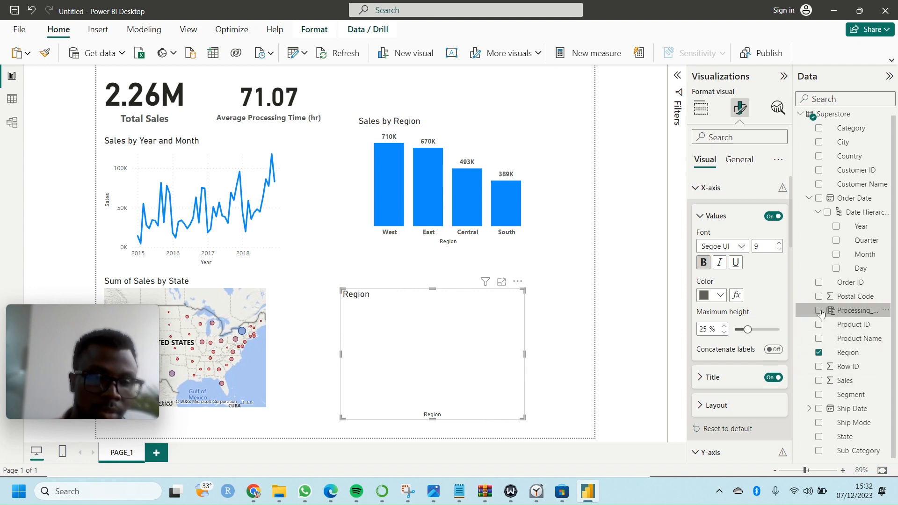
# Aggregate Processing_Time by Average in the copied chart and enlarge the chart up and to the left
pyautogui.click(701, 109)
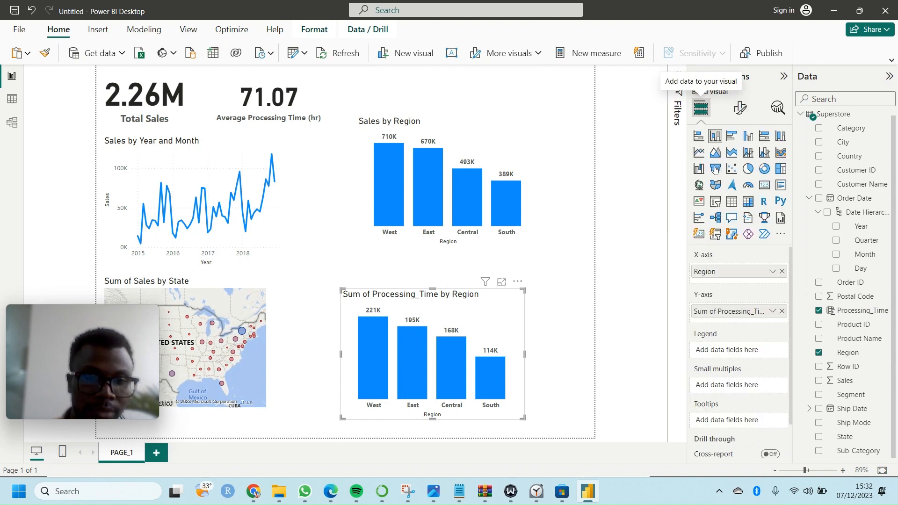
pyautogui.click(772, 312)
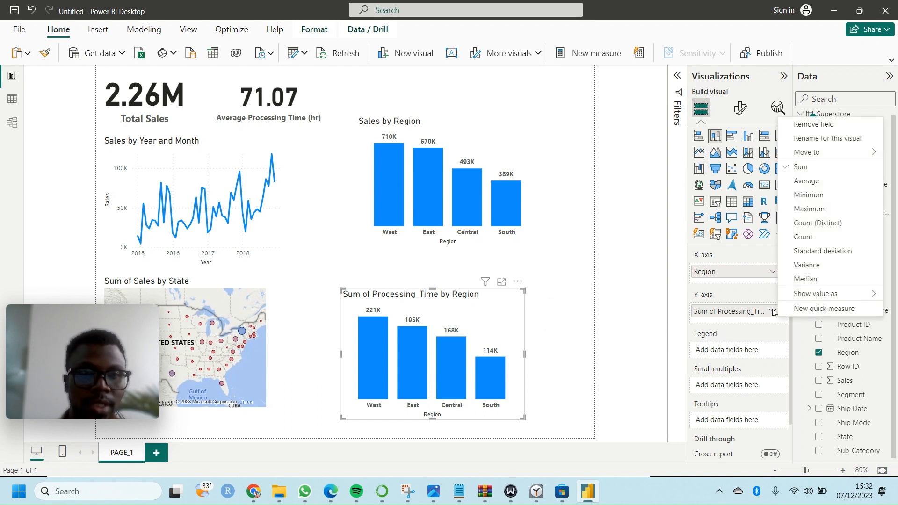
pyautogui.click(807, 182)
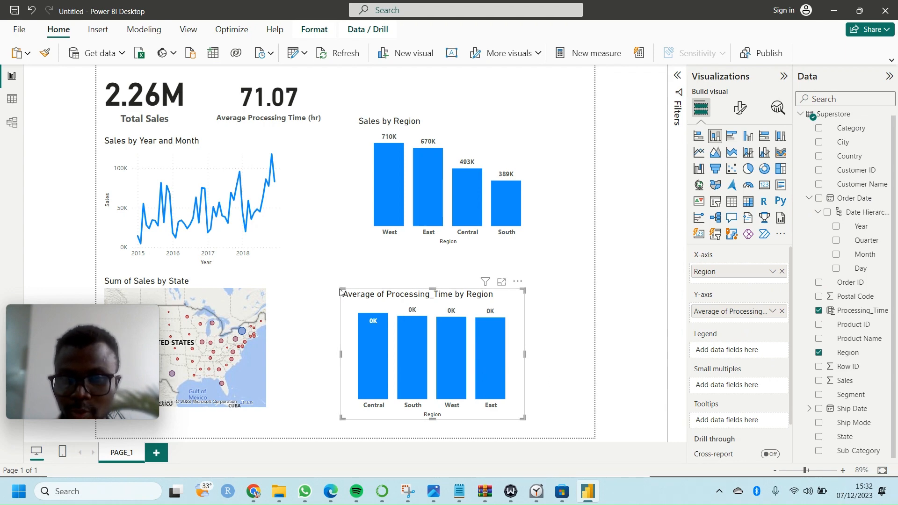
pyautogui.moveTo(340, 291); pyautogui.dragTo(309, 217)
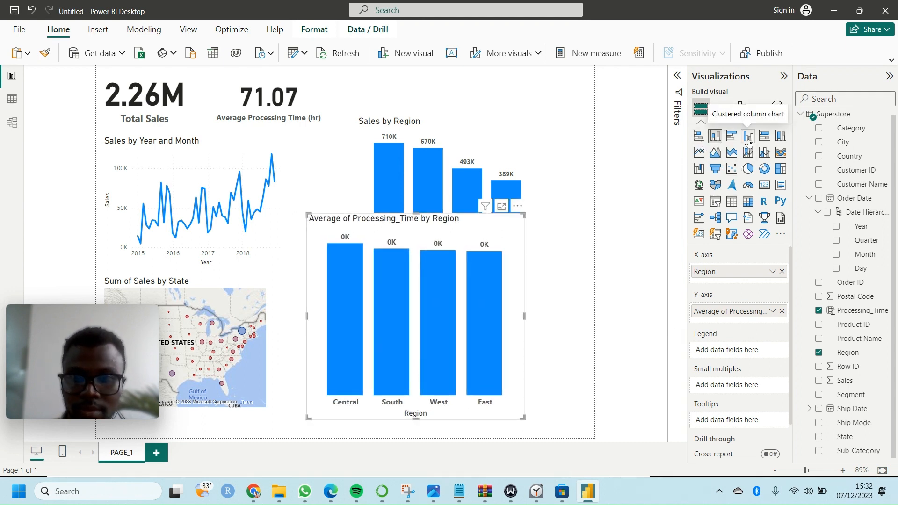
# Examine the processing time chart's data label value settings, including the available display units
pyautogui.scroll(-1, 739, 375)
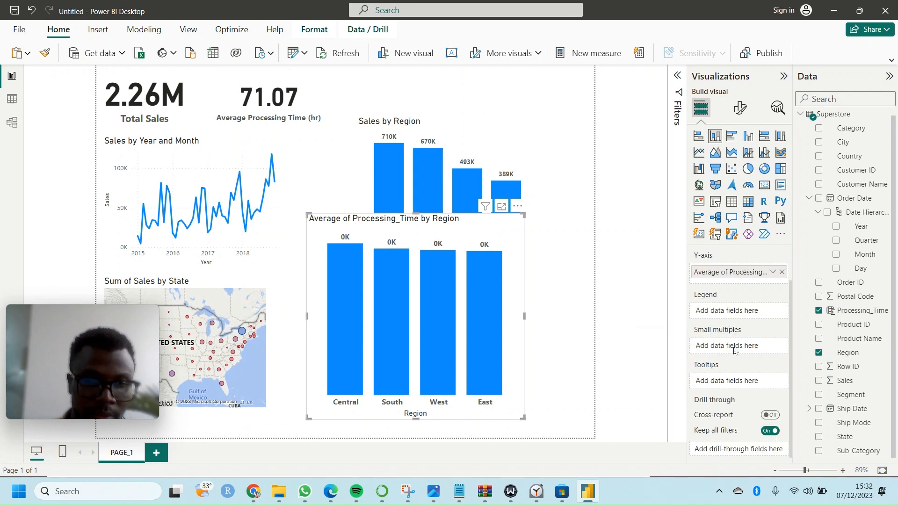
pyautogui.scroll(1, 735, 350)
pyautogui.scroll(-1, 735, 350)
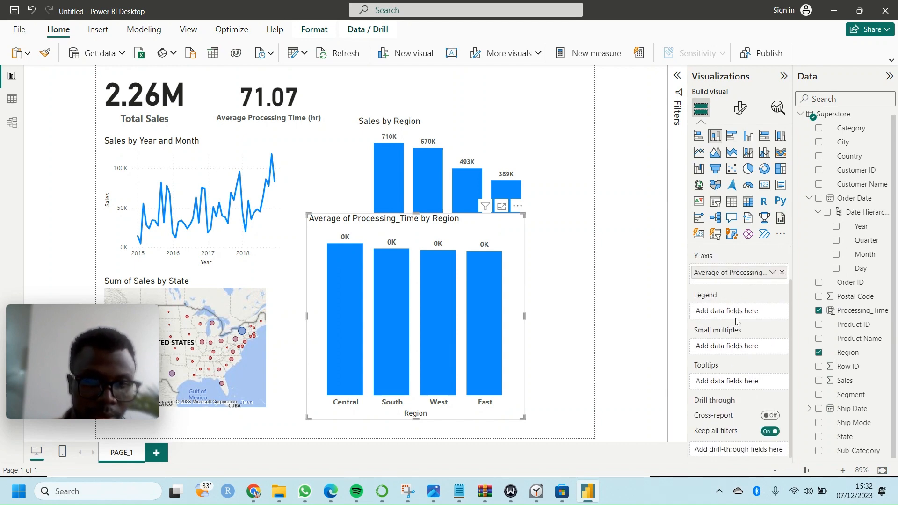
pyautogui.scroll(1, 733, 321)
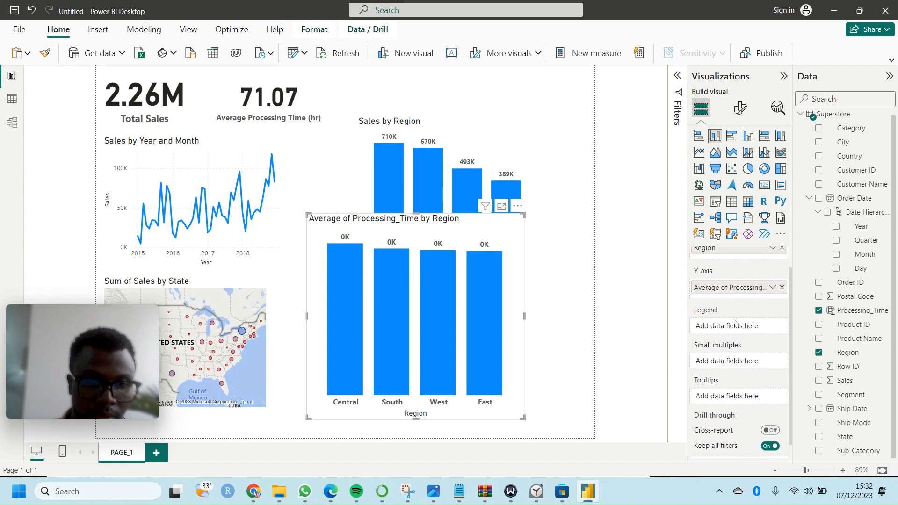
pyautogui.click(738, 107)
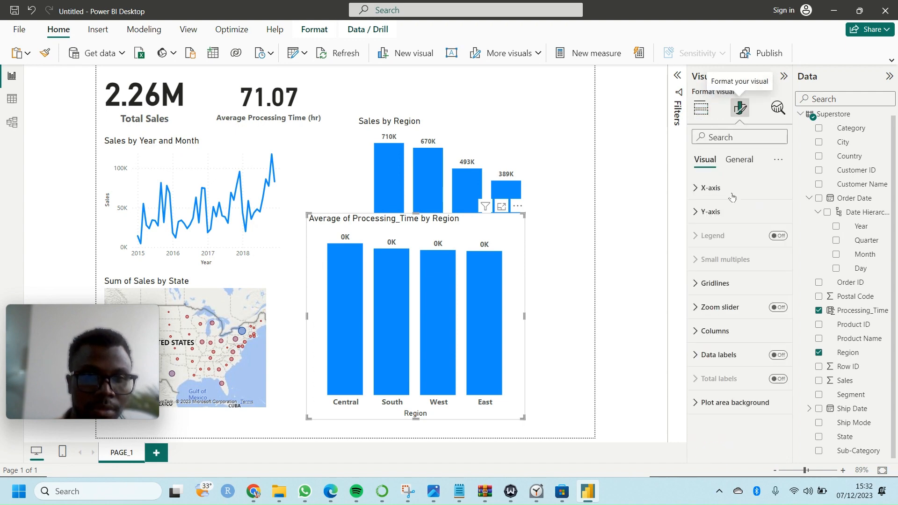
pyautogui.click(725, 354)
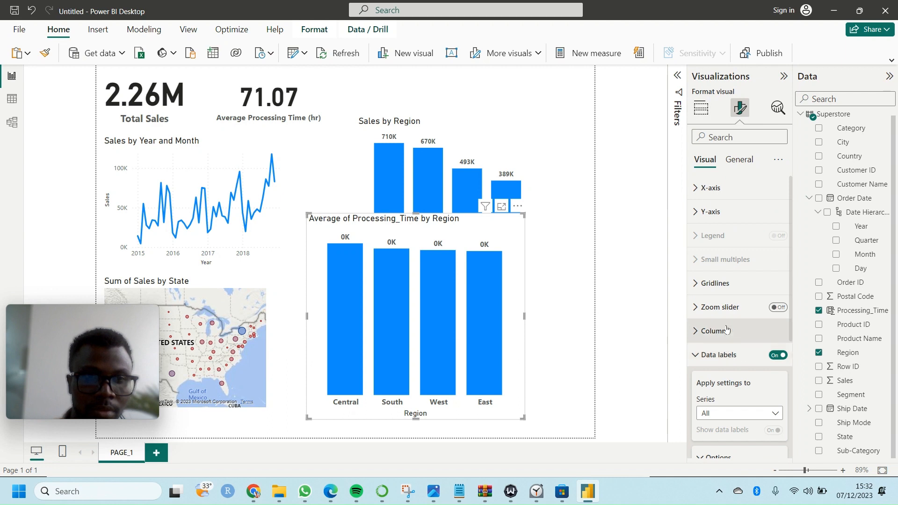
pyautogui.scroll(-4, 722, 355)
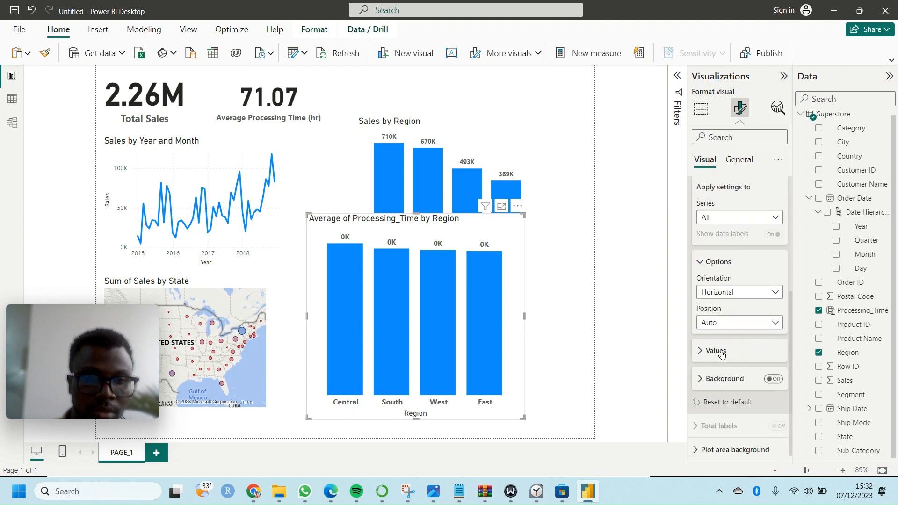
pyautogui.scroll(-1, 724, 318)
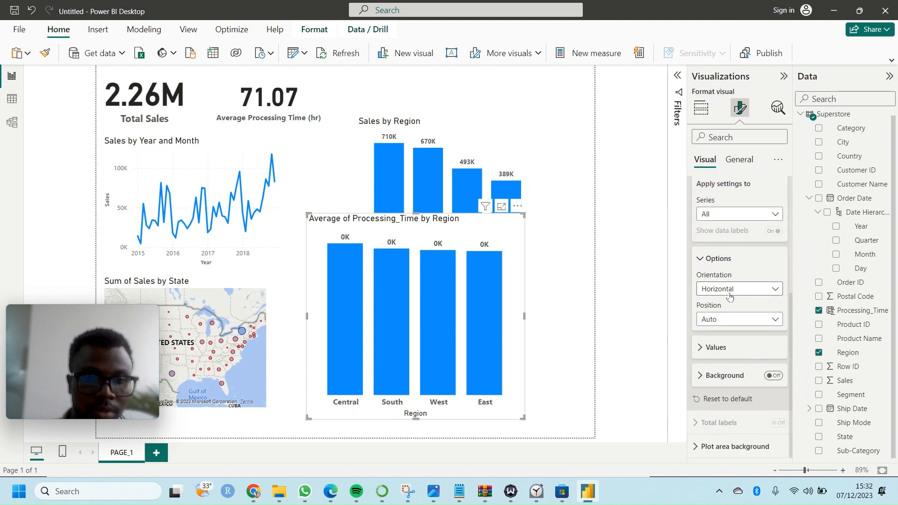
pyautogui.click(714, 349)
pyautogui.scroll(-5, 714, 348)
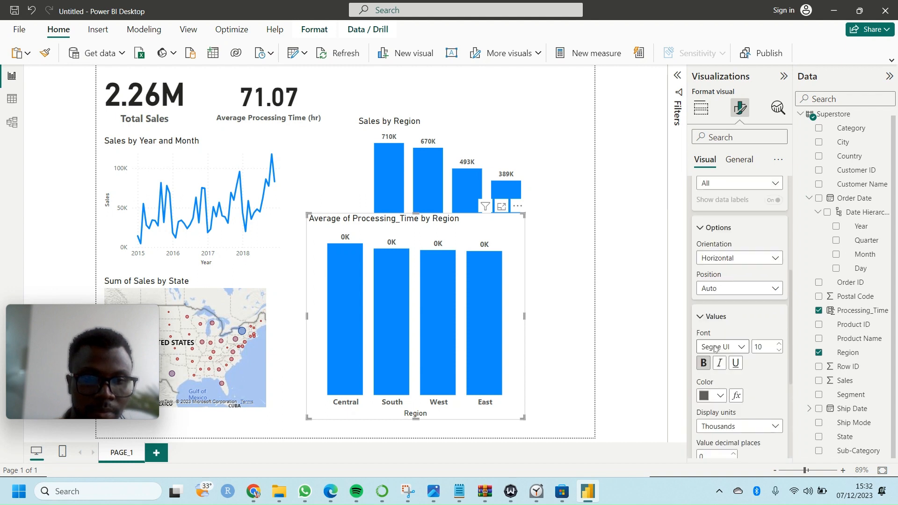
pyautogui.scroll(-1, 714, 348)
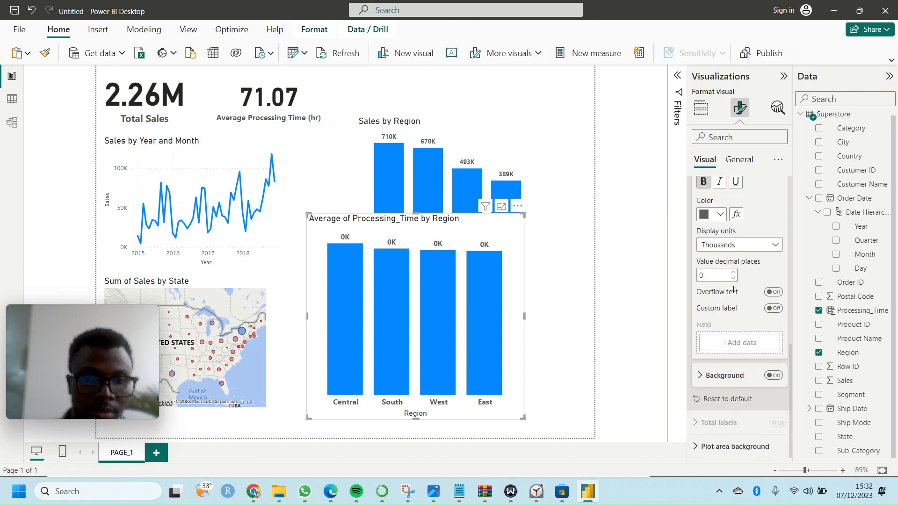
pyautogui.scroll(2, 747, 271)
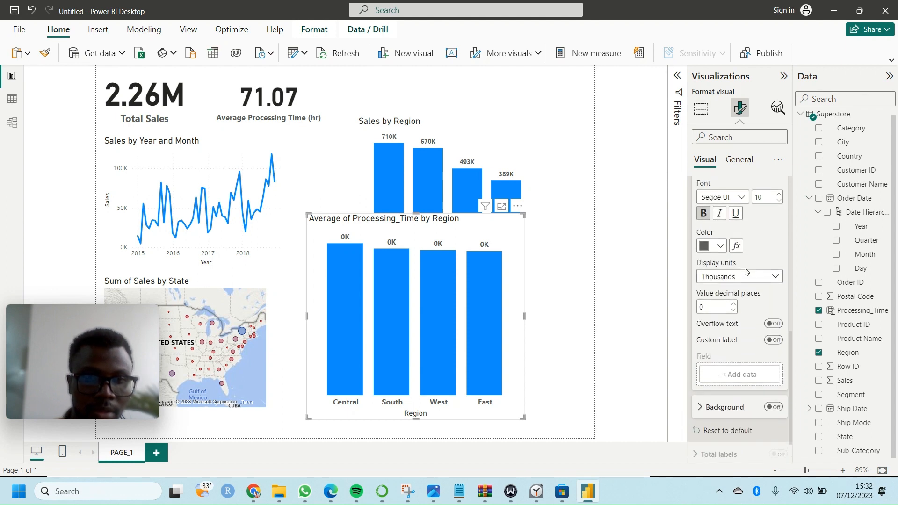
pyautogui.scroll(8, 746, 271)
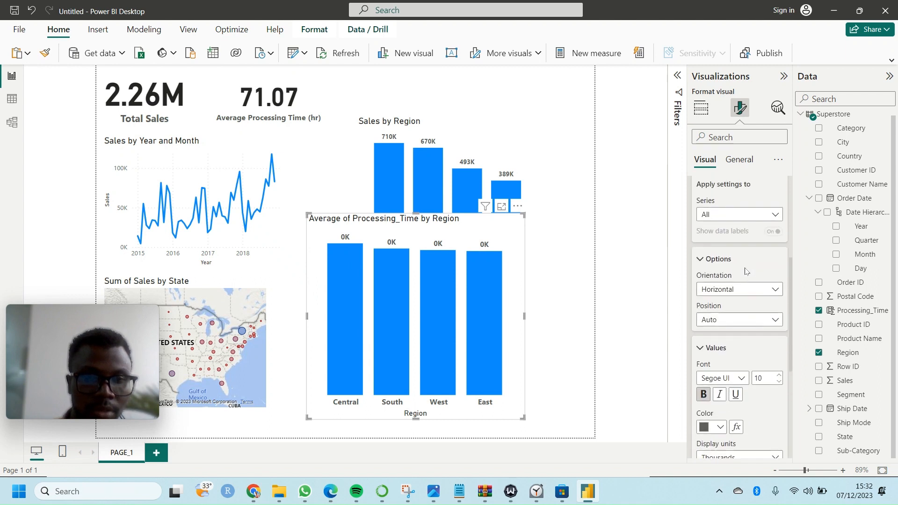
pyautogui.scroll(3, 745, 271)
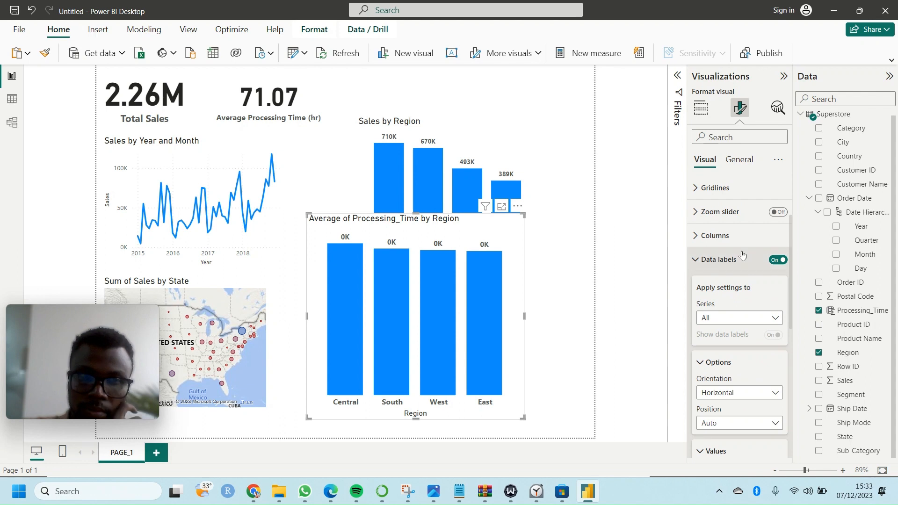
pyautogui.scroll(4, 739, 268)
pyautogui.scroll(-15, 740, 267)
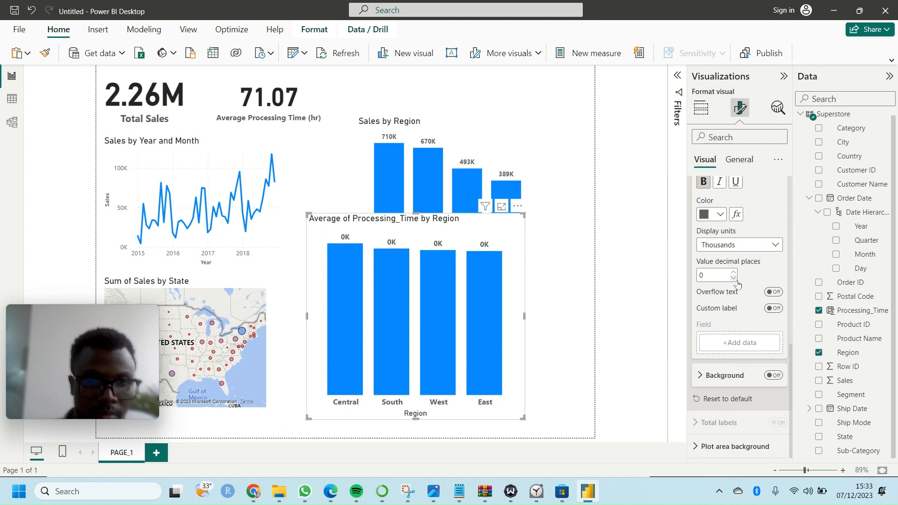
pyautogui.click(774, 250)
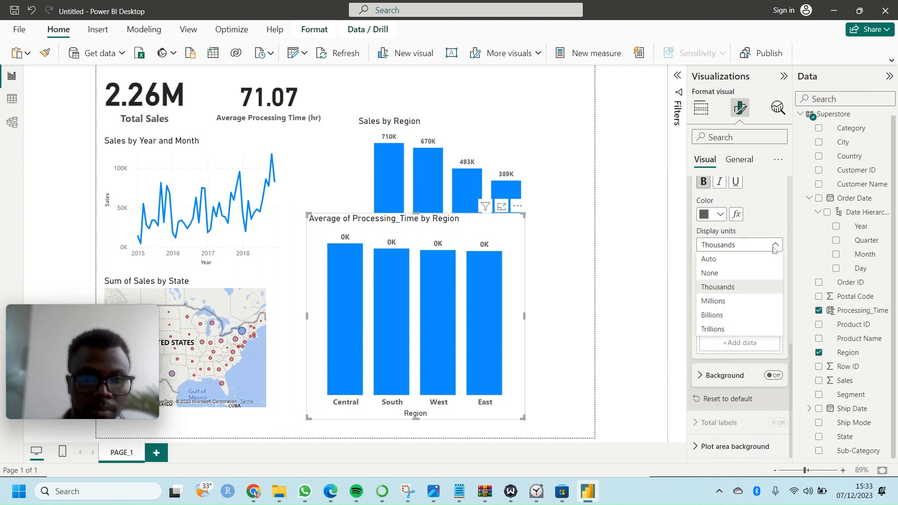
# Search the chart's format settings for "dis" to isolate the display units options
pyautogui.click(724, 137)
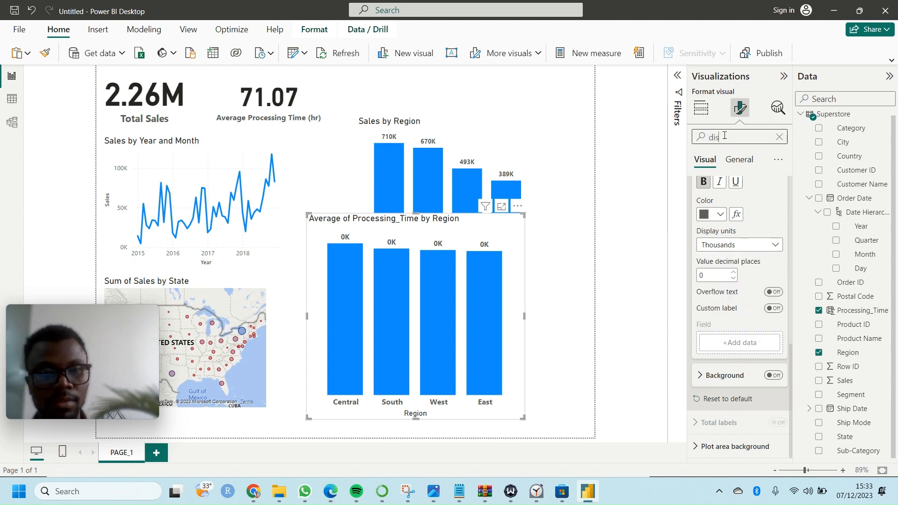
pyautogui.write('dis')
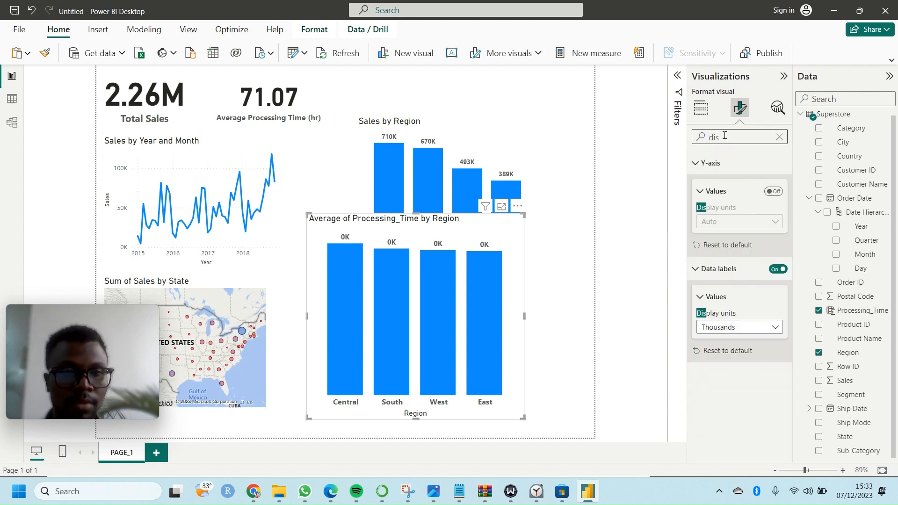
pyautogui.click(773, 191)
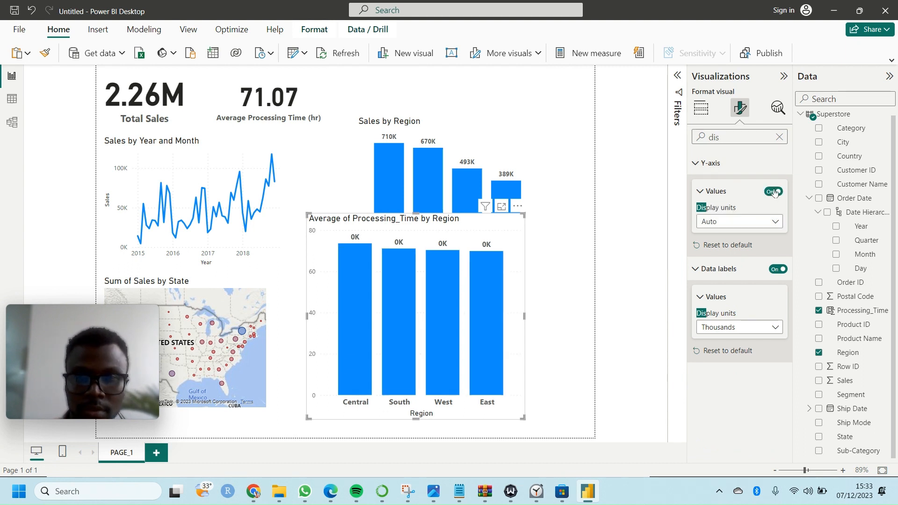
pyautogui.click(775, 223)
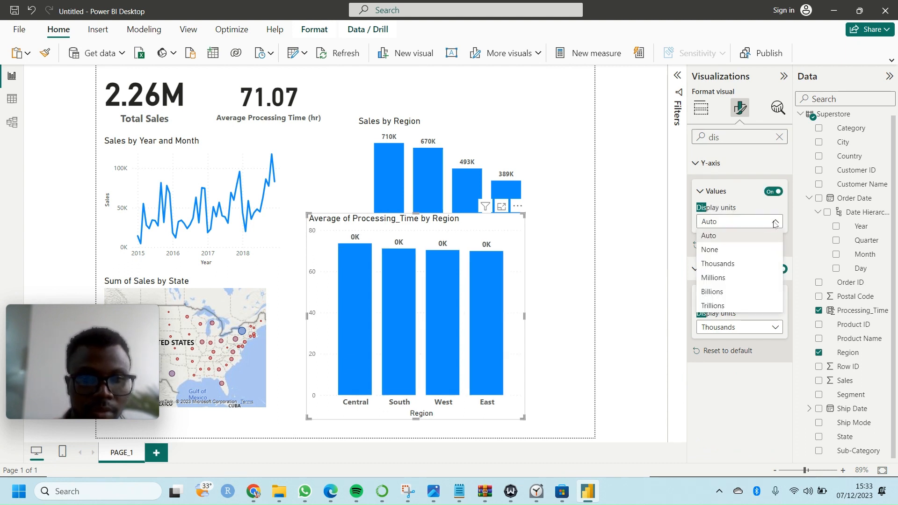
pyautogui.click(775, 223)
pyautogui.click(772, 191)
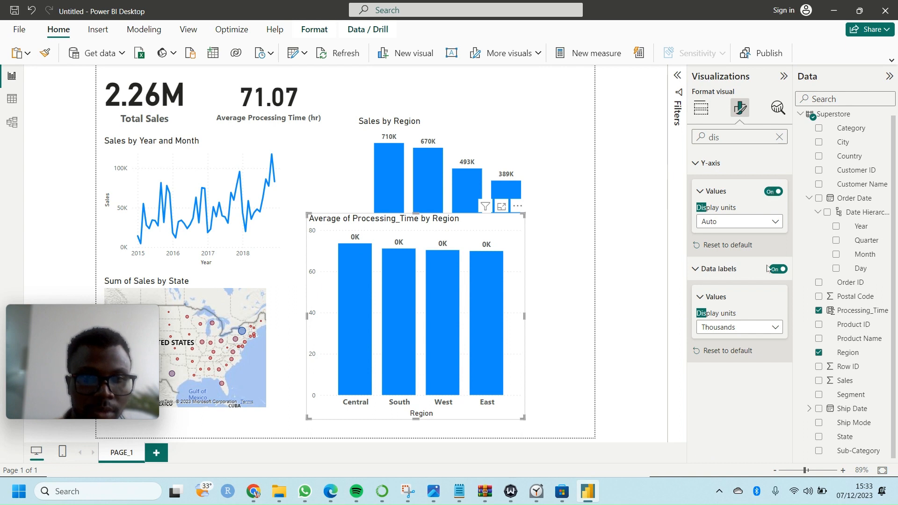
# Set the display units of the processing time chart's data labels to None
pyautogui.click(767, 330)
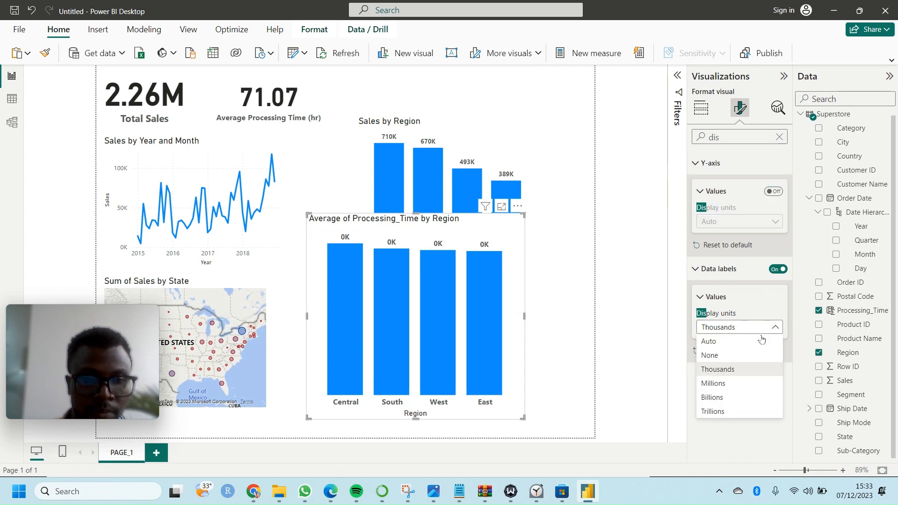
pyautogui.click(743, 357)
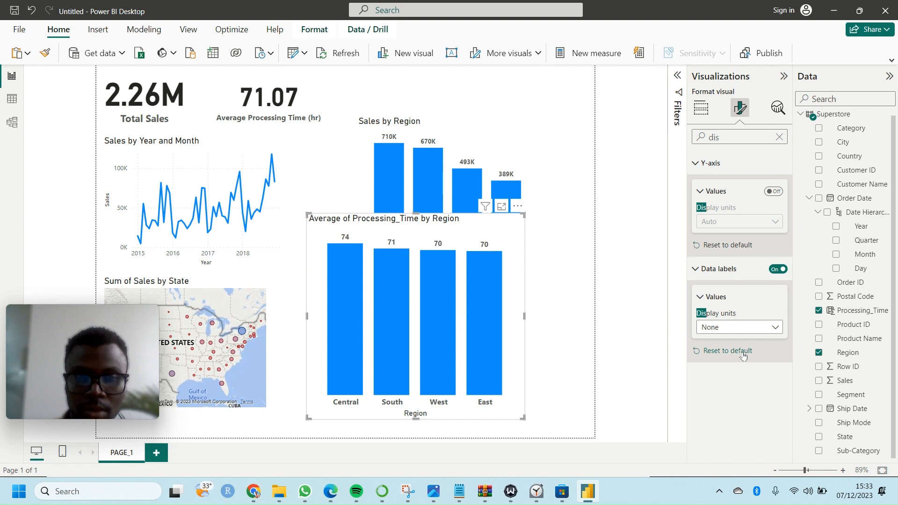
pyautogui.click(773, 330)
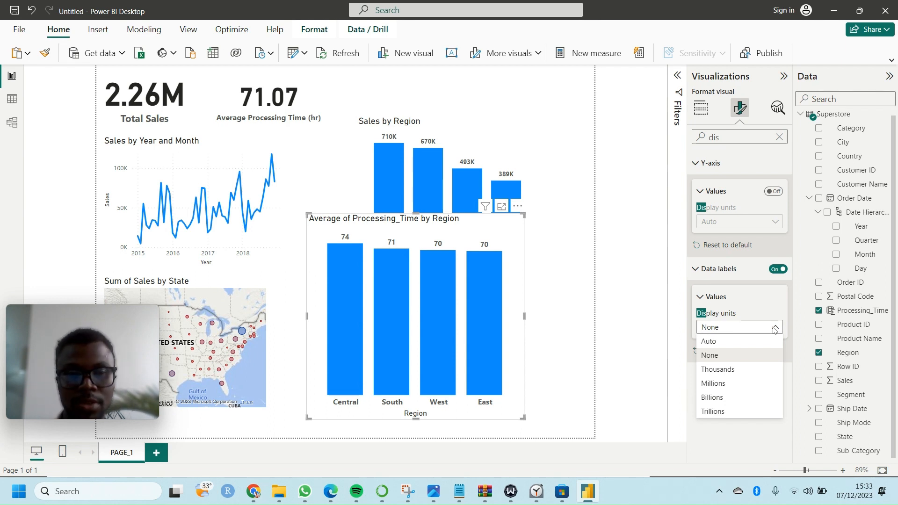
pyautogui.click(746, 287)
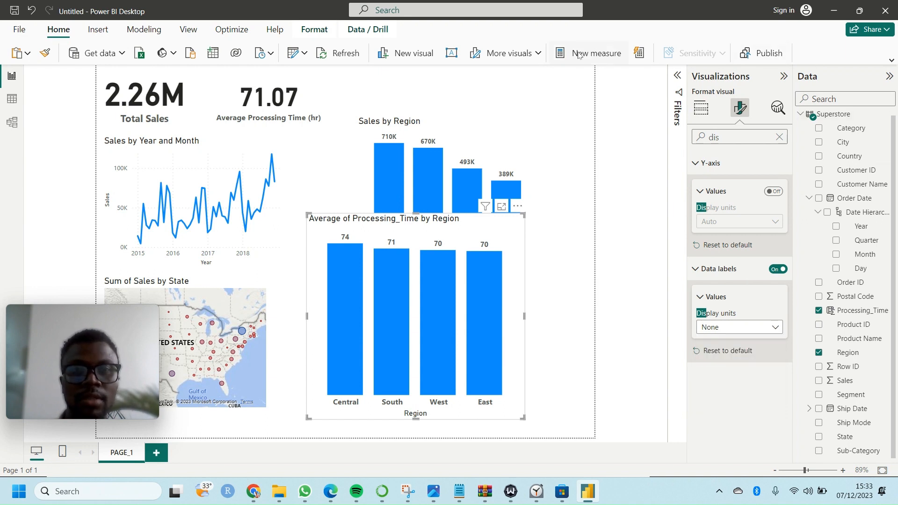
# Start a new measure in the Superstore table and name it AVG_PT in its formula
pyautogui.click(547, 245)
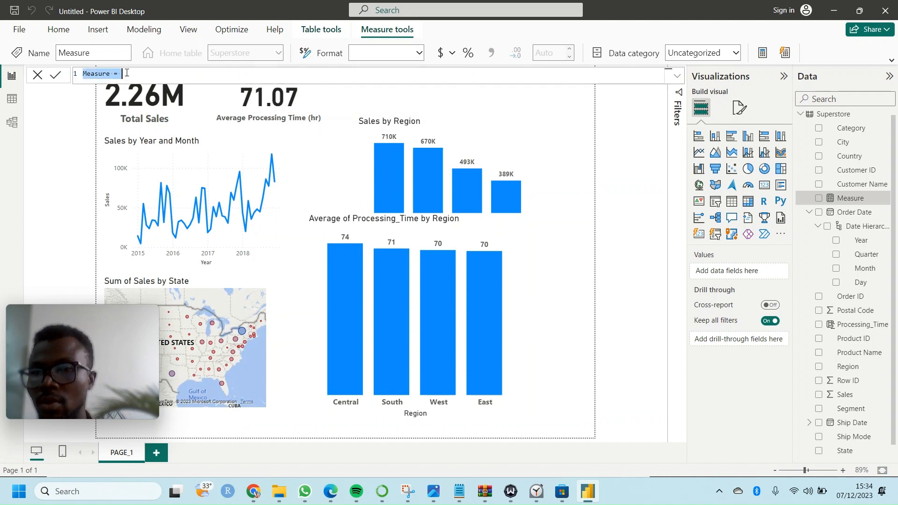
pyautogui.click(112, 73)
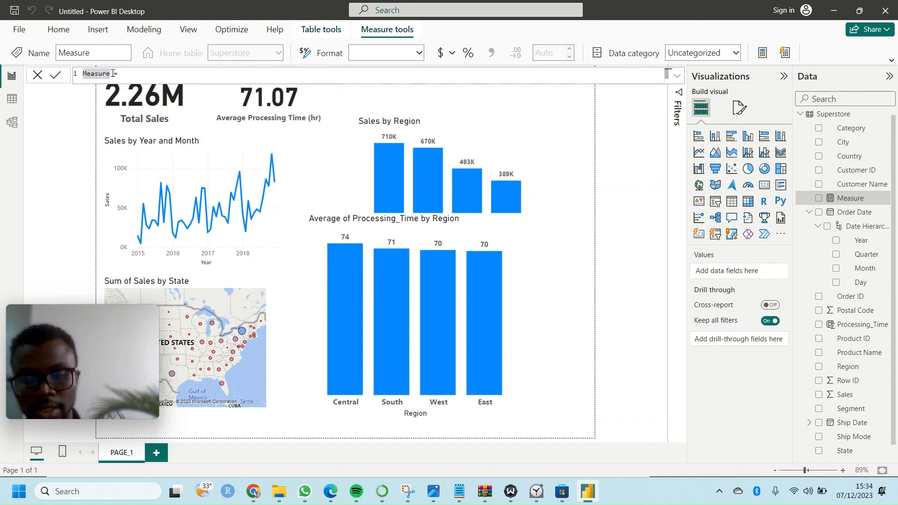
pyautogui.press('BackSpace')
pyautogui.press('BackSpace')
pyautogui.press('BackSpace')
pyautogui.press('BackSpace')
pyautogui.press('BackSpace')
pyautogui.press('BackSpace')
pyautogui.press('BackSpace')
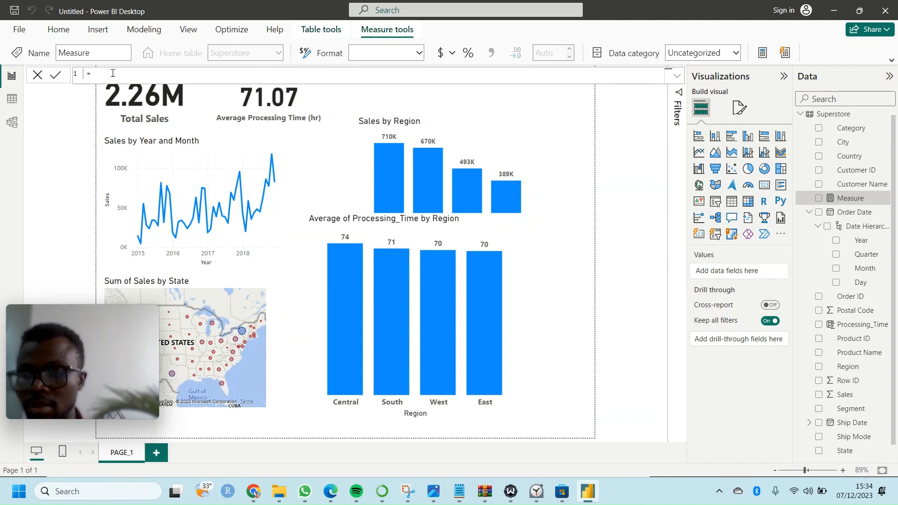
pyautogui.press('capslock')
pyautogui.write('AVG ')
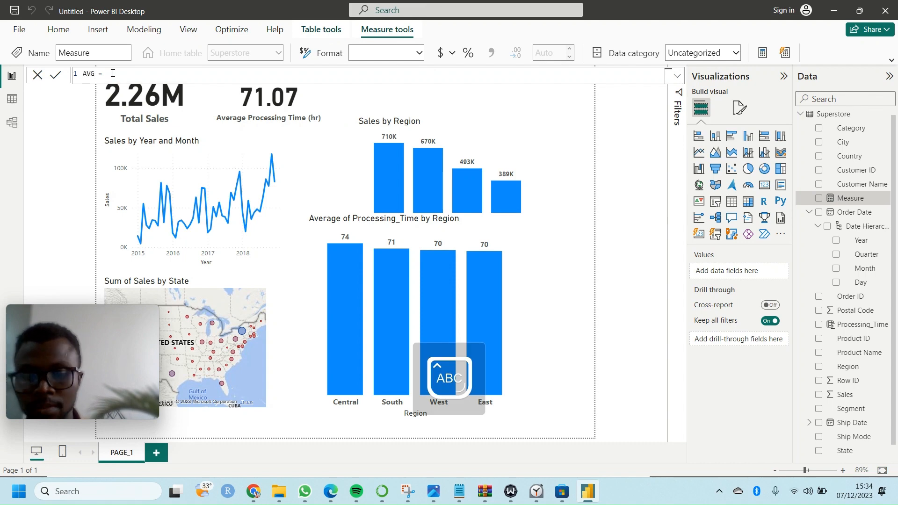
pyautogui.write('_')
pyautogui.write('PT')
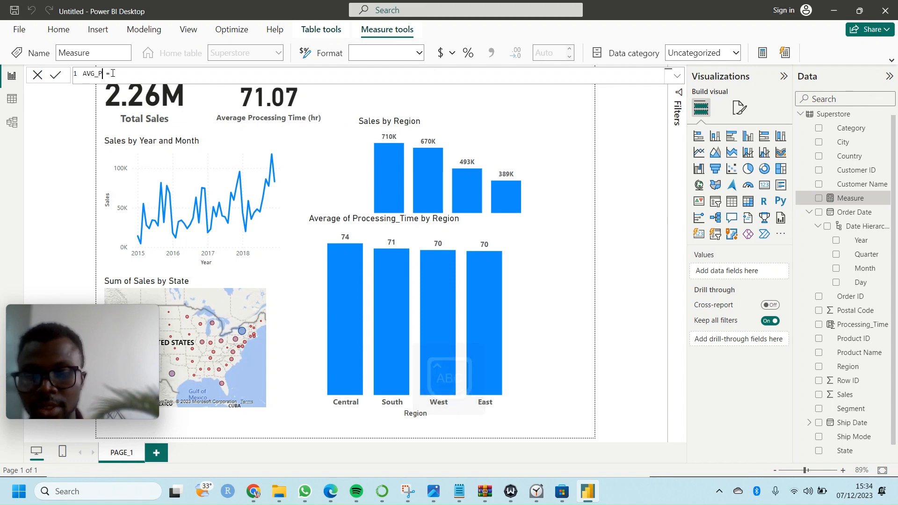
# Define the AVG_PT measure as AVERAGE(Superstore[Processing_Time]) and commit the formula
pyautogui.click(123, 73)
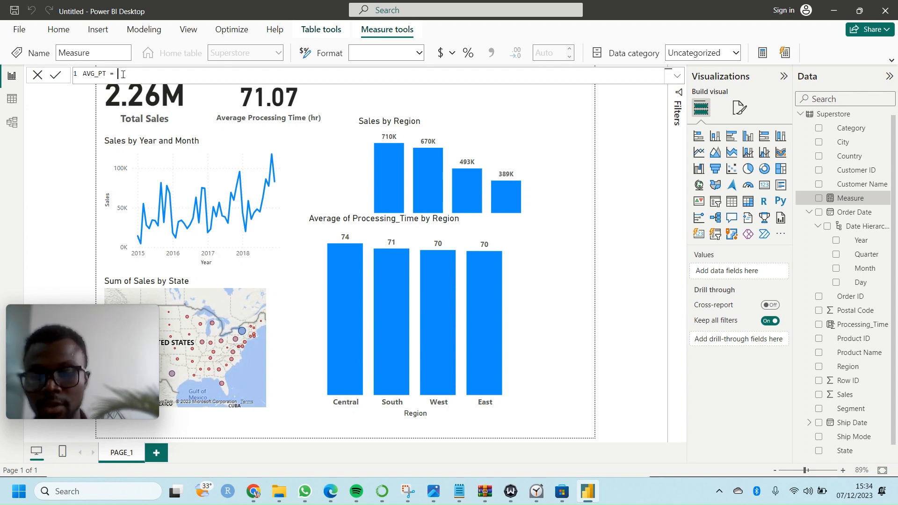
pyautogui.write('AVERAGE(')
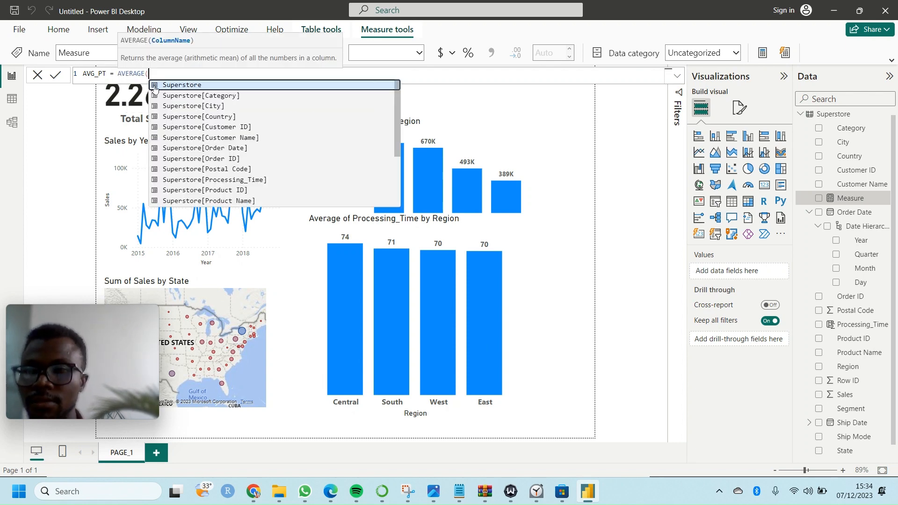
pyautogui.click(155, 87)
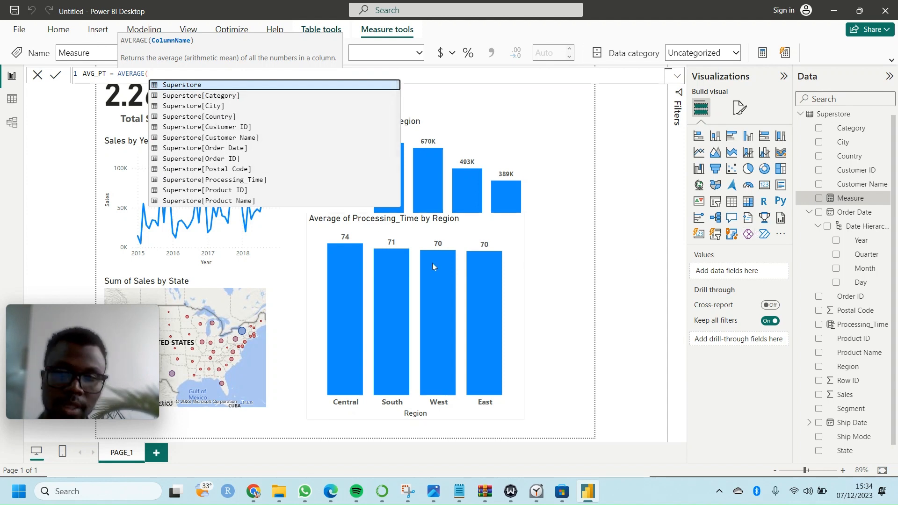
pyautogui.scroll(-3, 272, 176)
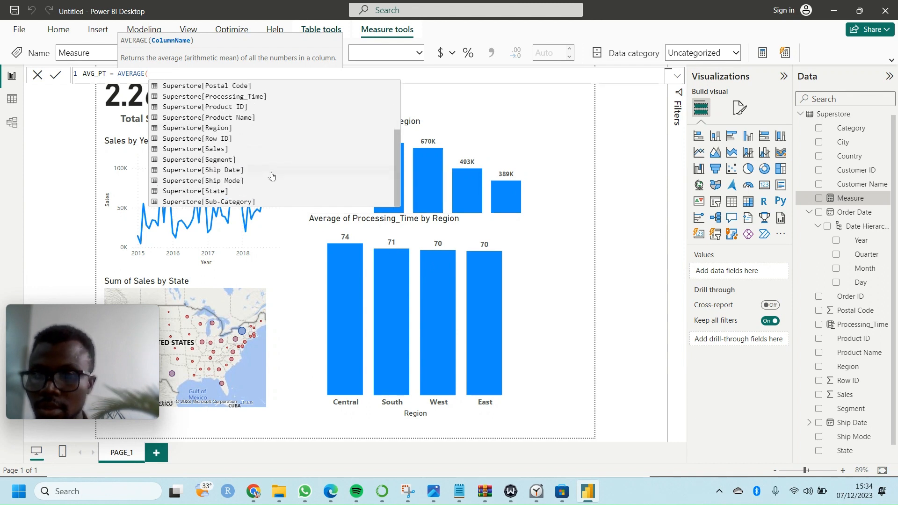
pyautogui.scroll(4, 272, 176)
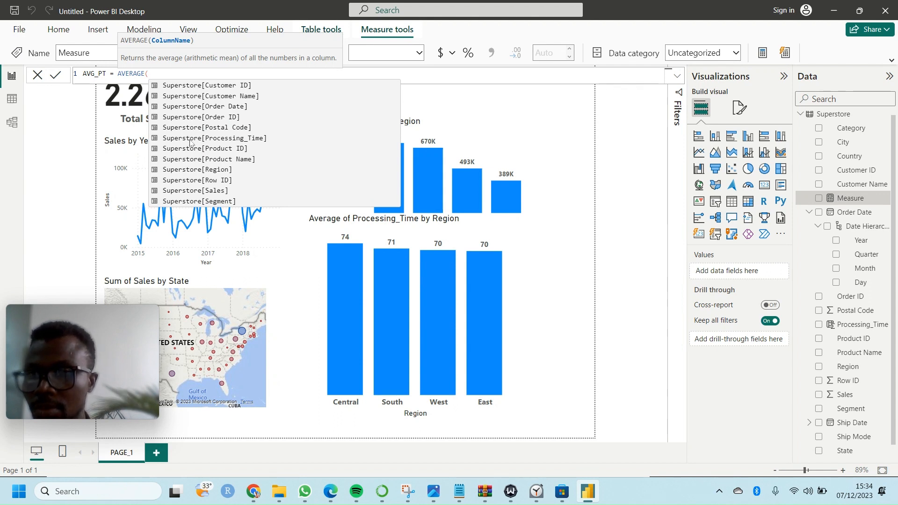
pyautogui.click(183, 123)
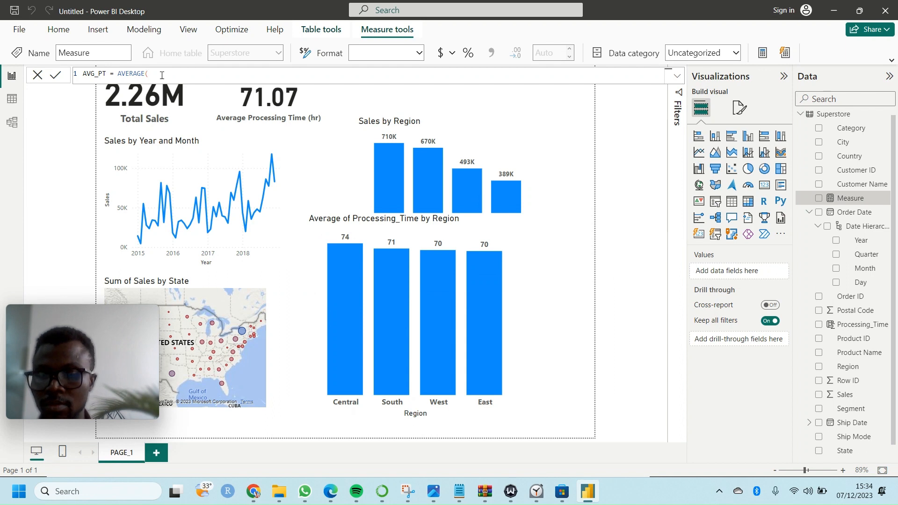
pyautogui.write('SU')
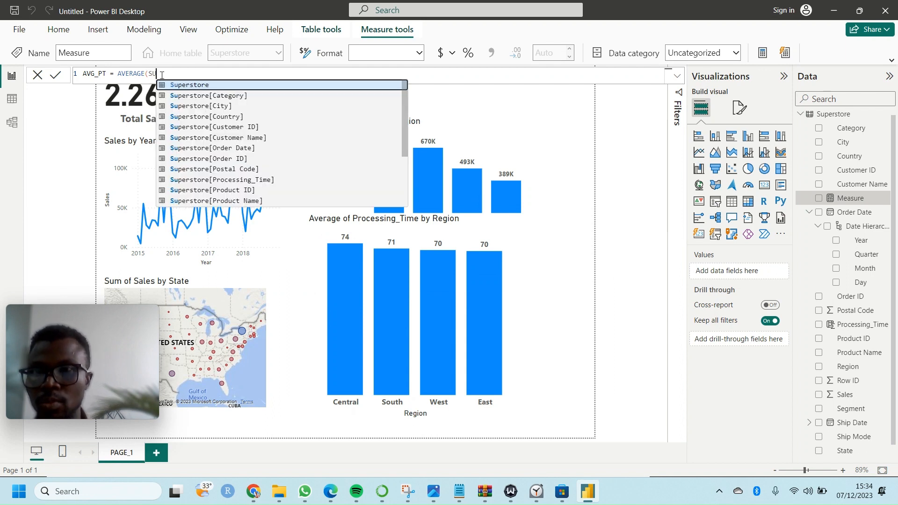
pyautogui.click(232, 181)
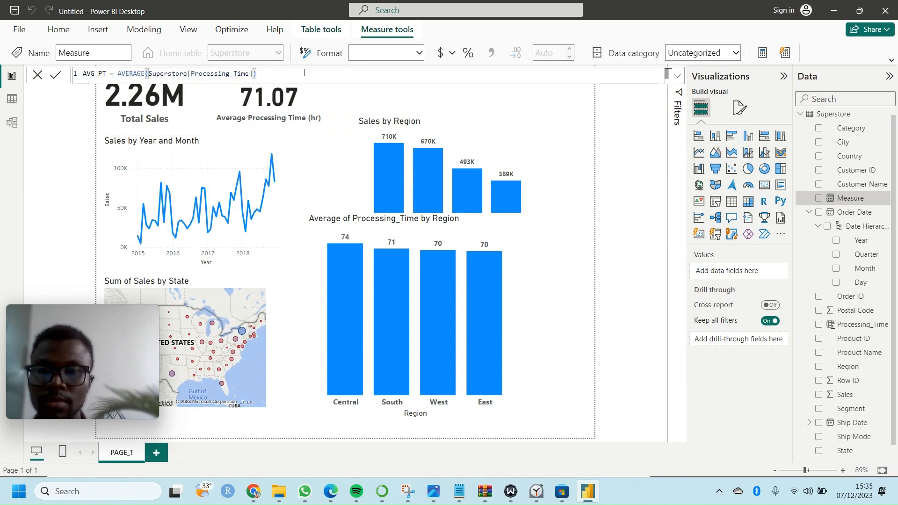
pyautogui.press('Return')
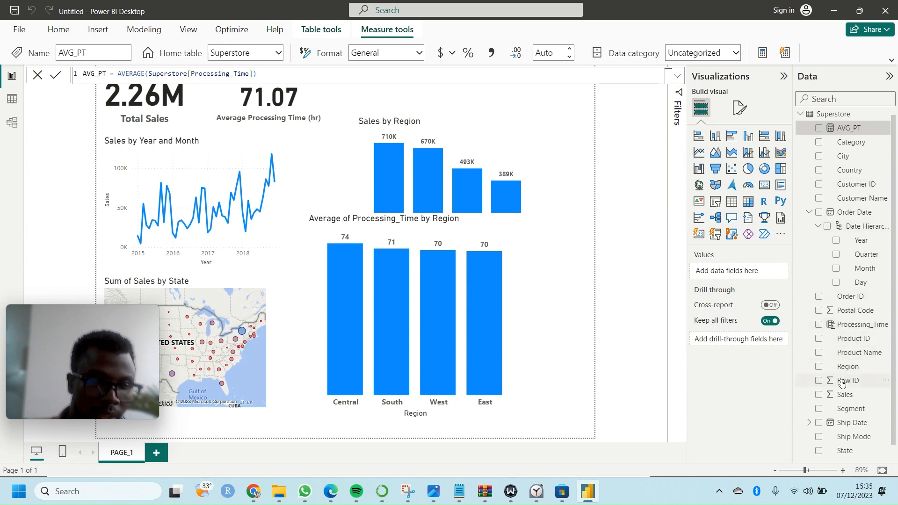
# Replace Processing_Time with the AVG_PT measure as the Y-axis value of the lower regional column chart
pyautogui.scroll(-1, 842, 378)
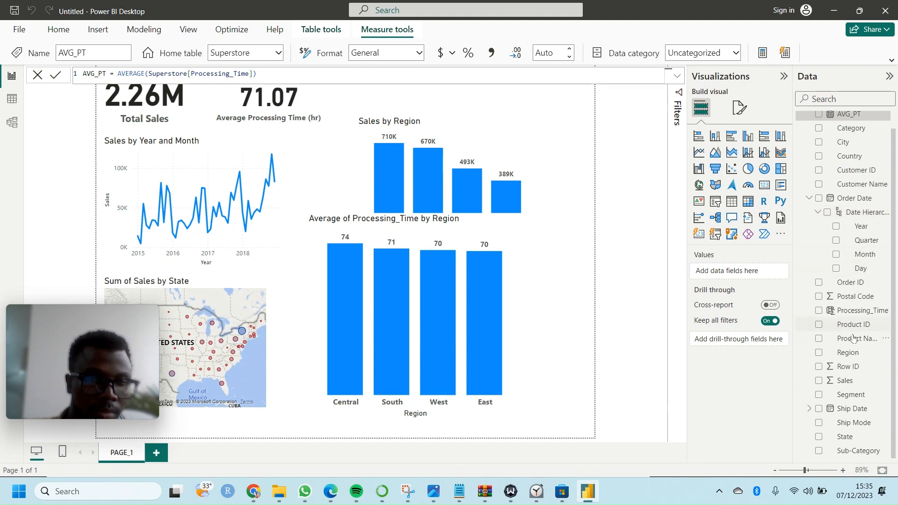
pyautogui.scroll(1, 829, 117)
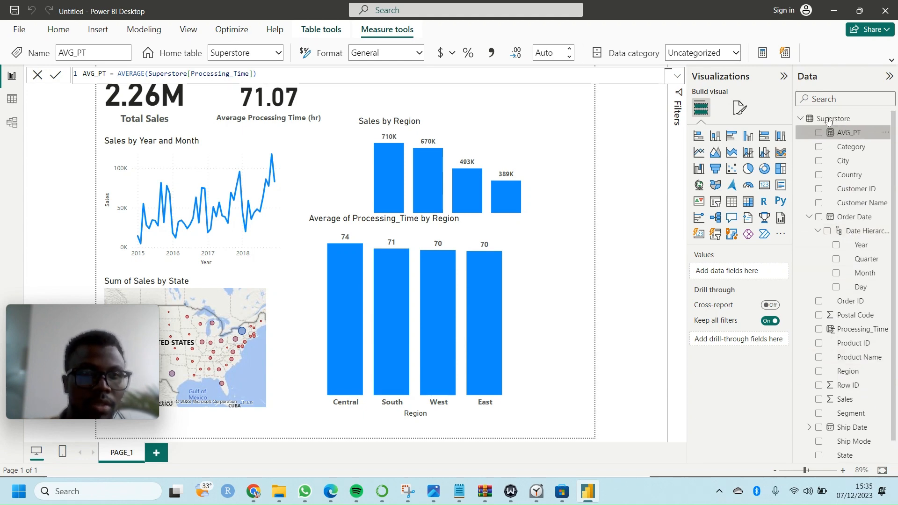
pyautogui.click(507, 251)
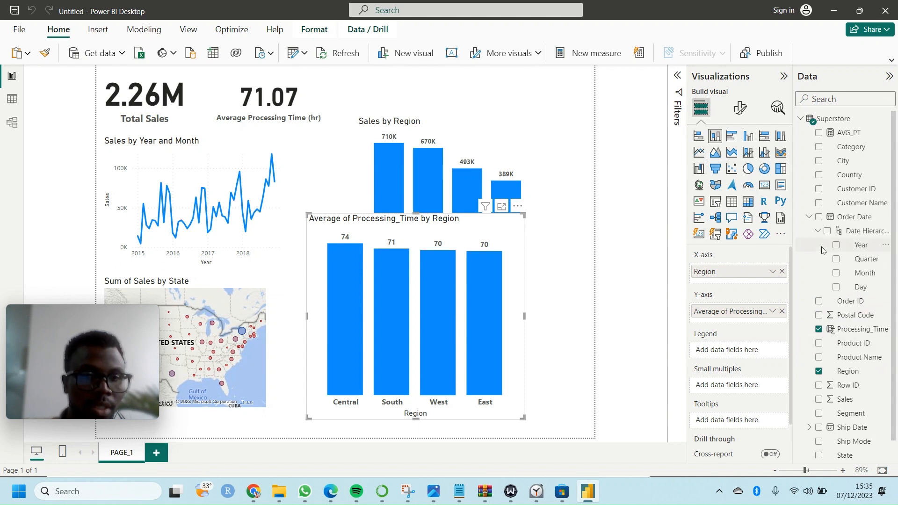
pyautogui.click(818, 329)
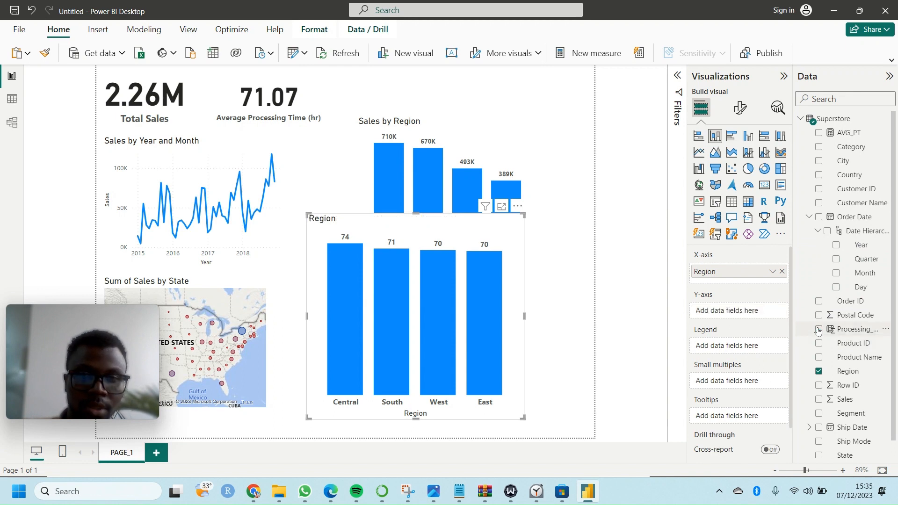
pyautogui.click(818, 134)
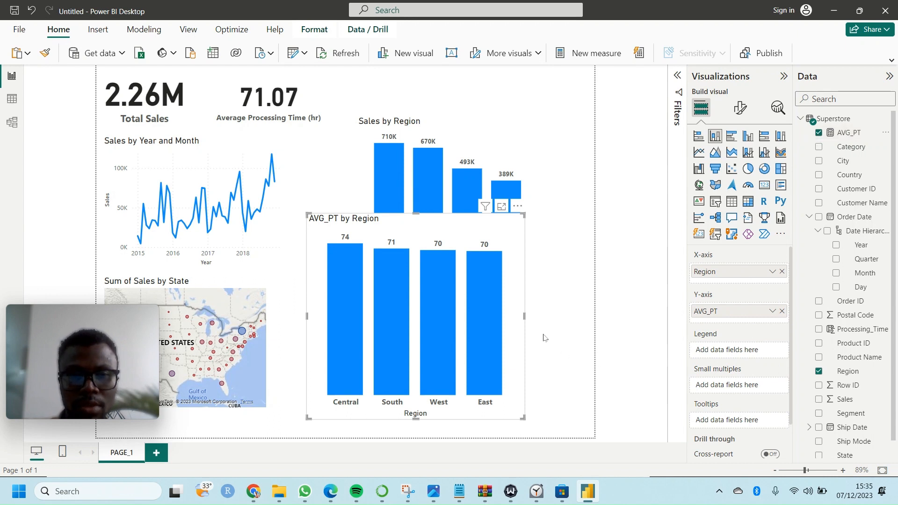
# Examine the options available for the AVG_PT field on the chart's Y-axis
pyautogui.click(771, 310)
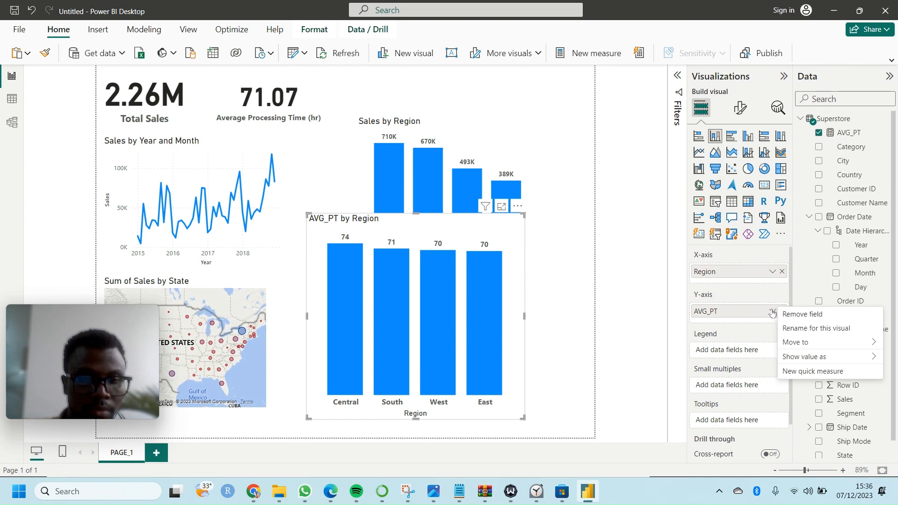
pyautogui.click(752, 297)
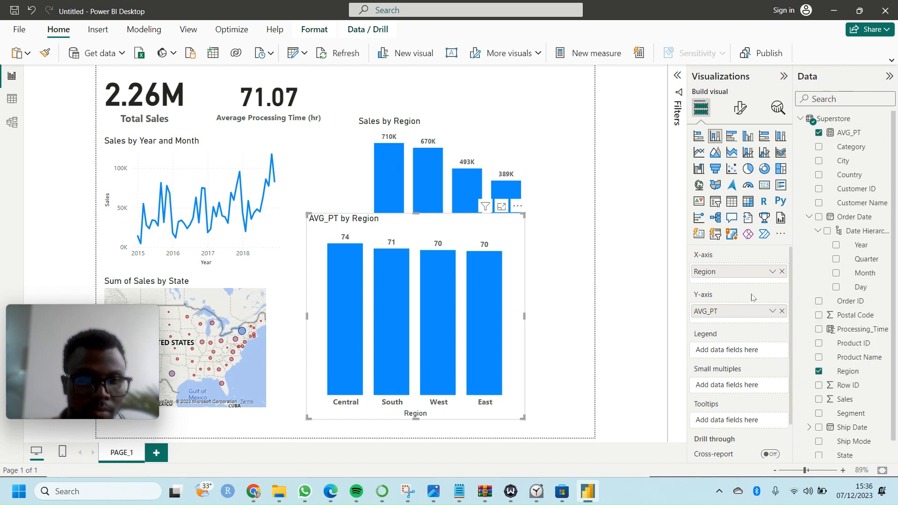
pyautogui.click(772, 312)
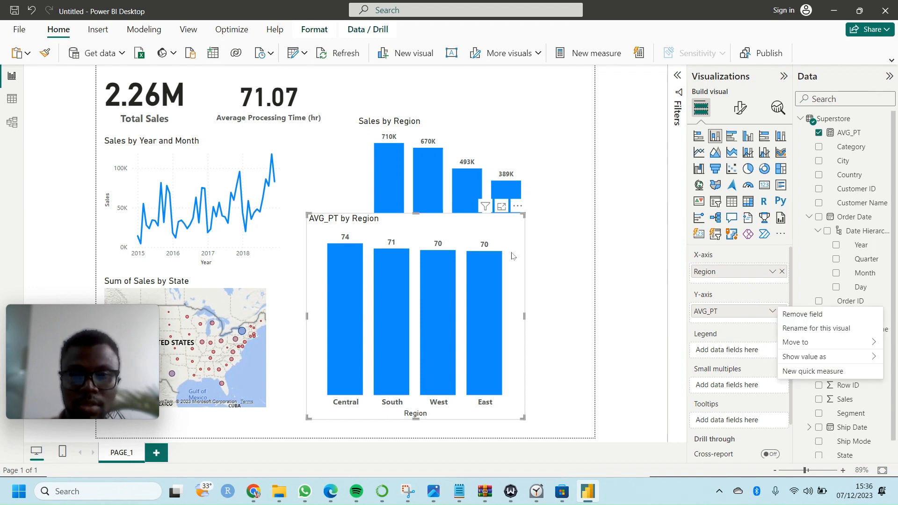
# Clear the chart highlighting and move the AVG_PT by Region chart over the line chart and map, then deselect it
pyautogui.click(306, 213)
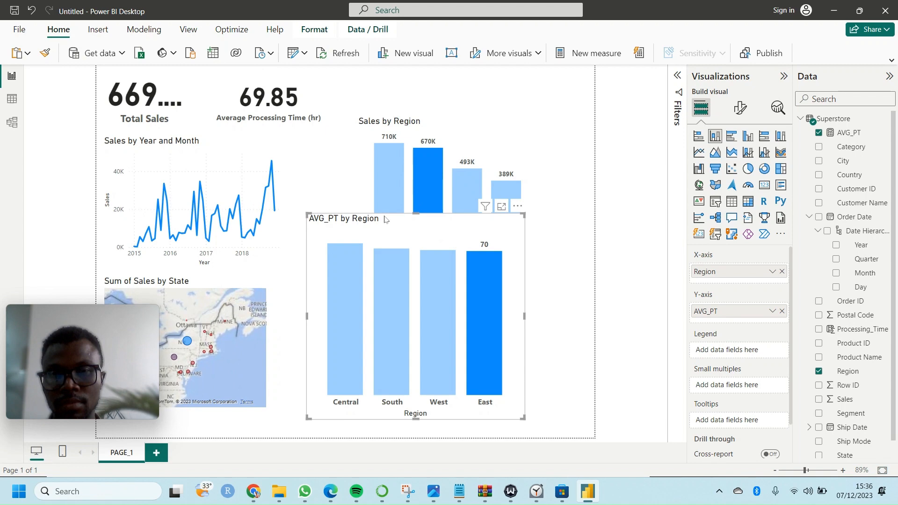
pyautogui.click(365, 200)
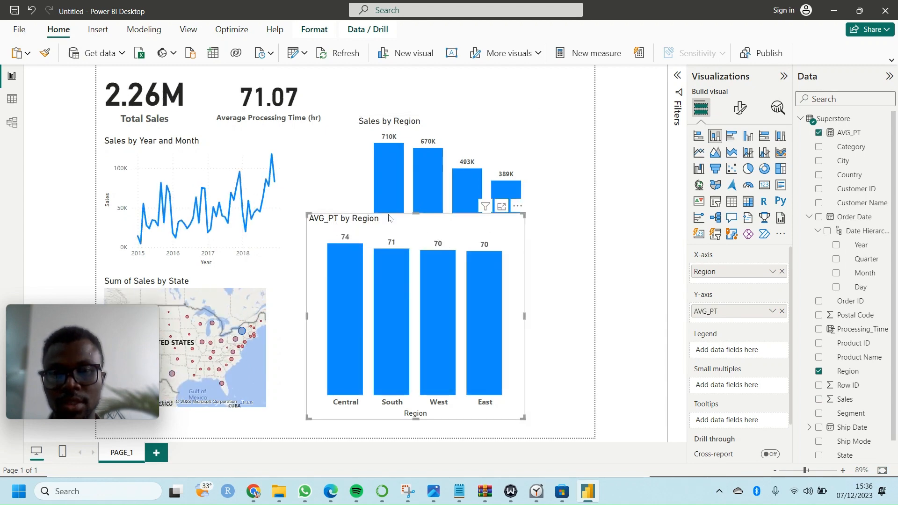
pyautogui.moveTo(425, 227); pyautogui.dragTo(215, 171)
pyautogui.click(627, 237)
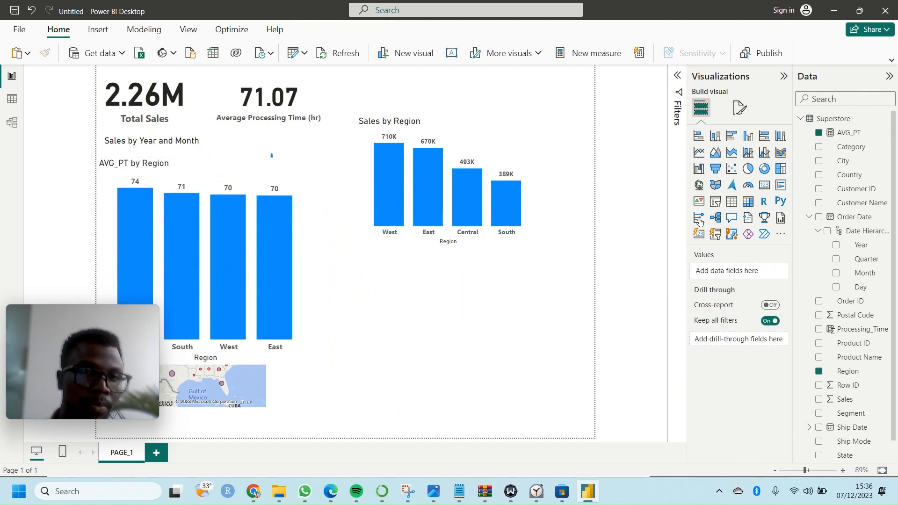
# Add a table below the Sales by Region chart with Region, the sum of Processing_Time and AVG_PT as columns
pyautogui.click(732, 202)
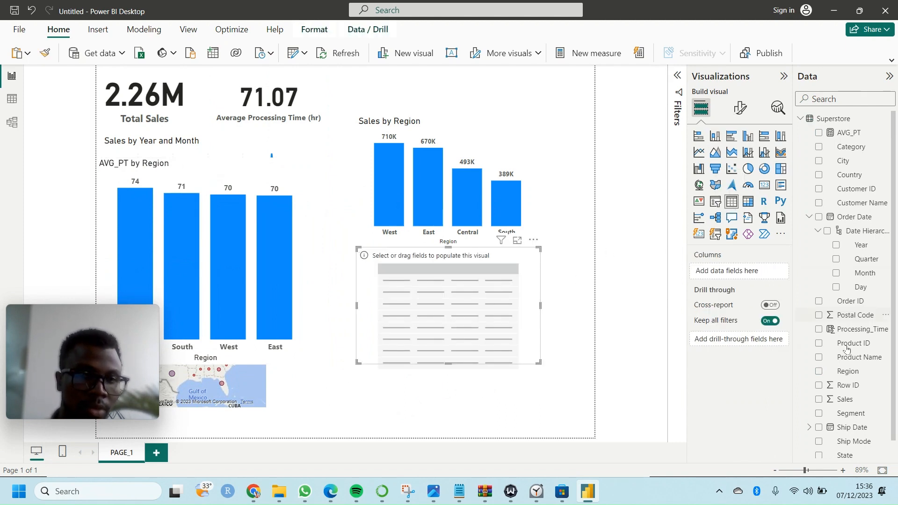
pyautogui.scroll(-1, 847, 428)
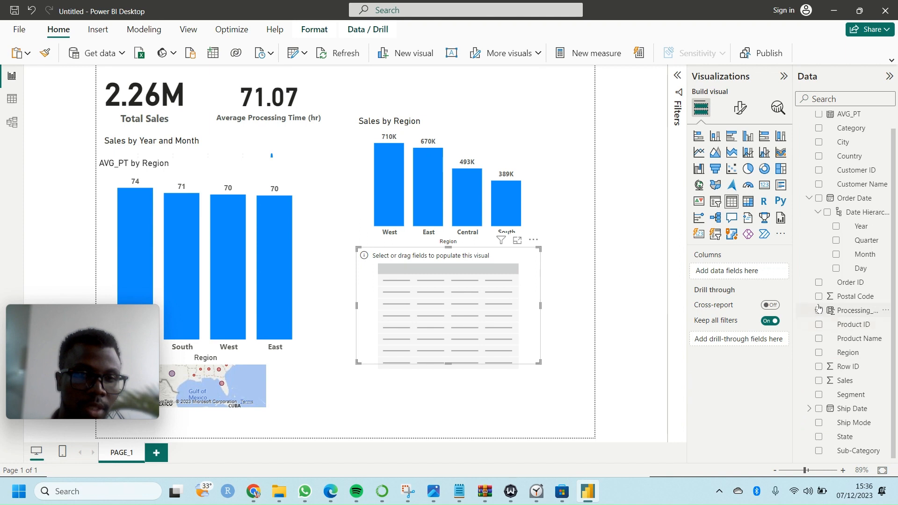
pyautogui.click(819, 354)
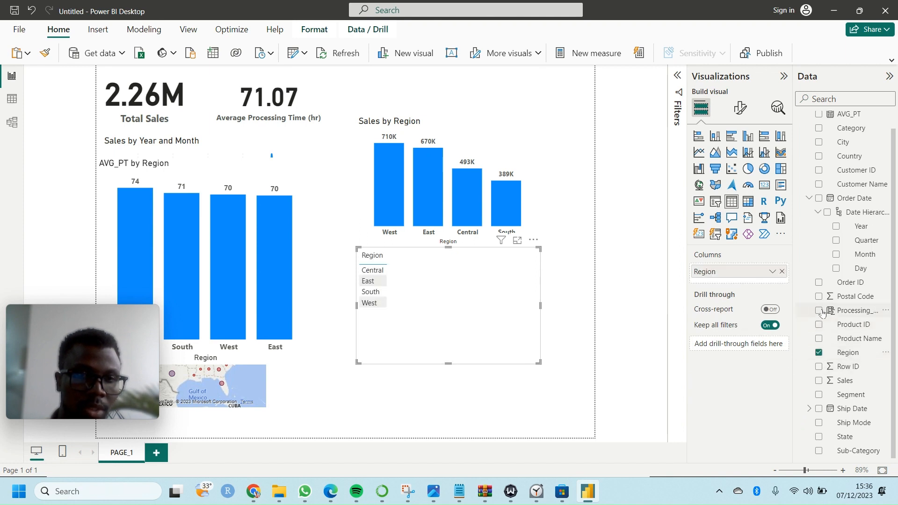
pyautogui.click(819, 310)
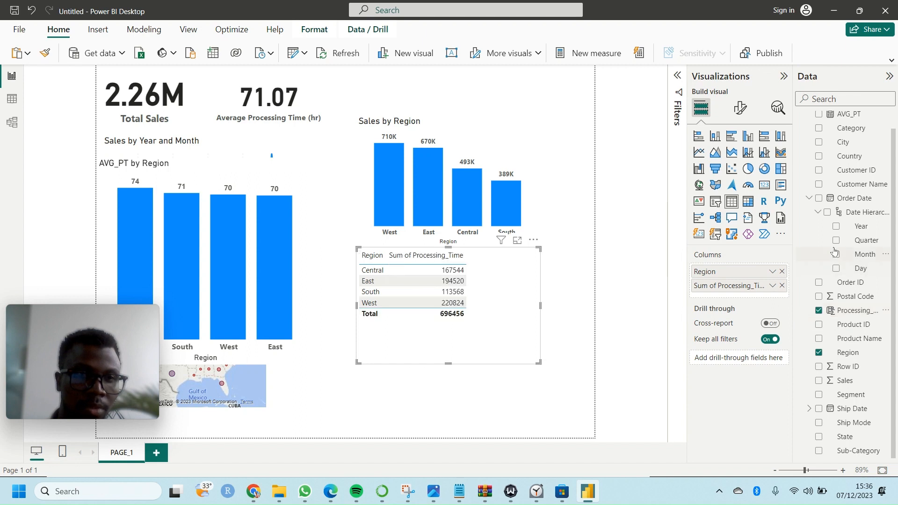
pyautogui.scroll(1, 828, 197)
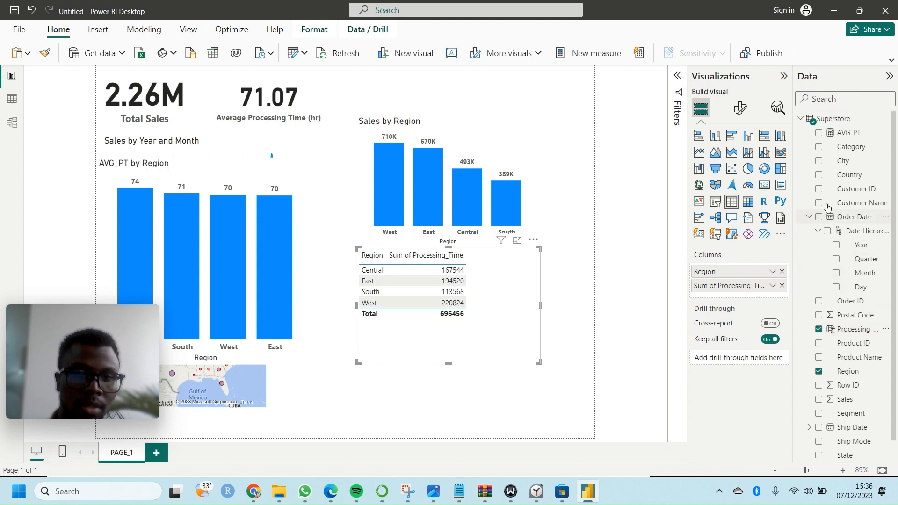
pyautogui.click(820, 133)
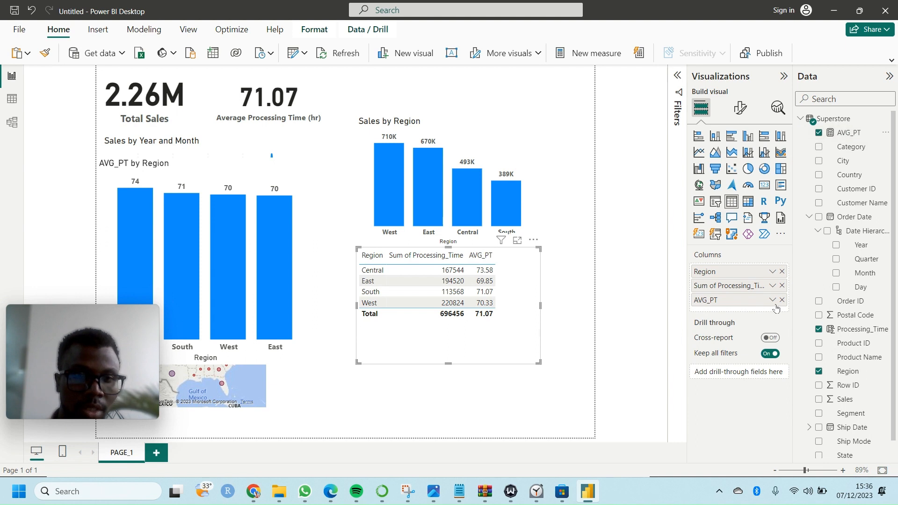
# Compare the field options of AVG_PT and Processing_Time in the table, and delete the table
pyautogui.click(772, 300)
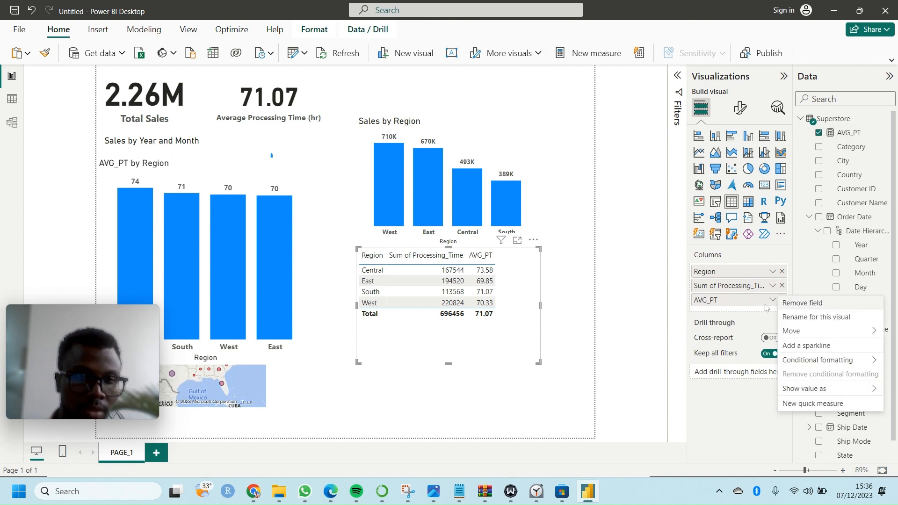
pyautogui.click(772, 286)
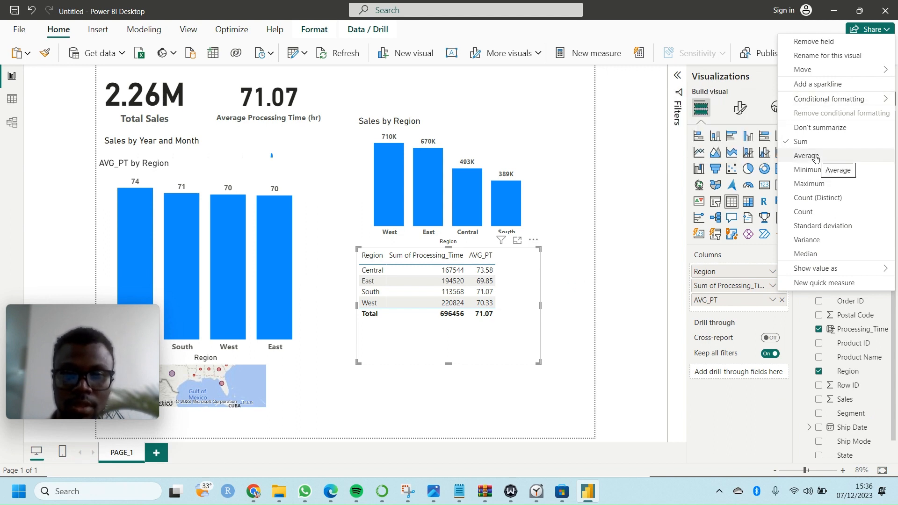
pyautogui.click(525, 338)
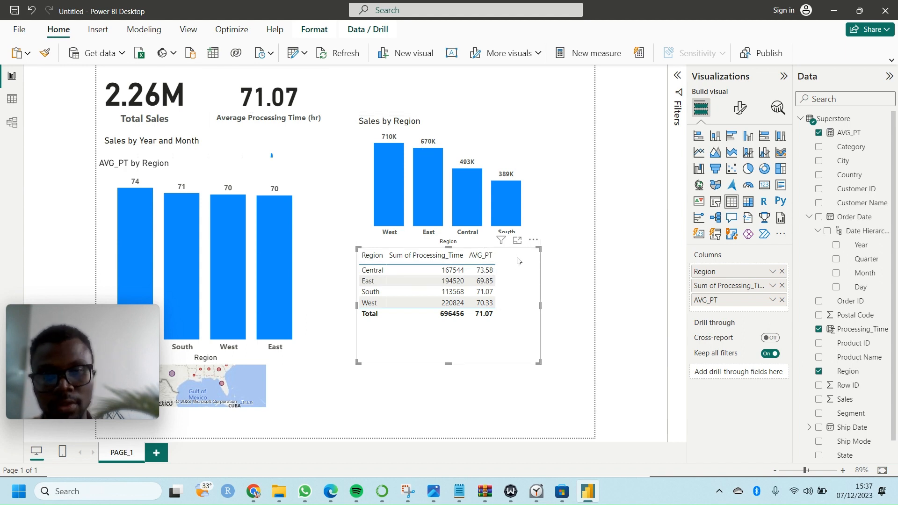
pyautogui.press('Delete')
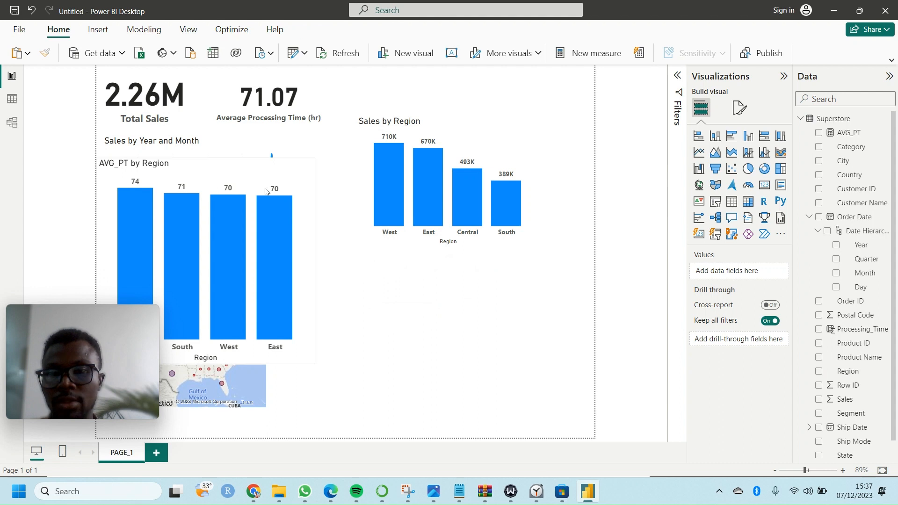
# Move the AVG_PT by Region chart below the Sales by Region chart and check the exact values of its bars
pyautogui.click(191, 172)
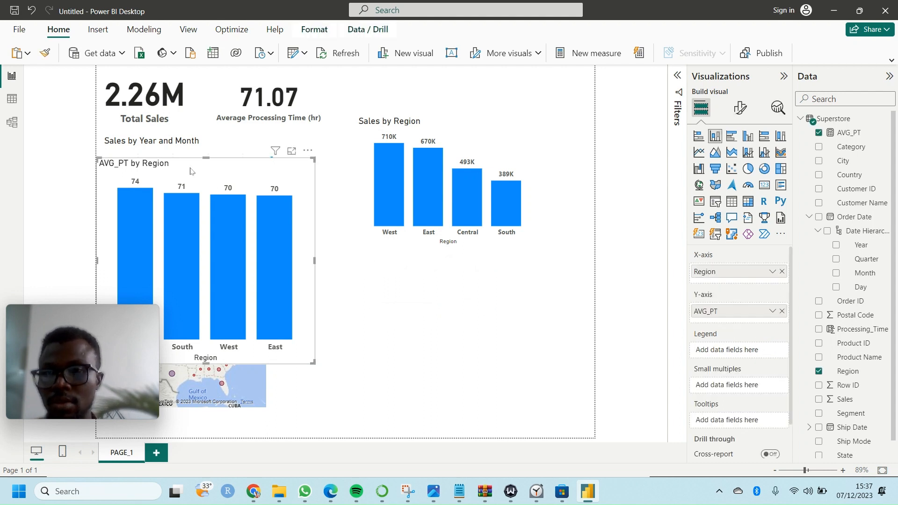
pyautogui.moveTo(191, 172); pyautogui.dragTo(422, 239)
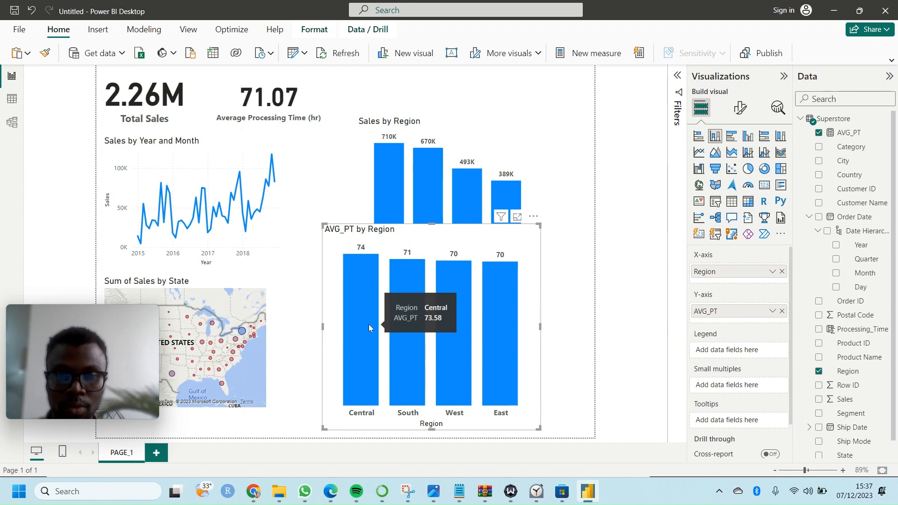
pyautogui.moveTo(512, 290)
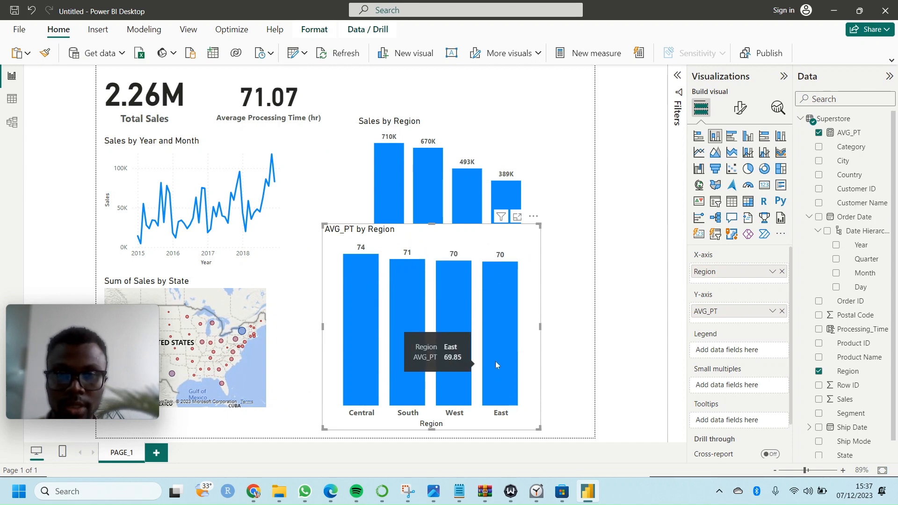
pyautogui.moveTo(368, 341)
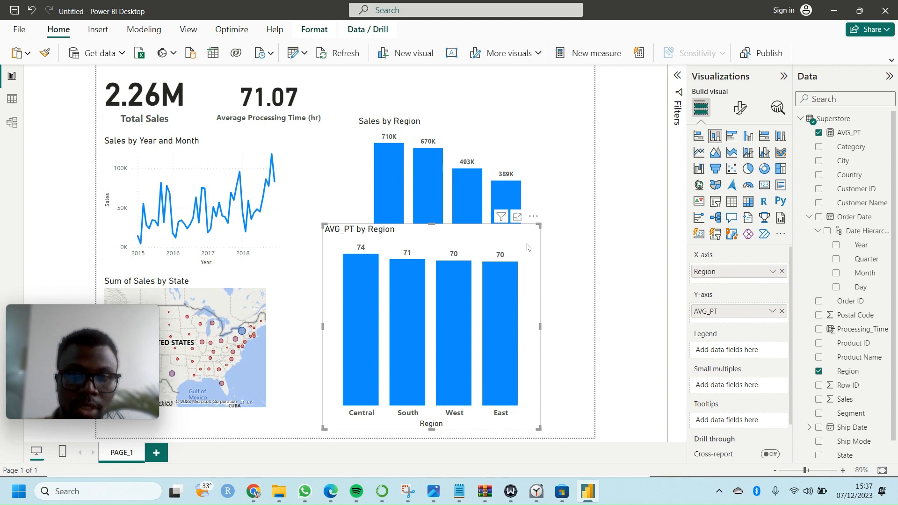
# Rename the AVG_PT field on the lower regional chart's Y-axis to "Average Processing Time" for this visual only
pyautogui.click(773, 312)
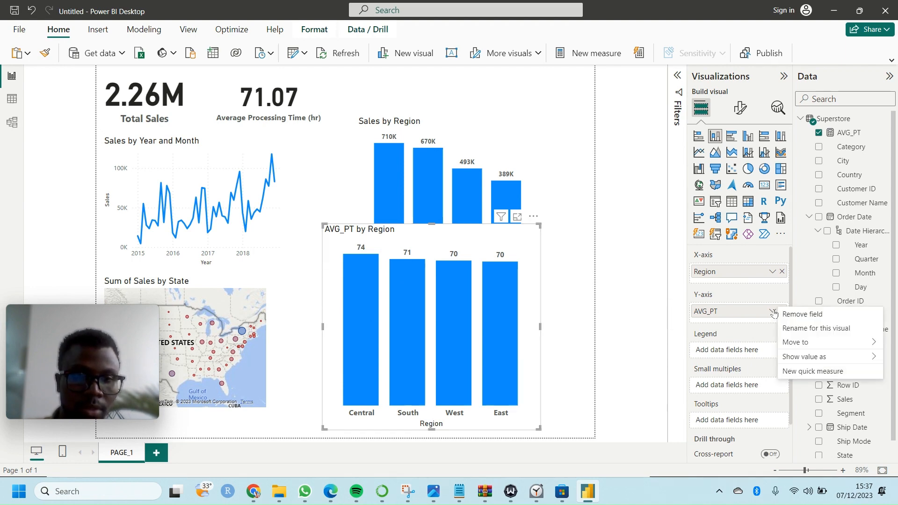
pyautogui.click(801, 329)
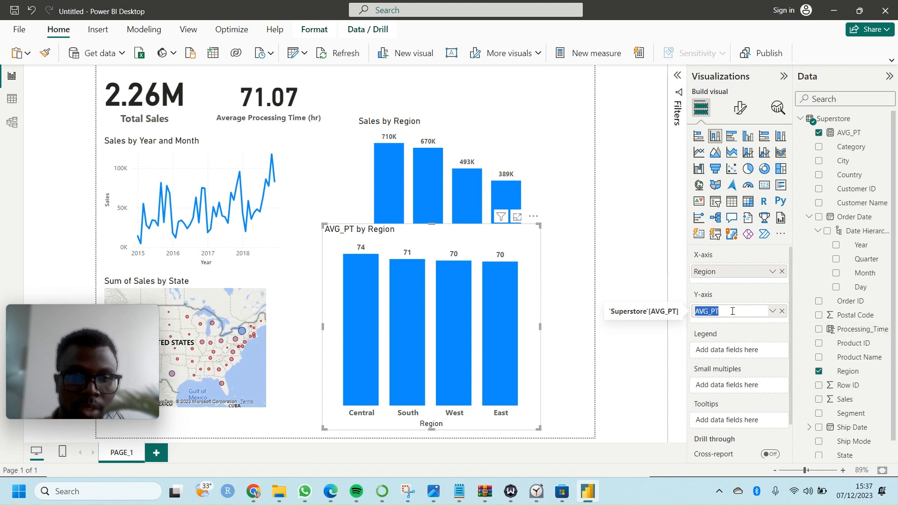
pyautogui.write('A')
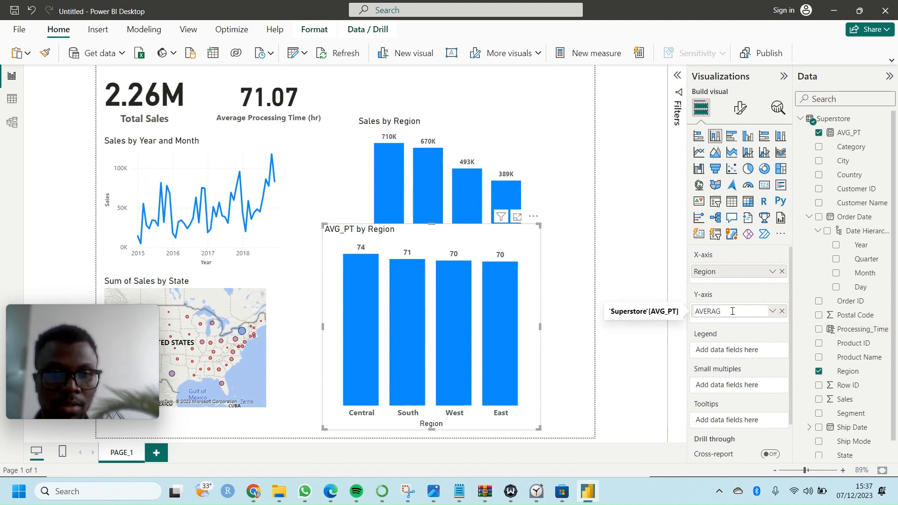
pyautogui.press('BackSpace')
pyautogui.press('BackSpace')
pyautogui.press('BackSpace')
pyautogui.press('BackSpace')
pyautogui.press('BackSpace')
pyautogui.press('BackSpace')
pyautogui.press('capslock')
pyautogui.write('A')
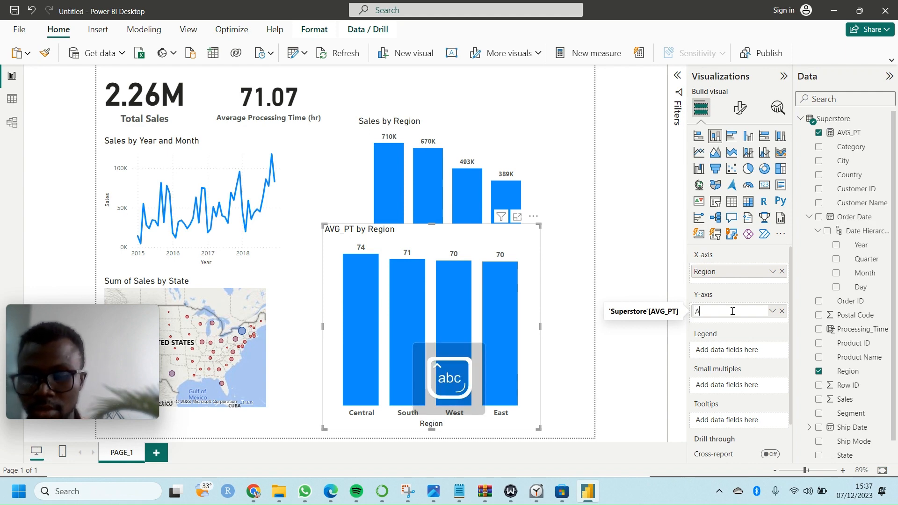
pyautogui.write('verag')
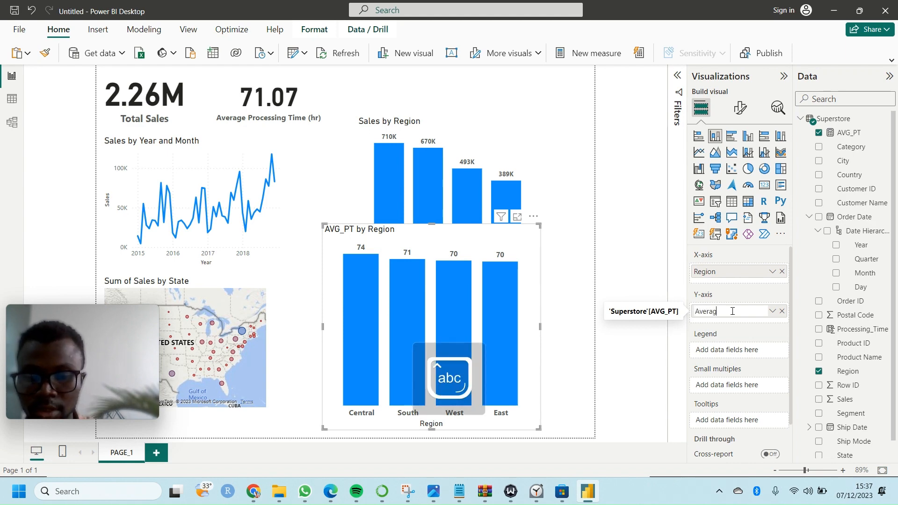
pyautogui.write('e ')
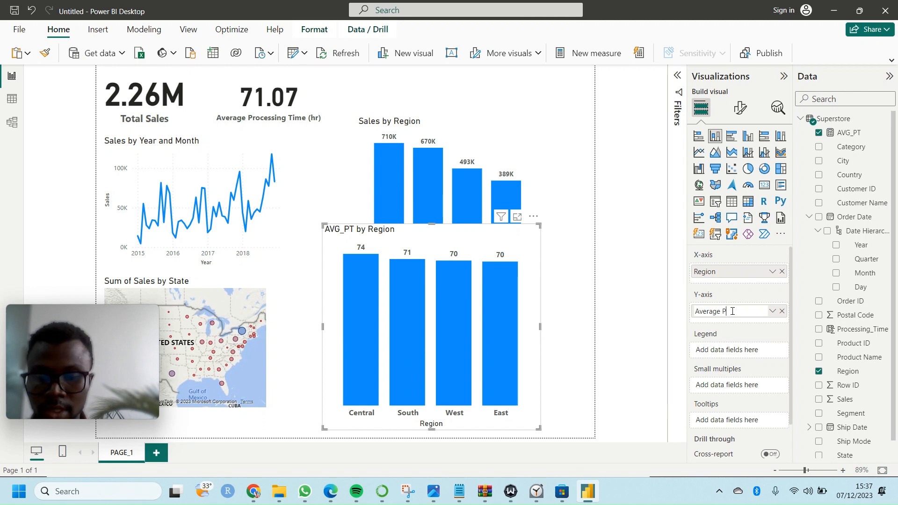
pyautogui.write('Processi')
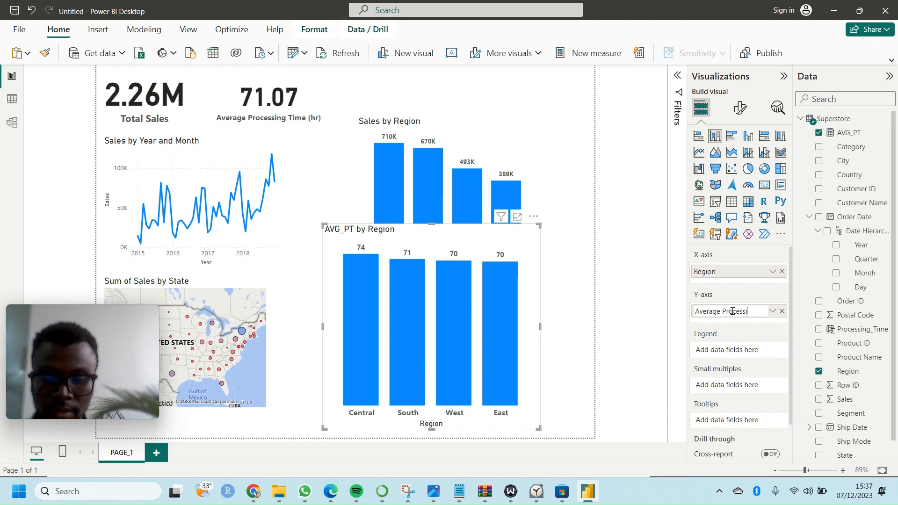
pyautogui.write('ng Ti')
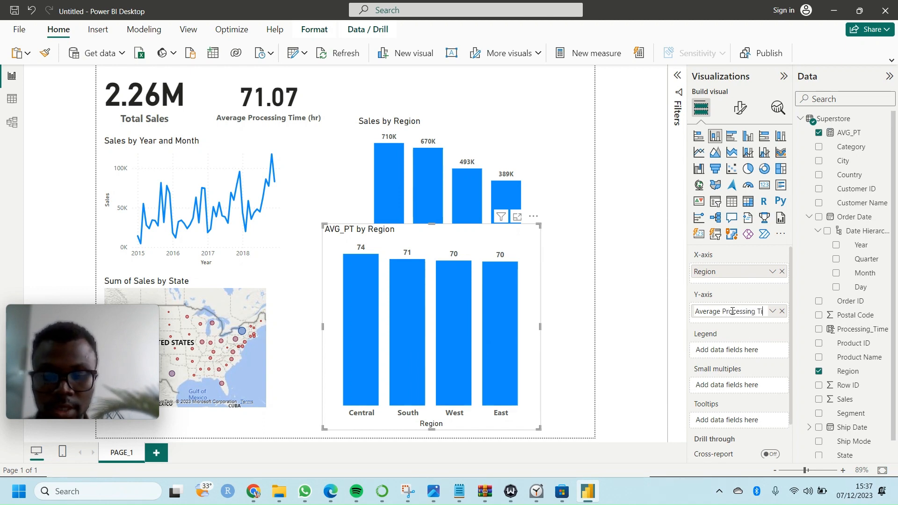
pyautogui.write('me')
pyautogui.press('Return')
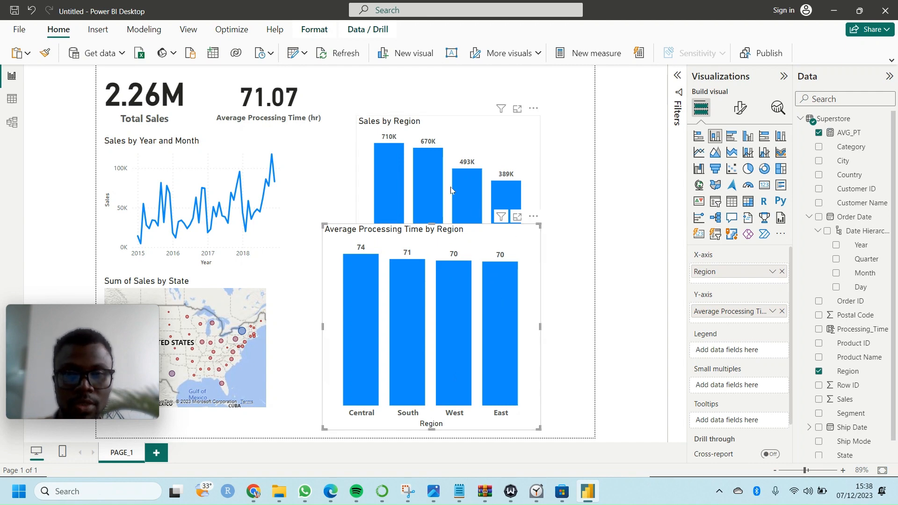
# Move the Sales by Region chart up, clear of the Average Processing Time by Region chart, and check the latter's bar values
pyautogui.click(476, 130)
pyautogui.moveTo(472, 123); pyautogui.dragTo(462, 86)
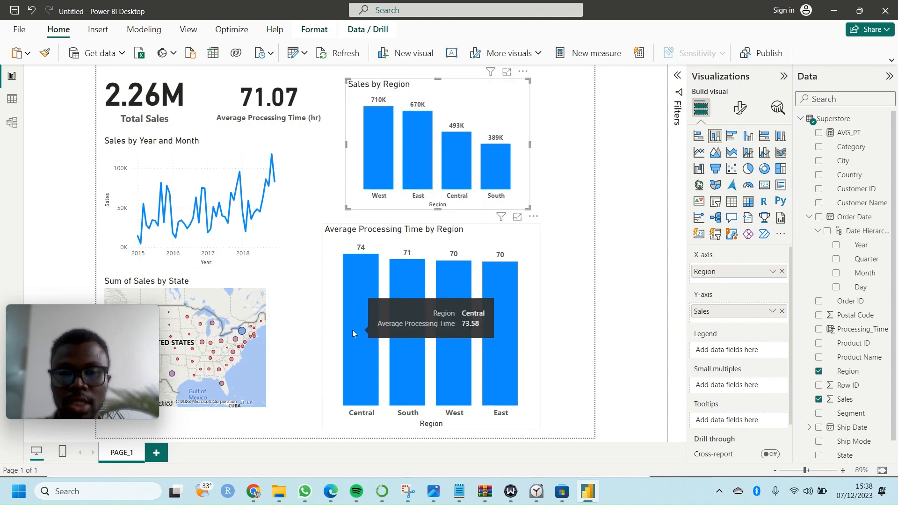
pyautogui.moveTo(407, 322)
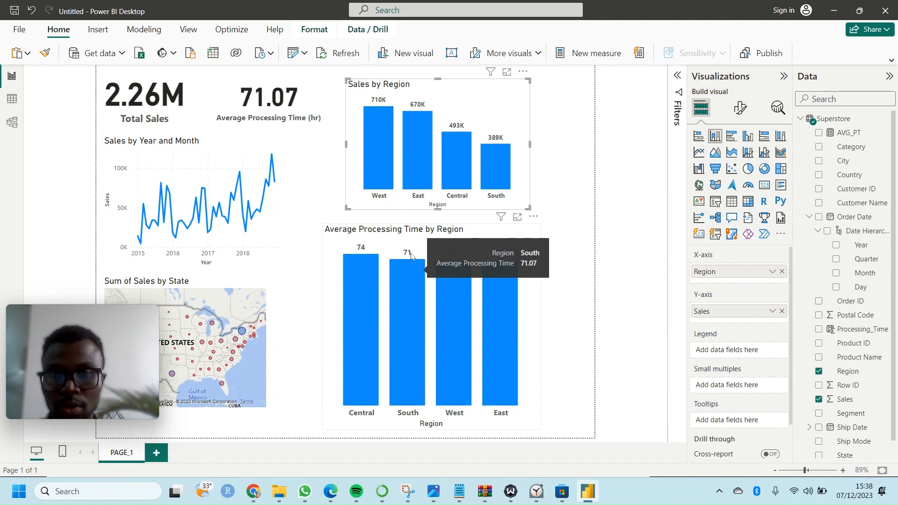
# Add a new report page, and dismiss the focus-period notification after a look at the system notifications
pyautogui.click(155, 454)
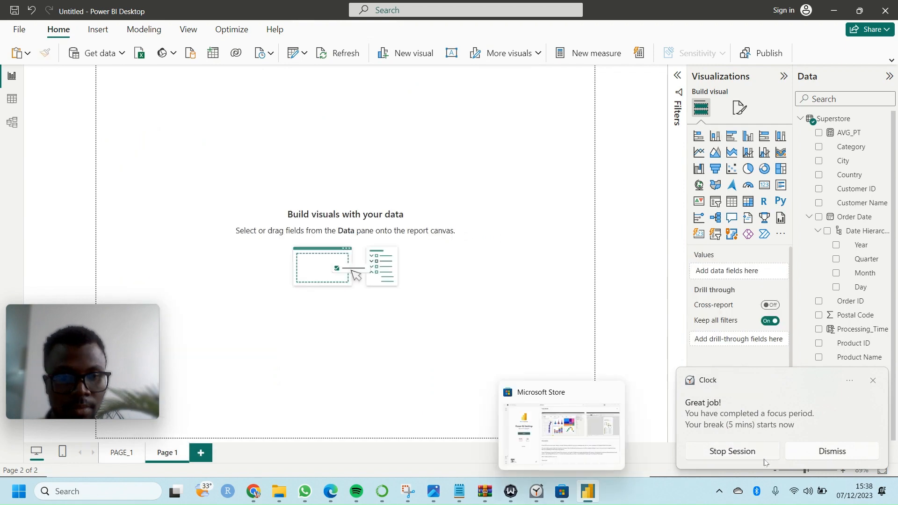
pyautogui.click(811, 454)
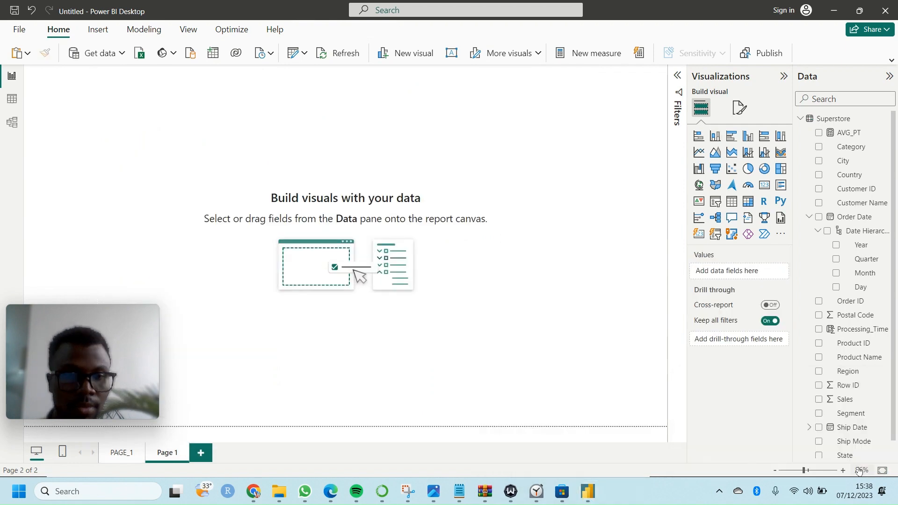
pyautogui.click(884, 495)
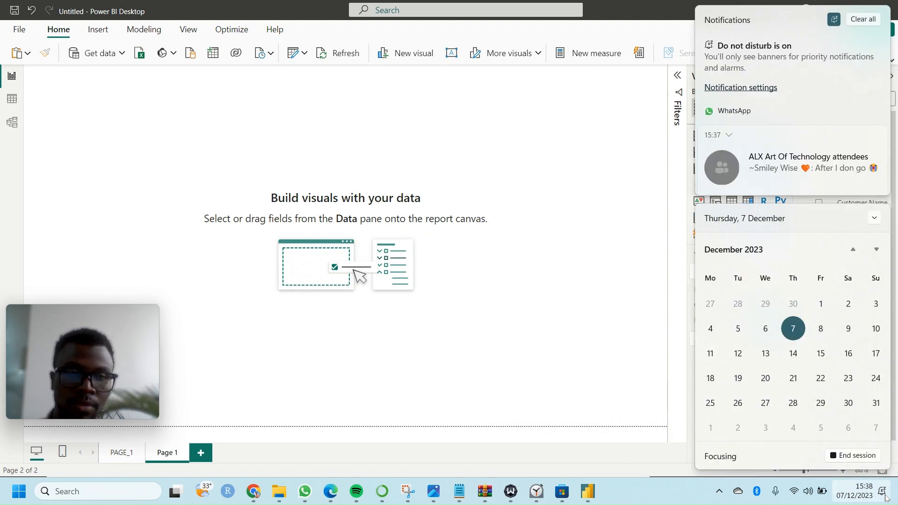
pyautogui.click(545, 397)
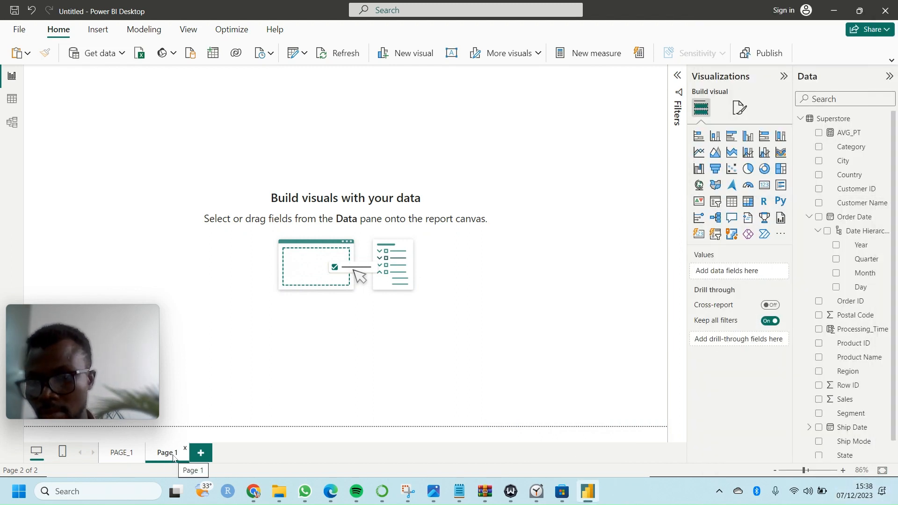
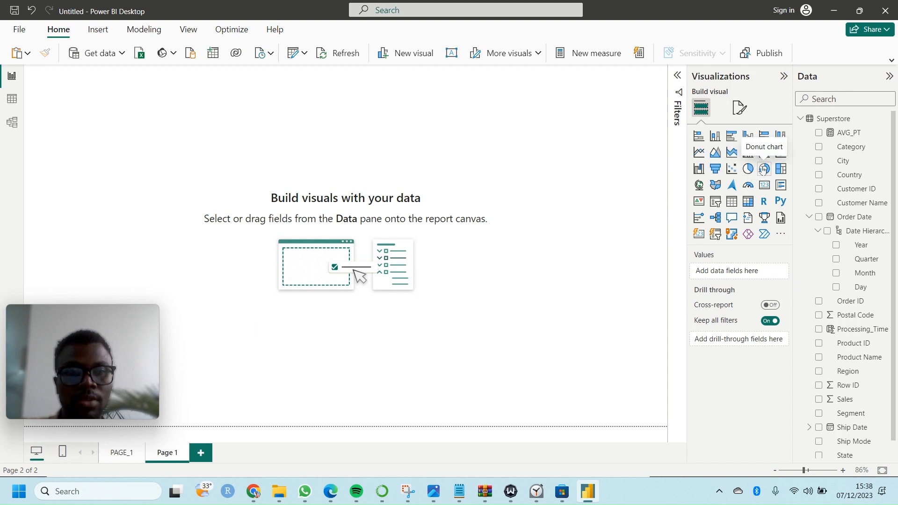
# Add a donut chart with Category as legend and the sum of Sales as values, placed in the page's upper right area
pyautogui.click(764, 169)
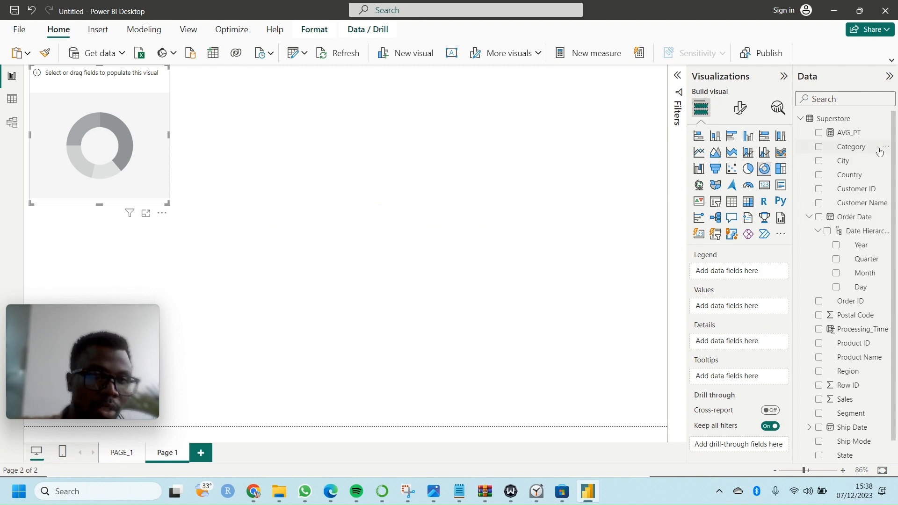
pyautogui.click(819, 149)
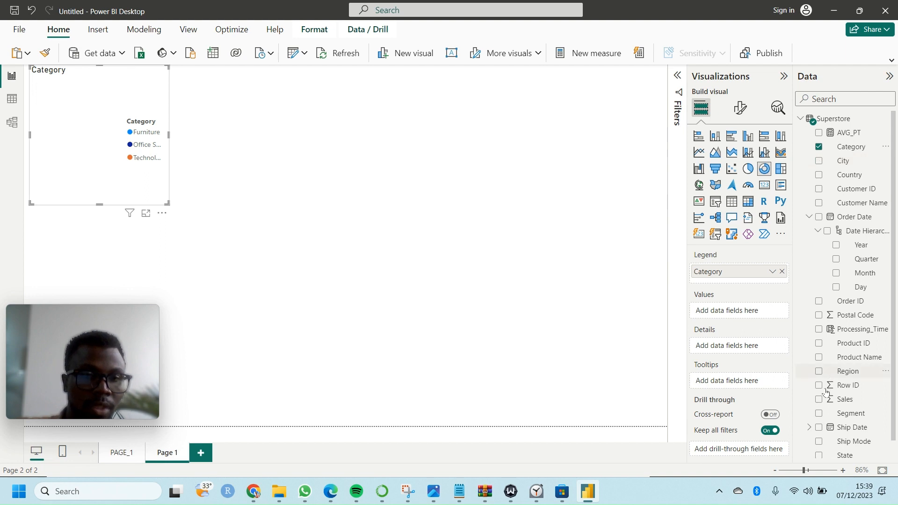
pyautogui.click(819, 401)
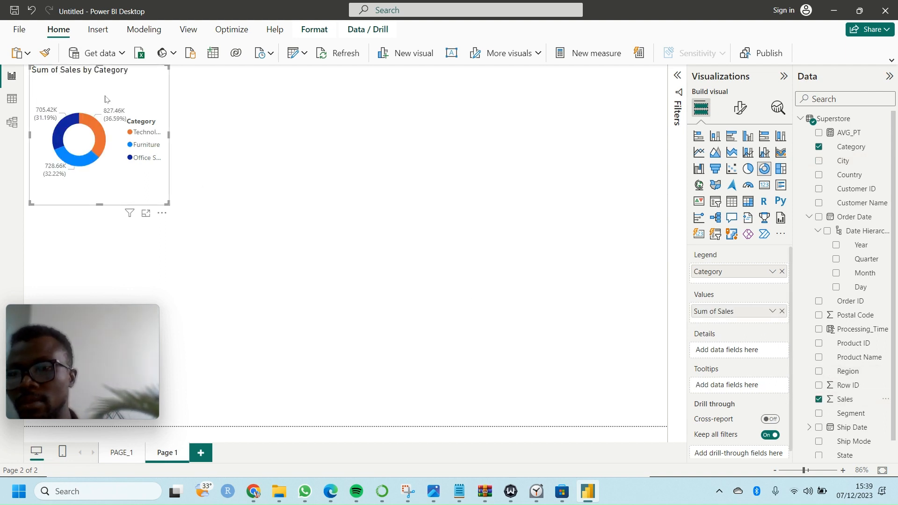
pyautogui.moveTo(105, 98); pyautogui.dragTo(501, 134)
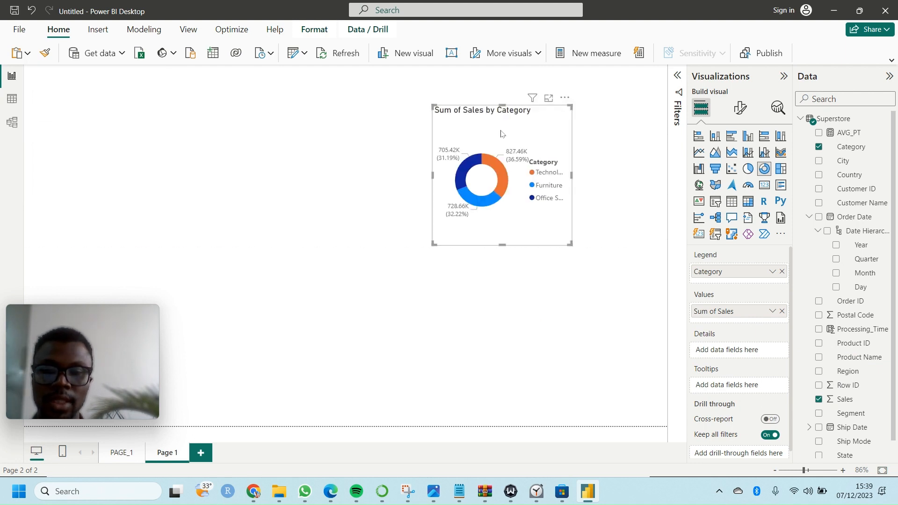
# Rename the new report page as PAGE_2
pyautogui.click(161, 458)
pyautogui.doubleClick(164, 454)
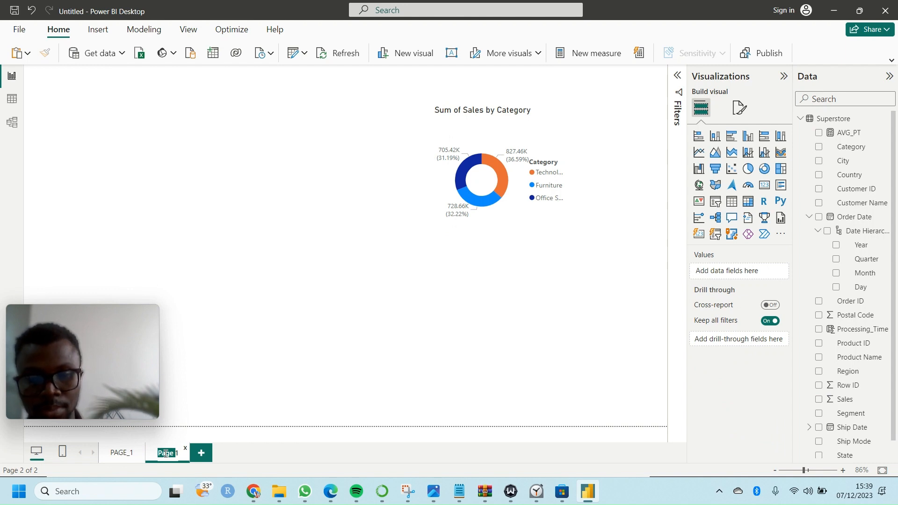
pyautogui.press('BackSpace')
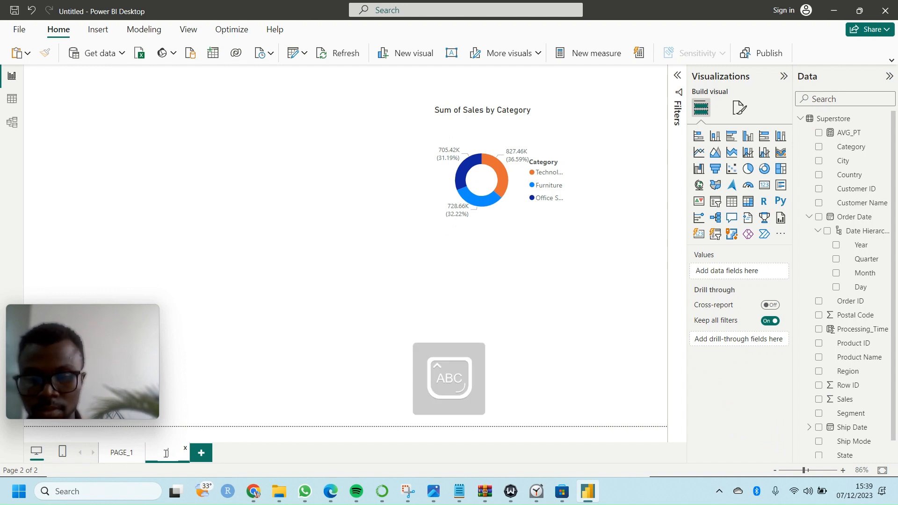
pyautogui.write('PAGE')
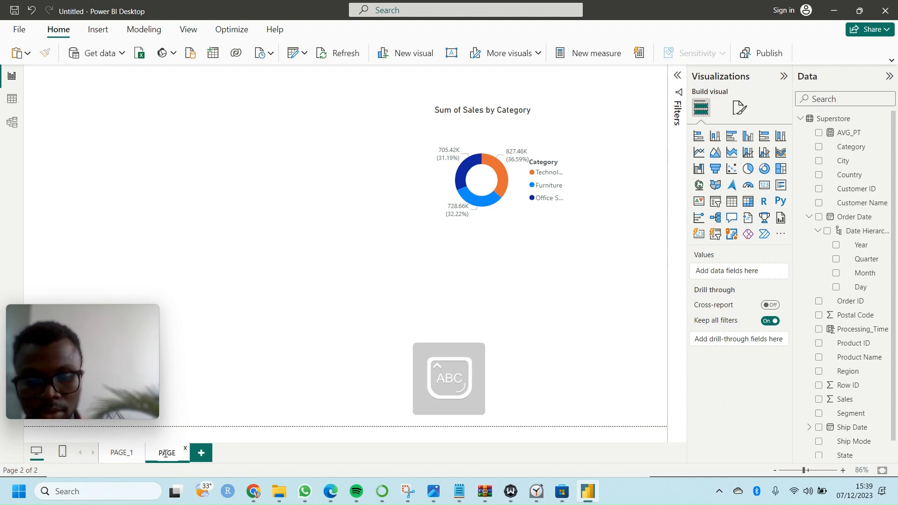
pyautogui.write('_2')
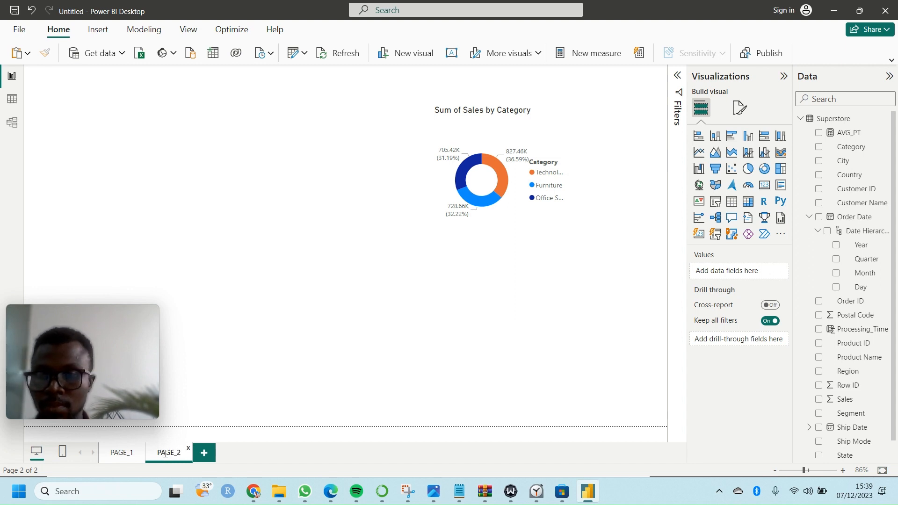
# Copy the Sales by Region chart from PAGE_1 to the left of PAGE_2's donut chart and replace Region with Category on its X-axis
pyautogui.click(124, 456)
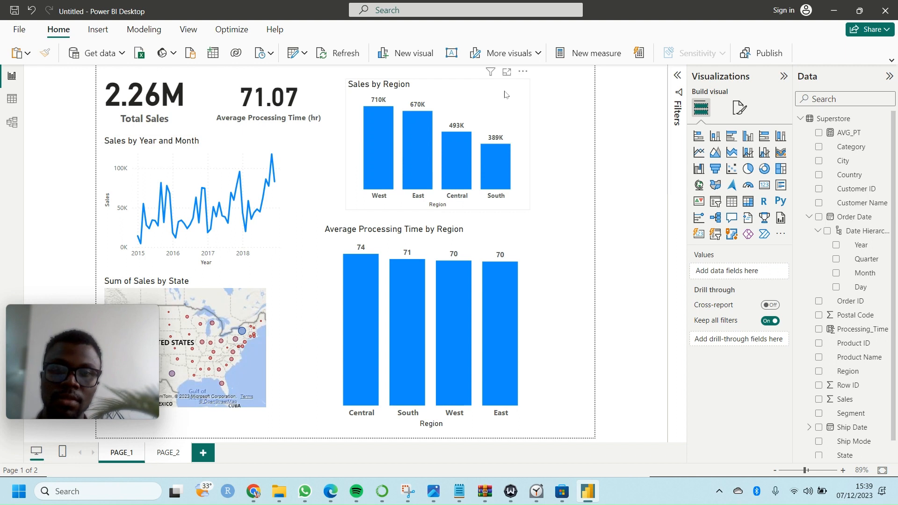
pyautogui.click(505, 95)
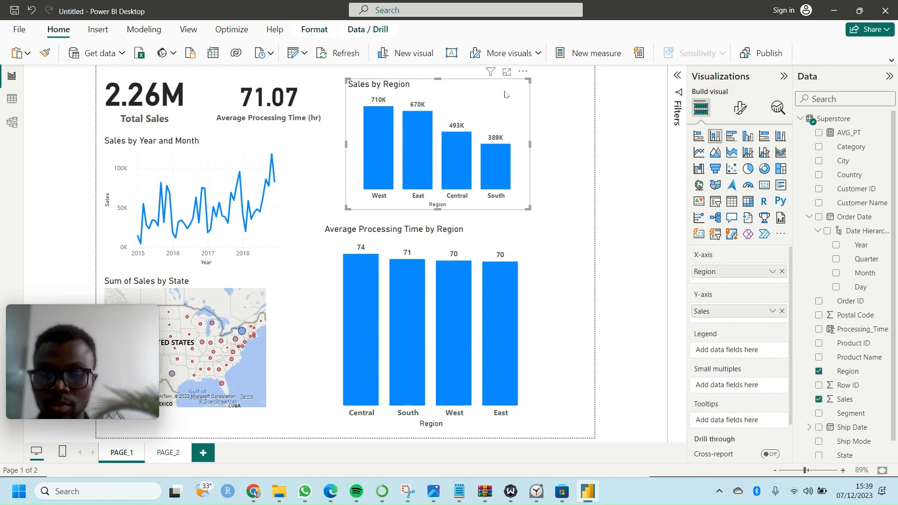
pyautogui.click(164, 453)
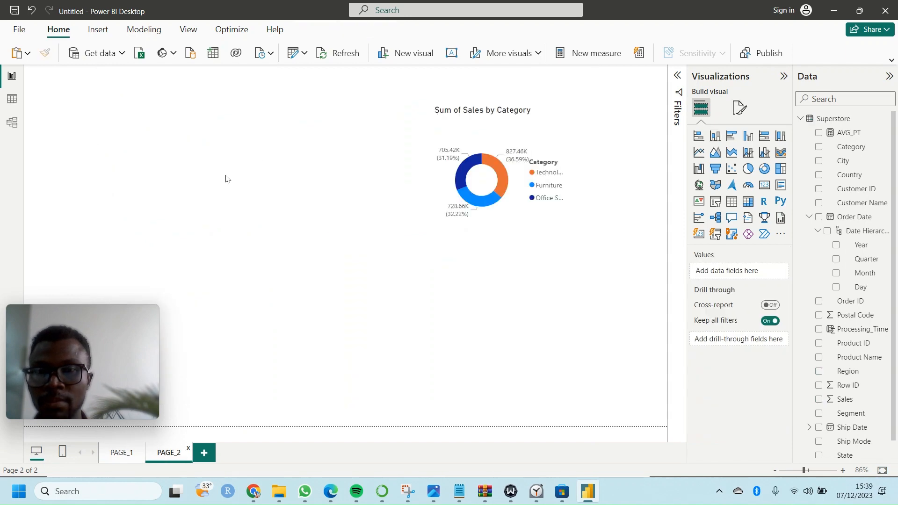
pyautogui.hotkey('ctrl', 'v')
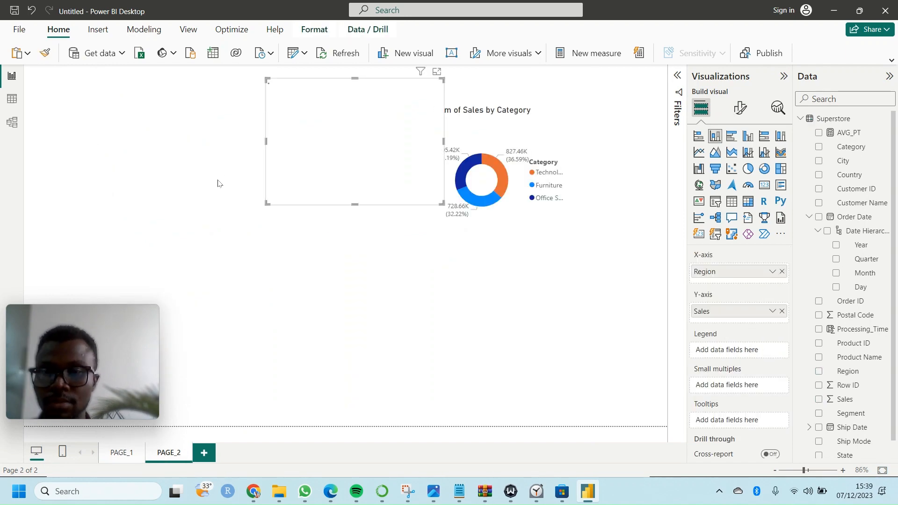
pyautogui.moveTo(356, 98); pyautogui.dragTo(286, 118)
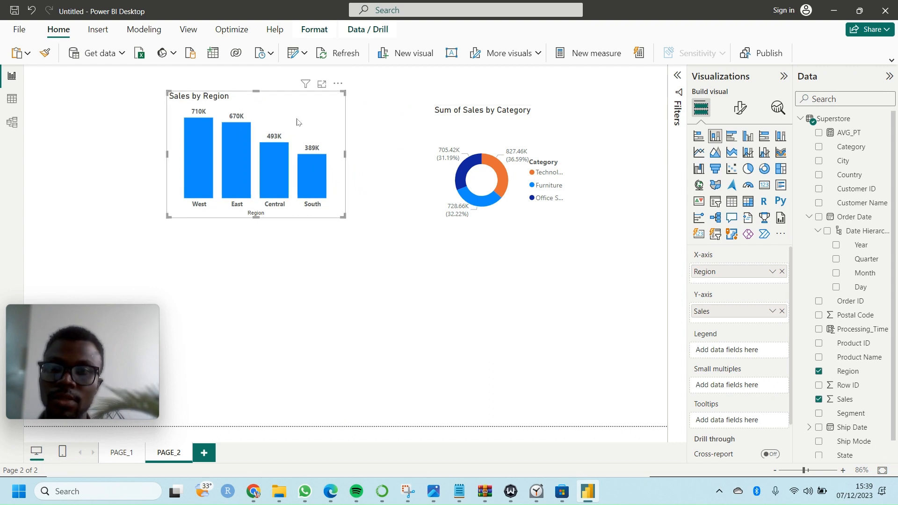
pyautogui.click(818, 372)
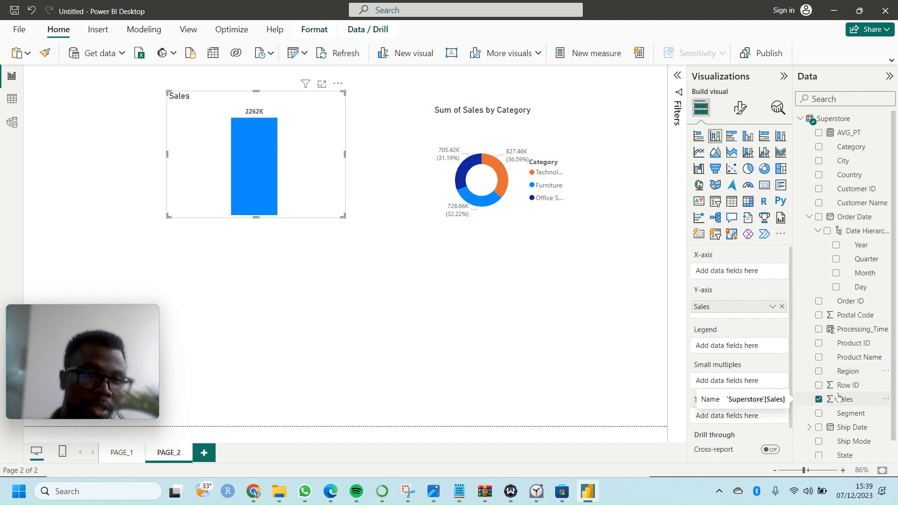
pyautogui.click(819, 147)
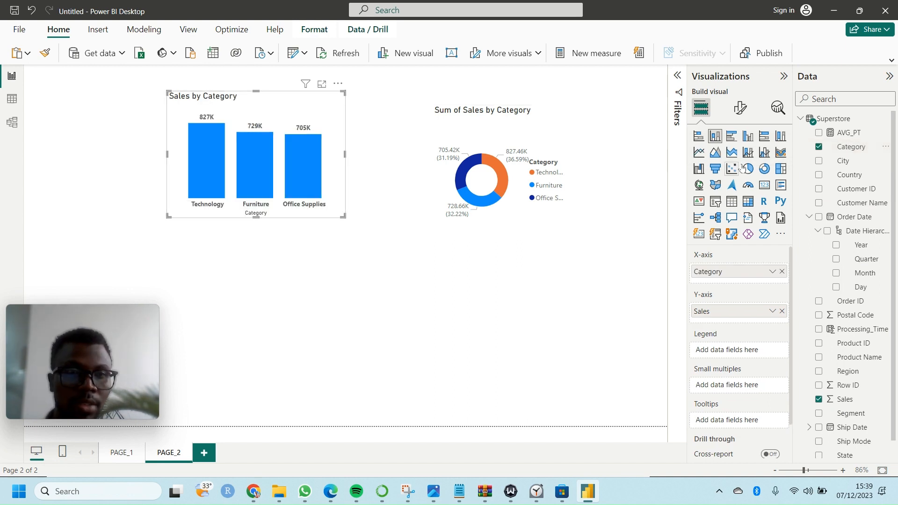
# Convert the Sales by Category column chart to a donut chart and delete the older Sum of Sales by Category donut
pyautogui.click(763, 169)
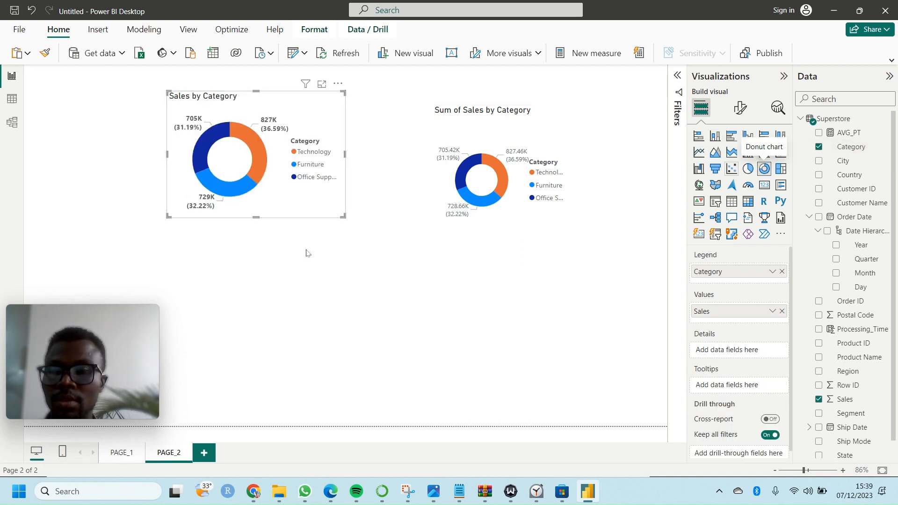
pyautogui.moveTo(509, 134); pyautogui.dragTo(464, 120)
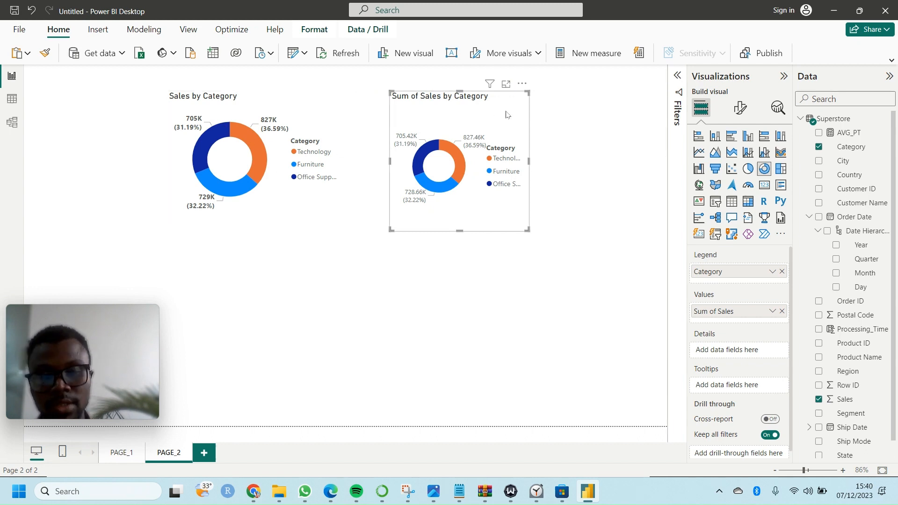
pyautogui.press('Delete')
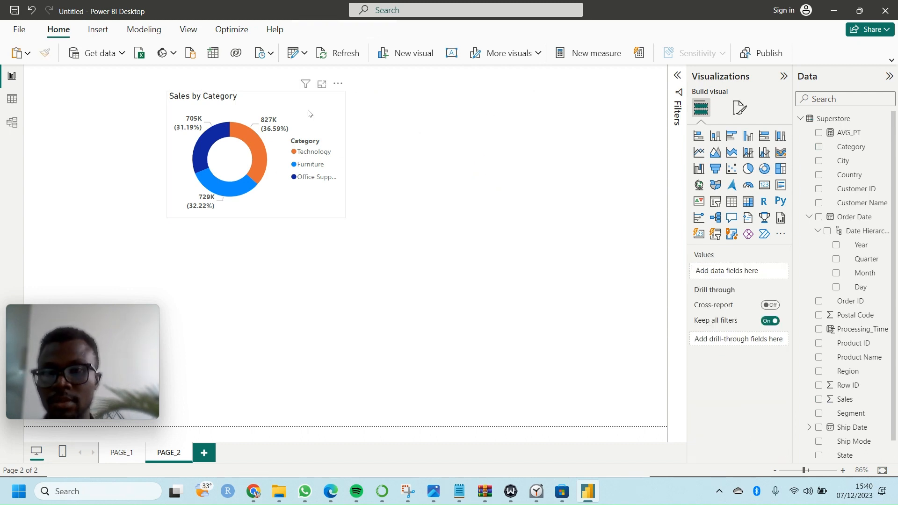
# Move the Sales by Category donut chart to the page's upper left area and widen it slightly to fit the full legend names
pyautogui.click(308, 113)
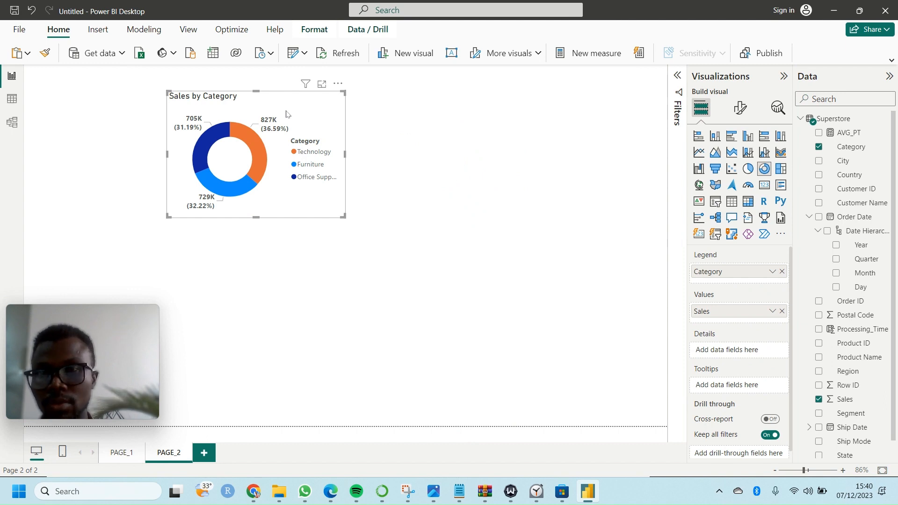
pyautogui.moveTo(288, 107); pyautogui.dragTo(217, 107)
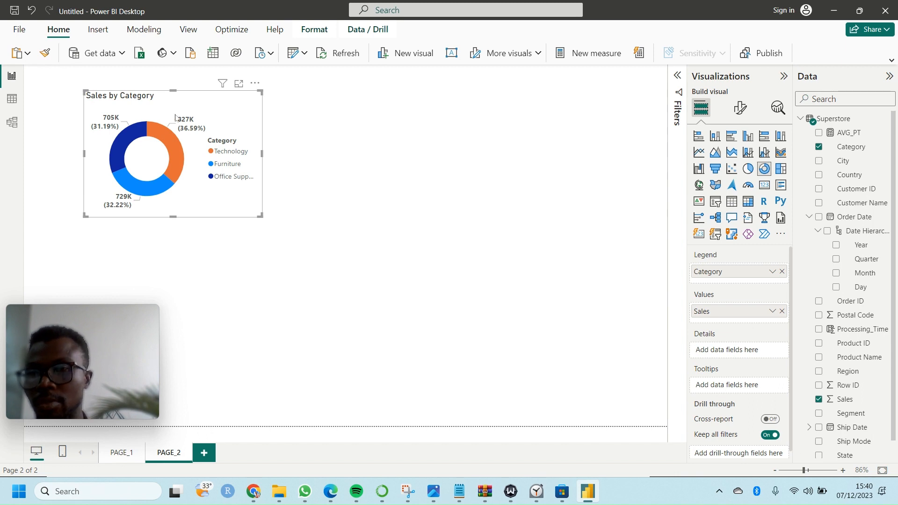
pyautogui.moveTo(112, 124)
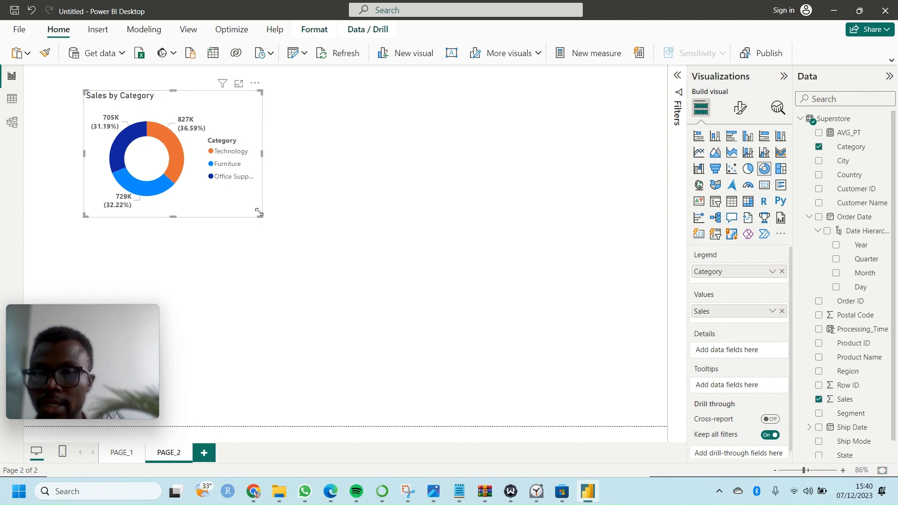
pyautogui.moveTo(262, 215); pyautogui.dragTo(284, 218)
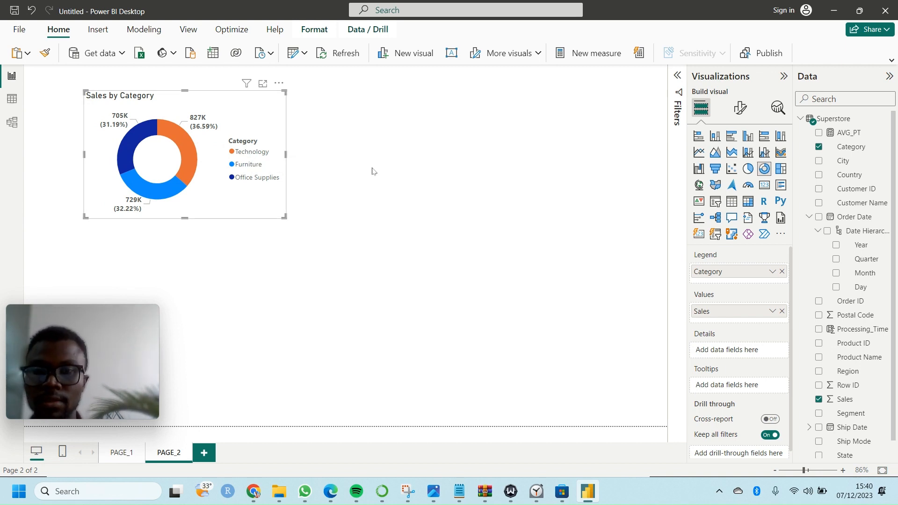
# Duplicate the Sales by Category donut chart, place the copy to the right of the original, and convert it to a stacked bar chart
pyautogui.hotkey('ctrl', 'v')
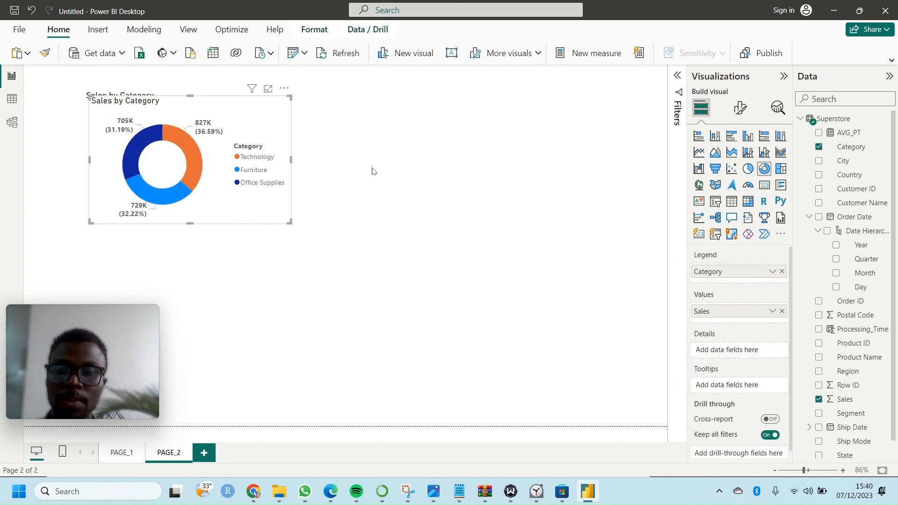
pyautogui.moveTo(230, 116); pyautogui.dragTo(502, 149)
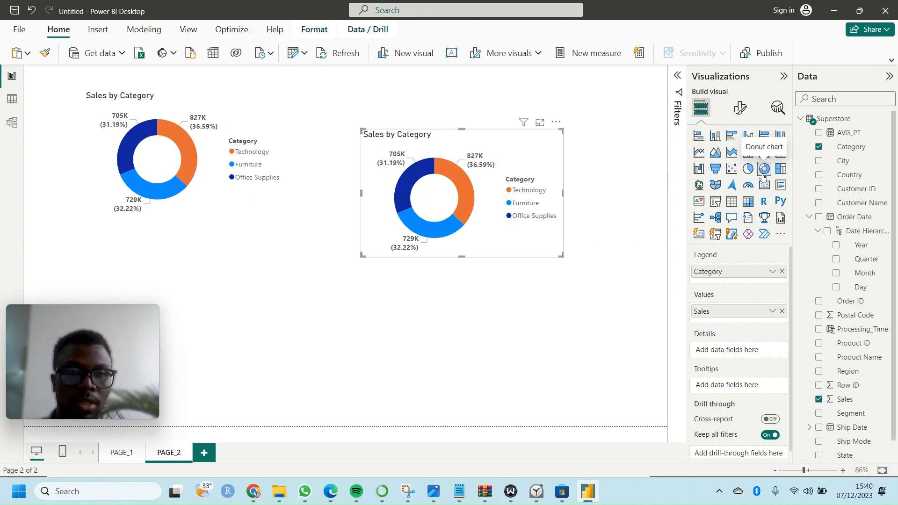
pyautogui.click(697, 137)
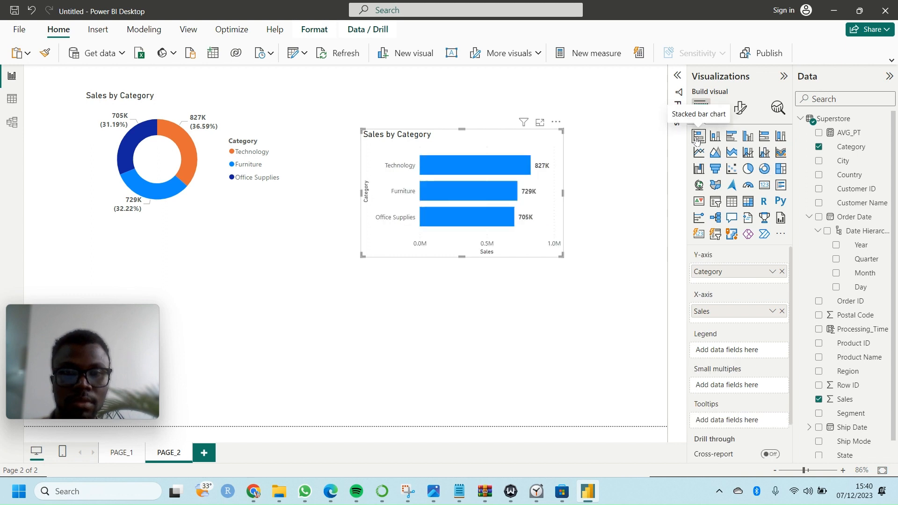
# Replace Category with the Sub-Category field on the bar chart's Y-axis
pyautogui.click(817, 147)
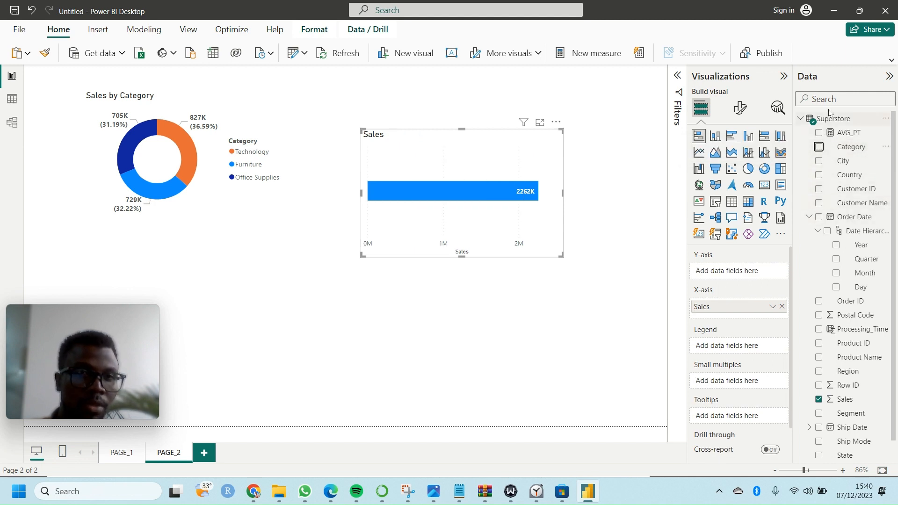
pyautogui.click(839, 96)
pyautogui.write('SU')
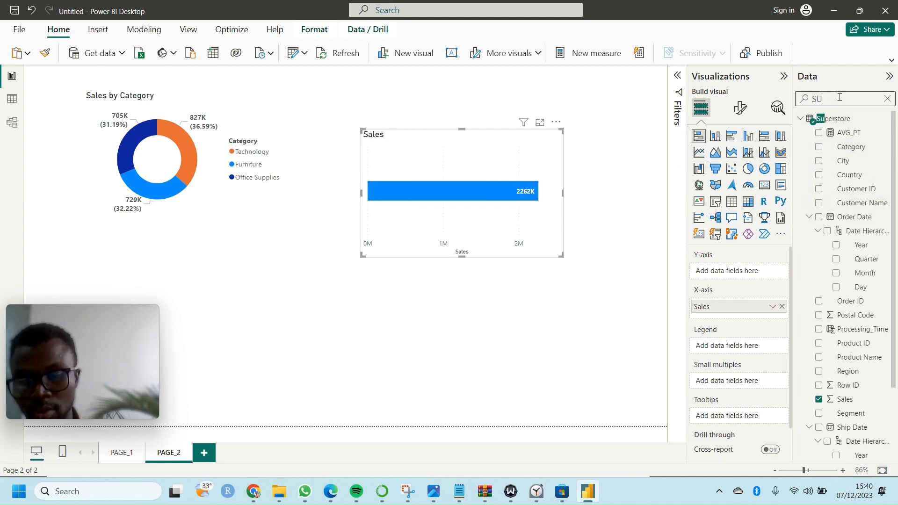
pyautogui.write('B')
pyautogui.click(818, 132)
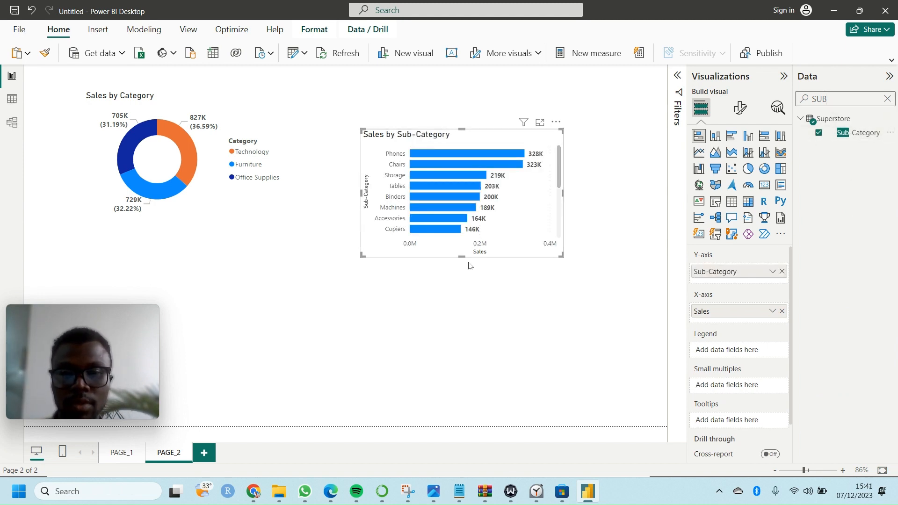
# Stretch the Sales by Sub-Category chart to nearly the full page height, show the filter options, and move the chart to the page's right side
pyautogui.moveTo(464, 257); pyautogui.dragTo(458, 382)
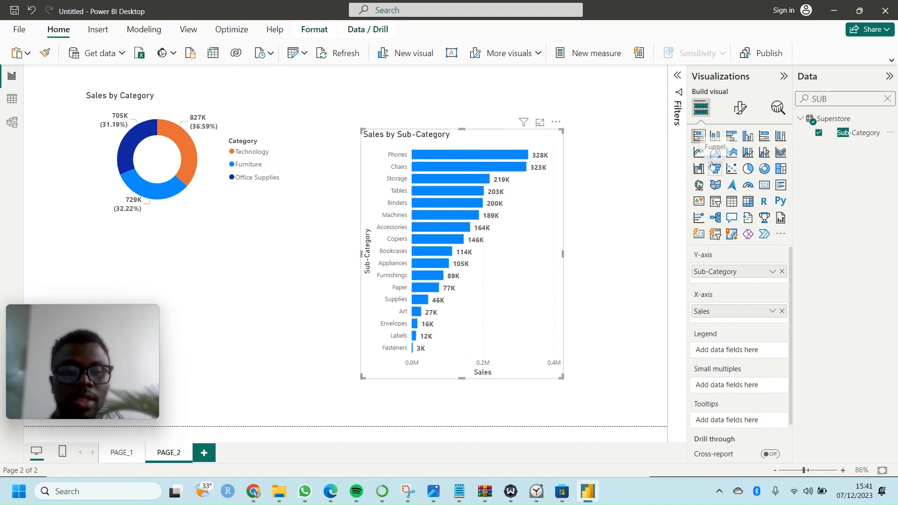
pyautogui.click(677, 76)
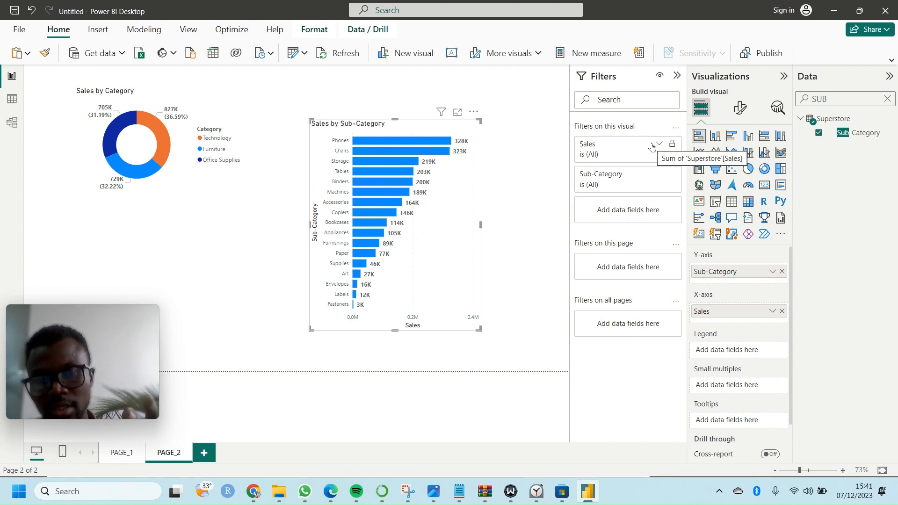
pyautogui.moveTo(378, 218)
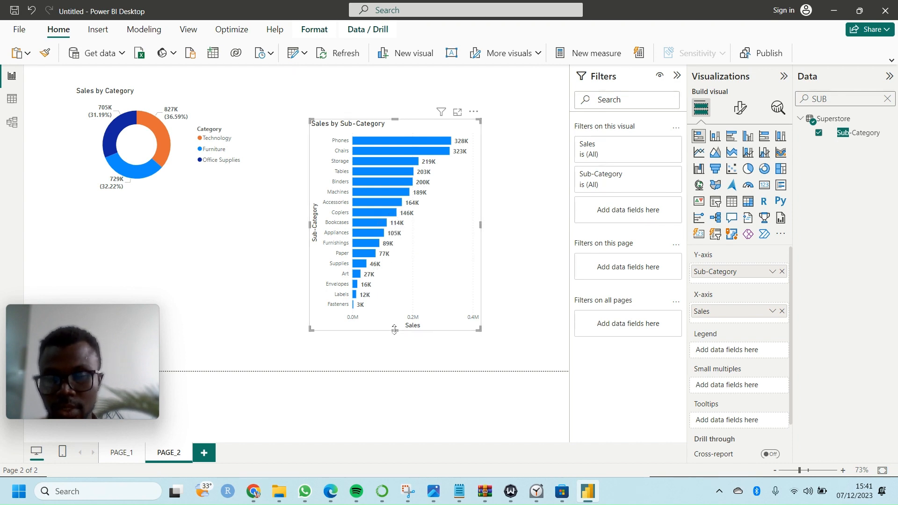
pyautogui.moveTo(394, 329); pyautogui.dragTo(396, 365)
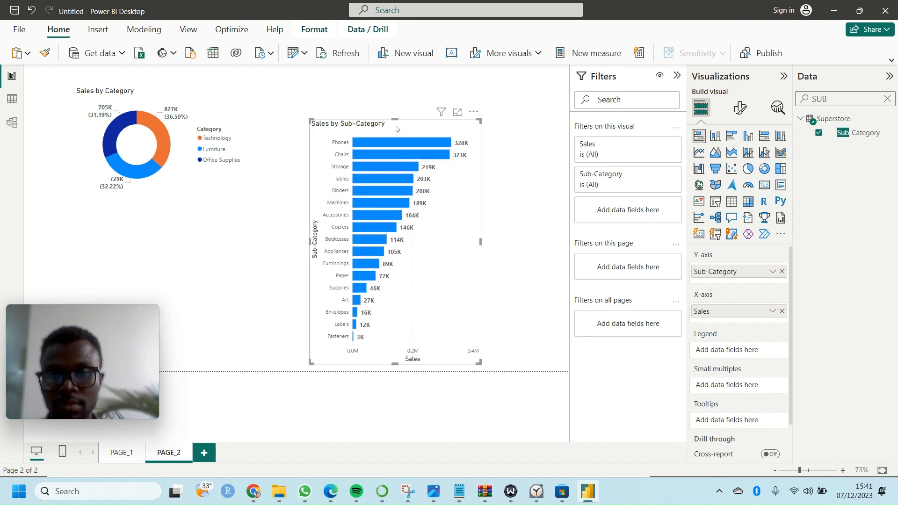
pyautogui.moveTo(395, 119); pyautogui.dragTo(457, 113)
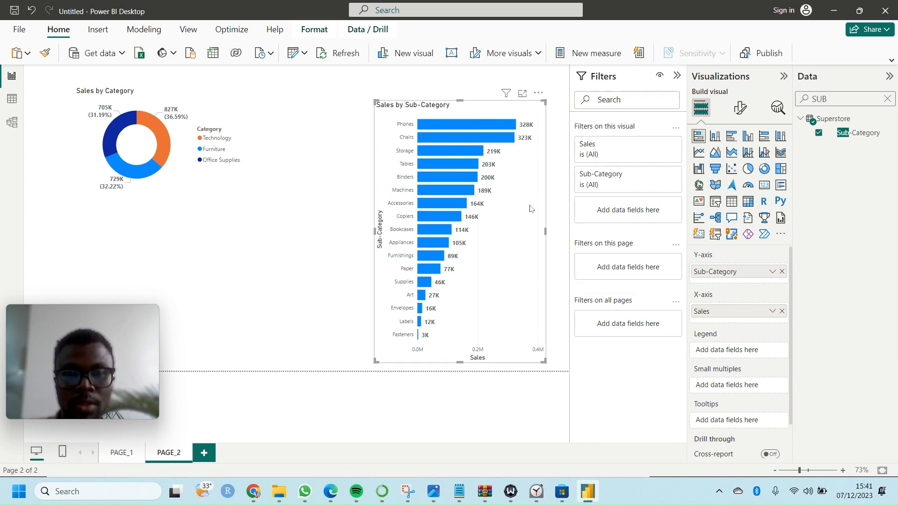
# Turn off the X-axis values, X-axis title and Y-axis values of the Sales by Sub-Category chart
pyautogui.click(740, 109)
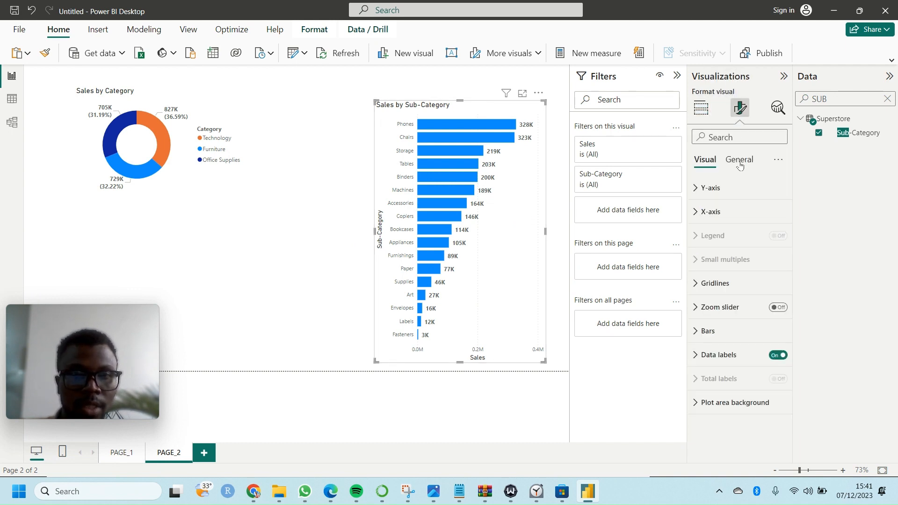
pyautogui.click(711, 212)
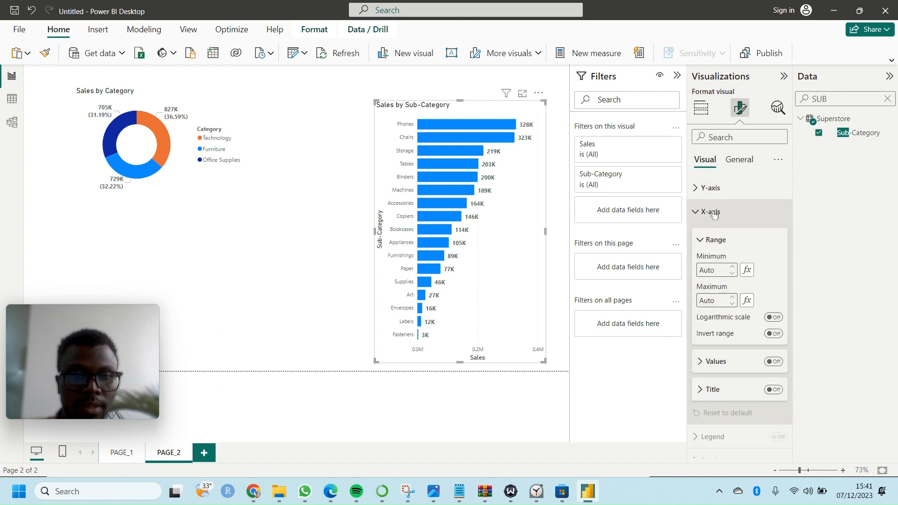
pyautogui.click(773, 361)
pyautogui.click(773, 362)
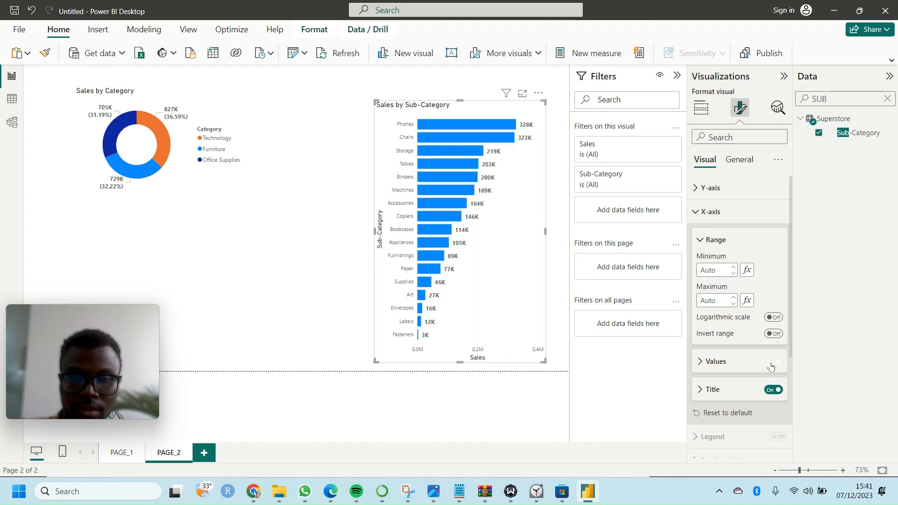
pyautogui.click(773, 362)
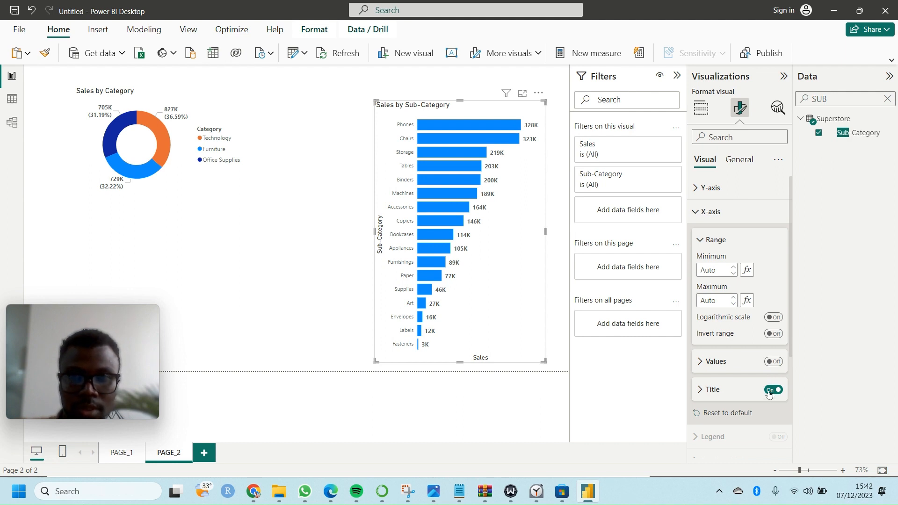
pyautogui.click(772, 390)
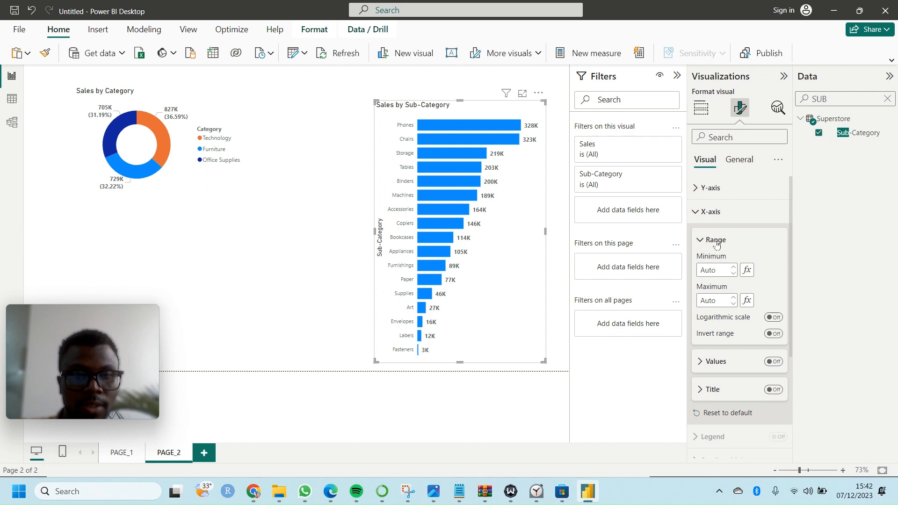
pyautogui.click(709, 189)
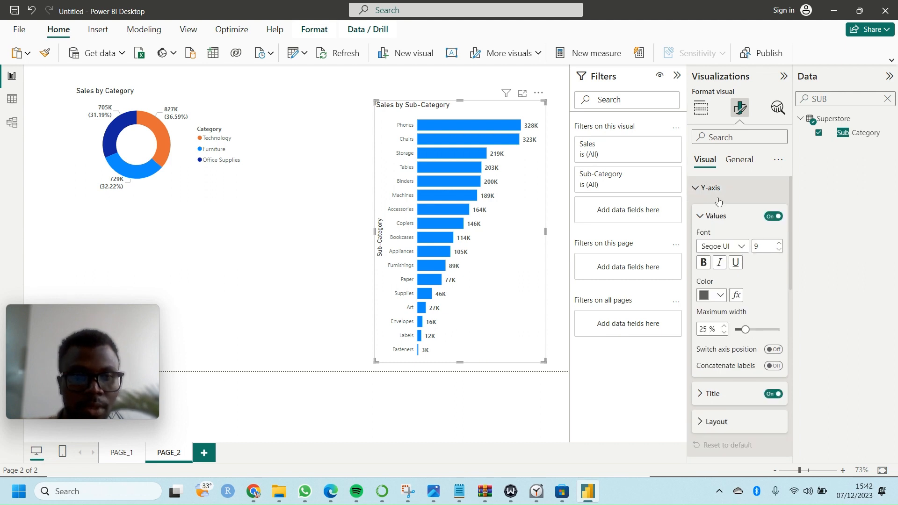
pyautogui.click(771, 217)
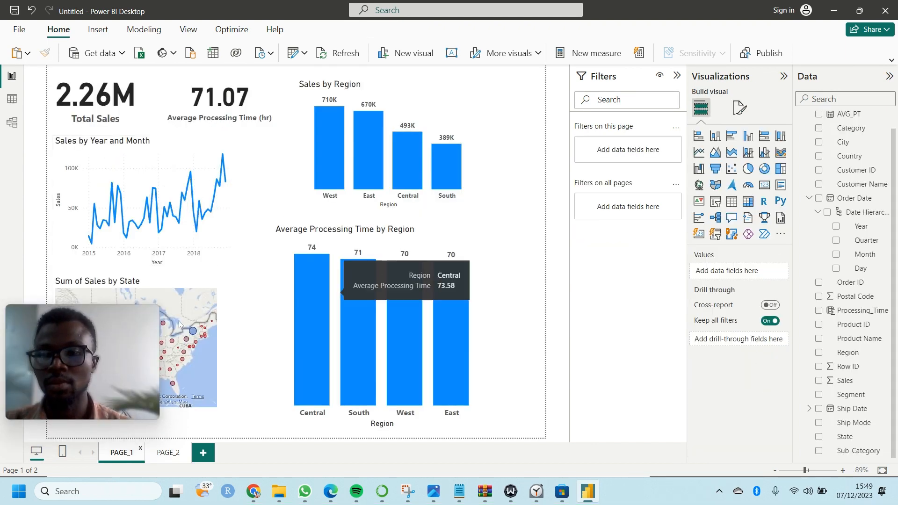
pyautogui.moveTo(129, 321)
pyautogui.moveTo(129, 321); pyautogui.dragTo(852, 66)
pyautogui.moveTo(850, 64)
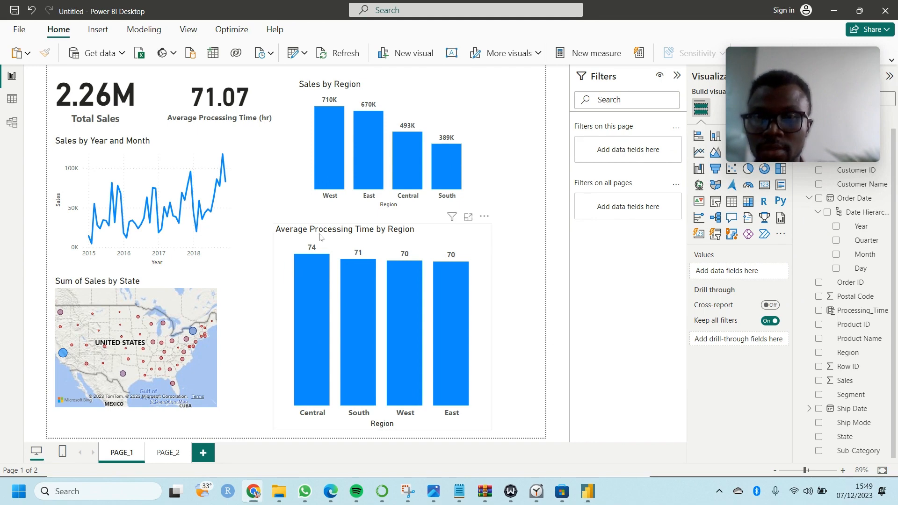
# Move PAGE_1's Average Processing Time by Region chart beside the map, and reduce its height and that of the Sales by Region chart
pyautogui.moveTo(274, 242); pyautogui.dragTo(229, 250)
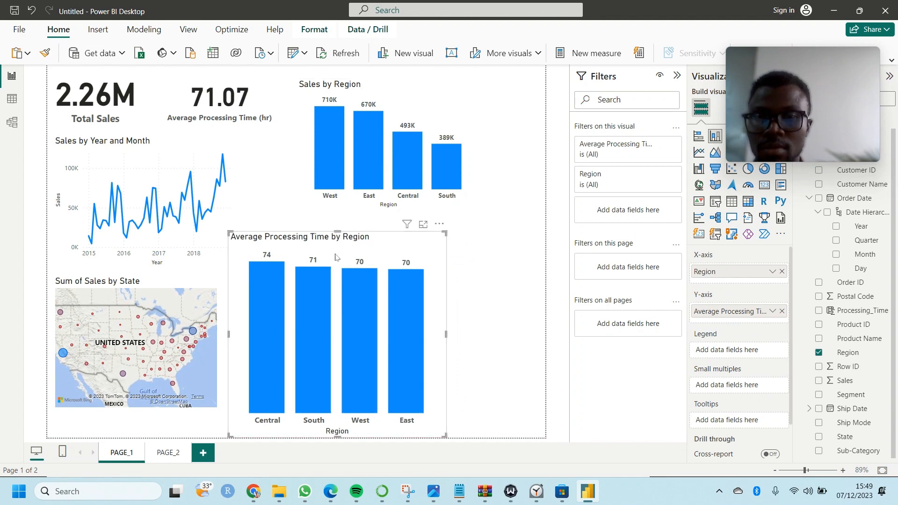
pyautogui.moveTo(337, 232); pyautogui.dragTo(336, 297)
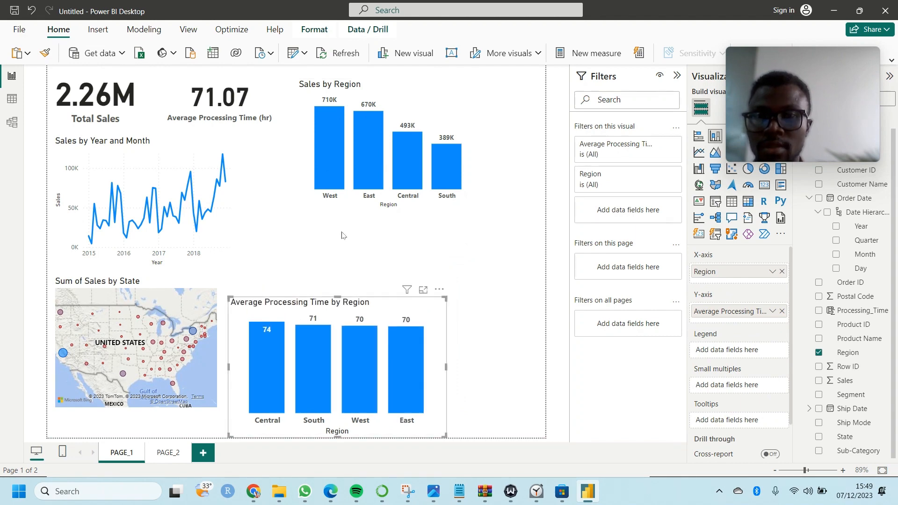
pyautogui.click(377, 91)
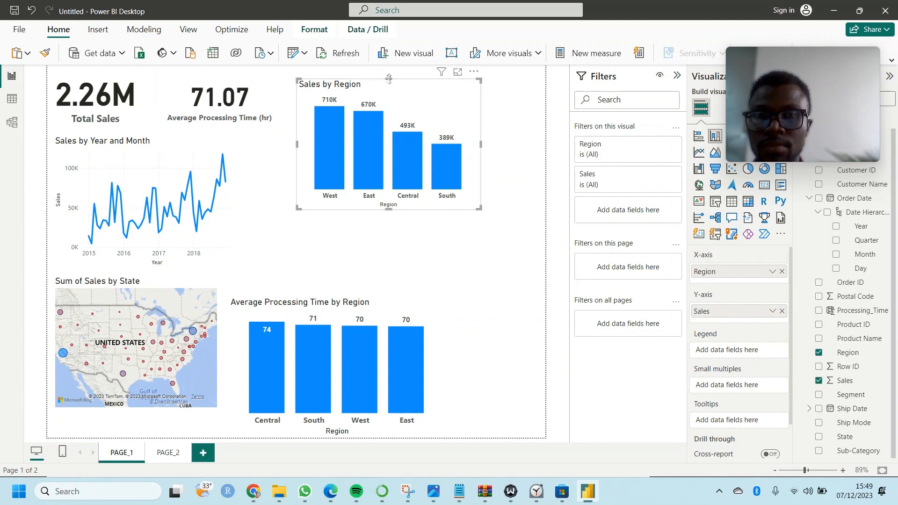
pyautogui.moveTo(389, 80); pyautogui.dragTo(396, 134)
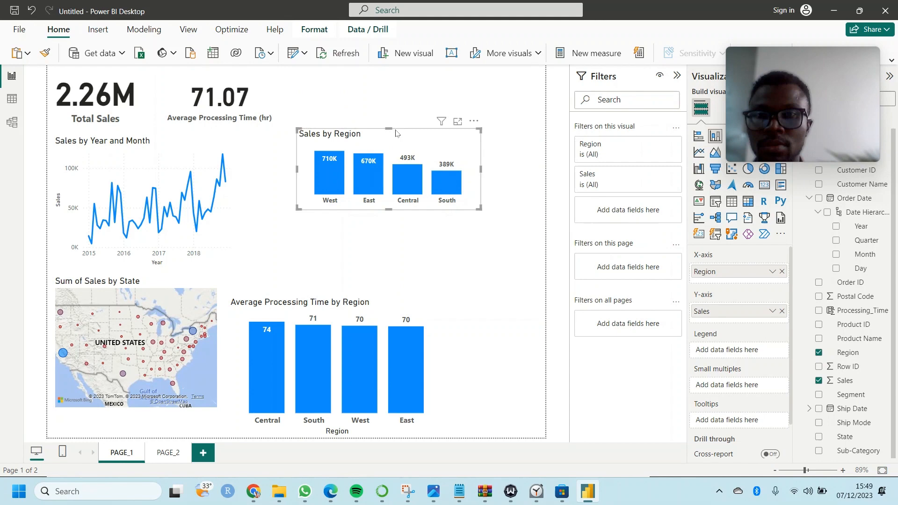
# Add a third report page and name it DASHBOARD
pyautogui.click(199, 461)
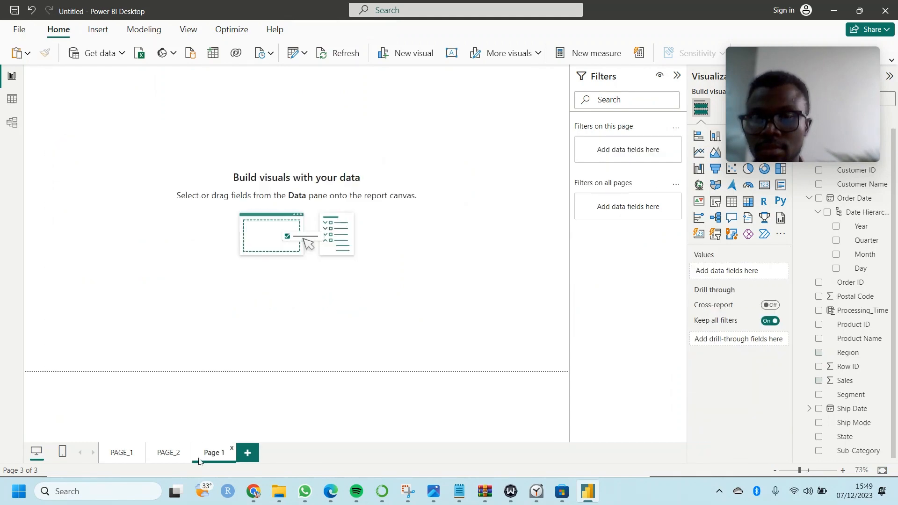
pyautogui.doubleClick(223, 453)
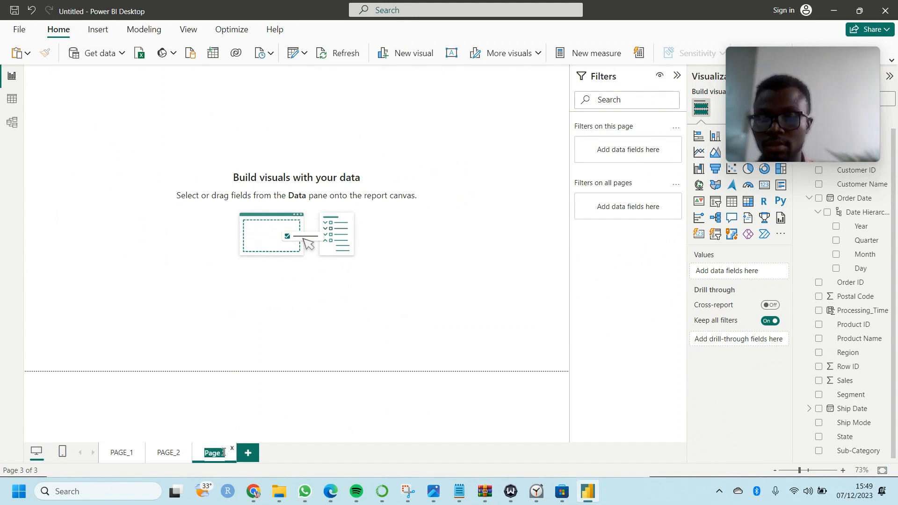
pyautogui.write('DAS')
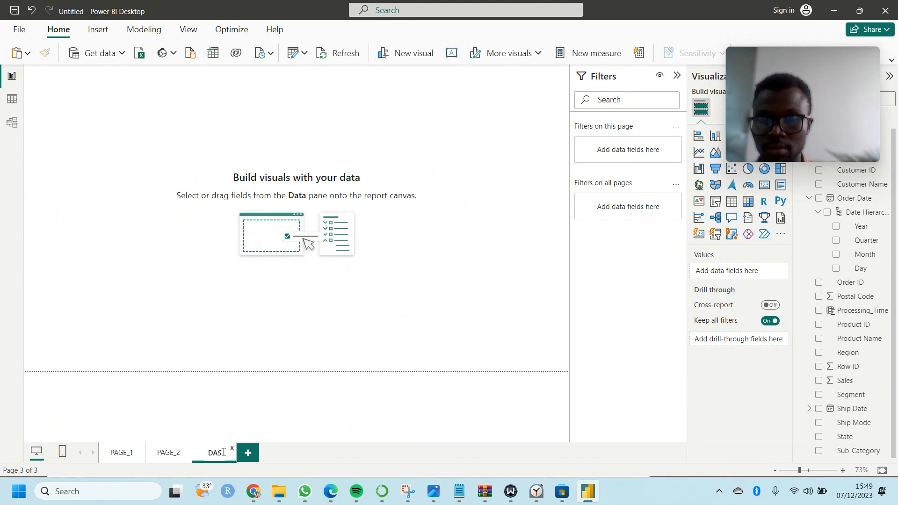
pyautogui.write('HBOARD')
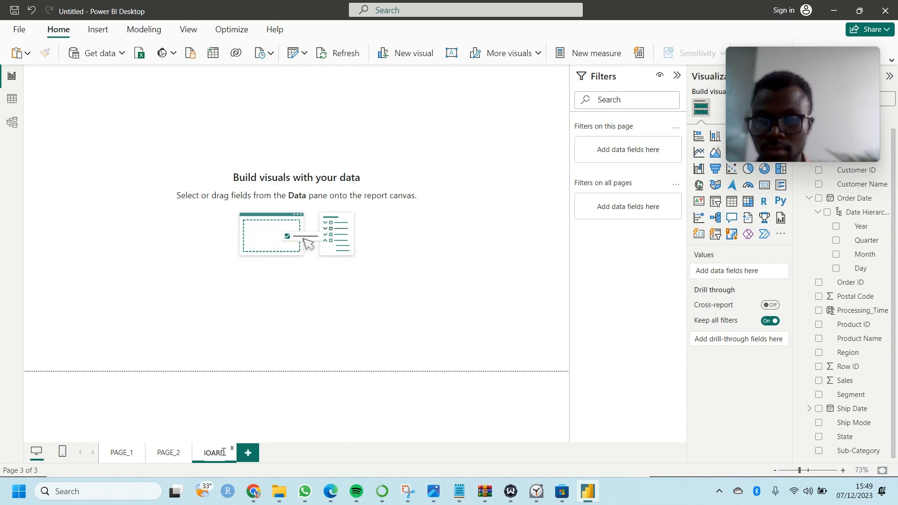
pyautogui.press('Return')
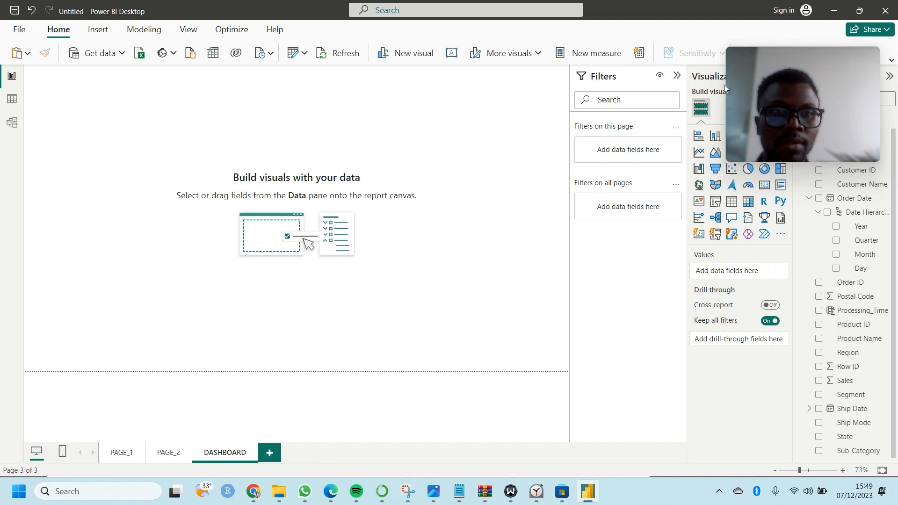
# Set the DASHBOARD page's canvas type to Letter
pyautogui.moveTo(768, 61)
pyautogui.moveTo(767, 57); pyautogui.dragTo(781, 231)
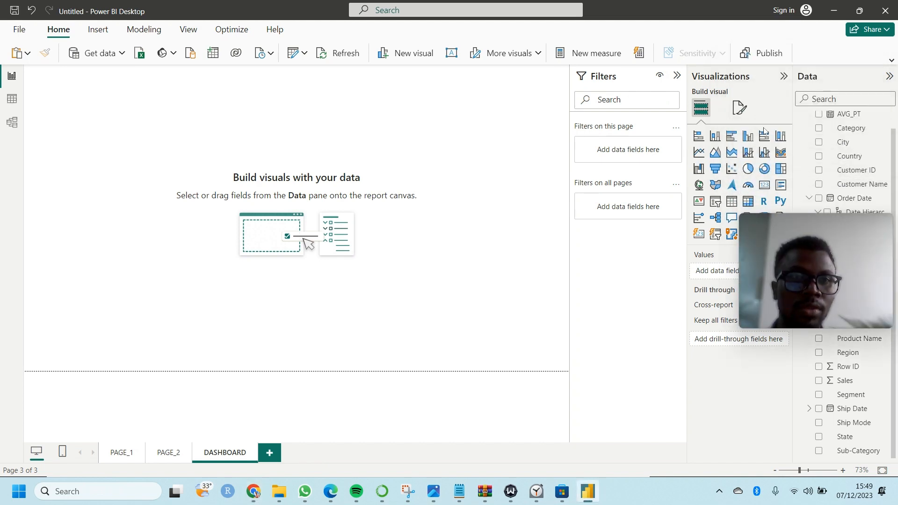
pyautogui.click(734, 112)
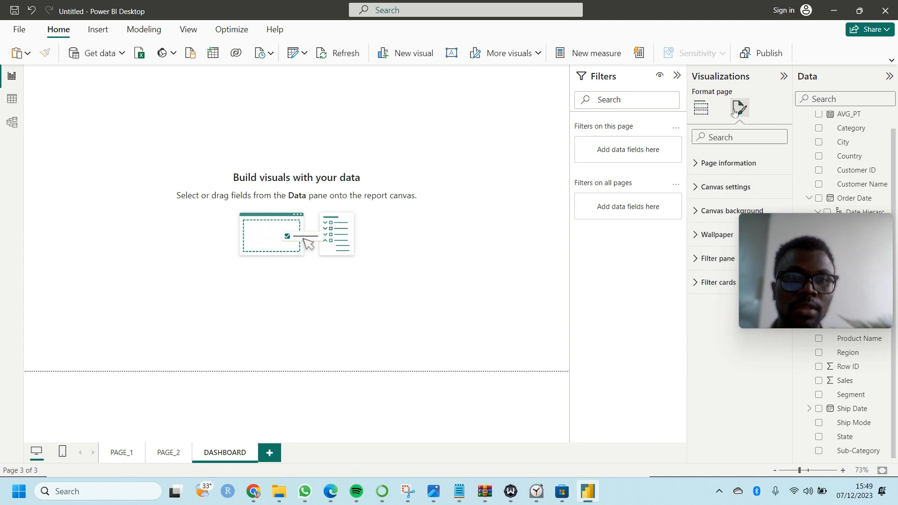
pyautogui.click(695, 187)
pyautogui.moveTo(765, 229)
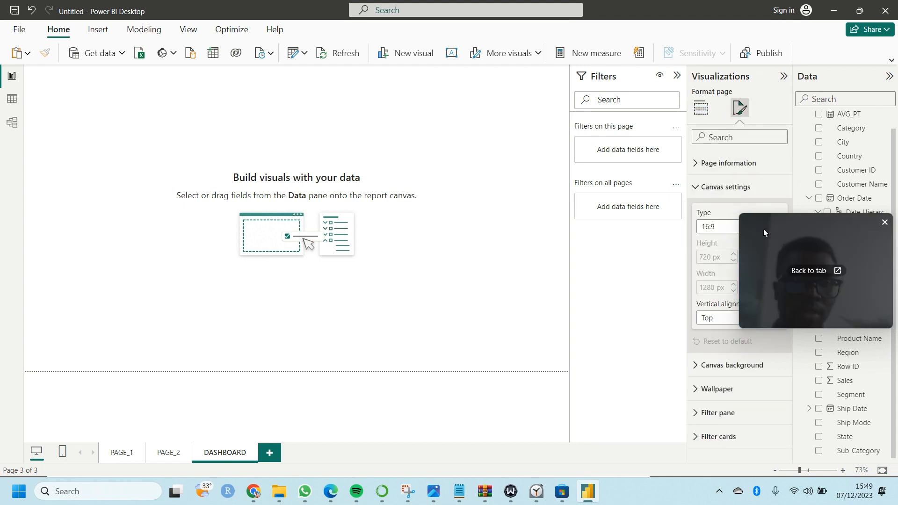
pyautogui.moveTo(767, 231); pyautogui.dragTo(741, 107)
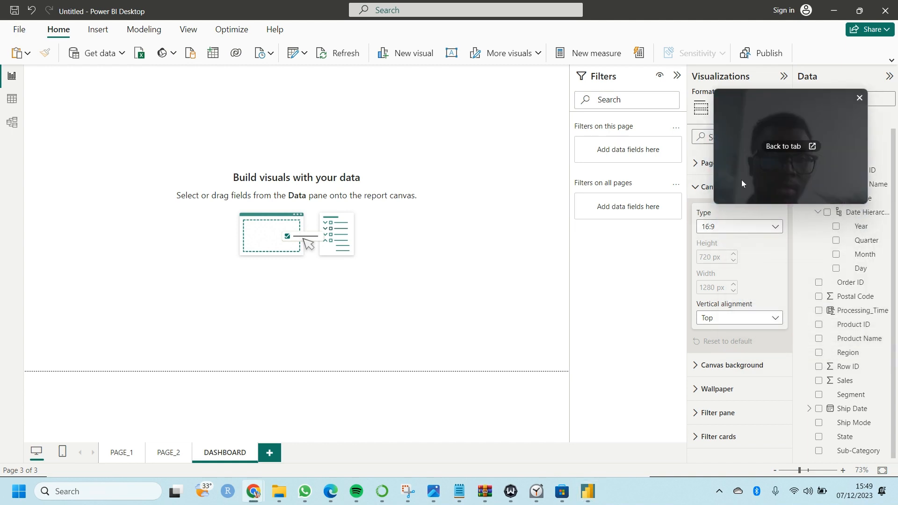
pyautogui.click(779, 227)
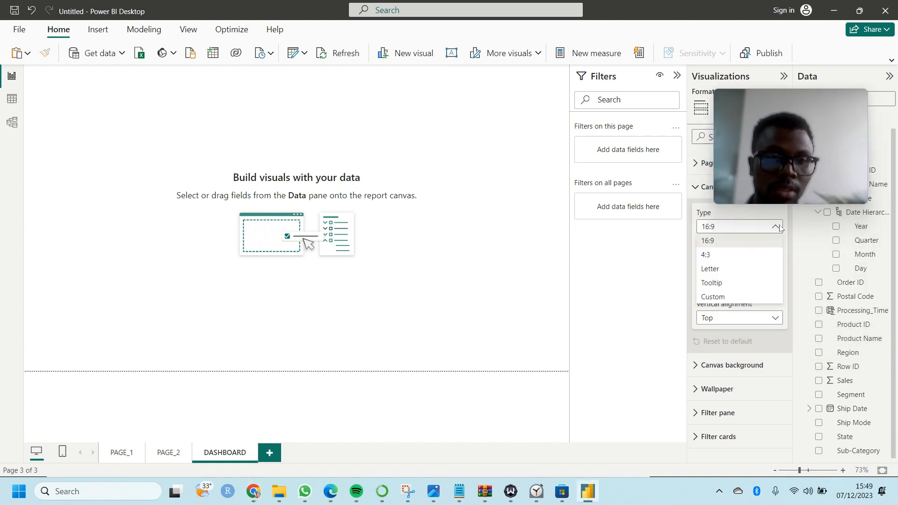
pyautogui.click(735, 271)
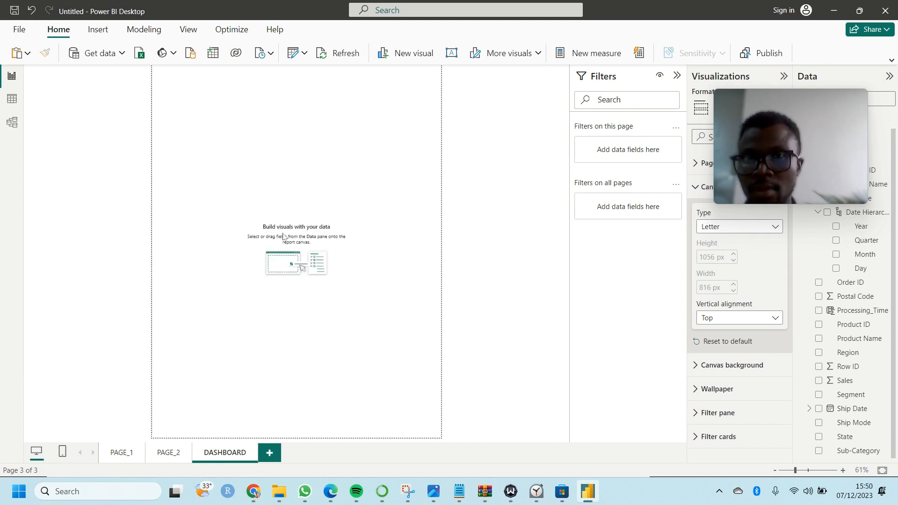
# Insert a text box near the top of the DASHBOARD page and reshape it into a wide, short title banner
pyautogui.click(452, 54)
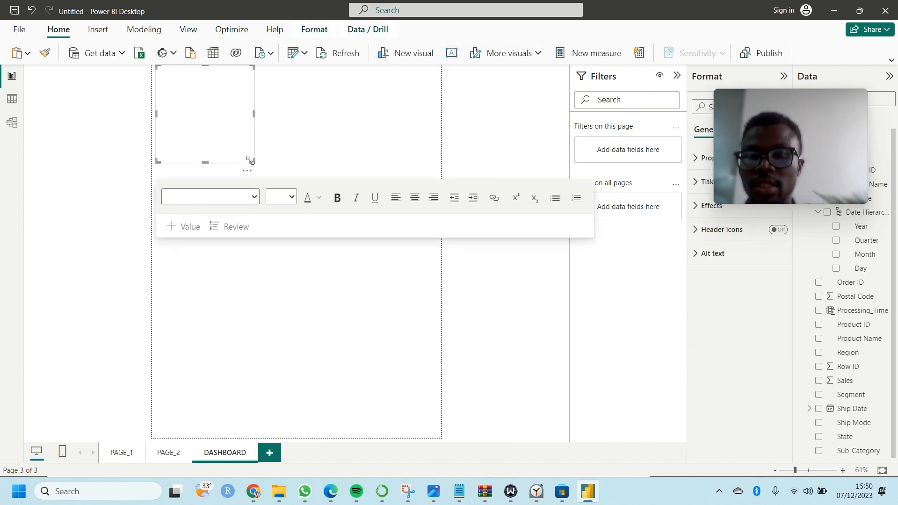
pyautogui.moveTo(250, 159); pyautogui.dragTo(391, 125)
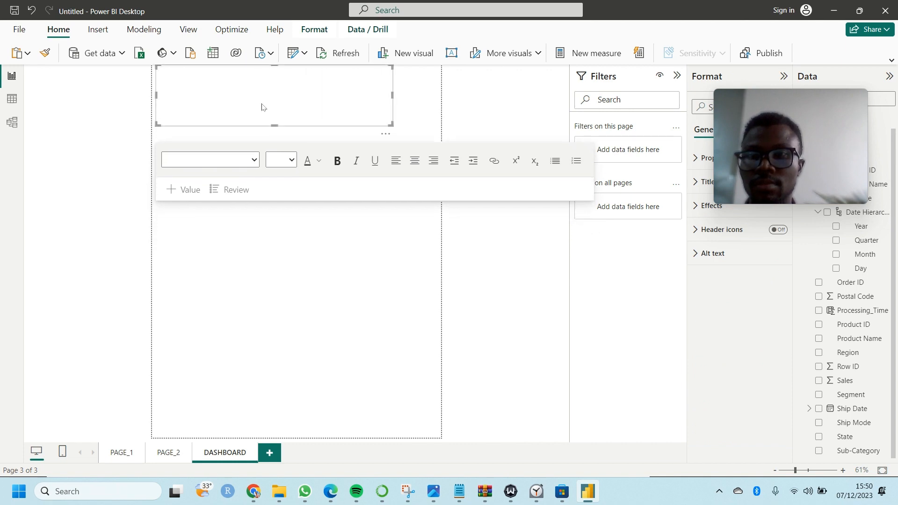
pyautogui.moveTo(158, 68); pyautogui.dragTo(198, 85)
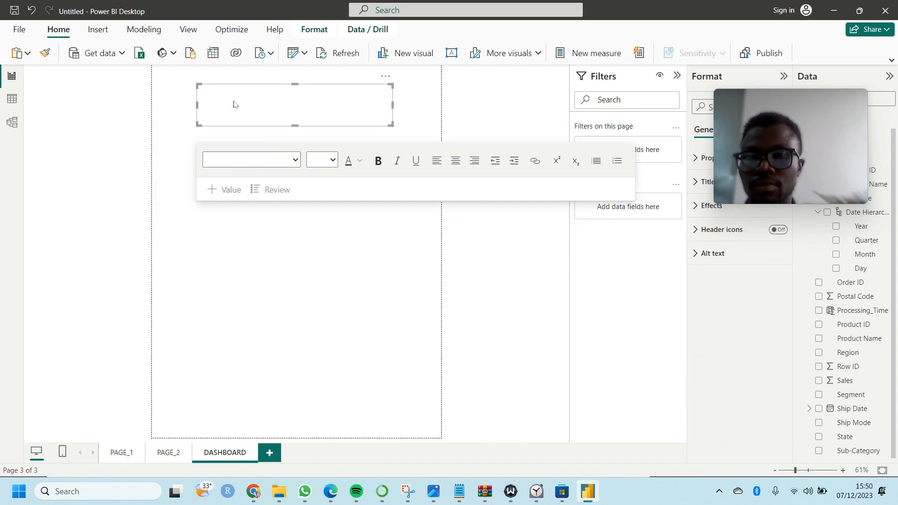
# Enter the title "SUPERSTORE DASHBOARD ANALYIS (2015-2018)" in the text box at font size 44
pyautogui.click(259, 119)
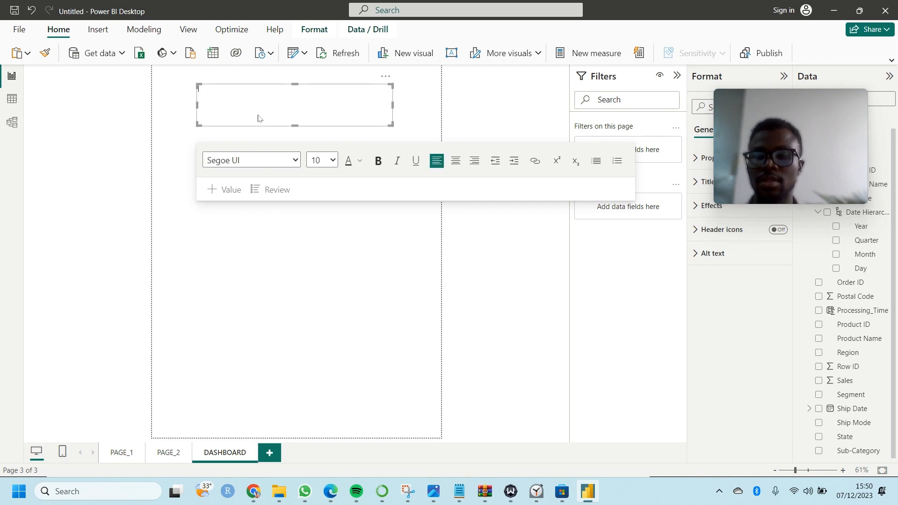
pyautogui.click(333, 161)
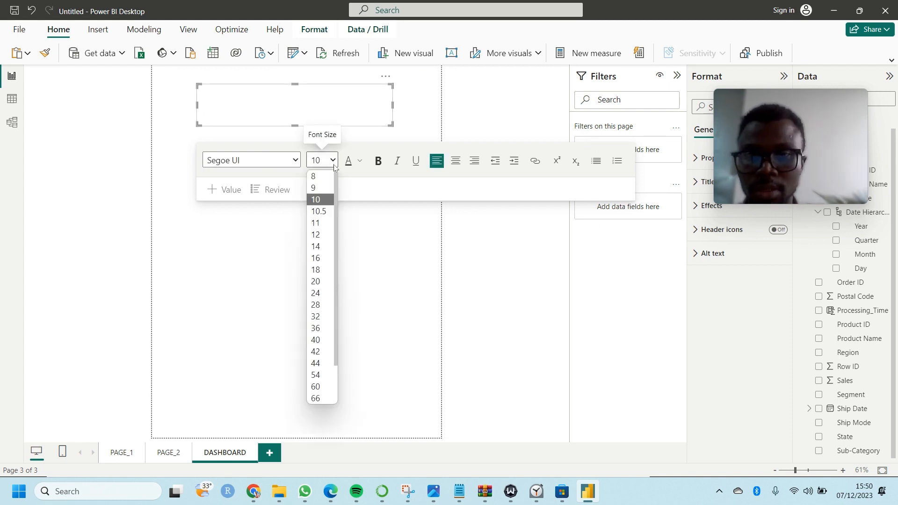
pyautogui.click(321, 366)
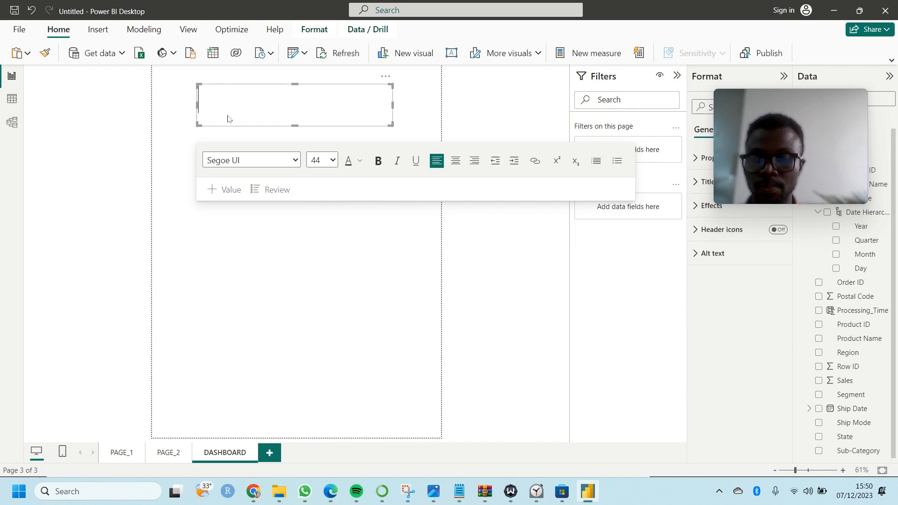
pyautogui.write('SUPER')
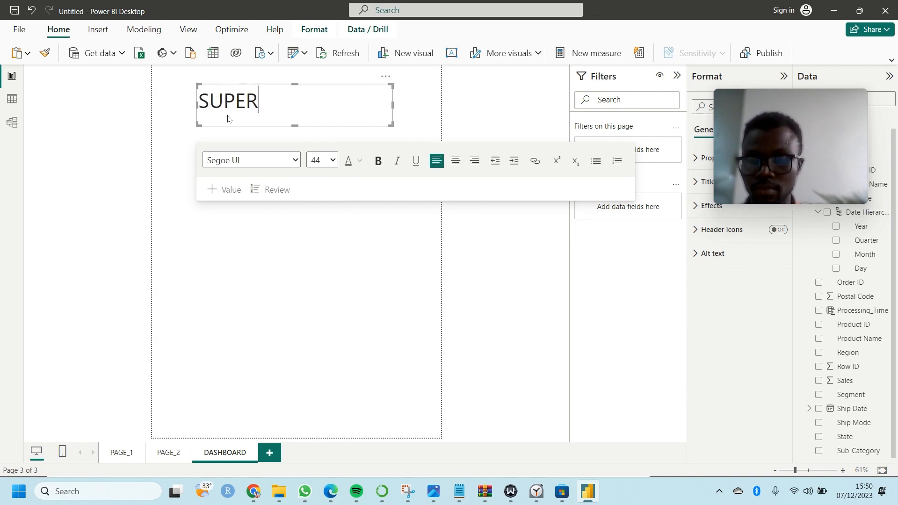
pyautogui.write('STORE')
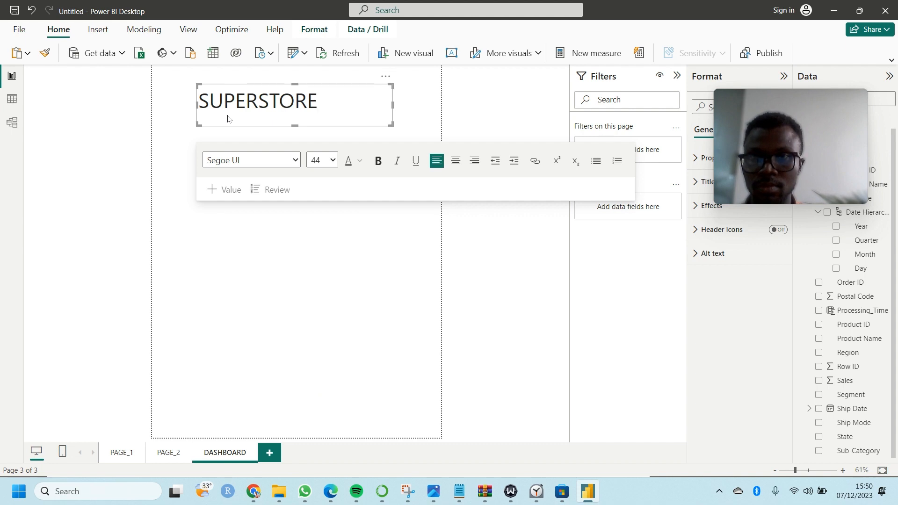
pyautogui.write(' A')
pyautogui.press('BackSpace')
pyautogui.press('BackSpace')
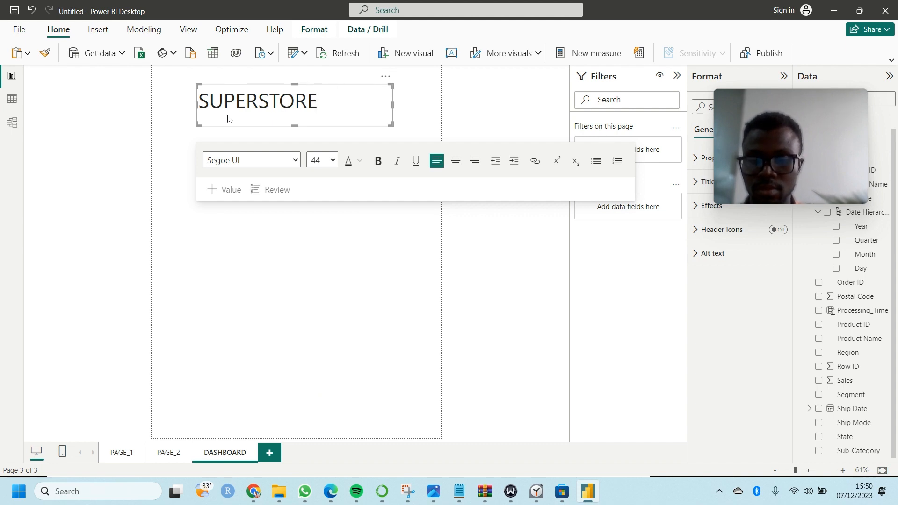
pyautogui.write('DAS')
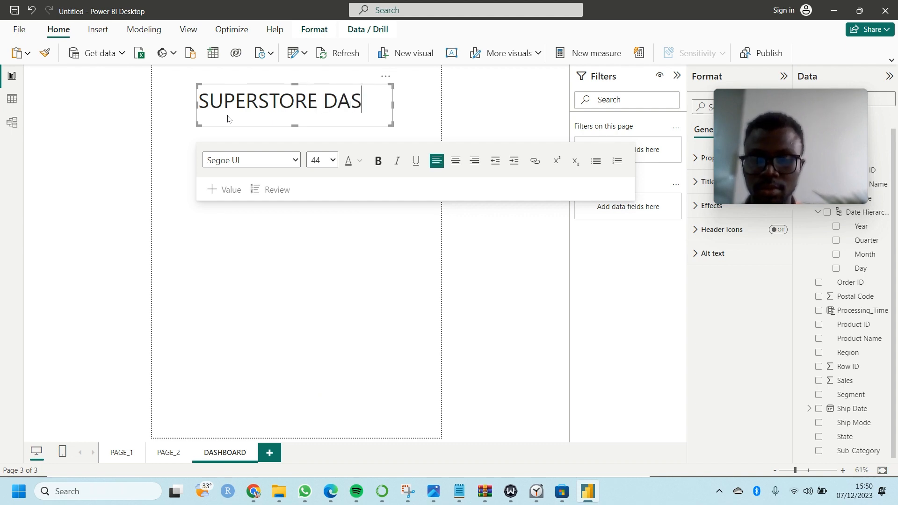
pyautogui.write('HBOA')
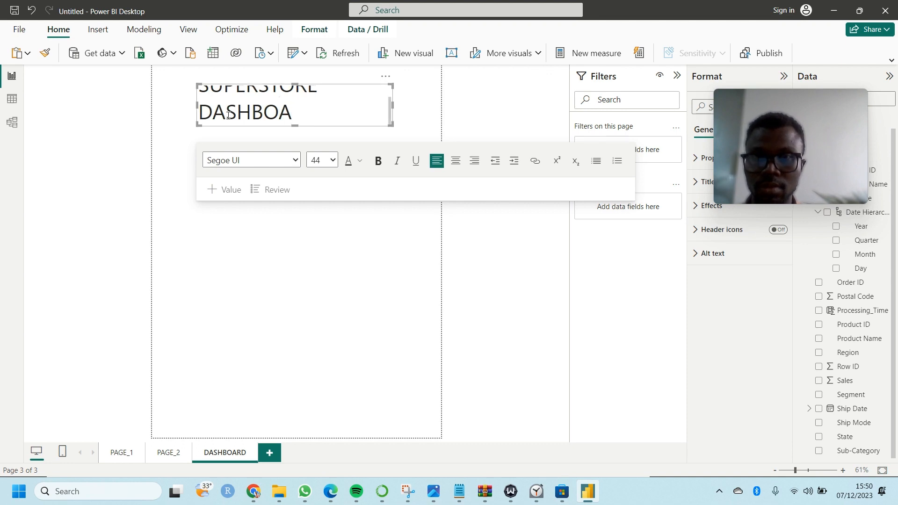
pyautogui.write('RD ANA')
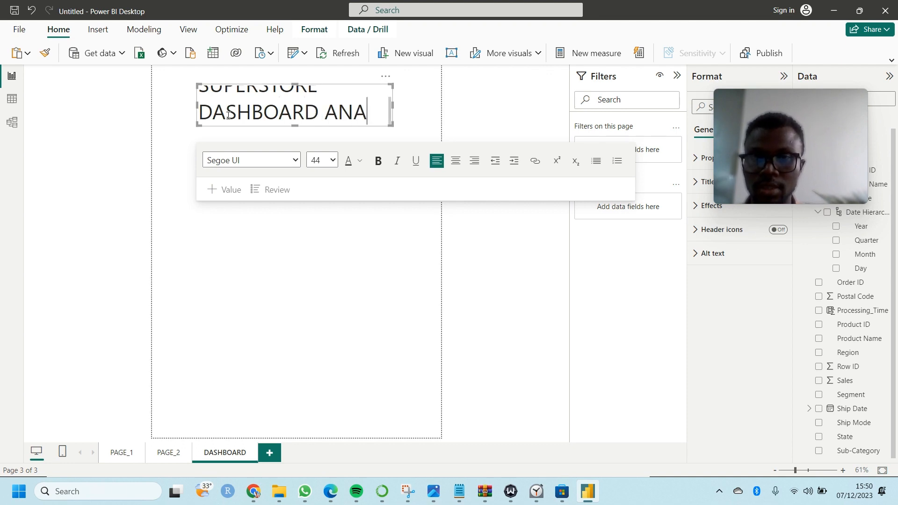
pyautogui.write('LYIS')
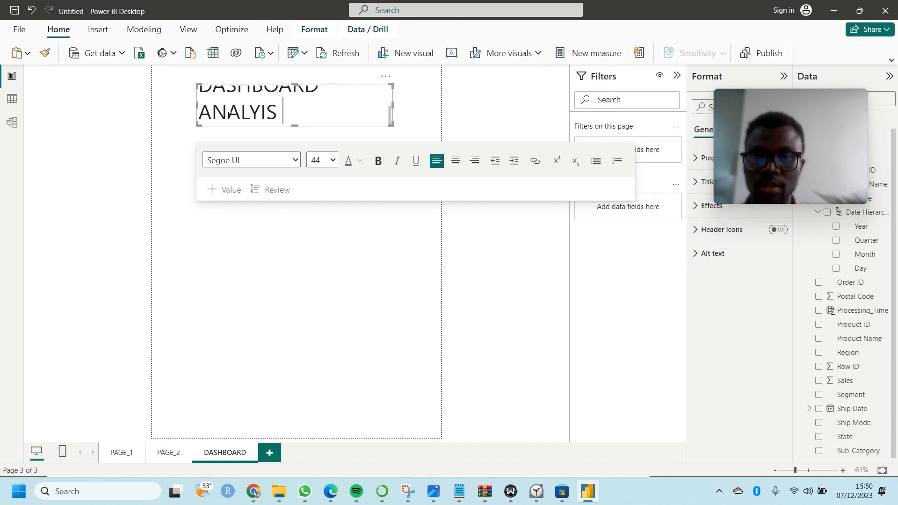
pyautogui.write(' (')
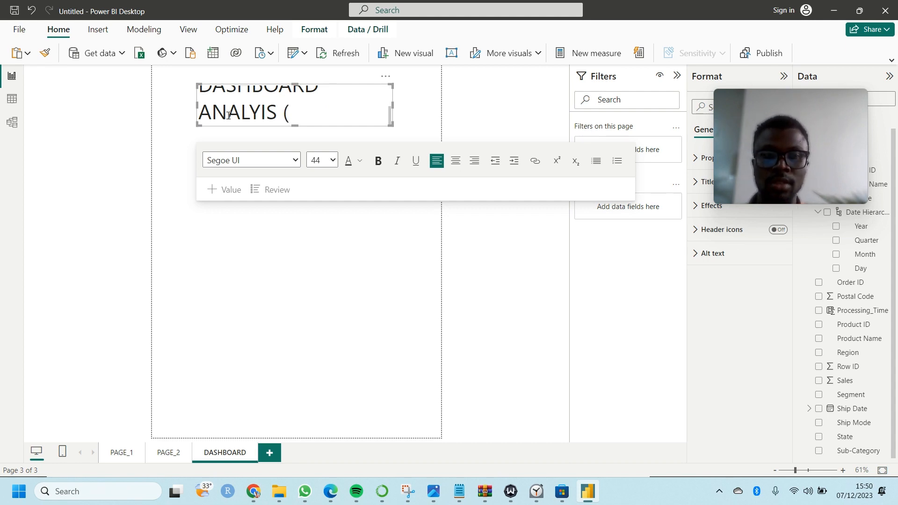
pyautogui.write('201')
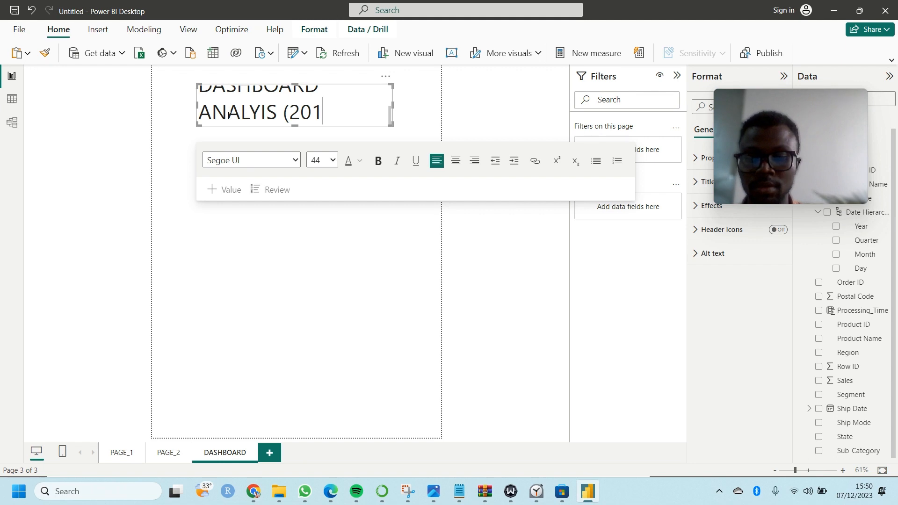
pyautogui.write('5-2018')
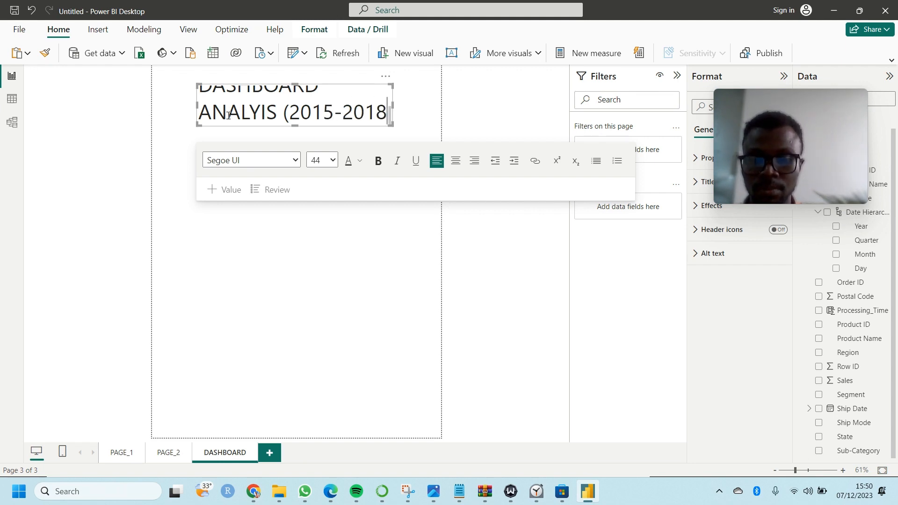
pyautogui.write(')')
pyautogui.press('Return')
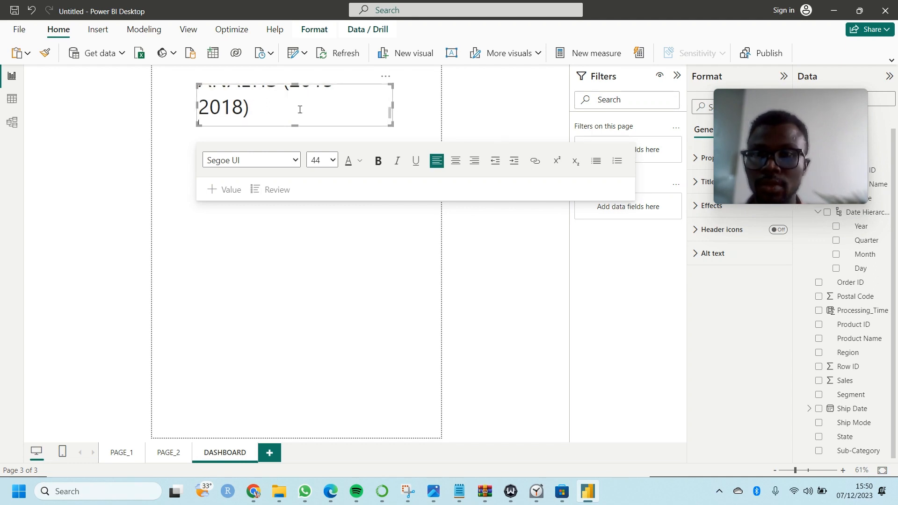
pyautogui.press('BackSpace')
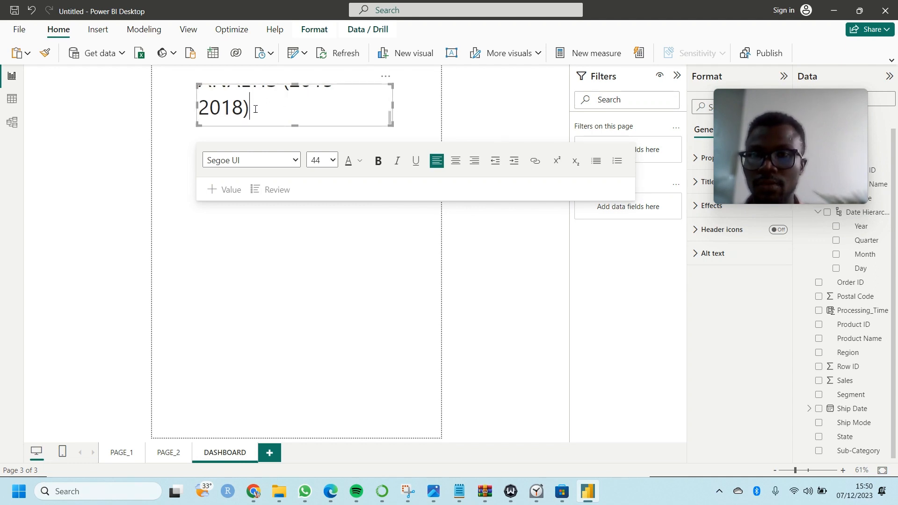
# Set the whole title's font size to 32 and widen the text box on both sides to nearly the page width
pyautogui.press('Return')
pyautogui.press('Up')
pyautogui.press('Up')
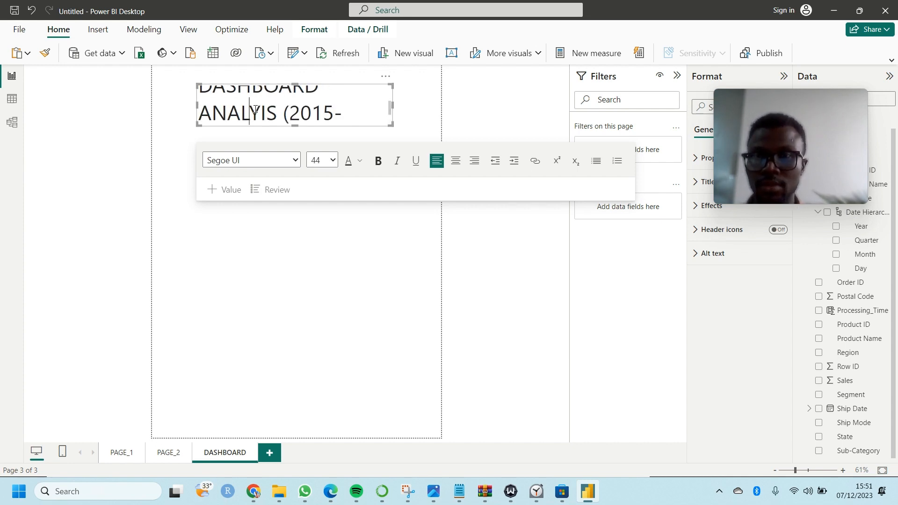
pyautogui.hotkey('ctrl', 'a')
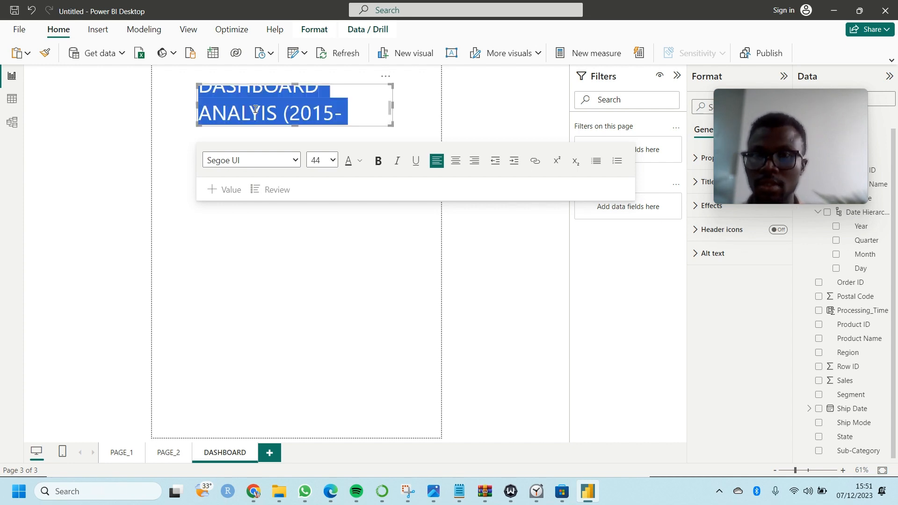
pyautogui.click(332, 164)
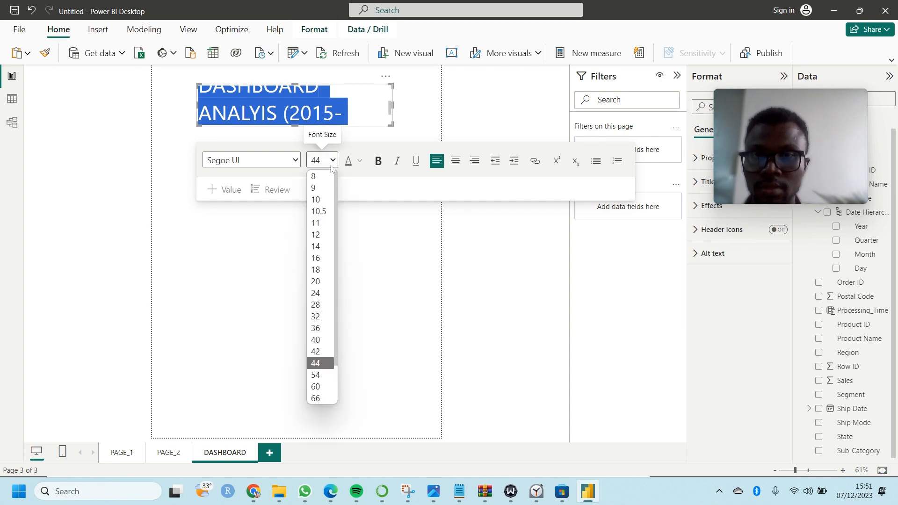
pyautogui.click(316, 317)
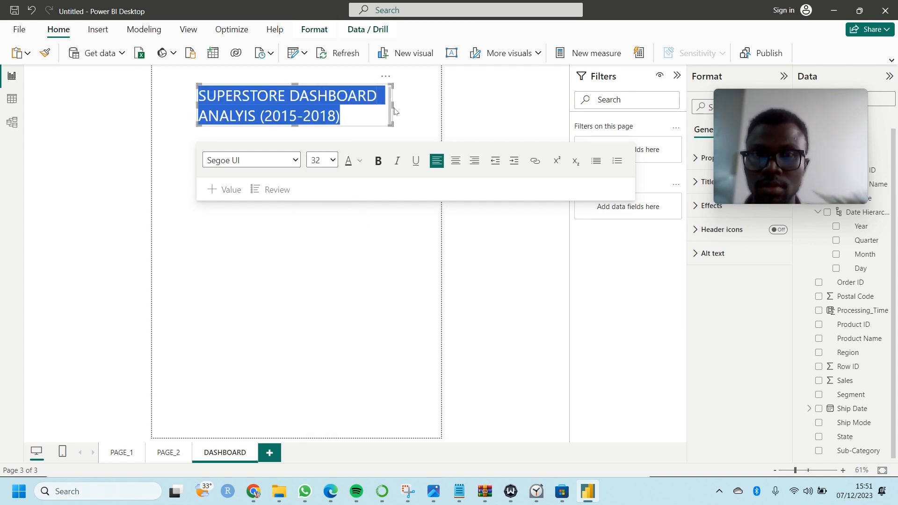
pyautogui.moveTo(405, 108); pyautogui.dragTo(429, 107)
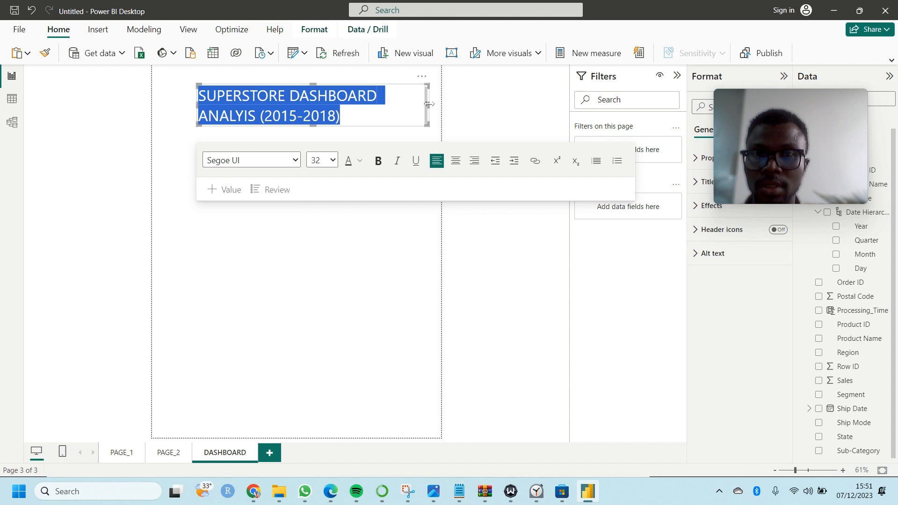
pyautogui.moveTo(196, 103); pyautogui.dragTo(156, 109)
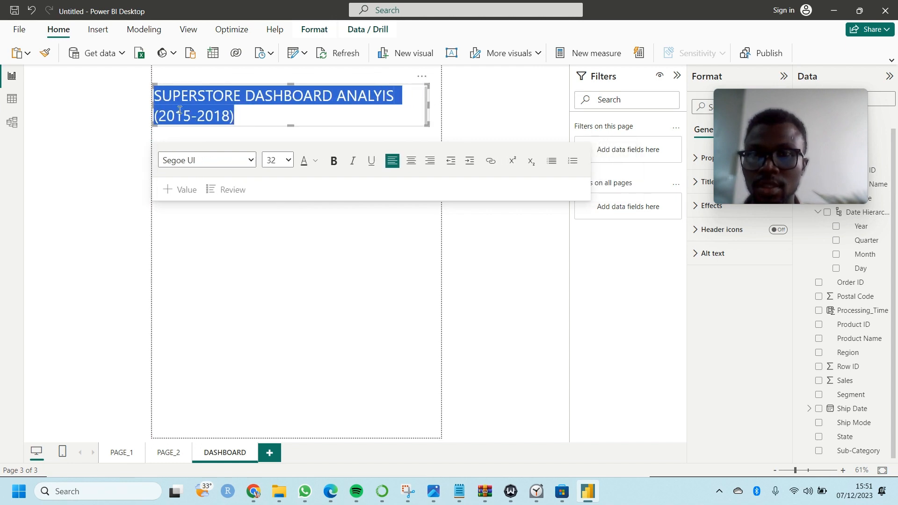
# Shorten the title to "SUPERSTORE DASHBOARD" and narrow the text box to fit the remaining words
pyautogui.click(251, 118)
pyautogui.moveTo(321, 115); pyautogui.dragTo(139, 117)
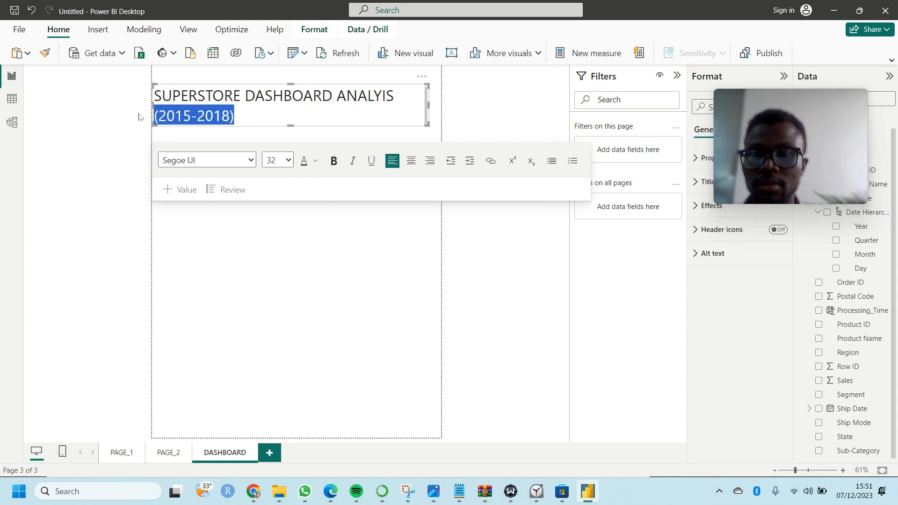
pyautogui.press('BackSpace')
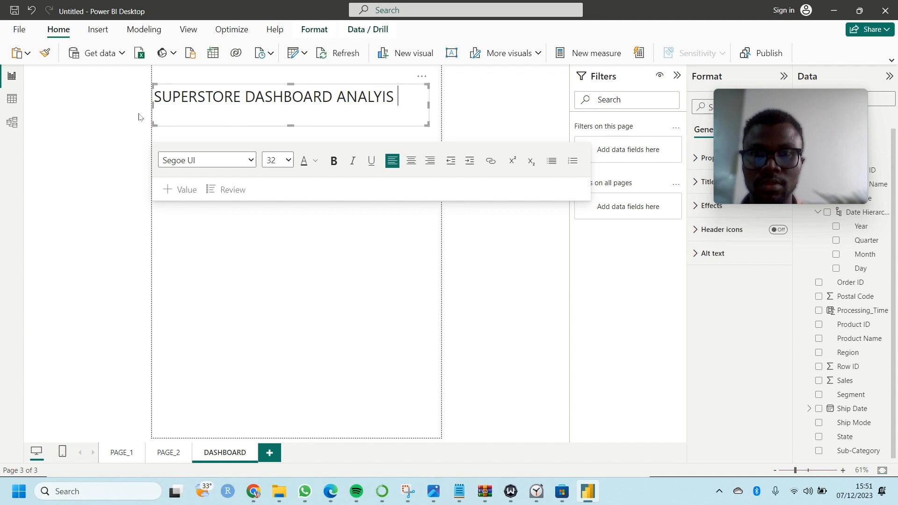
pyautogui.press('BackSpace')
pyautogui.press('BackSpace')
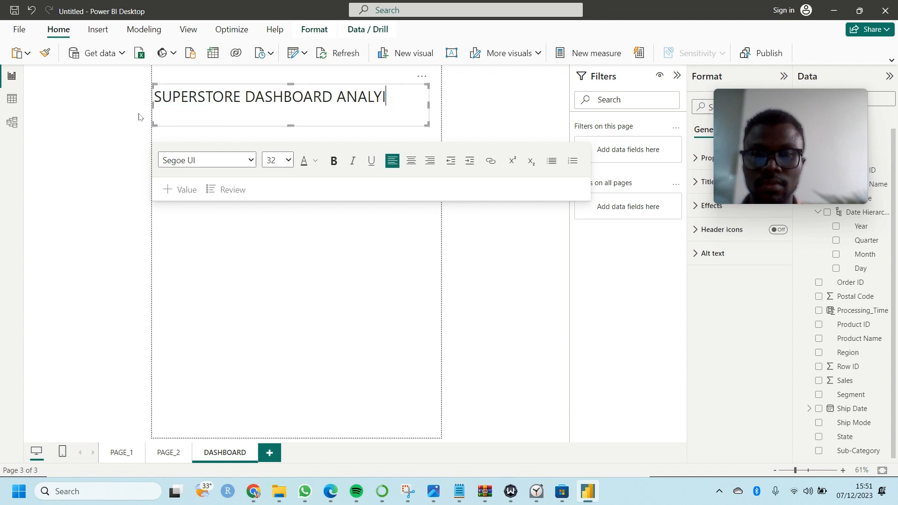
pyautogui.press('BackSpace')
pyautogui.press('BackSpace')
pyautogui.press('BackSpace')
pyautogui.press('BackSpace')
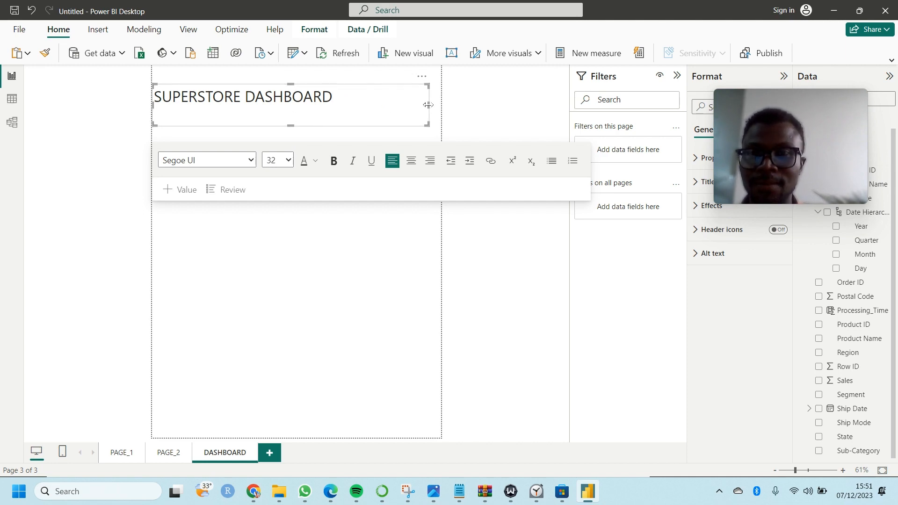
pyautogui.moveTo(428, 105); pyautogui.dragTo(336, 105)
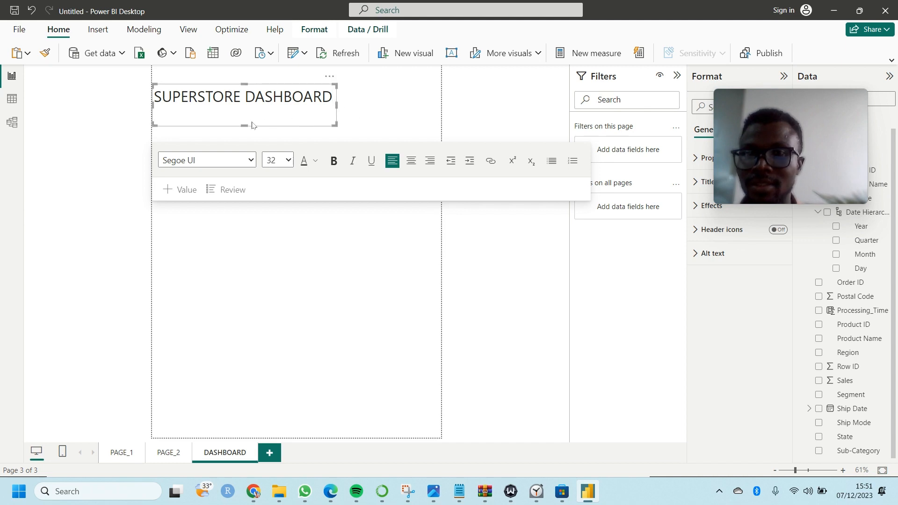
# Make the "SUPERSTORE DASHBOARD" title bold at font size 36 and widen its text box so it fits on one line
pyautogui.tripleClick(245, 100)
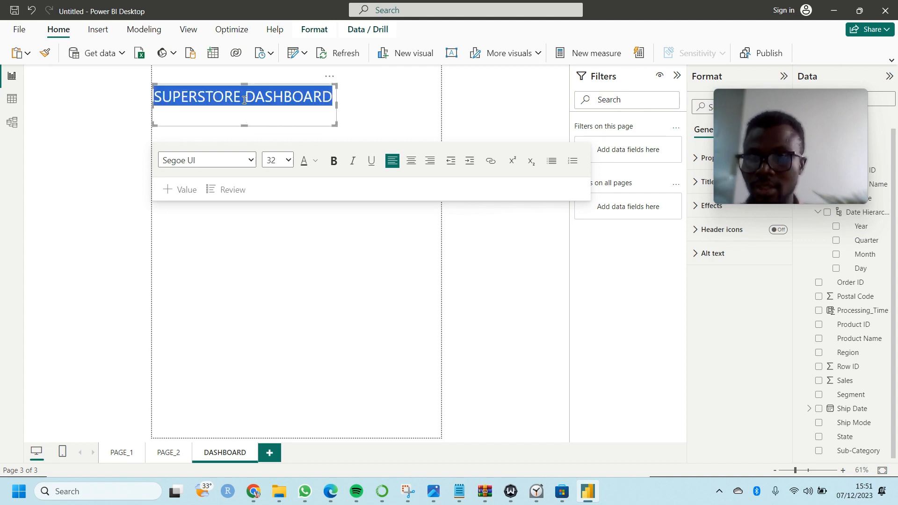
pyautogui.click(334, 161)
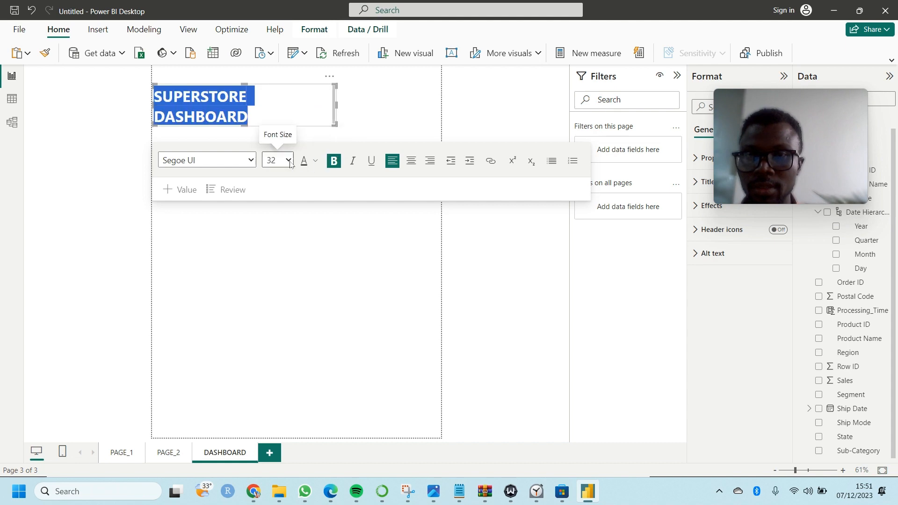
pyautogui.click(288, 161)
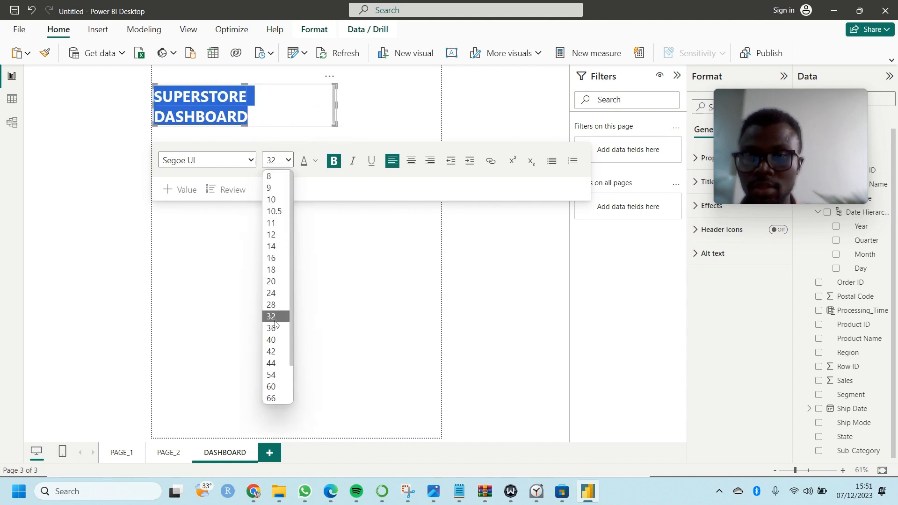
pyautogui.click(276, 328)
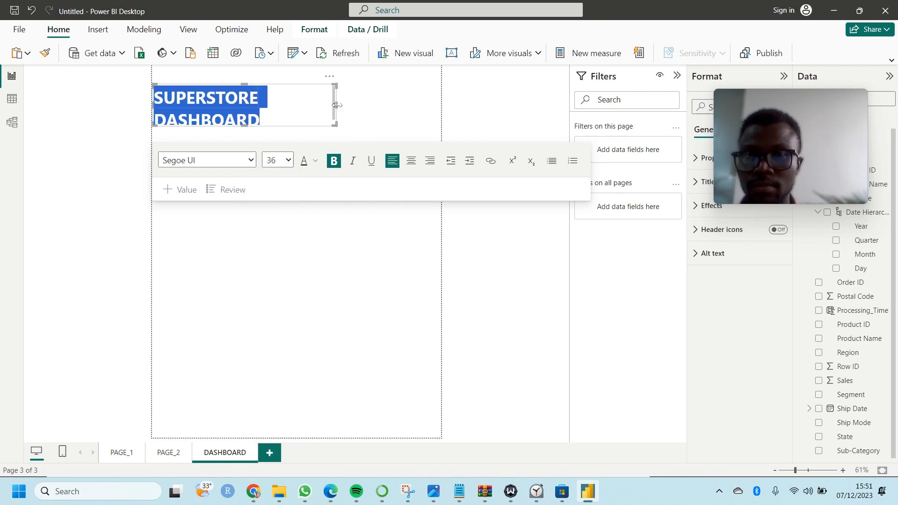
pyautogui.moveTo(337, 106); pyautogui.dragTo(378, 108)
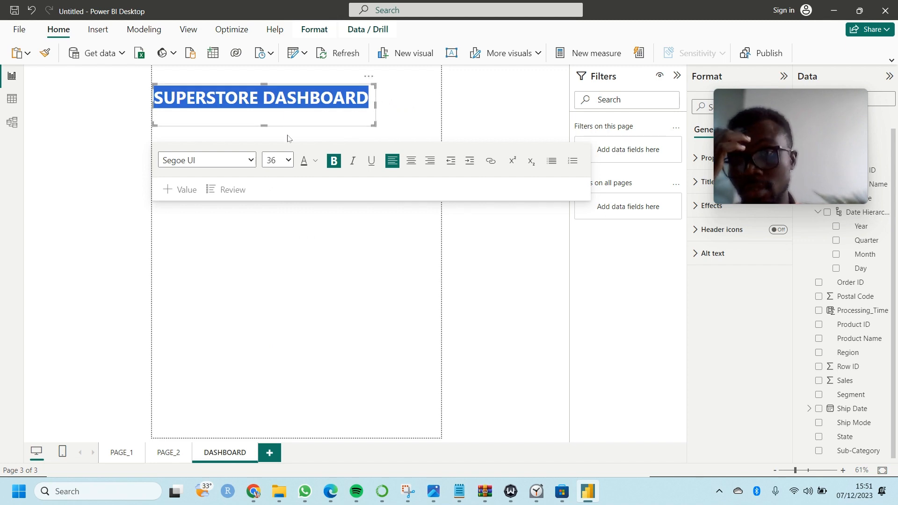
# Change the title's font to DIN at size 40 and shrink the text box to fit closely around the text
pyautogui.click(254, 162)
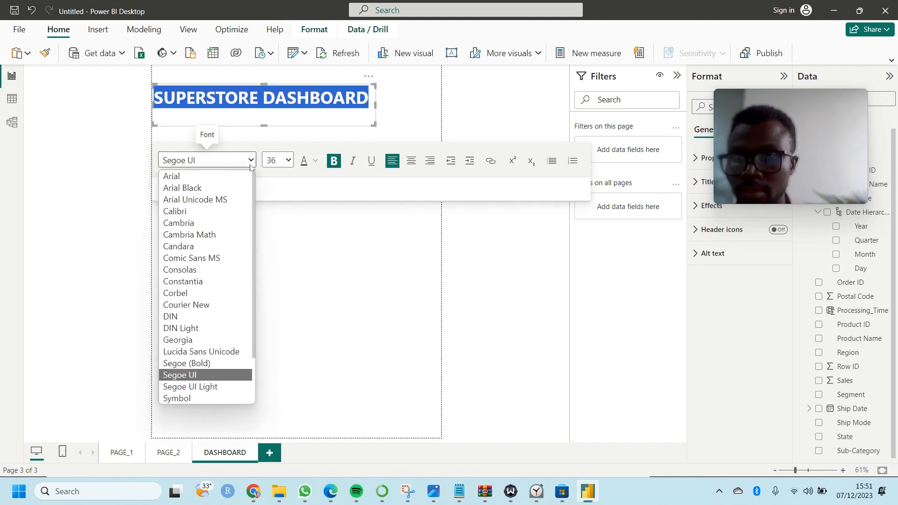
pyautogui.click(188, 316)
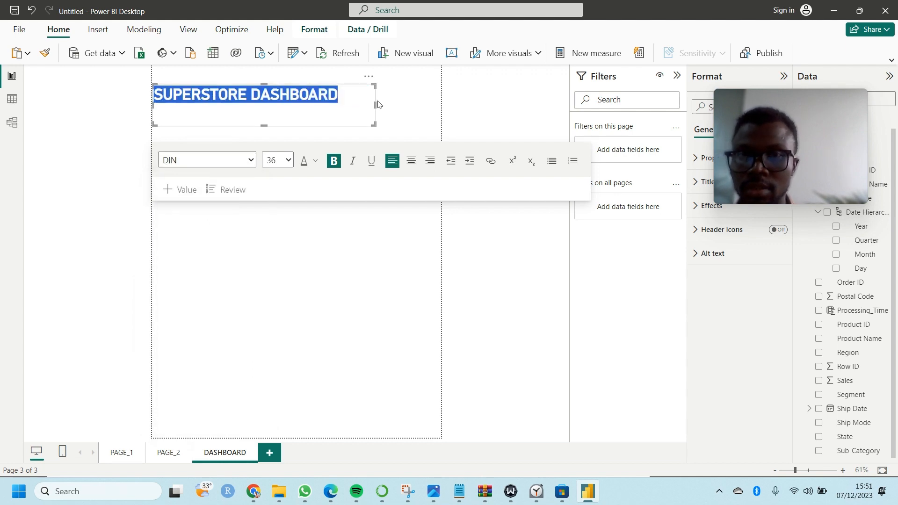
pyautogui.click(289, 161)
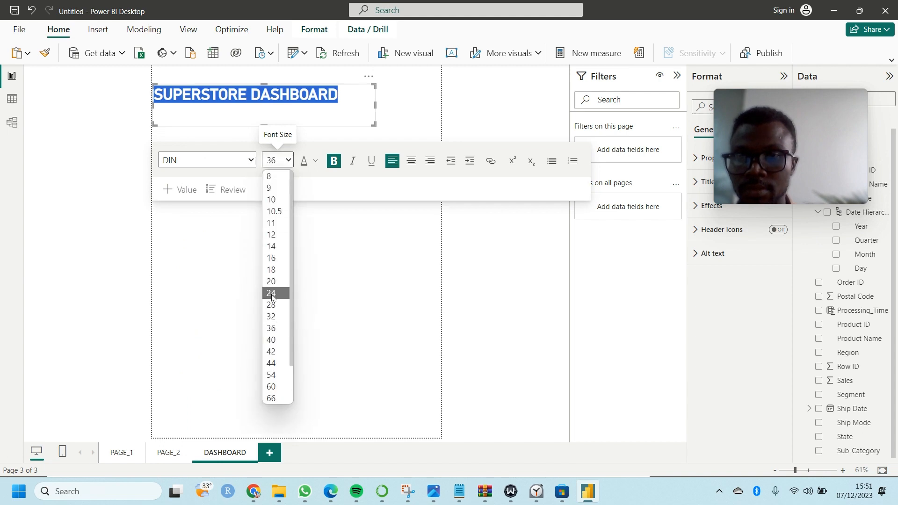
pyautogui.click(272, 341)
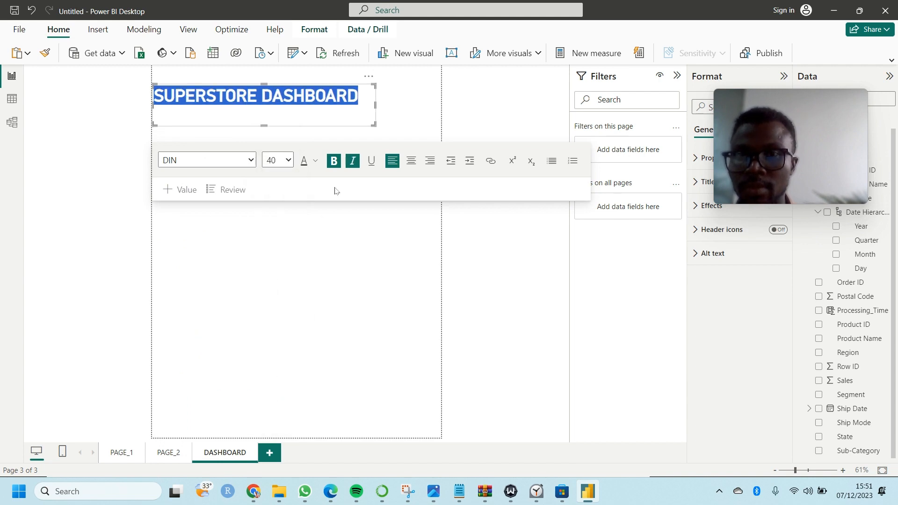
pyautogui.moveTo(373, 124); pyautogui.dragTo(363, 112)
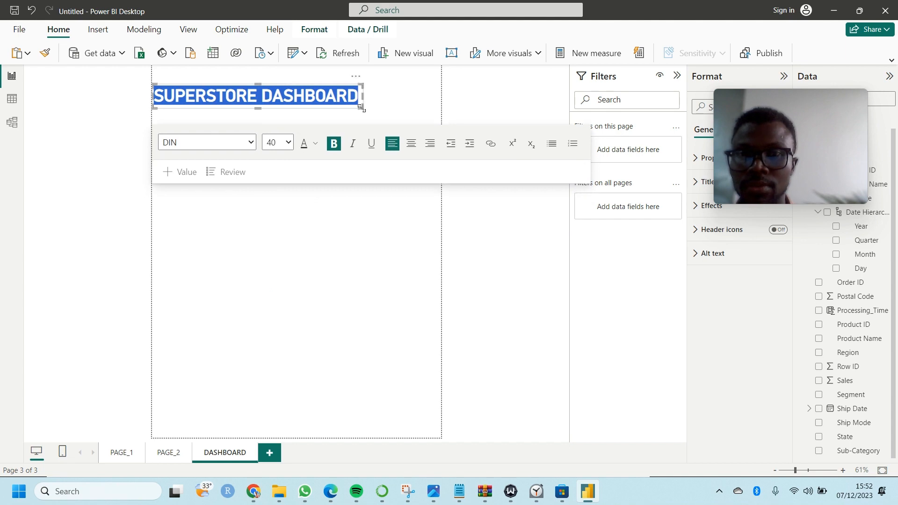
pyautogui.click(279, 82)
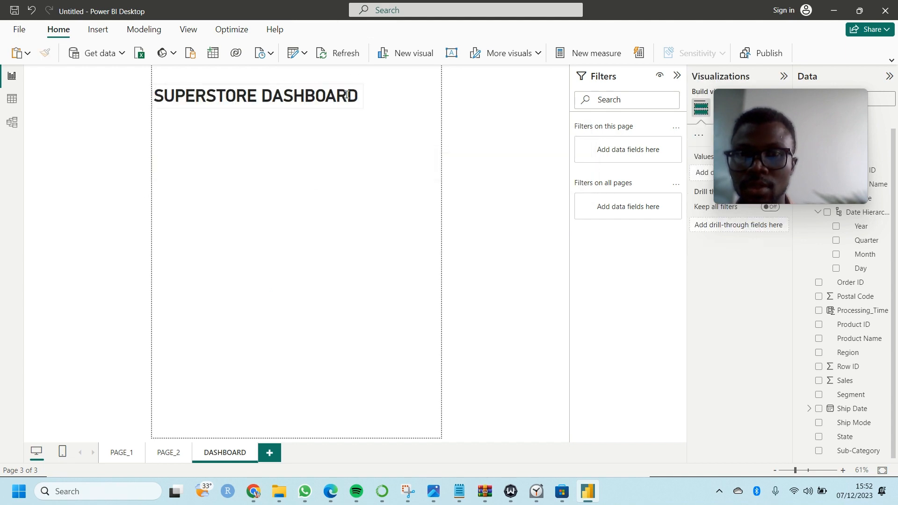
# Center-align the title text and move its text box to the top middle of the DASHBOARD page
pyautogui.tripleClick(328, 102)
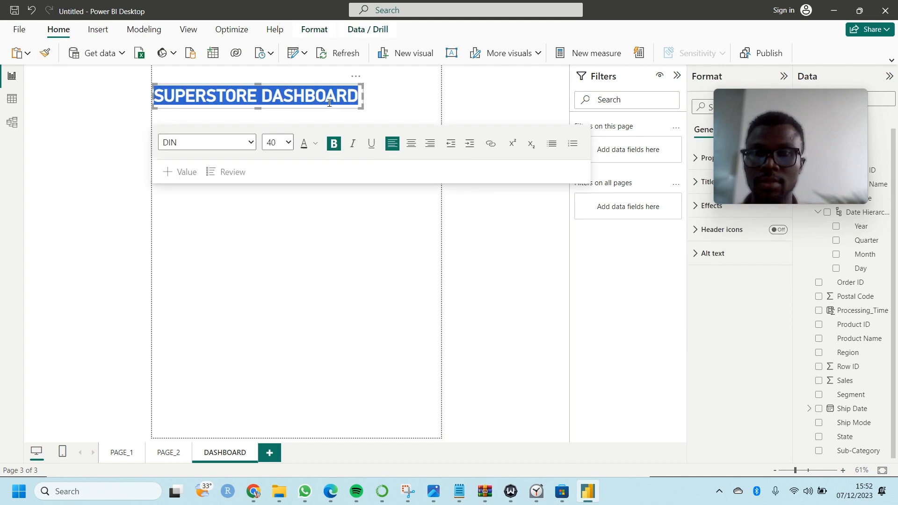
pyautogui.click(411, 147)
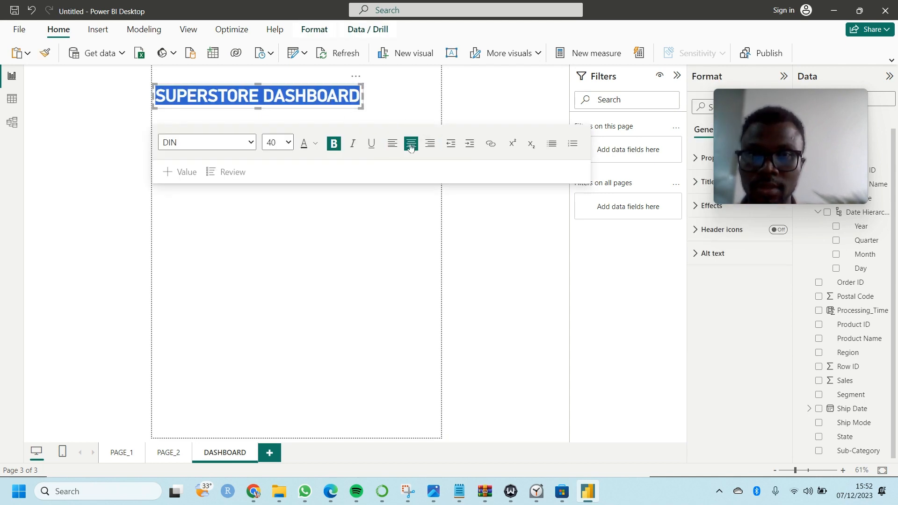
pyautogui.click(262, 87)
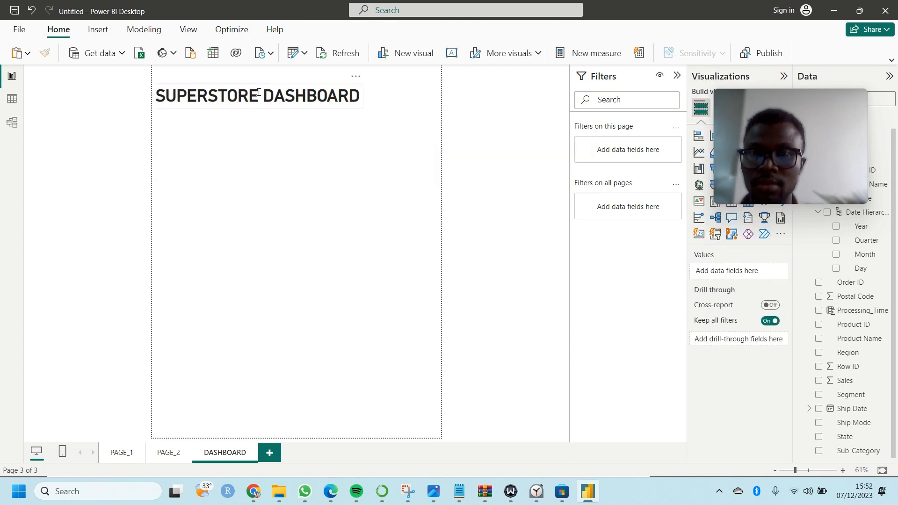
pyautogui.click(258, 89)
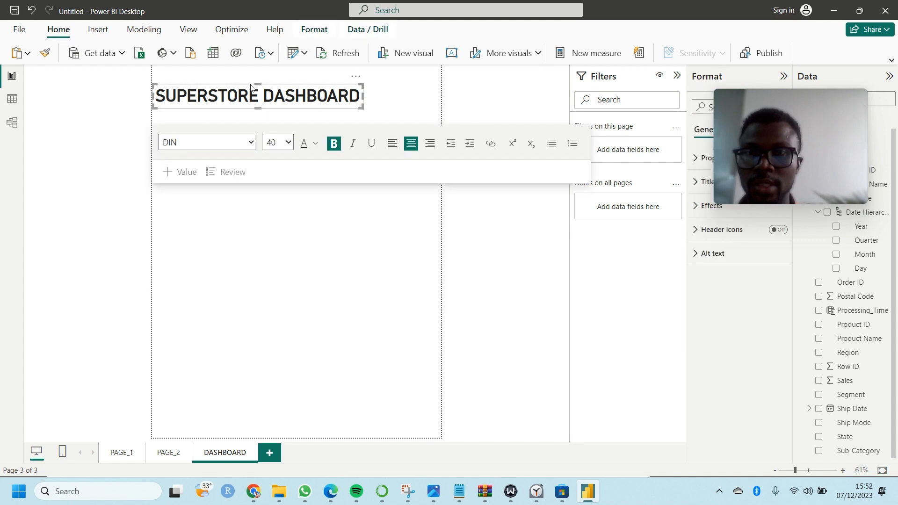
pyautogui.moveTo(257, 88); pyautogui.dragTo(282, 77)
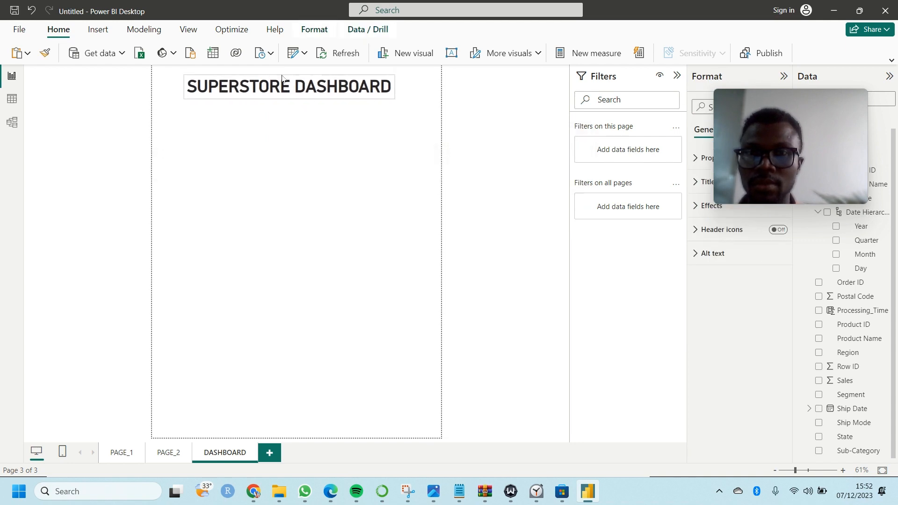
# Color the whole dashboard title a darker shade of the theme's bright blue
pyautogui.click(283, 86)
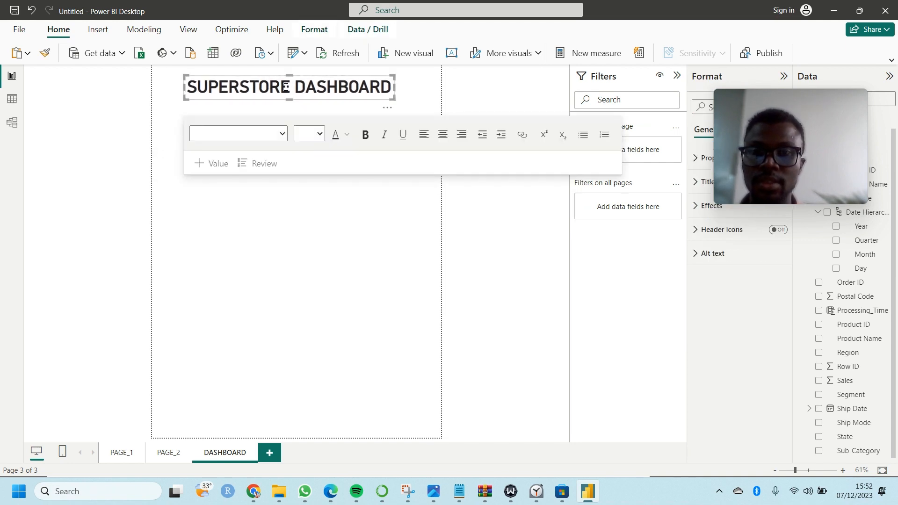
pyautogui.hotkey('ctrl', 'a')
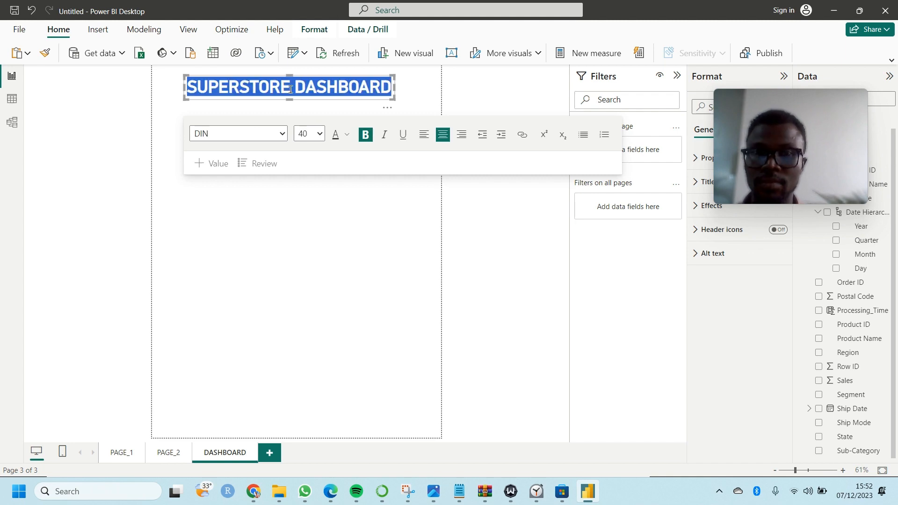
pyautogui.click(346, 135)
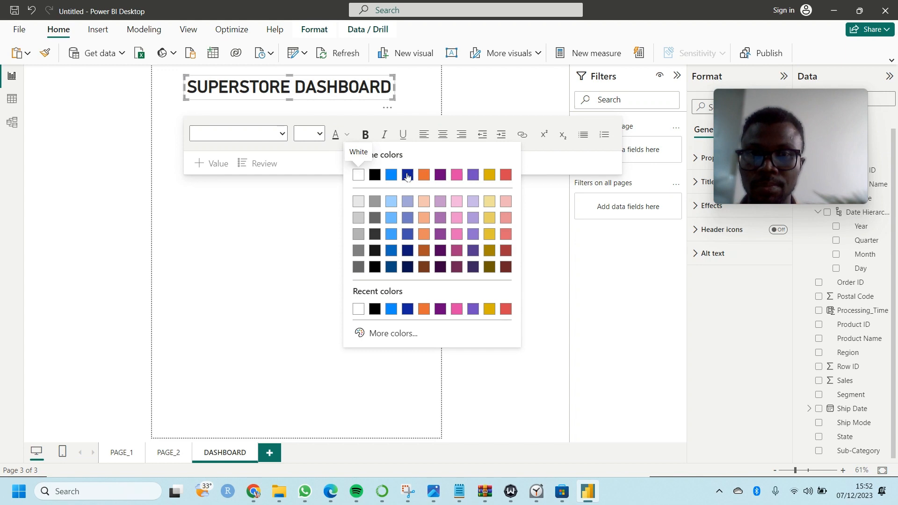
pyautogui.click(390, 250)
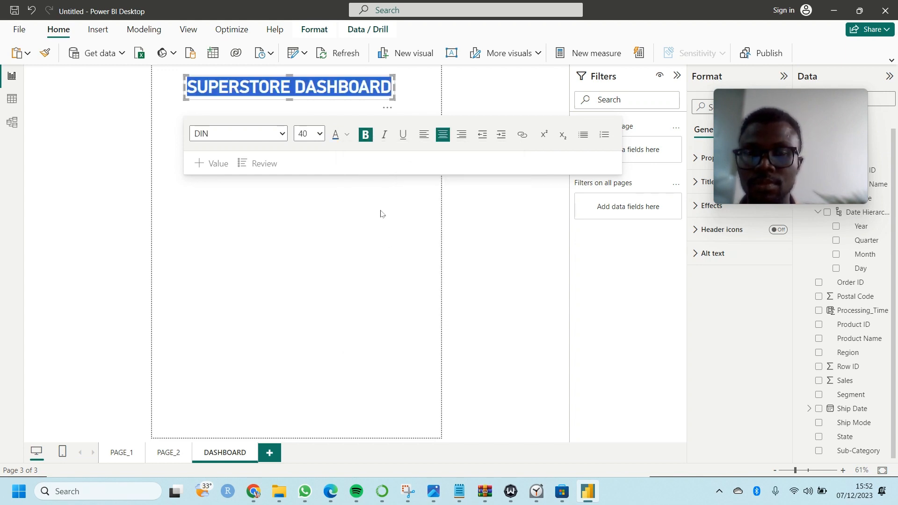
pyautogui.click(380, 213)
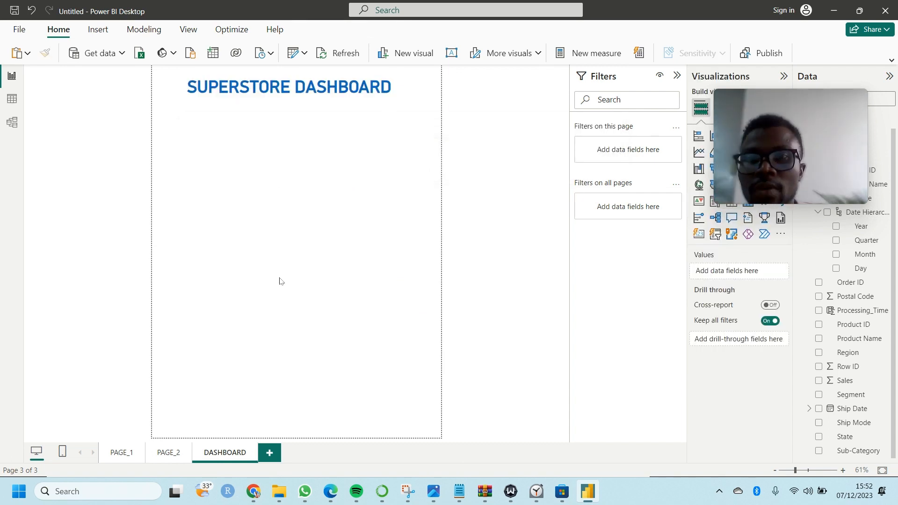
# Copy the Total Sales and Average Processing Time (hr) cards from PAGE_1 to the DASHBOARD page and place them below the title
pyautogui.click(123, 452)
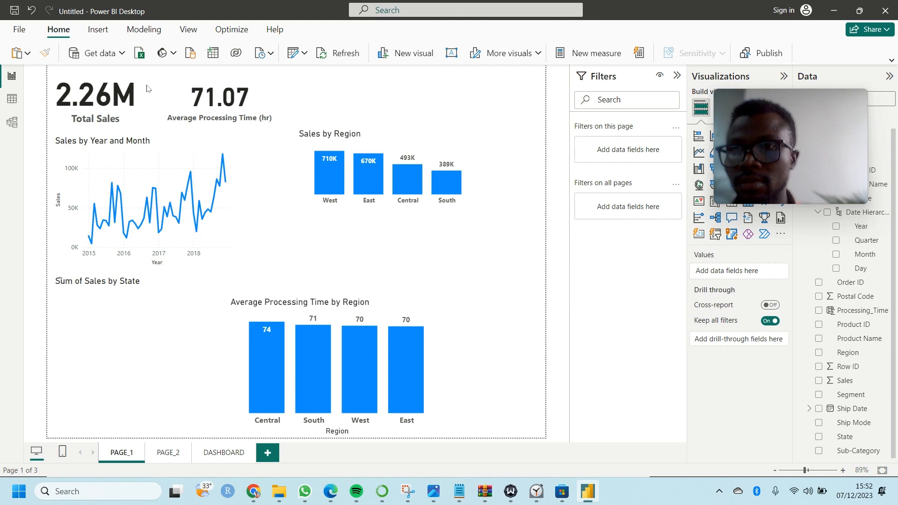
pyautogui.click(125, 78)
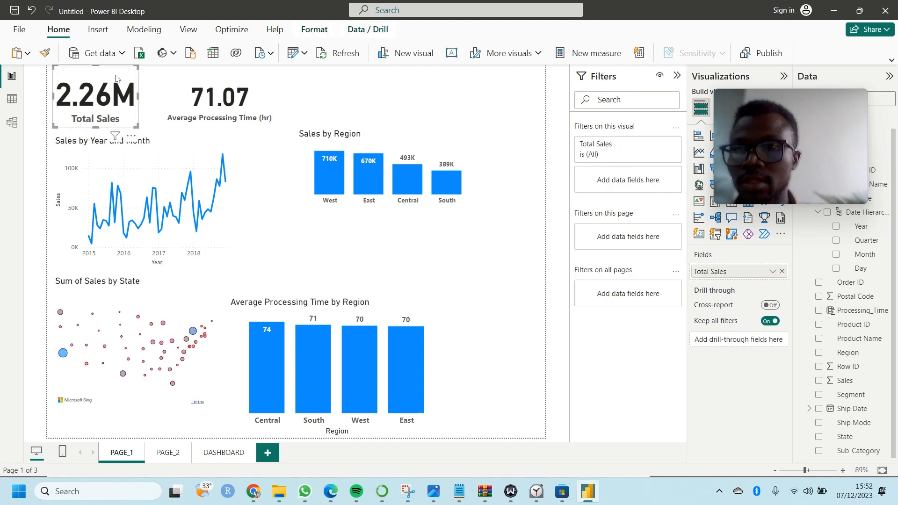
pyautogui.click(180, 92)
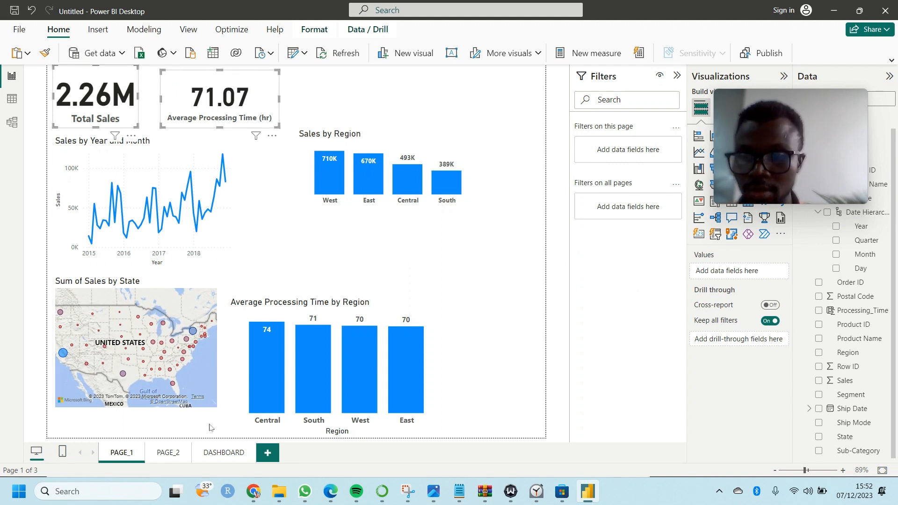
pyautogui.click(226, 457)
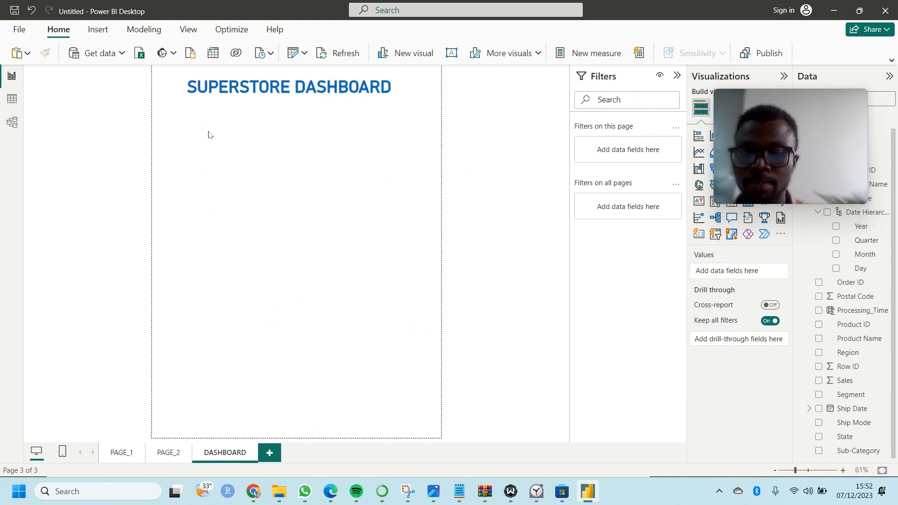
pyautogui.hotkey('ctrl', 'v')
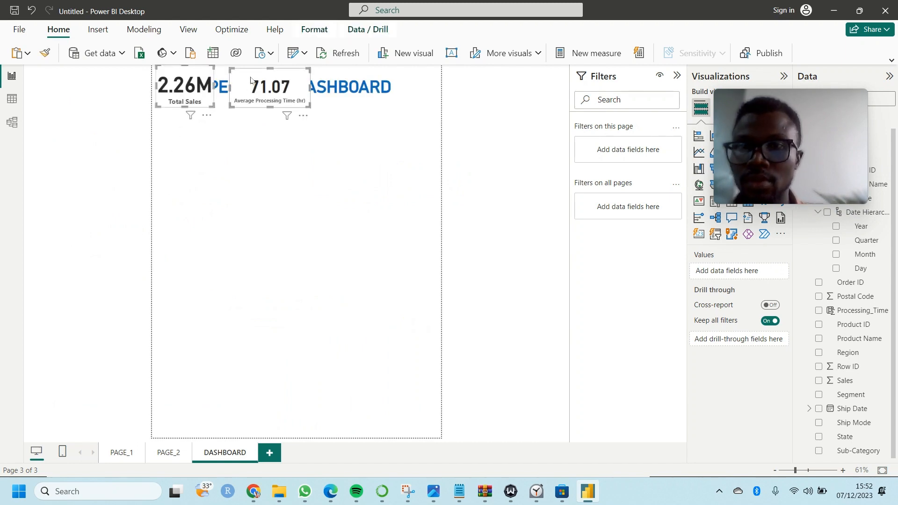
pyautogui.moveTo(249, 78); pyautogui.dragTo(331, 123)
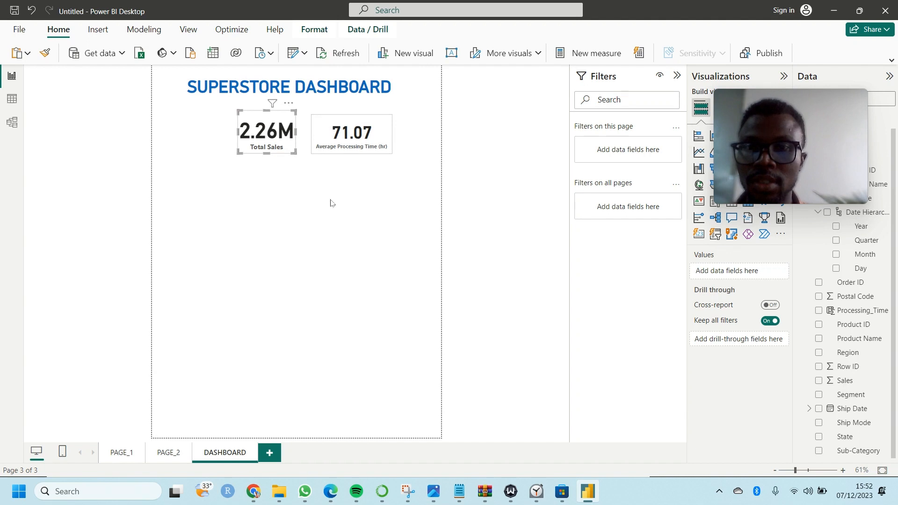
# Move the Total Sales card toward the page's left edge, away from the other card, and enlarge it
pyautogui.click(304, 138)
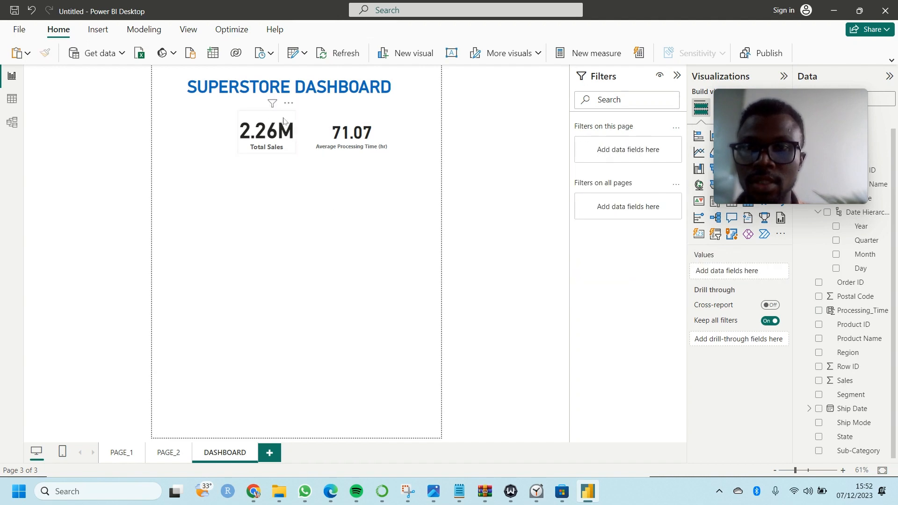
pyautogui.click(283, 121)
pyautogui.moveTo(278, 121); pyautogui.dragTo(210, 123)
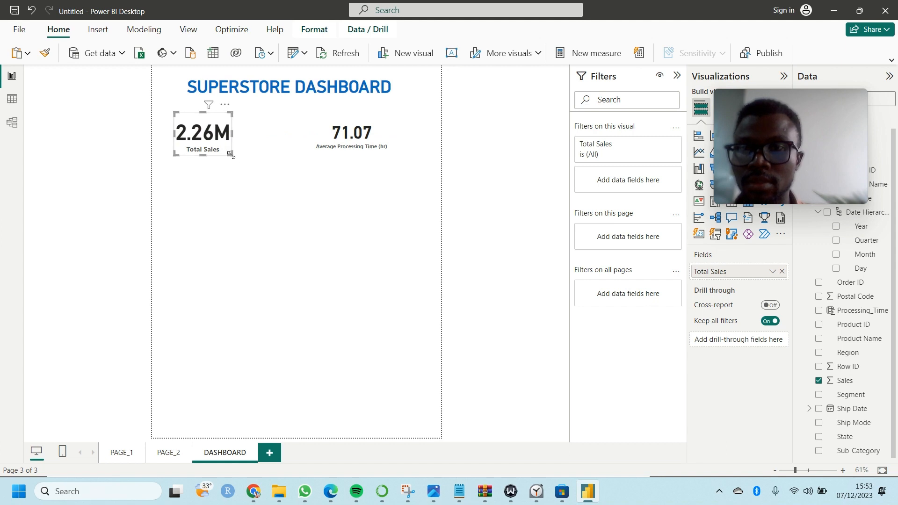
pyautogui.moveTo(231, 154); pyautogui.dragTo(249, 172)
# Enlarge the Average Processing Time (hr) card and shift it slightly up and to the right beneath the title
pyautogui.click(326, 127)
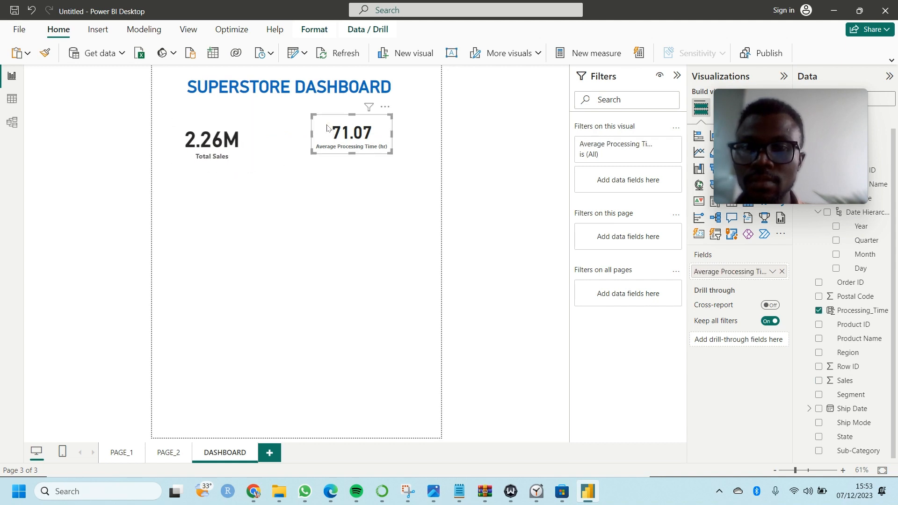
pyautogui.moveTo(312, 153); pyautogui.dragTo(300, 170)
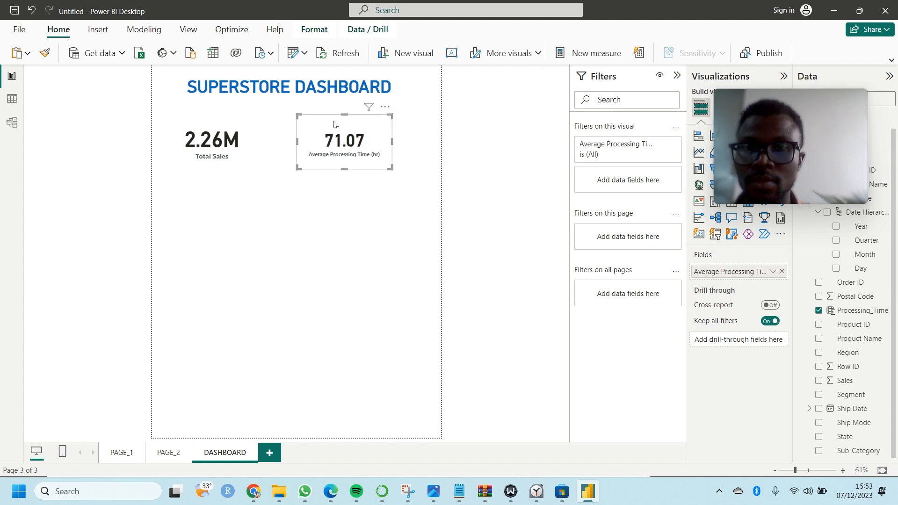
pyautogui.moveTo(333, 124); pyautogui.dragTo(344, 117)
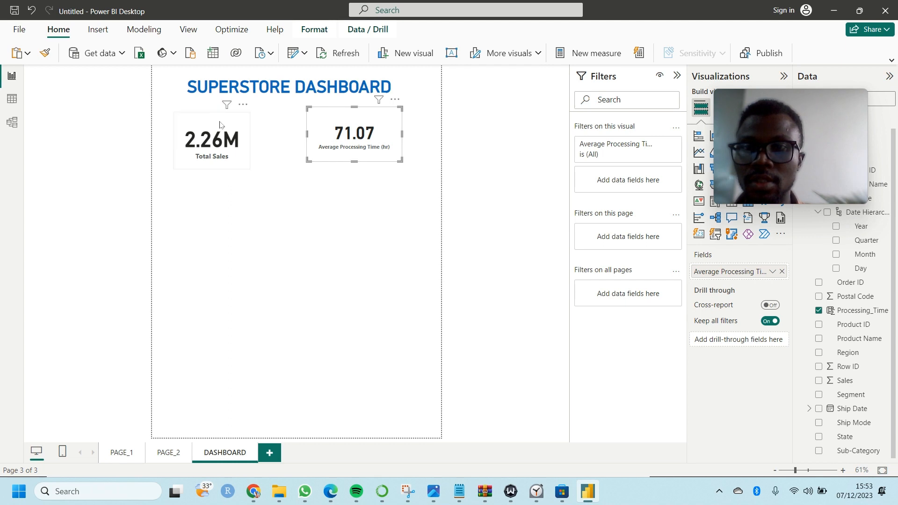
# Fine-tune the positions of the Total Sales and Average Processing Time (hr) cards so they sit level and balanced under the title
pyautogui.moveTo(230, 121); pyautogui.dragTo(241, 119)
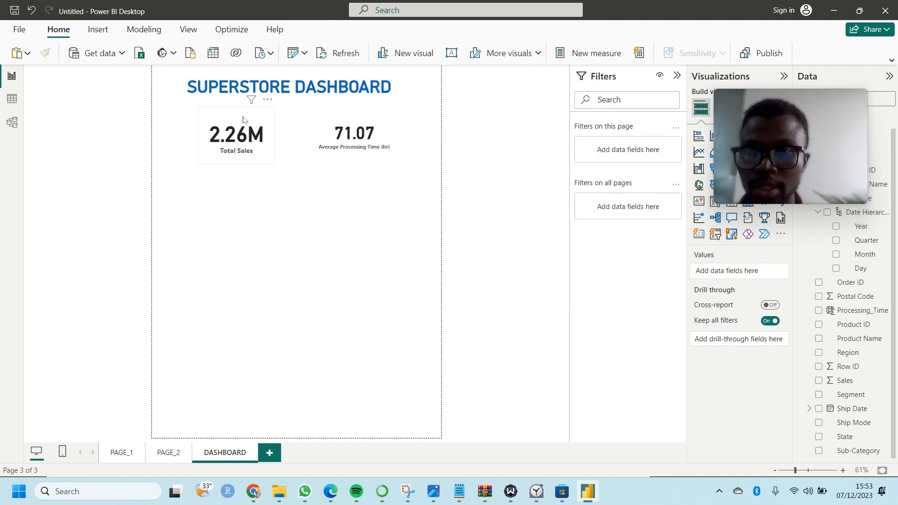
pyautogui.click(245, 121)
pyautogui.moveTo(237, 120); pyautogui.dragTo(223, 118)
pyautogui.moveTo(334, 122); pyautogui.dragTo(326, 120)
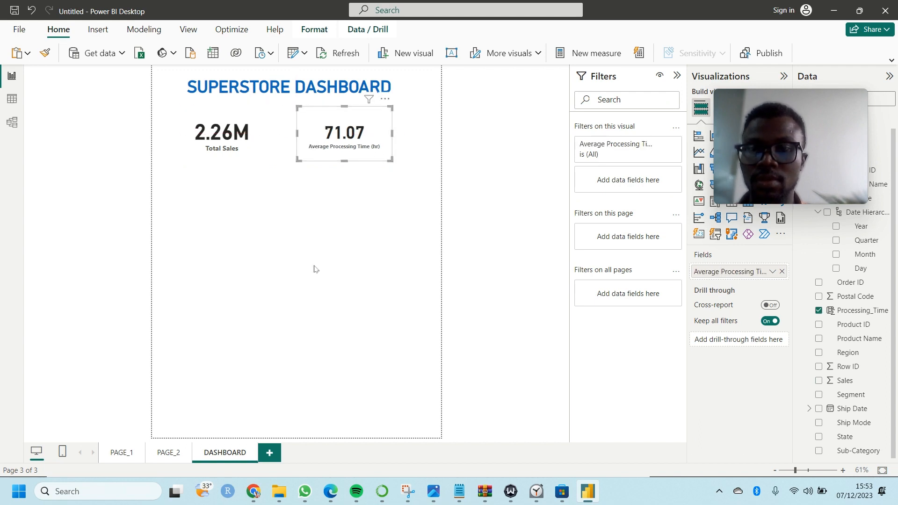
pyautogui.click(314, 269)
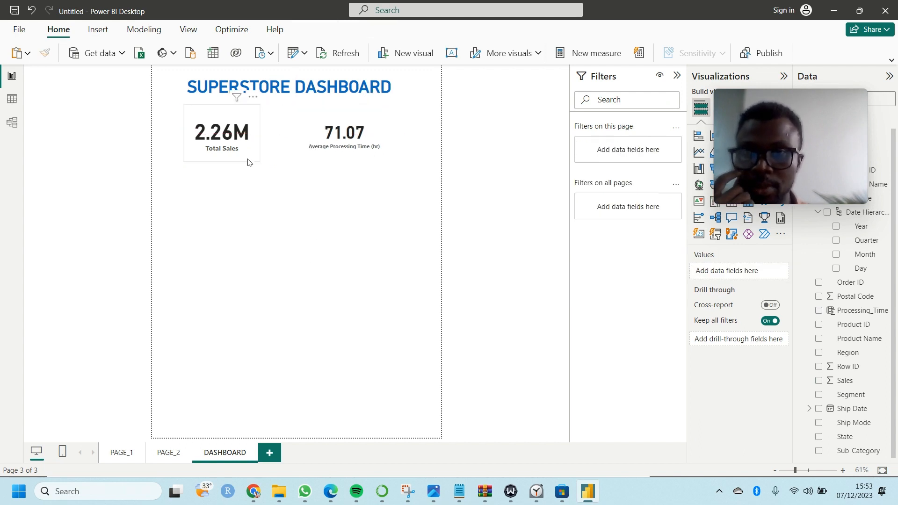
# Copy the Sales by Year and Month line chart and the Sum of Sales by State map from PAGE_1 to the DASHBOARD page
pyautogui.click(123, 453)
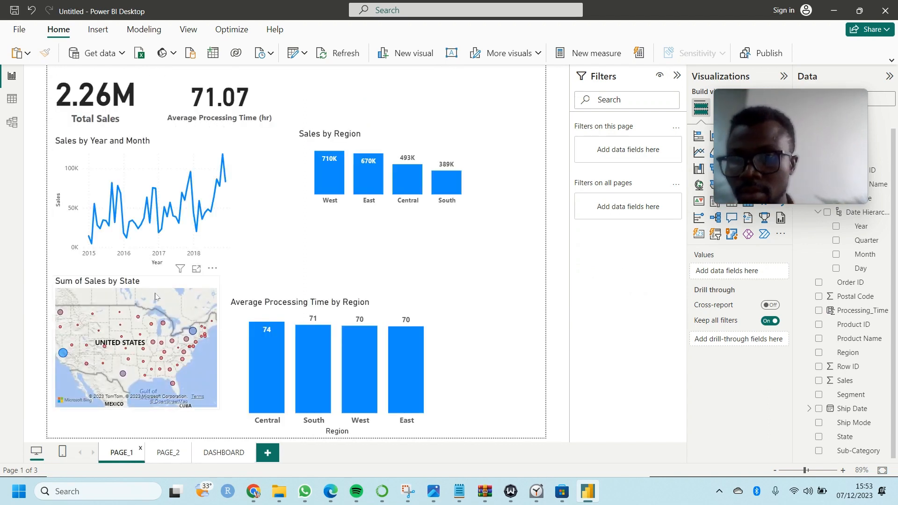
pyautogui.click(155, 296)
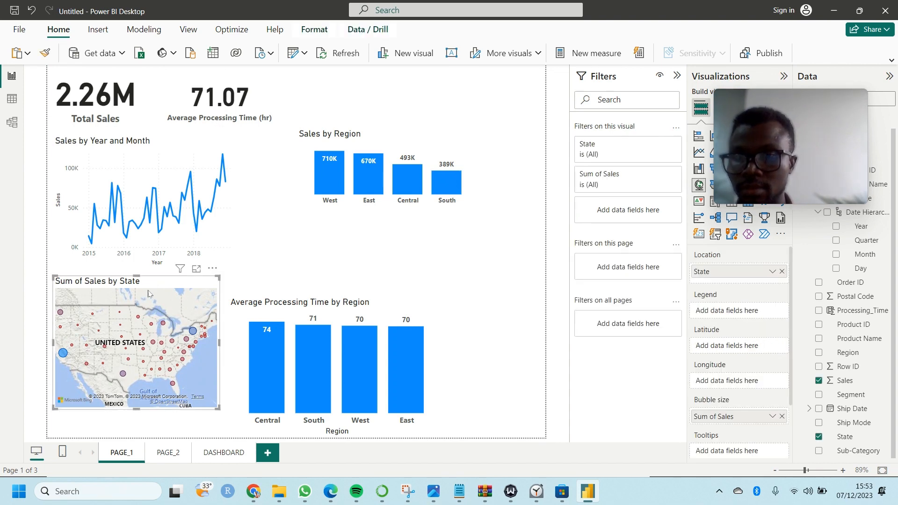
pyautogui.click(203, 148)
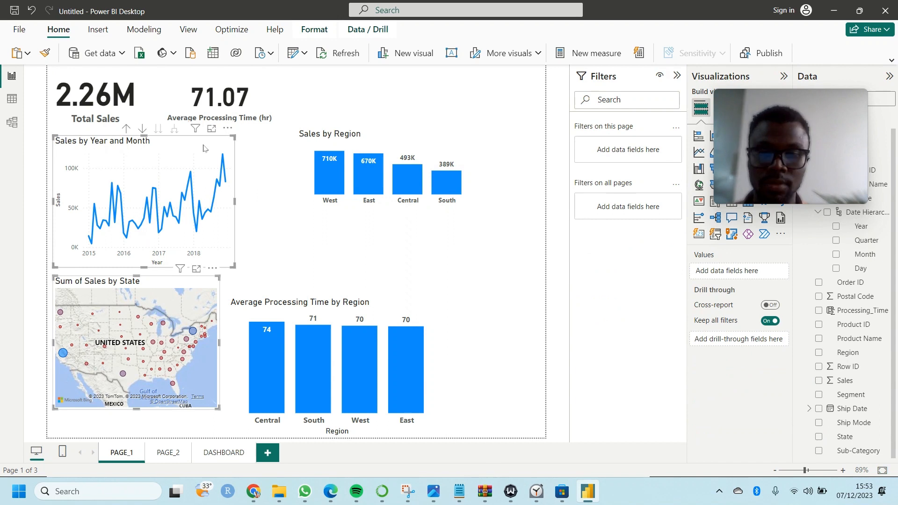
pyautogui.click(229, 452)
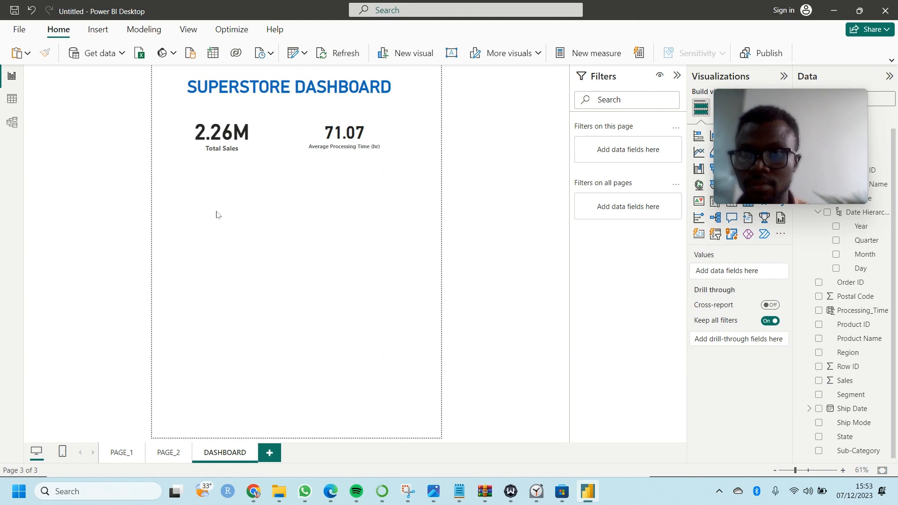
pyautogui.hotkey('ctrl', 'v')
pyautogui.click(330, 239)
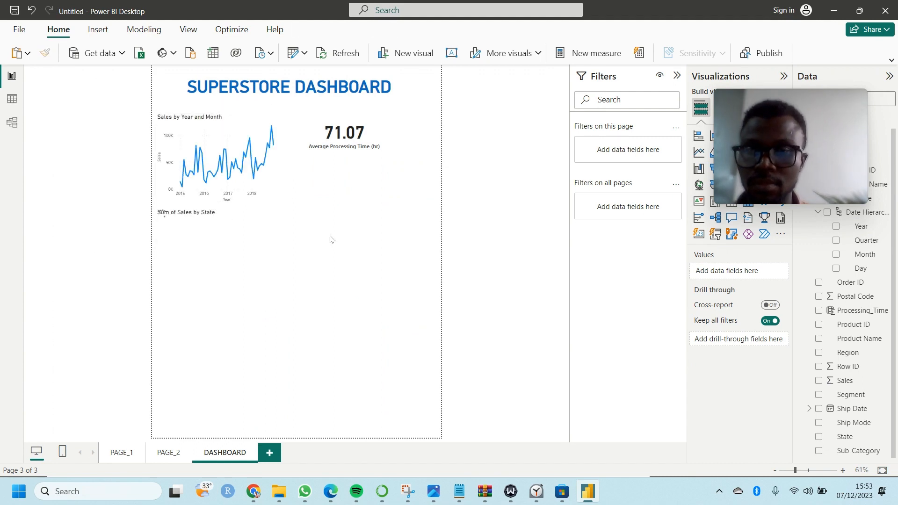
# Place the Sum of Sales by State map below the Average Processing Time (hr) card and the line chart level with it below Total Sales
pyautogui.click(215, 228)
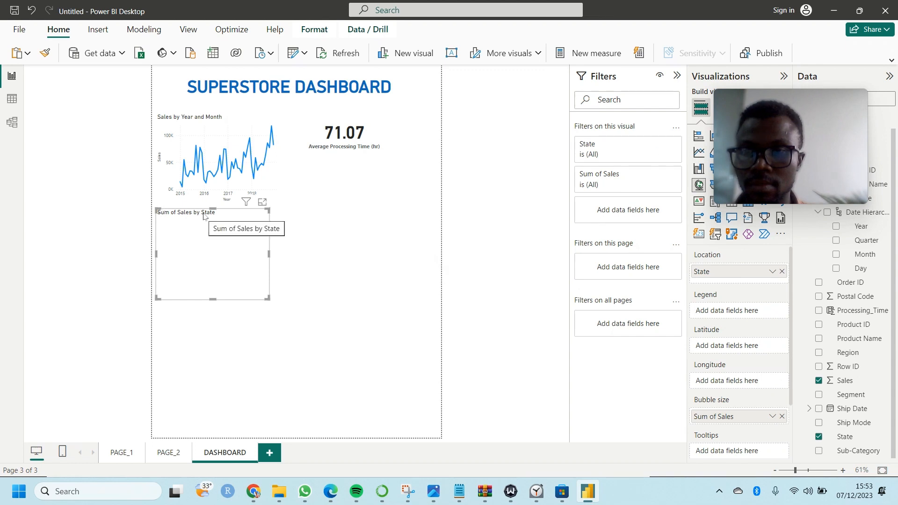
pyautogui.moveTo(203, 215); pyautogui.dragTo(361, 184)
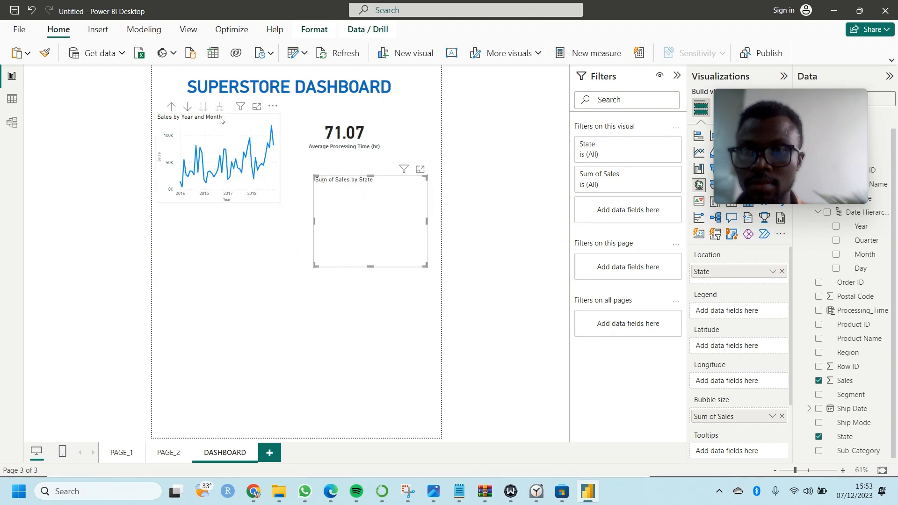
pyautogui.moveTo(221, 121); pyautogui.dragTo(225, 182)
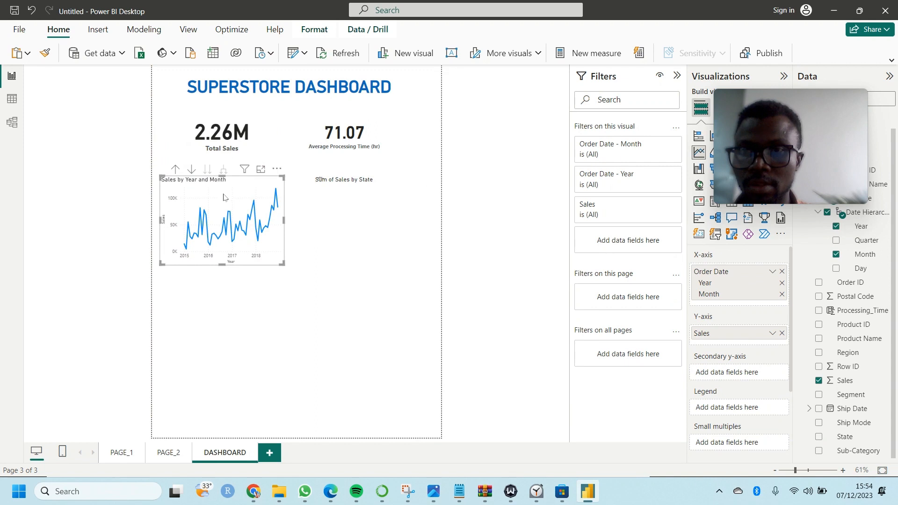
pyautogui.moveTo(229, 181); pyautogui.dragTo(235, 181)
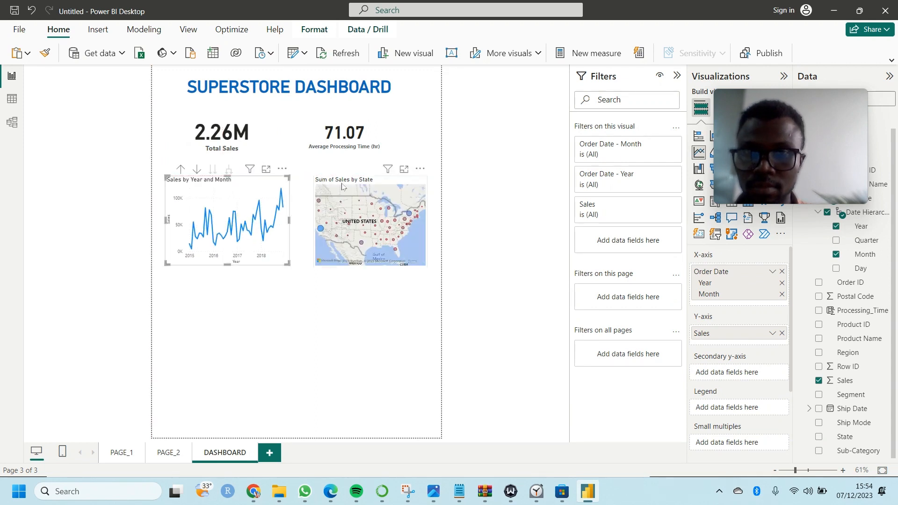
pyautogui.press('Escape')
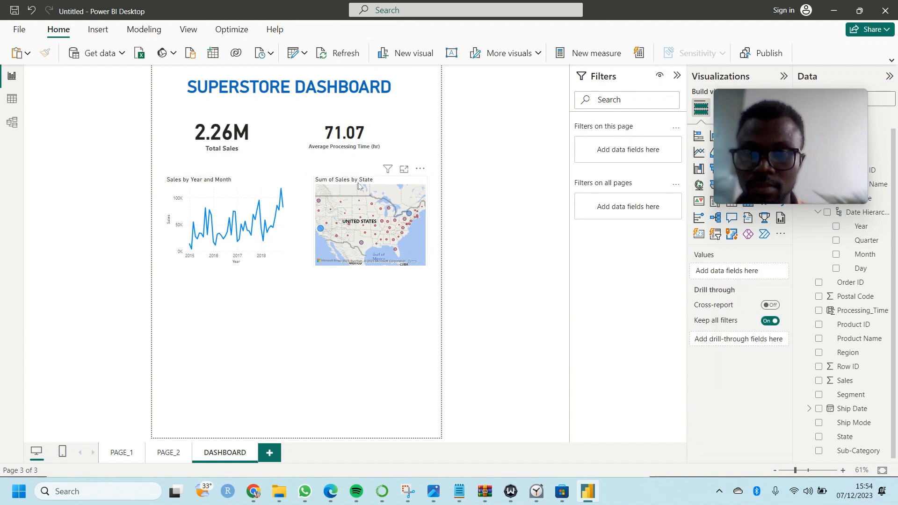
# Widen the Sum of Sales by State map slightly on both sides
pyautogui.click(326, 234)
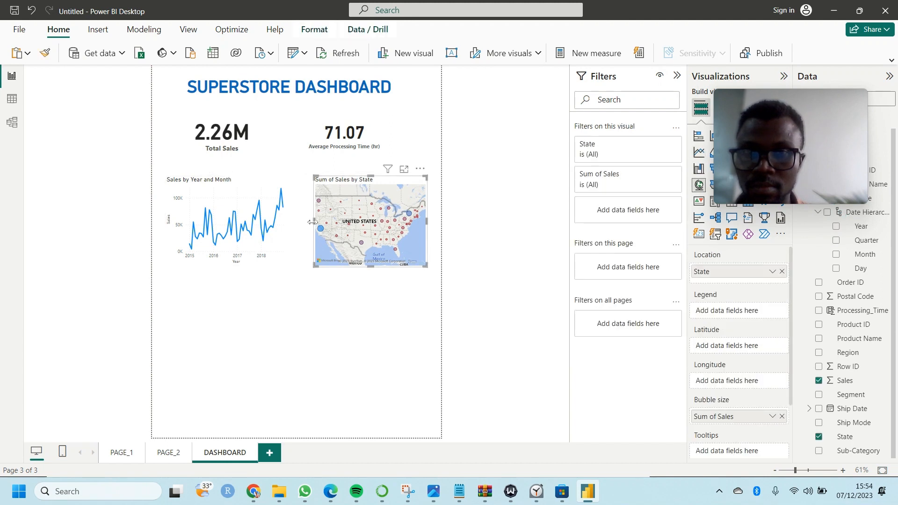
pyautogui.moveTo(312, 222); pyautogui.dragTo(305, 226)
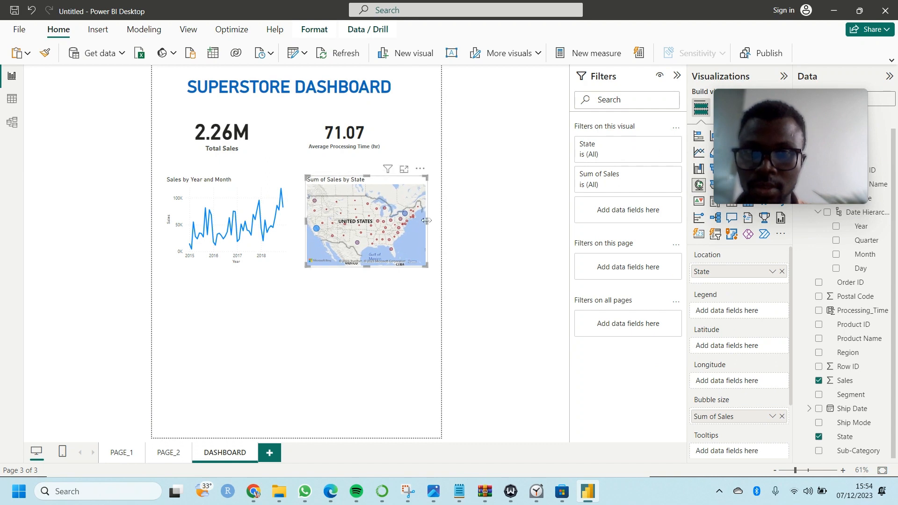
pyautogui.moveTo(428, 220); pyautogui.dragTo(435, 222)
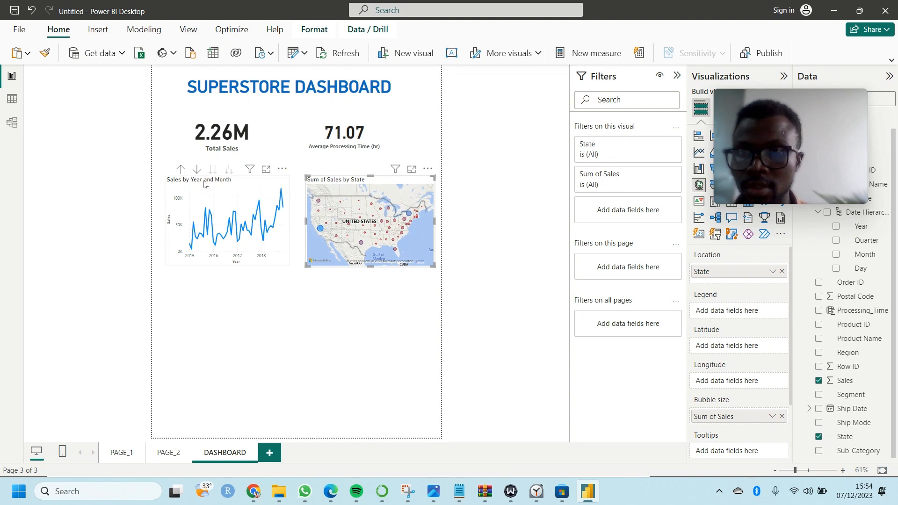
# Turn on gridlines for the DASHBOARD page
pyautogui.click(176, 258)
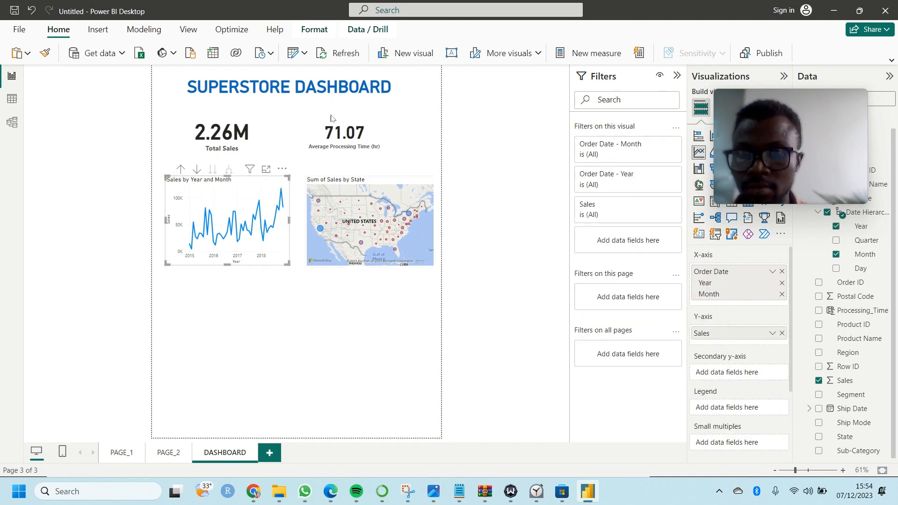
pyautogui.click(190, 33)
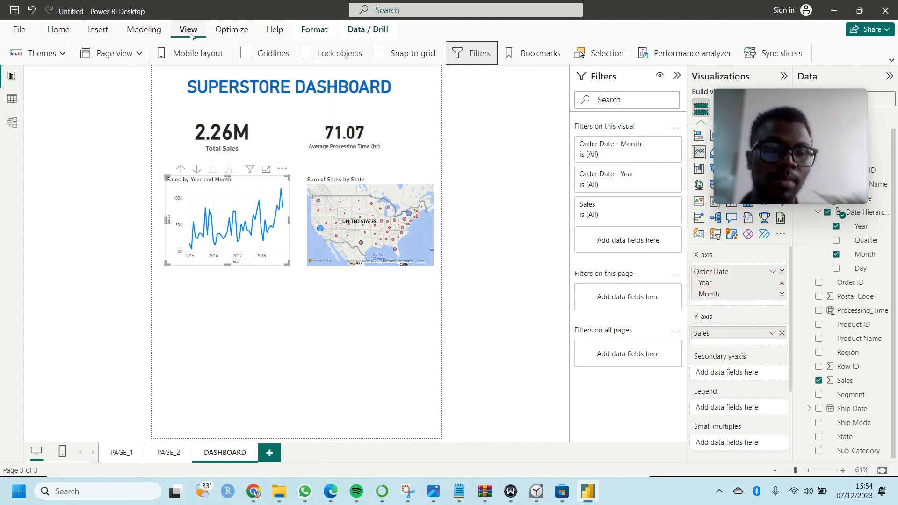
pyautogui.click(245, 55)
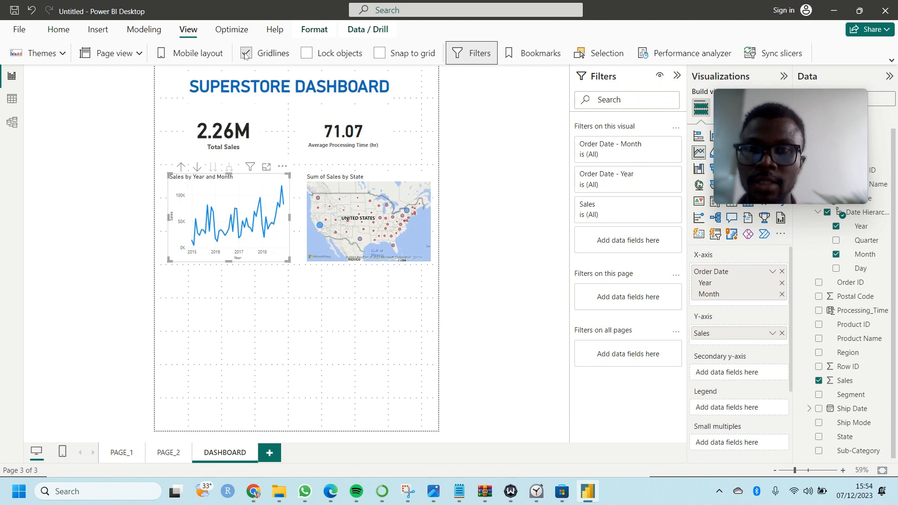
pyautogui.click(360, 357)
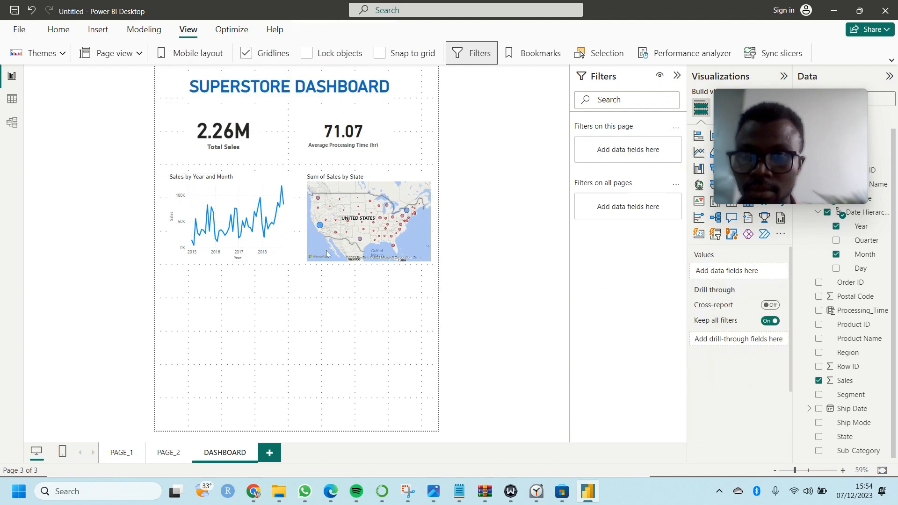
# Move the line chart and the map up close beneath the cards, level on the same gridline with a narrow gap between them
pyautogui.click(249, 182)
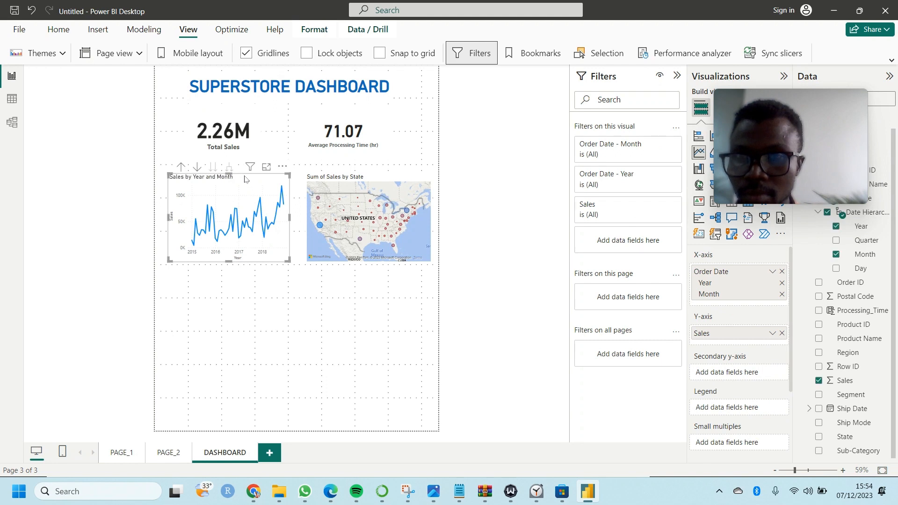
pyautogui.moveTo(245, 179); pyautogui.dragTo(243, 171)
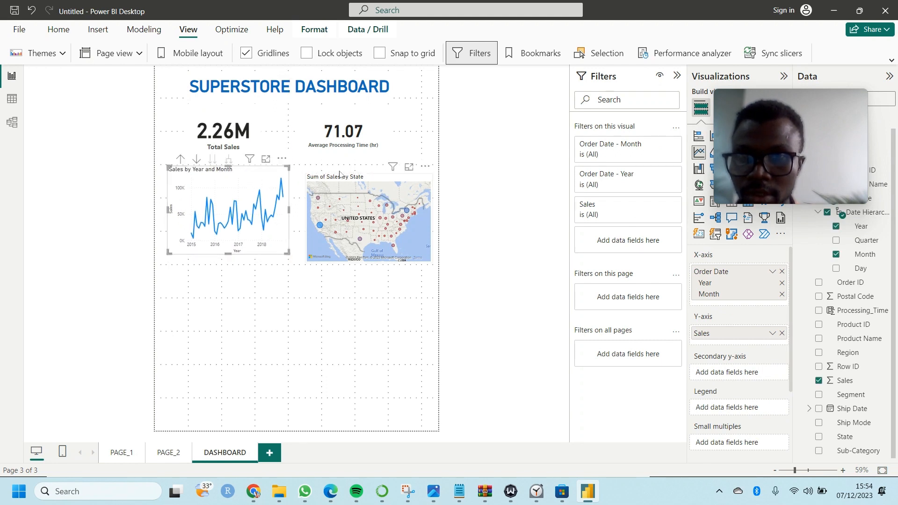
pyautogui.moveTo(340, 174); pyautogui.dragTo(338, 176)
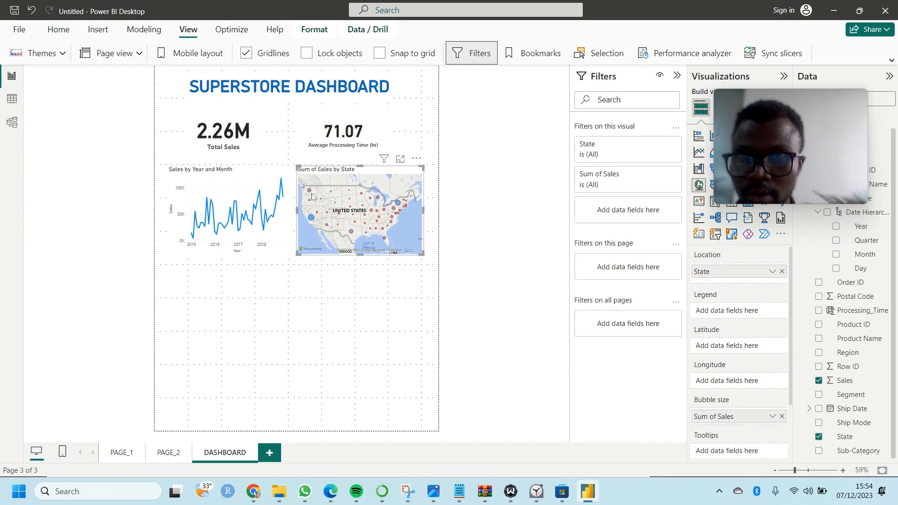
pyautogui.click(261, 260)
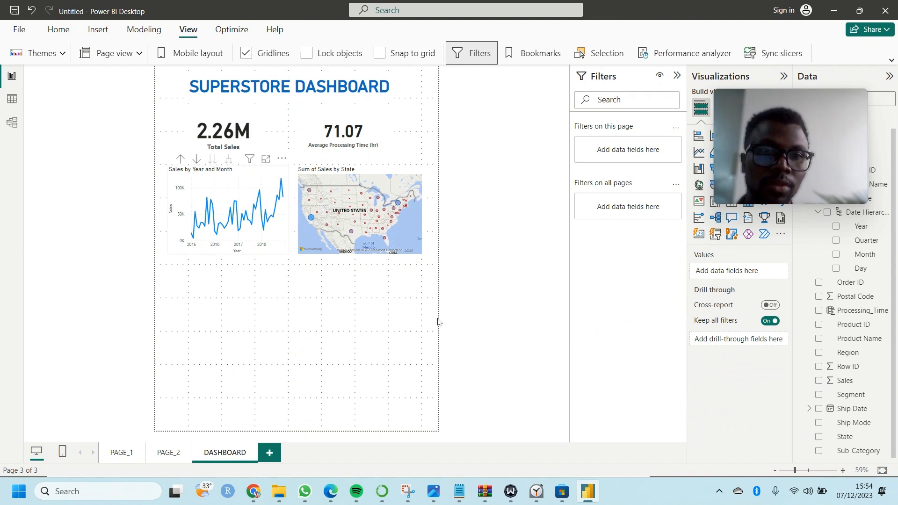
pyautogui.click(294, 256)
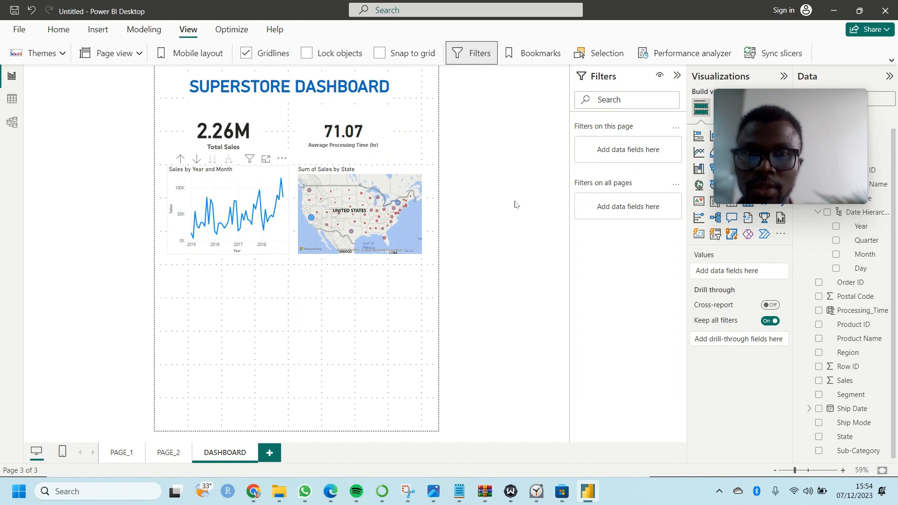
pyautogui.click(420, 338)
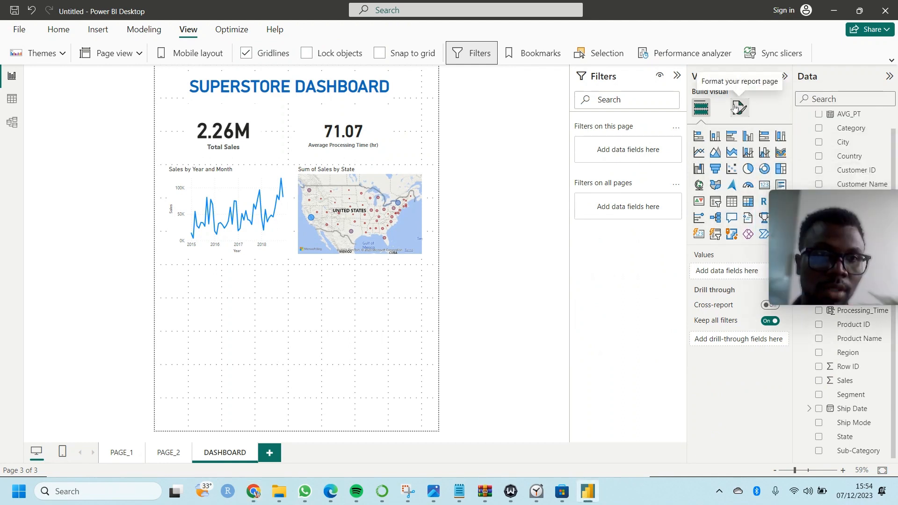
# Set the DASHBOARD page's canvas background color to a light red theme shade
pyautogui.click(735, 108)
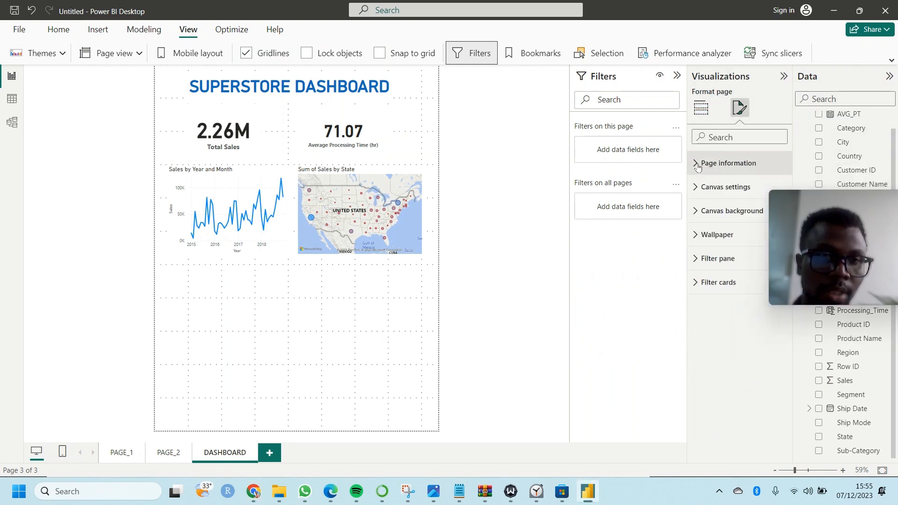
pyautogui.click(695, 209)
pyautogui.click(721, 252)
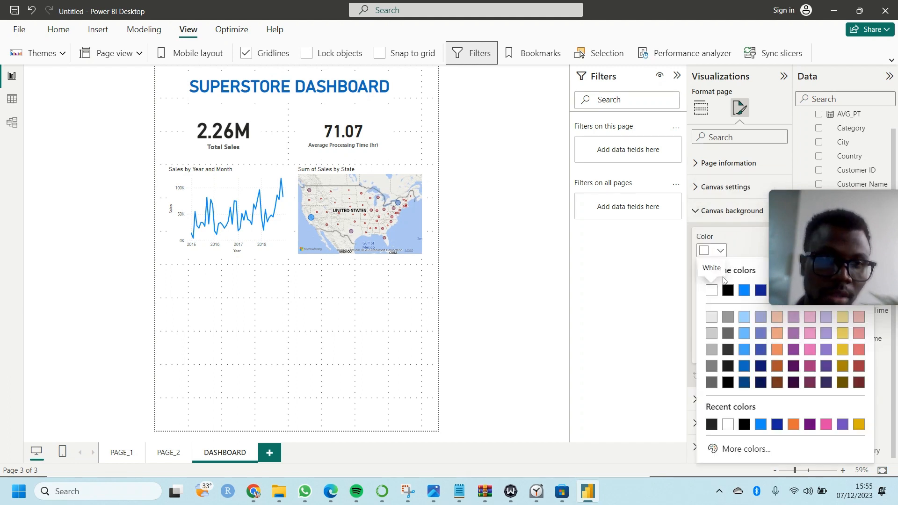
pyautogui.click(861, 335)
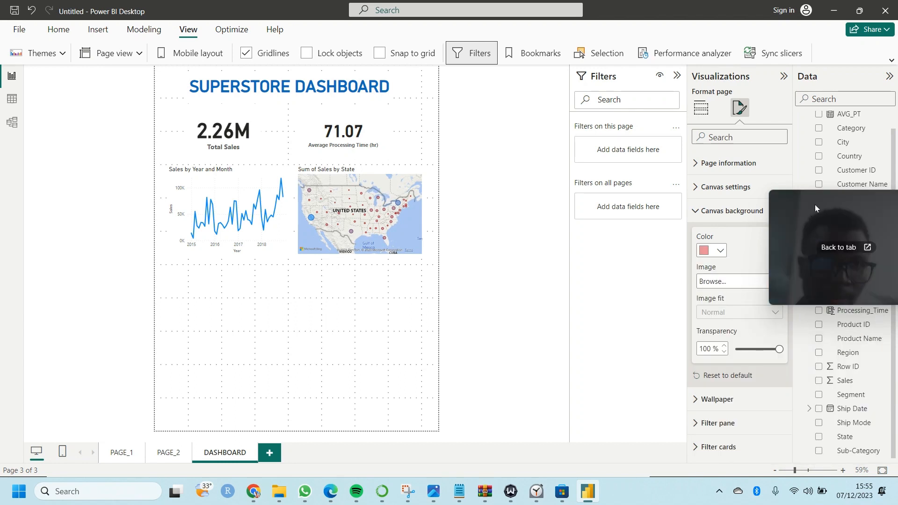
pyautogui.moveTo(811, 197); pyautogui.dragTo(754, 130)
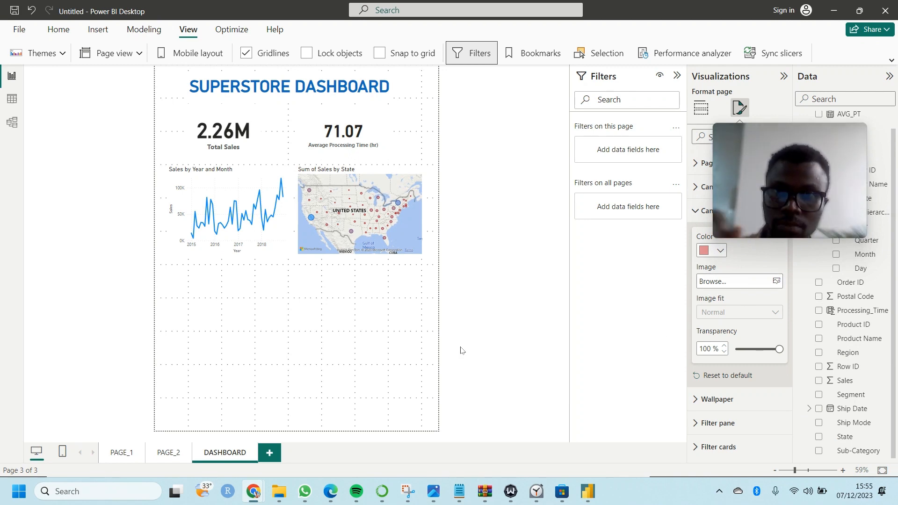
pyautogui.click(701, 108)
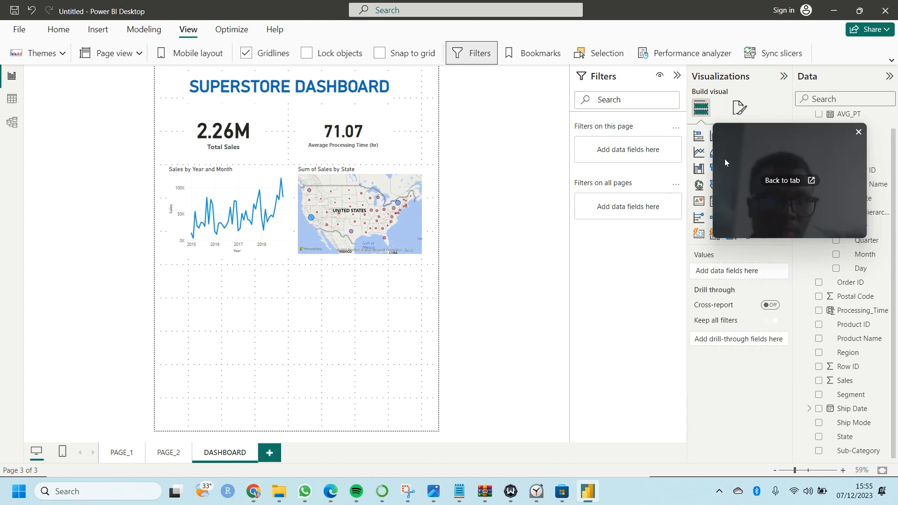
pyautogui.click(739, 107)
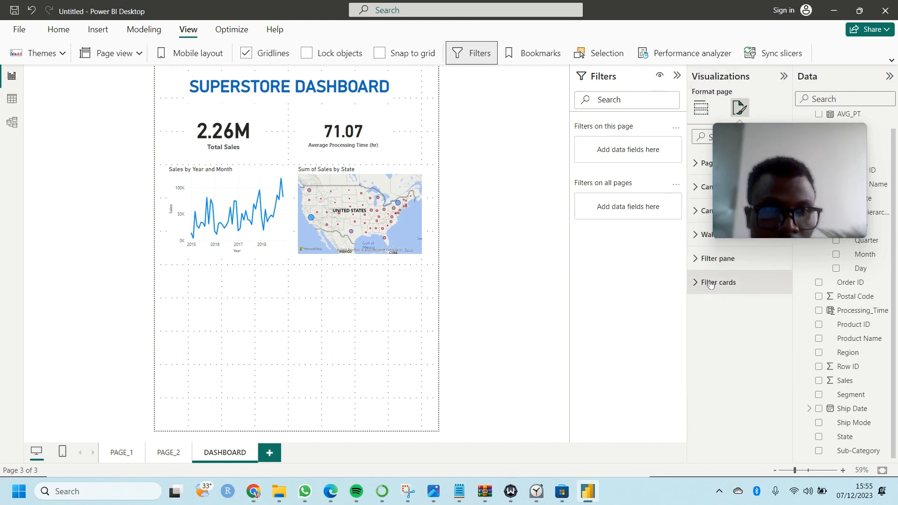
pyautogui.click(747, 133)
pyautogui.moveTo(747, 131); pyautogui.dragTo(536, 361)
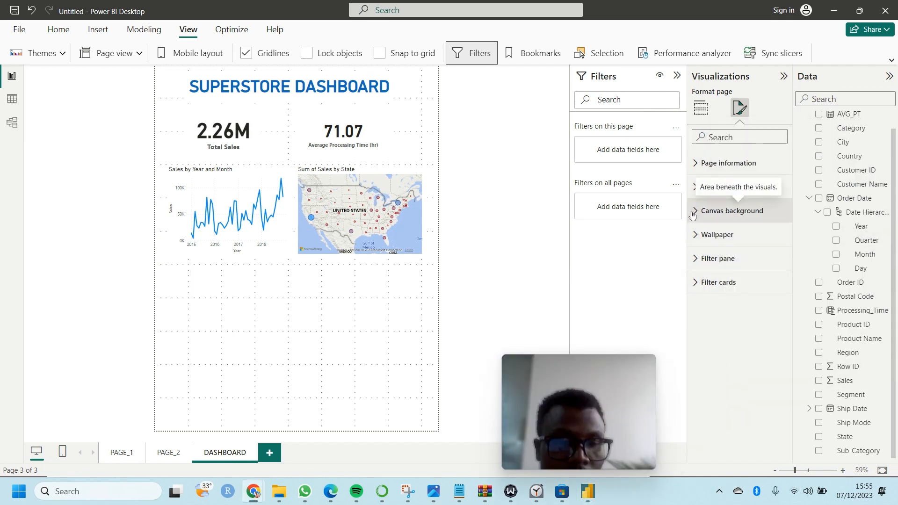
# Reduce the canvas background transparency to 60% so the light red fill shows on the page
pyautogui.click(730, 211)
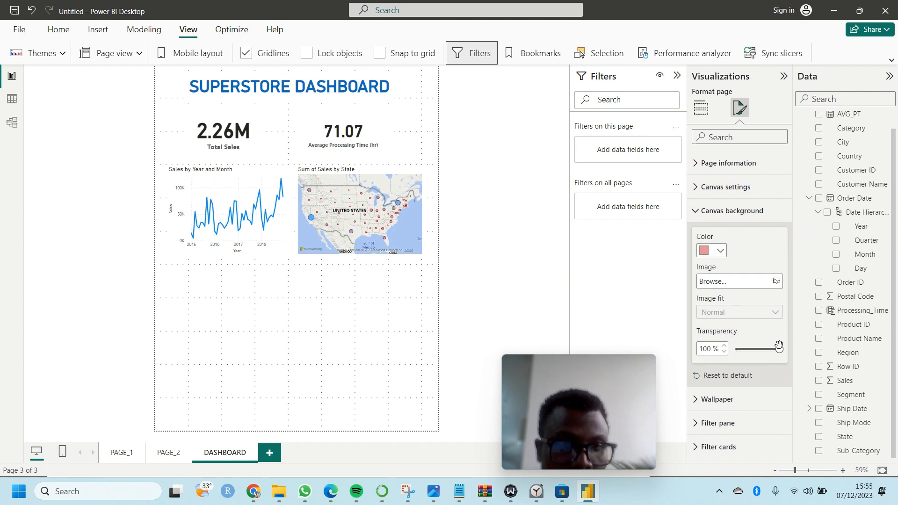
pyautogui.moveTo(778, 348); pyautogui.dragTo(735, 349)
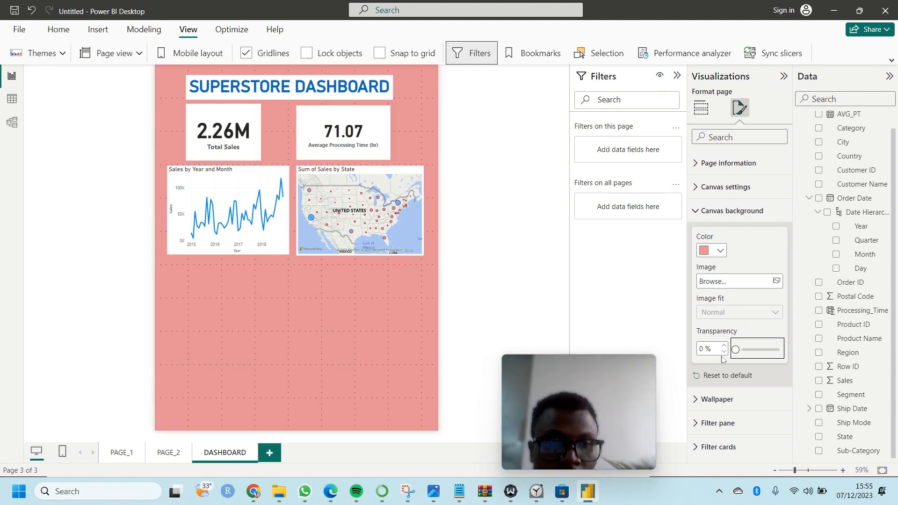
pyautogui.moveTo(733, 350); pyautogui.dragTo(757, 351)
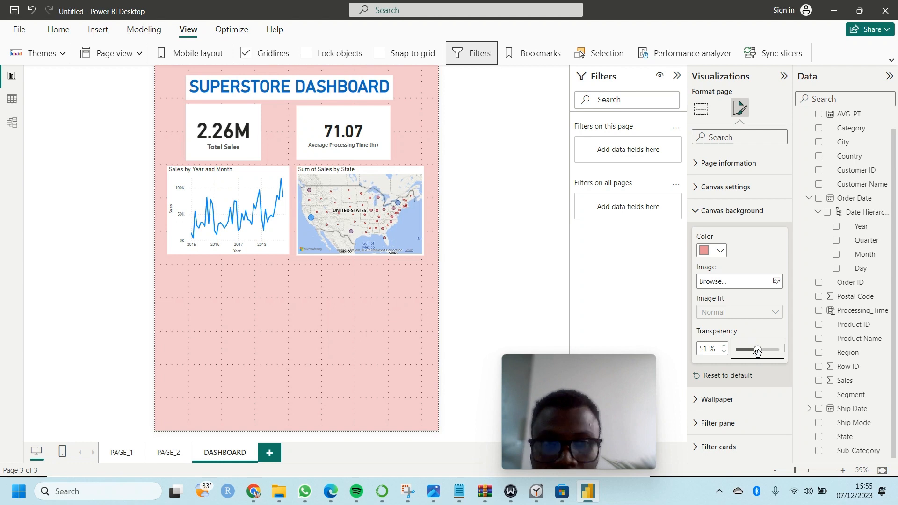
pyautogui.moveTo(758, 353); pyautogui.dragTo(760, 352)
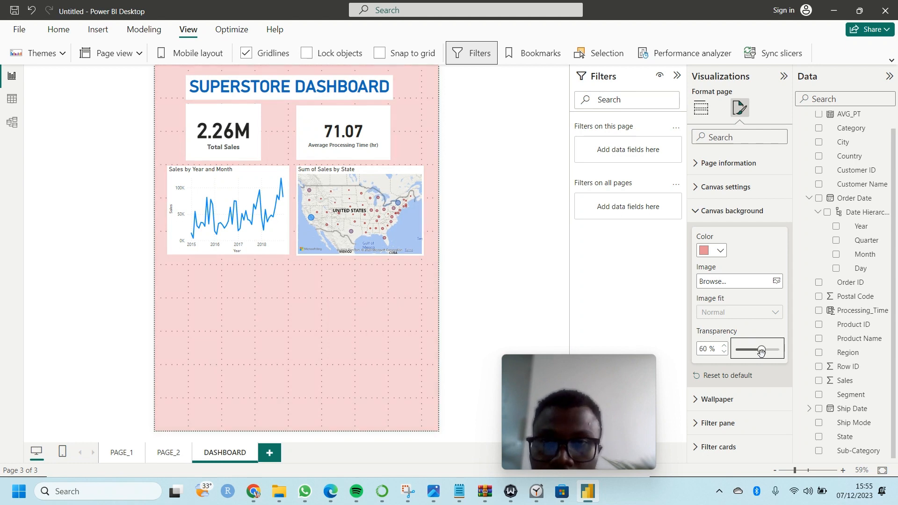
# Change the DASHBOARD page's canvas background color to White, 20% darker
pyautogui.click(722, 252)
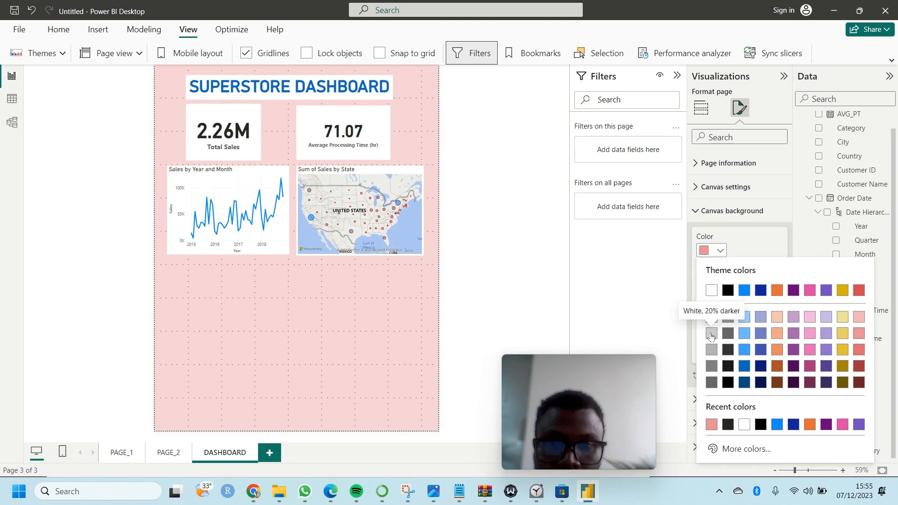
pyautogui.click(711, 334)
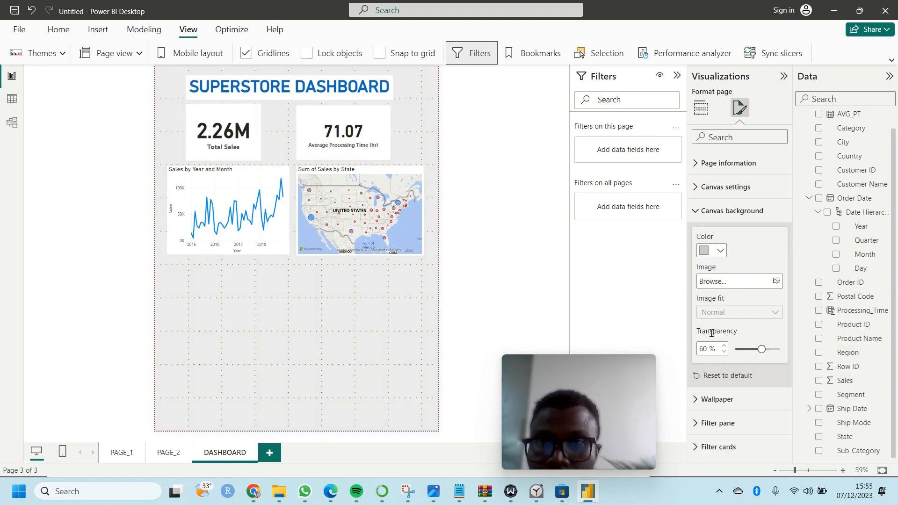
pyautogui.moveTo(569, 363)
pyautogui.moveTo(567, 361); pyautogui.dragTo(746, 328)
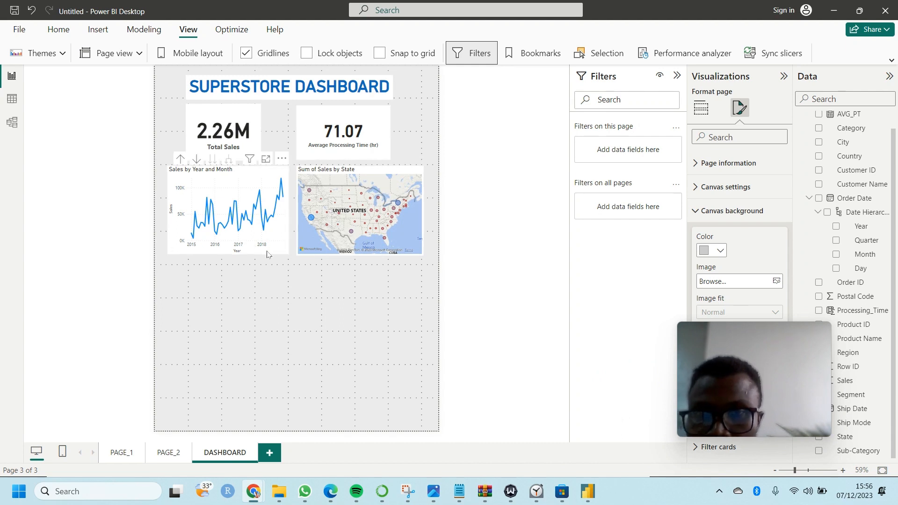
# Make the Sales by Region chart on PAGE_1 slightly taller, and copy it with the Average Processing Time by Region chart onto the DASHBOARD page
pyautogui.click(121, 452)
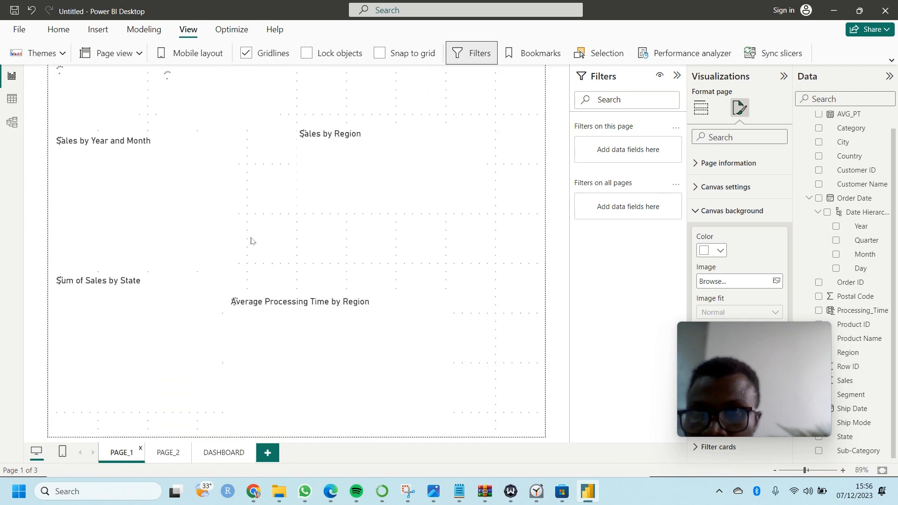
pyautogui.click(389, 133)
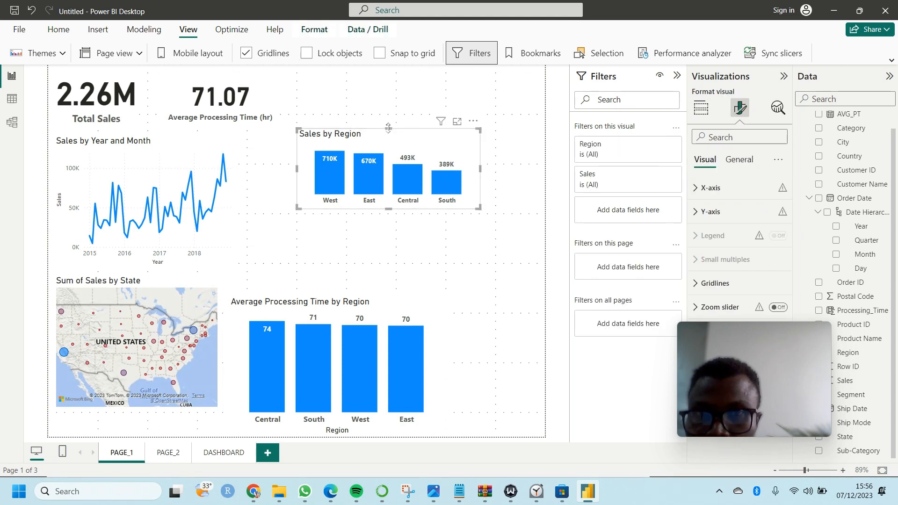
pyautogui.moveTo(388, 128); pyautogui.dragTo(389, 103)
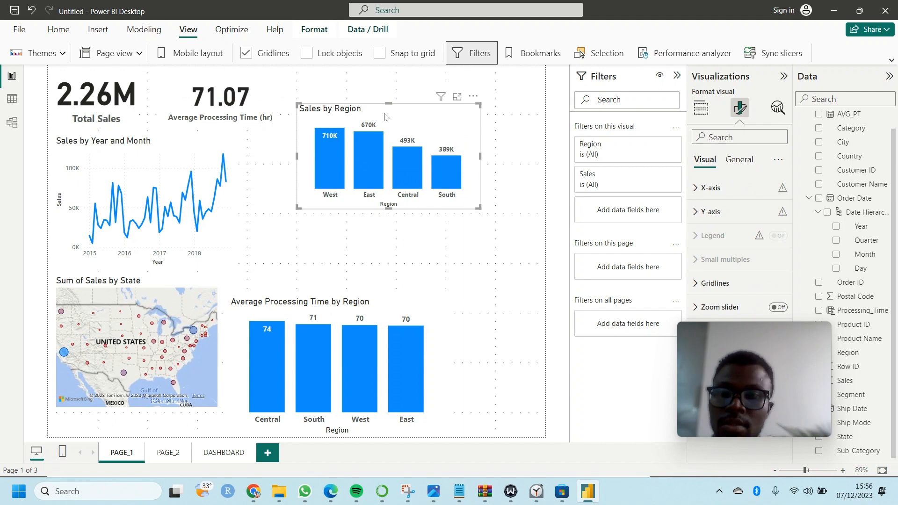
pyautogui.click(357, 303)
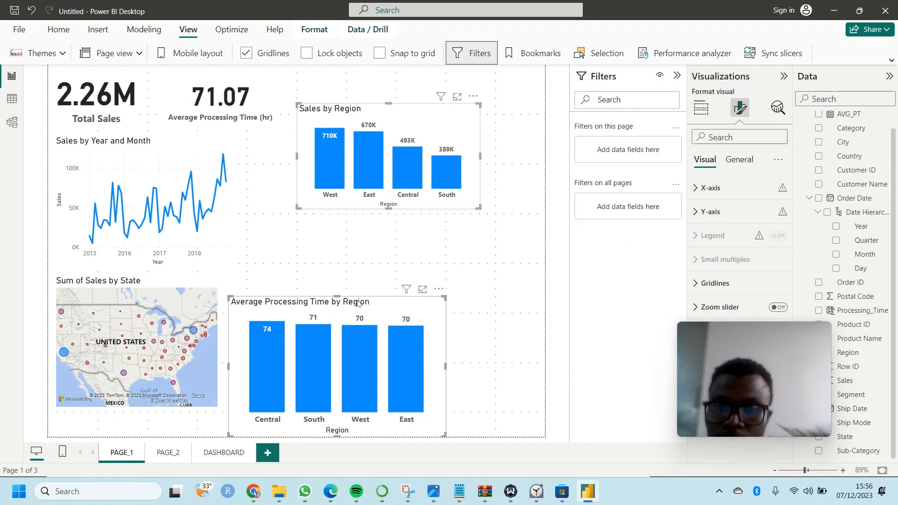
pyautogui.click(228, 454)
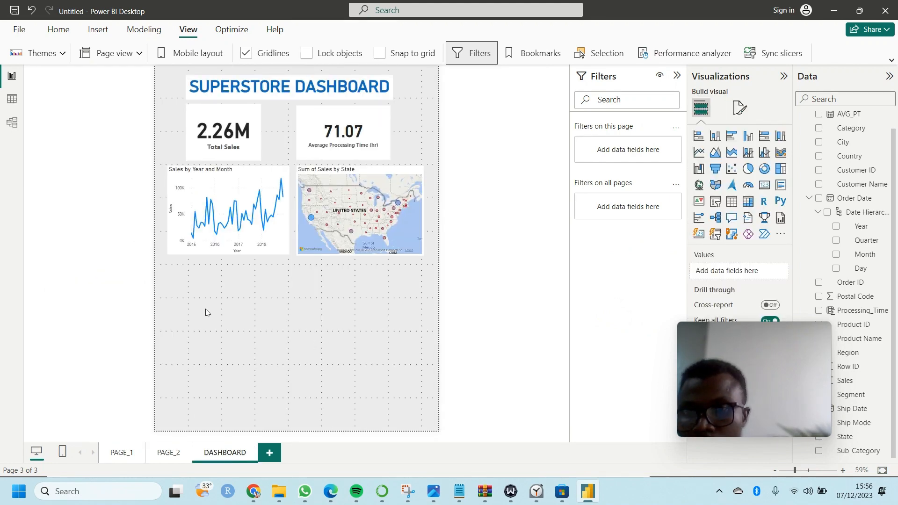
pyautogui.hotkey('ctrl', 'v')
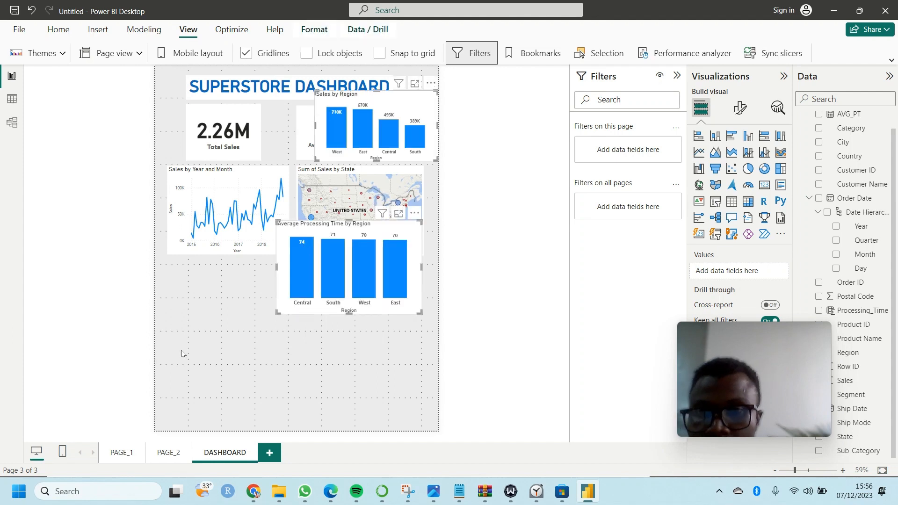
pyautogui.click(236, 326)
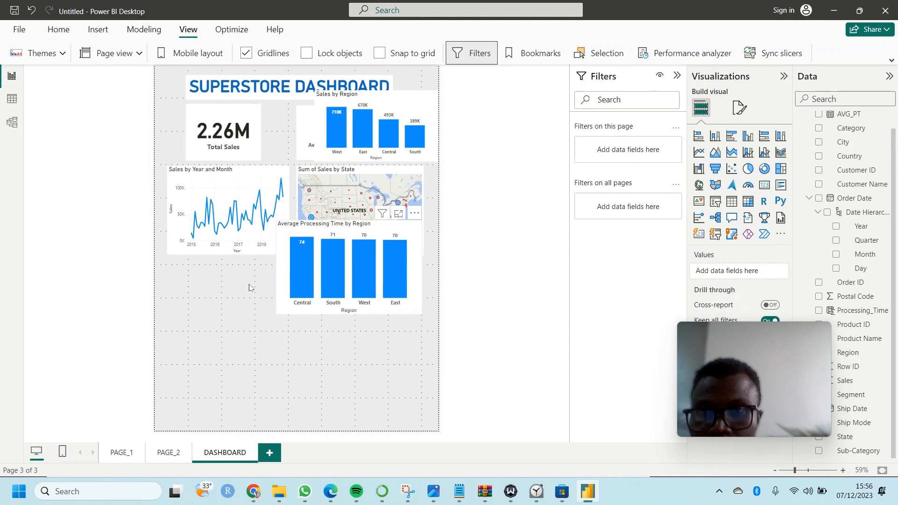
# Shrink the Average Processing Time by Region chart and place it just beneath the map, flush with the map's right edge
pyautogui.moveTo(299, 272); pyautogui.dragTo(239, 330)
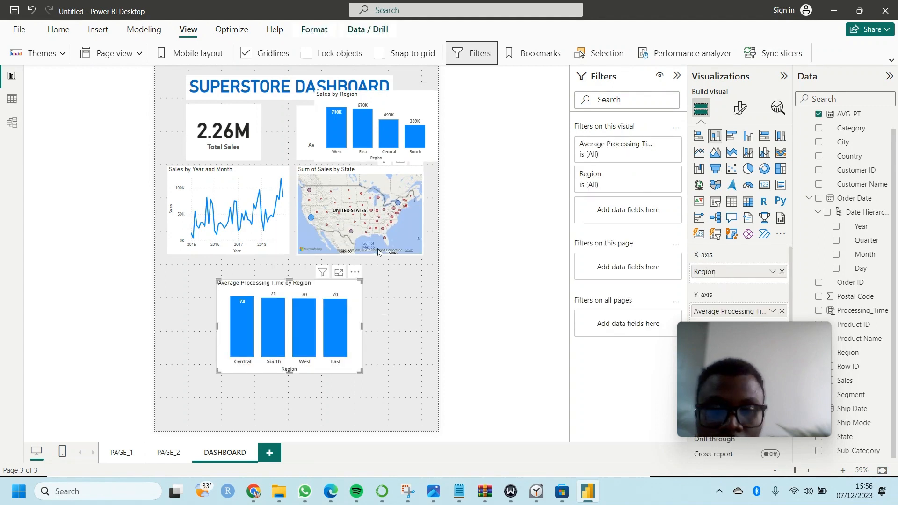
pyautogui.click(399, 311)
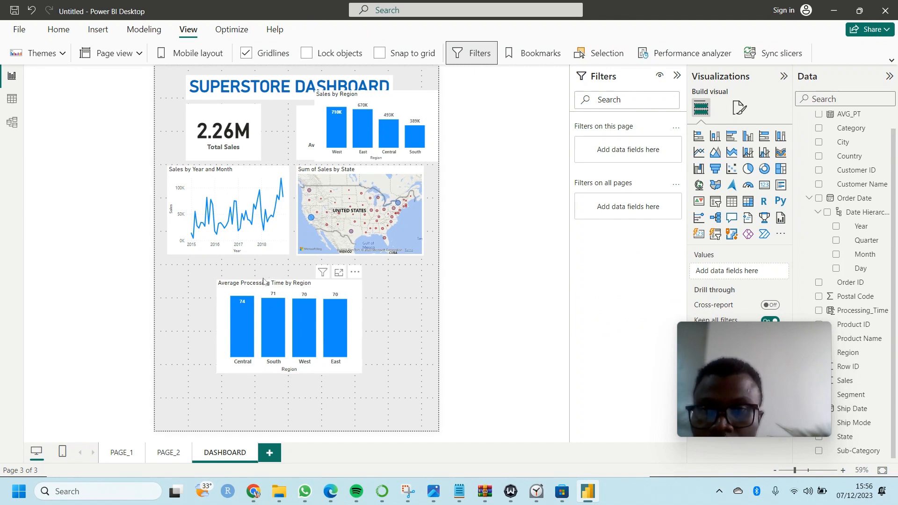
pyautogui.moveTo(299, 287); pyautogui.dragTo(353, 286)
pyautogui.moveTo(291, 366); pyautogui.dragTo(318, 358)
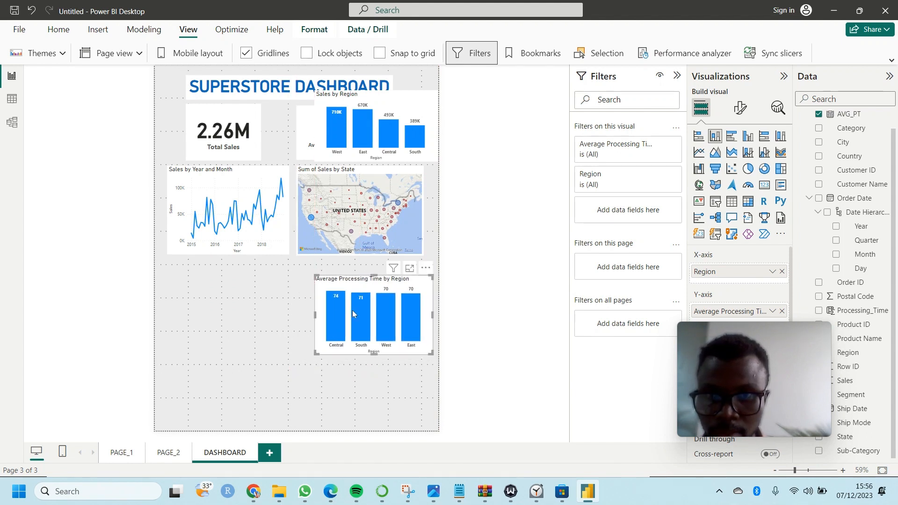
pyautogui.moveTo(364, 284); pyautogui.dragTo(353, 272)
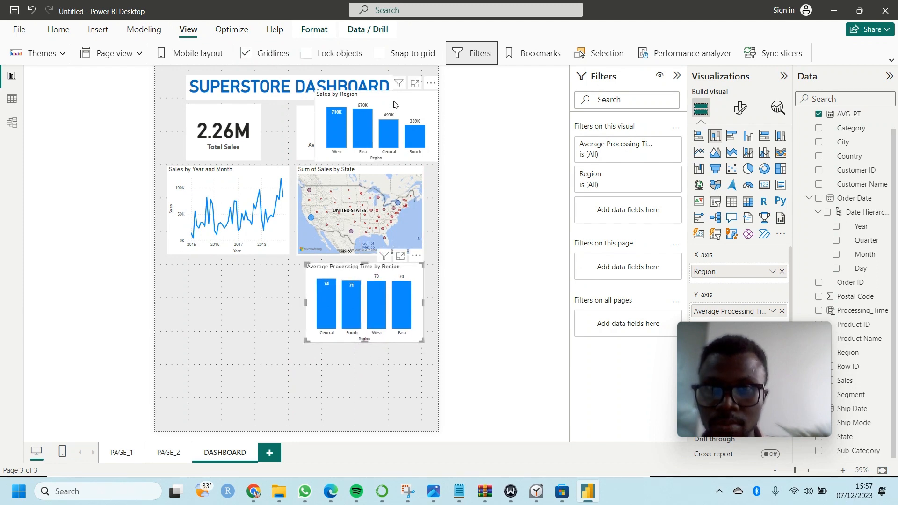
# Place the Sales by Region chart beneath the line chart at its neighbor's height, and widen the Average Processing Time by Region chart to the map's left edge
pyautogui.click(394, 104)
pyautogui.moveTo(387, 111); pyautogui.dragTo(250, 279)
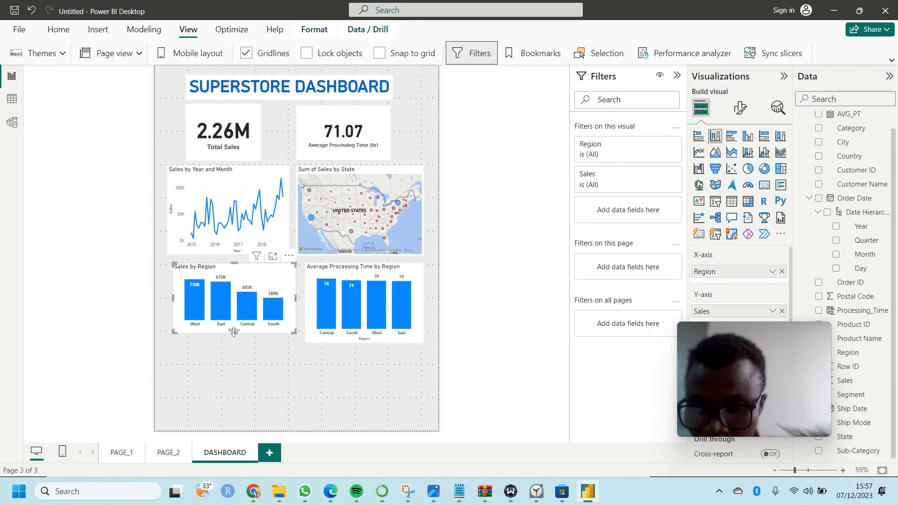
pyautogui.moveTo(234, 332); pyautogui.dragTo(234, 340)
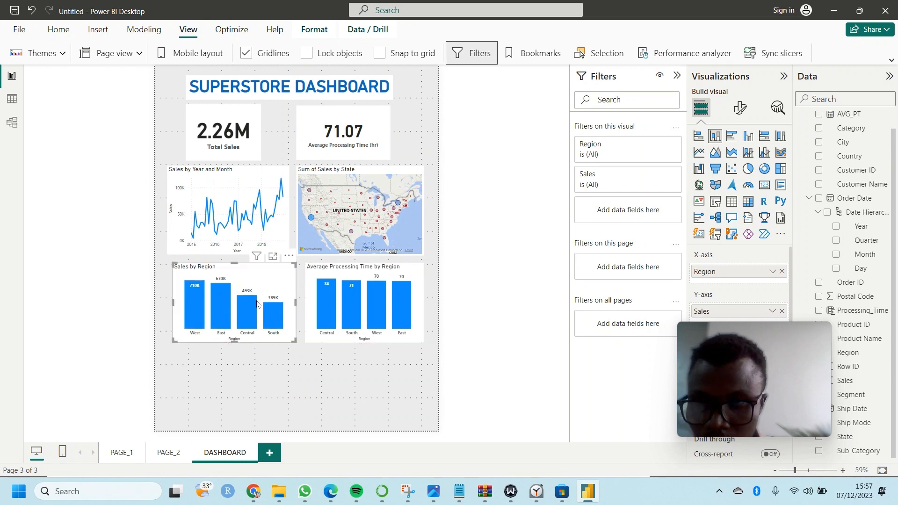
pyautogui.moveTo(263, 275); pyautogui.dragTo(259, 275)
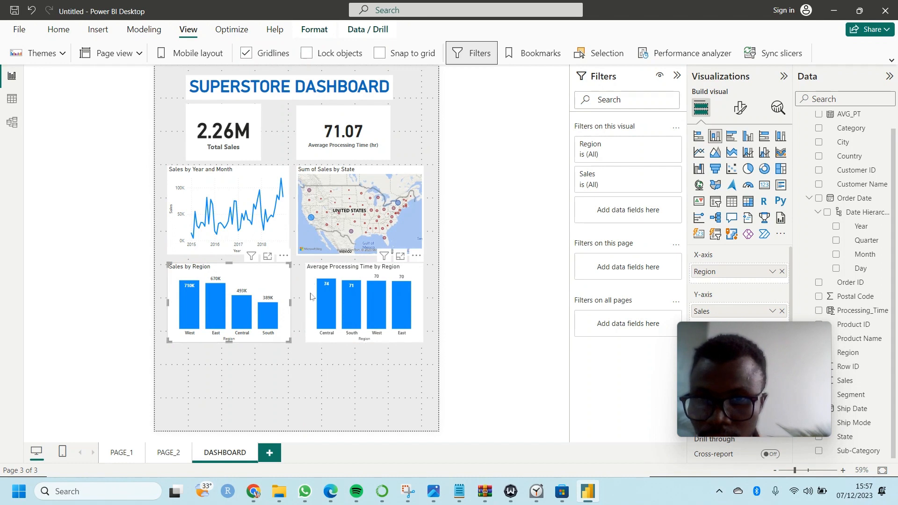
pyautogui.click(311, 296)
pyautogui.moveTo(303, 308); pyautogui.dragTo(298, 309)
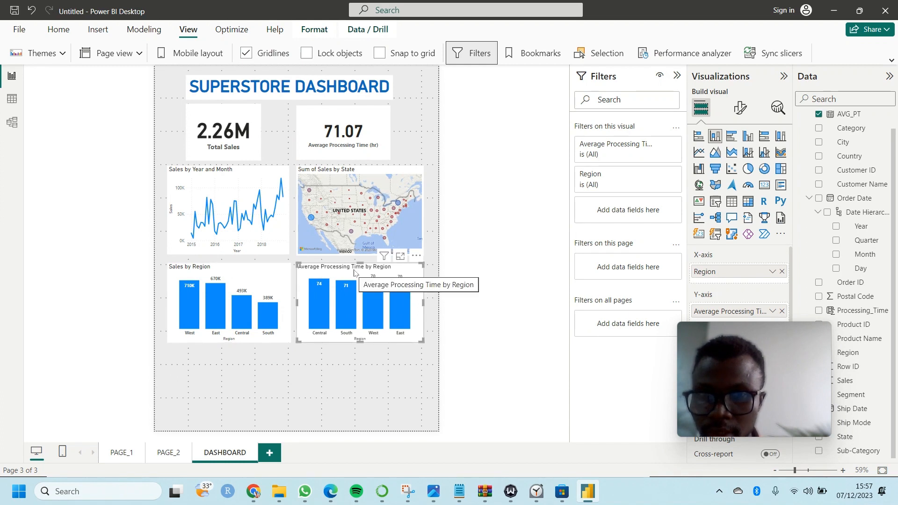
# Copy the Sales by Category donut and the Sales by Sub-Category bar chart from PAGE_2 onto the DASHBOARD page
pyautogui.click(166, 452)
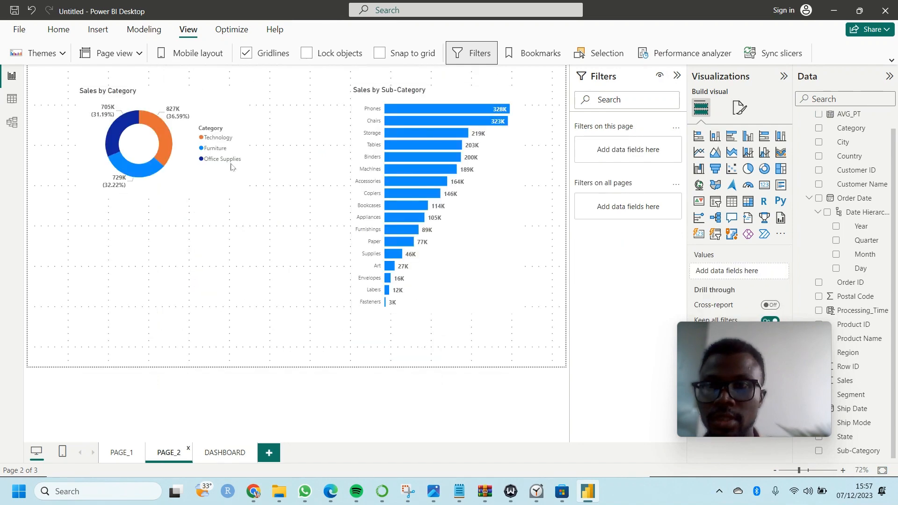
pyautogui.click(262, 107)
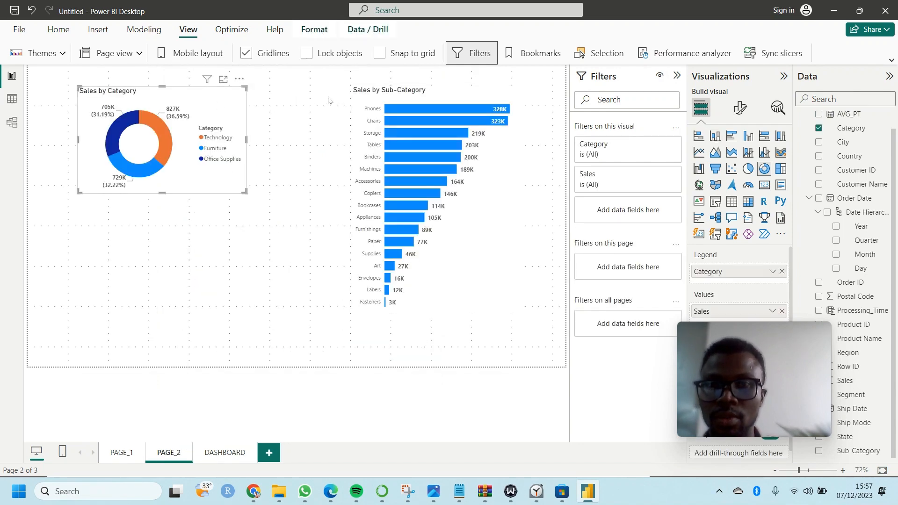
pyautogui.click(365, 101)
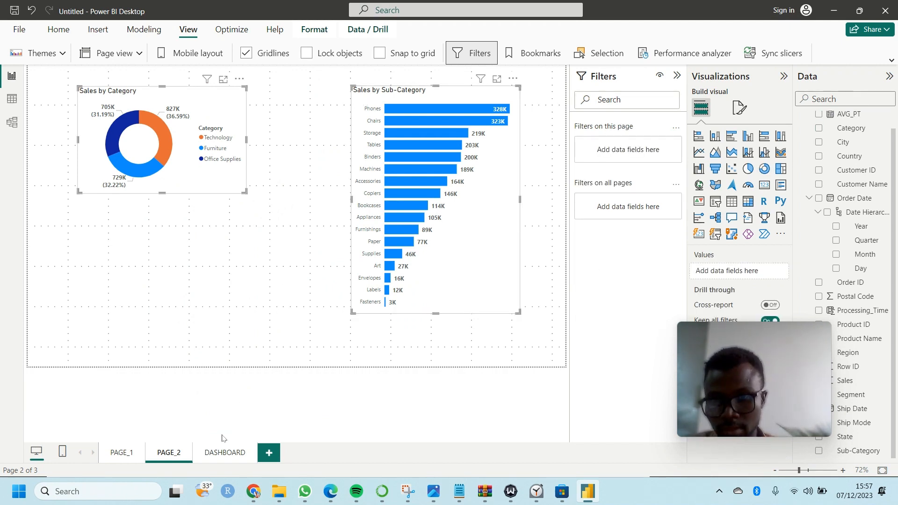
pyautogui.click(222, 459)
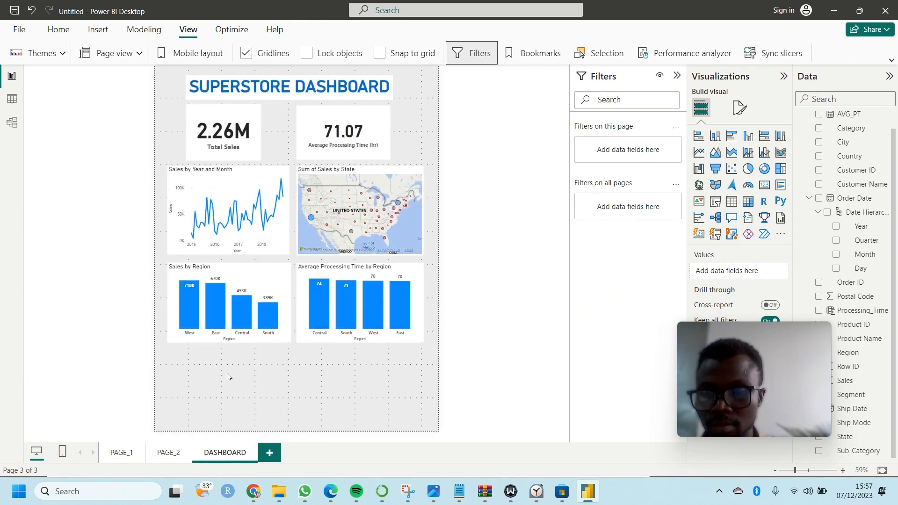
pyautogui.hotkey('ctrl', 'v')
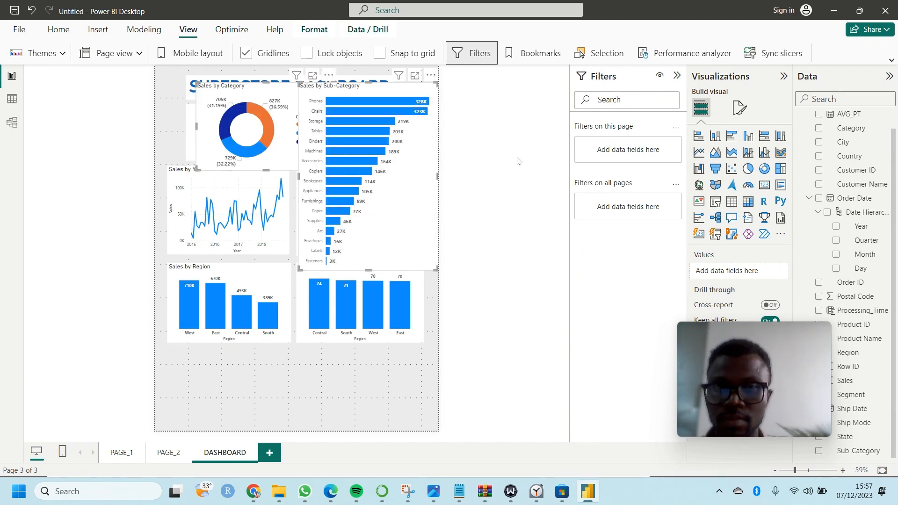
pyautogui.press('Escape')
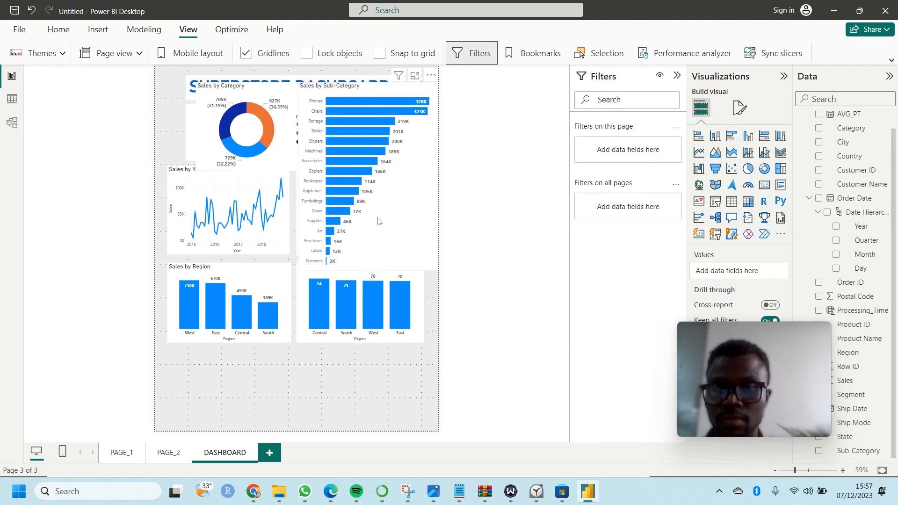
# Delete the Average Processing Time by Region chart from the dashboard and put the Sales by Sub-Category chart in its place beneath the map
pyautogui.moveTo(301, 86); pyautogui.dragTo(301, 223)
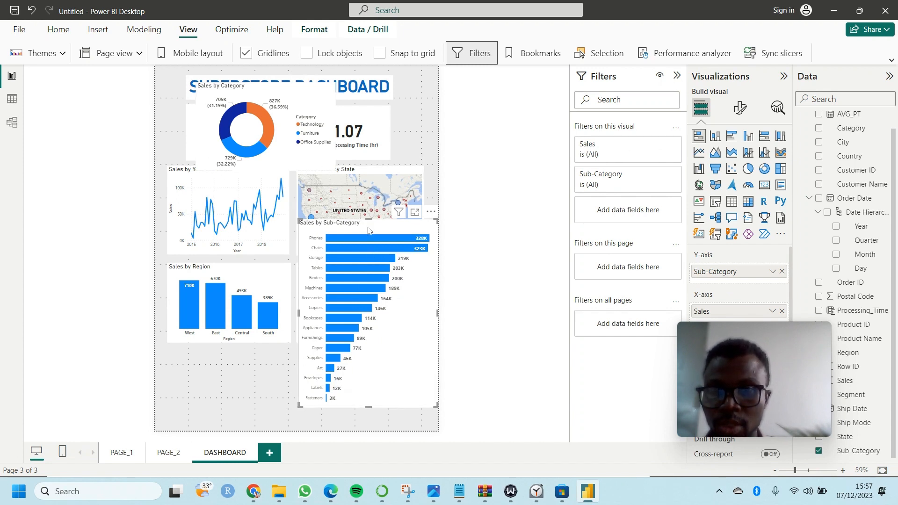
pyautogui.moveTo(368, 230); pyautogui.dragTo(228, 285)
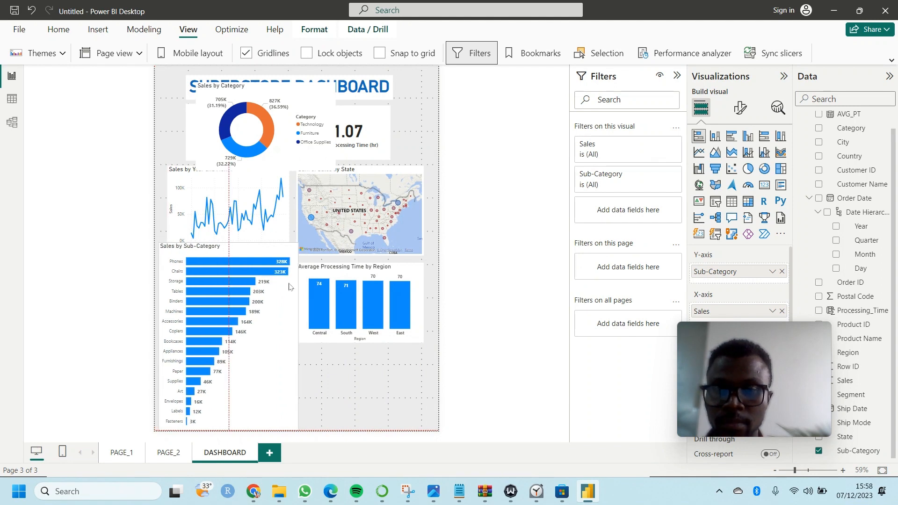
pyautogui.click(336, 275)
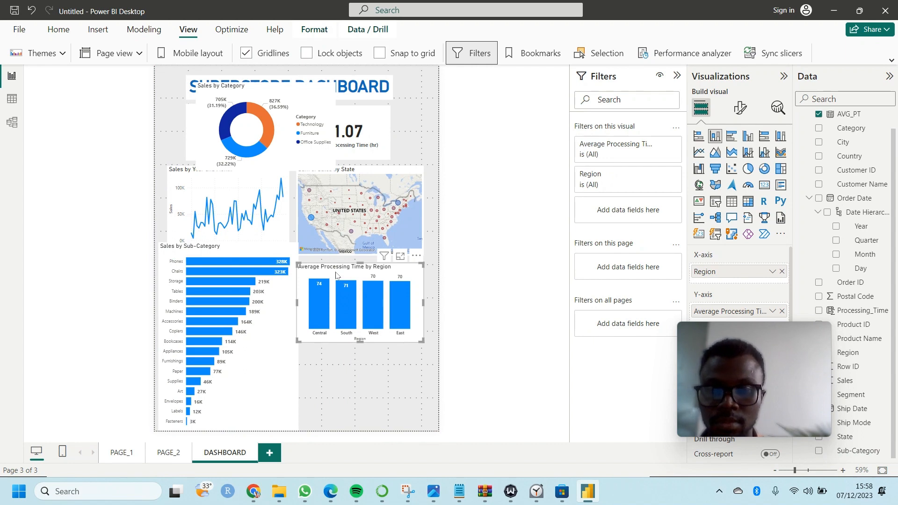
pyautogui.press('Delete')
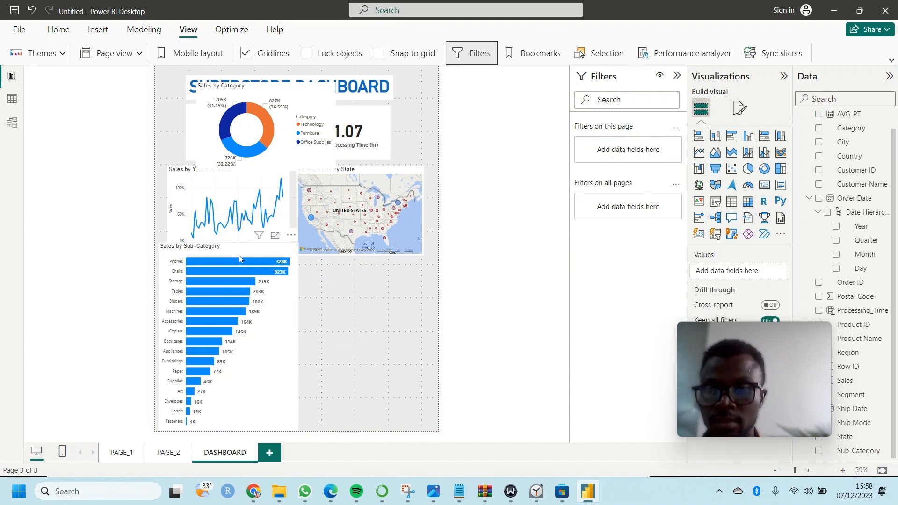
pyautogui.moveTo(309, 259); pyautogui.dragTo(366, 266)
# Move the Sales by Category donut chart directly beneath the Sales by Region chart, aligned with its left edge
pyautogui.click(285, 158)
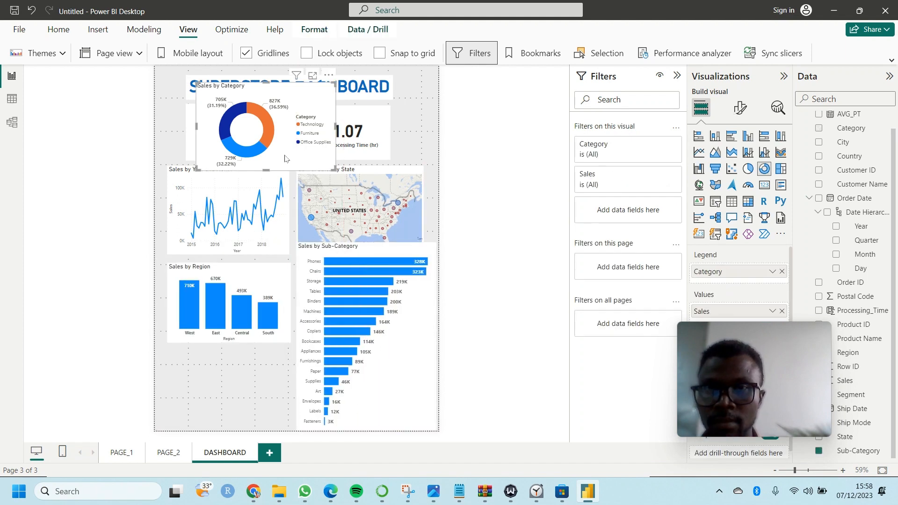
pyautogui.moveTo(302, 99); pyautogui.dragTo(267, 345)
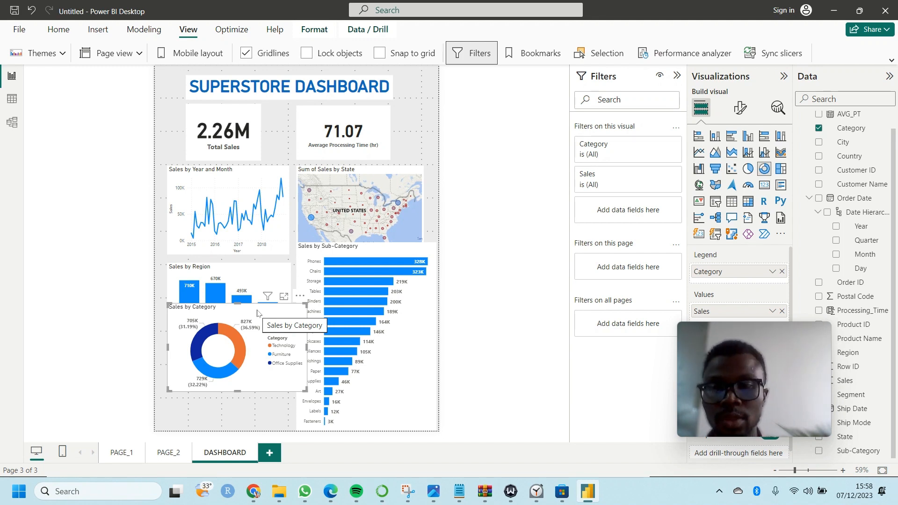
pyautogui.moveTo(242, 313); pyautogui.dragTo(249, 354)
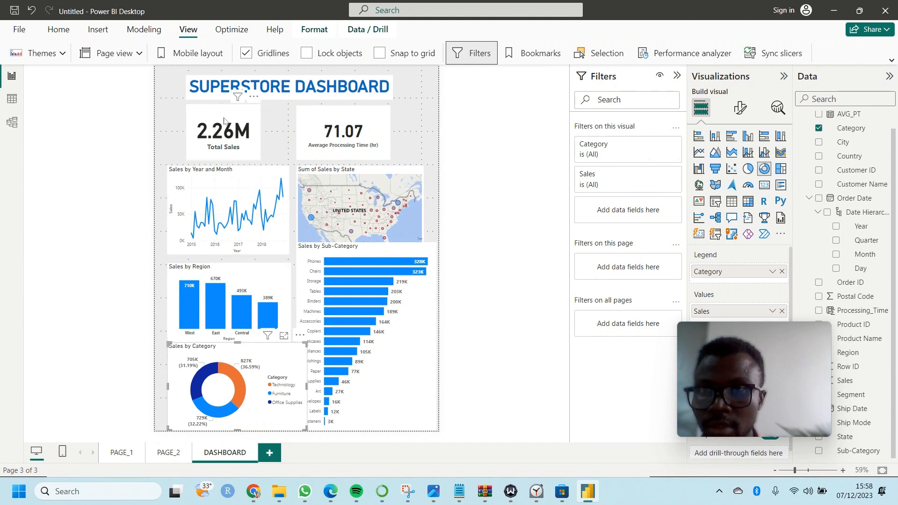
# Shrink the Total Sales and Average Processing Time cards to the same lower height, keeping them level with the latter above the map
pyautogui.click(190, 108)
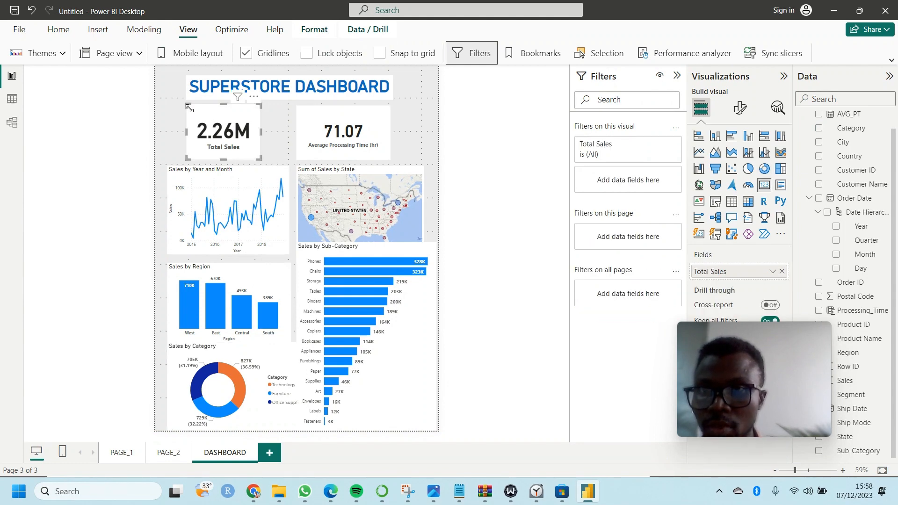
pyautogui.moveTo(190, 109)
pyautogui.mouseDown()
pyautogui.moveTo(202, 123)
pyautogui.moveTo(190, 110)
pyautogui.mouseUp()
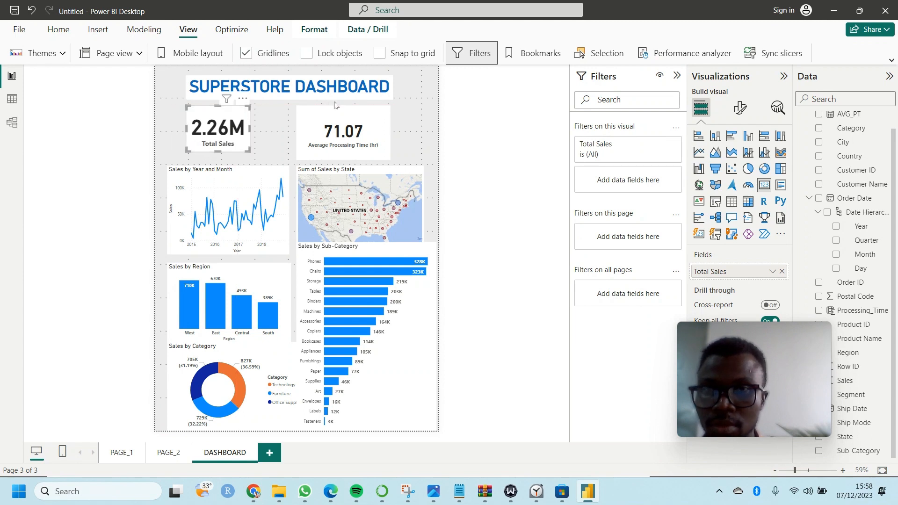
pyautogui.moveTo(323, 116); pyautogui.dragTo(297, 120)
pyautogui.moveTo(276, 155); pyautogui.dragTo(277, 151)
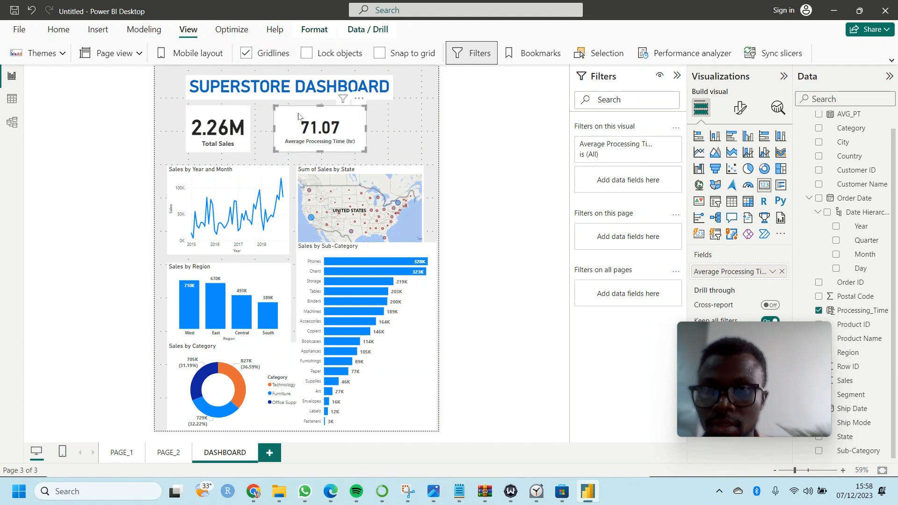
pyautogui.moveTo(299, 116); pyautogui.dragTo(325, 114)
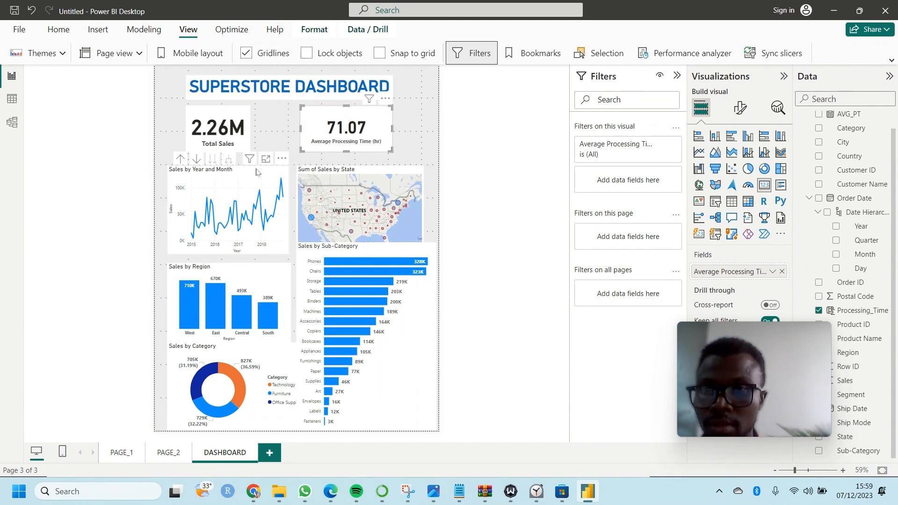
# Shift the Sales by Year and Month chart, the map and the Sales by Region chart upward to tighten the gaps beneath the cards
pyautogui.moveTo(251, 174); pyautogui.dragTo(247, 168)
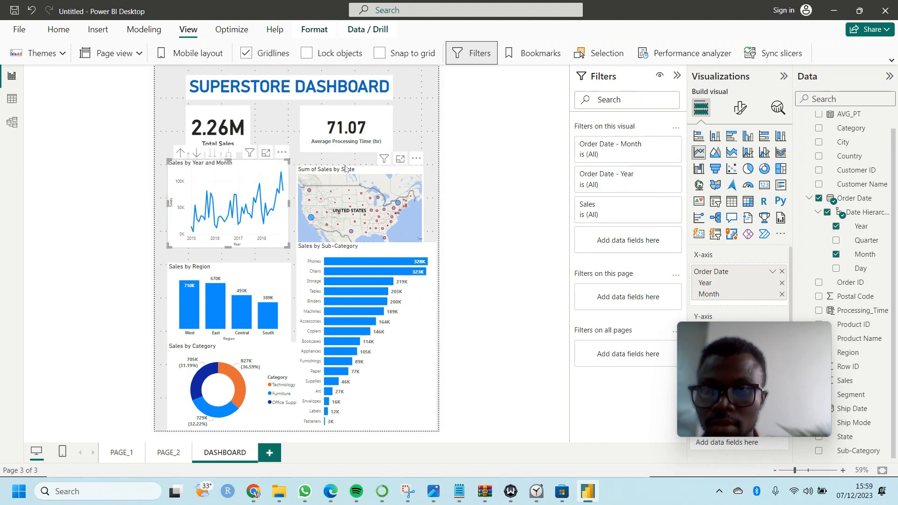
pyautogui.moveTo(347, 169); pyautogui.dragTo(346, 162)
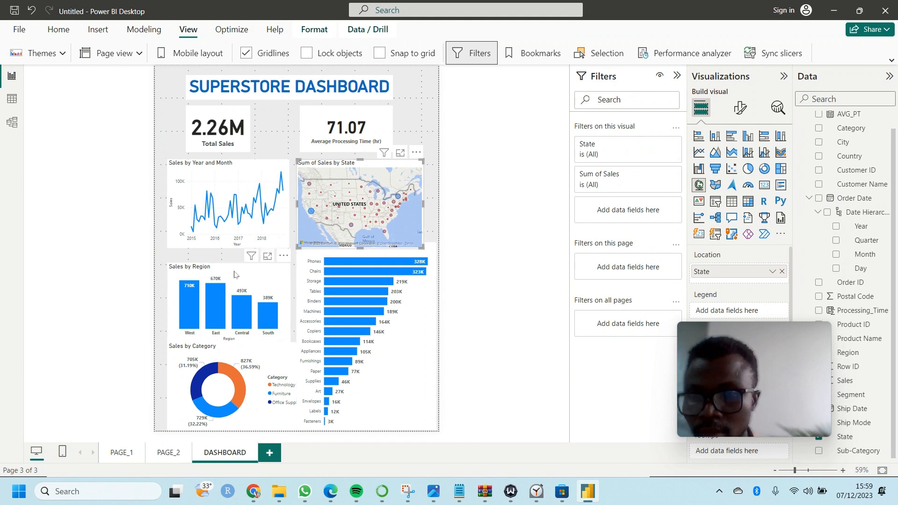
pyautogui.moveTo(235, 274); pyautogui.dragTo(231, 265)
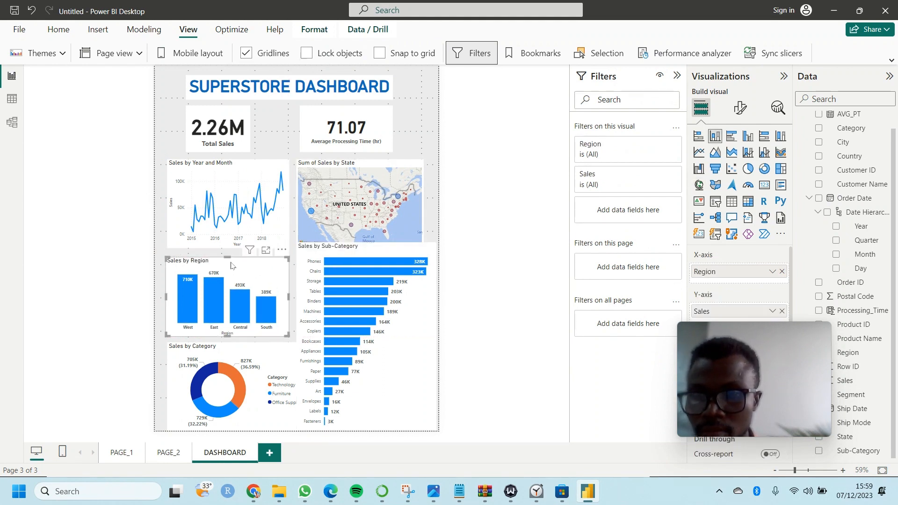
pyautogui.press('Up')
pyautogui.press('Up')
pyautogui.press('Up')
pyautogui.press('Up')
pyautogui.press('Up')
pyautogui.press('Up')
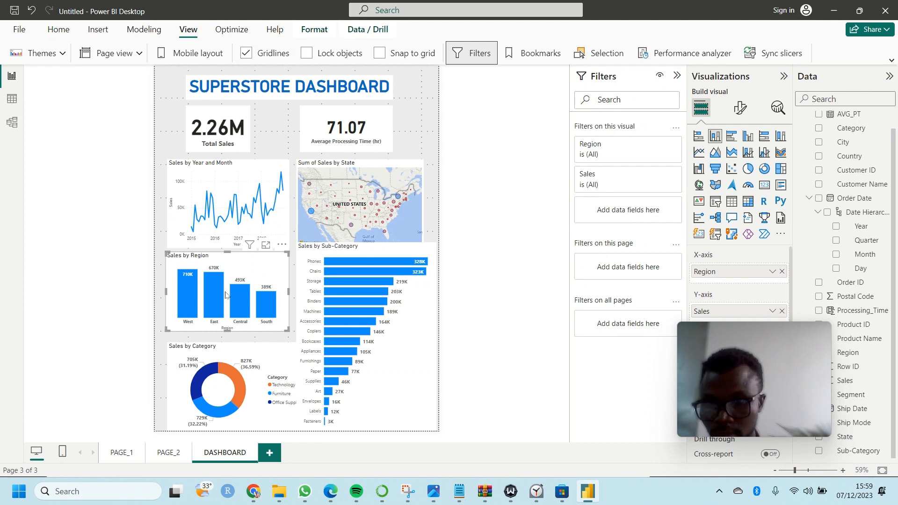
# Narrow the Sales by Category donut chart to the width of the Sales by Region chart and move it up closer beneath it
pyautogui.click(238, 352)
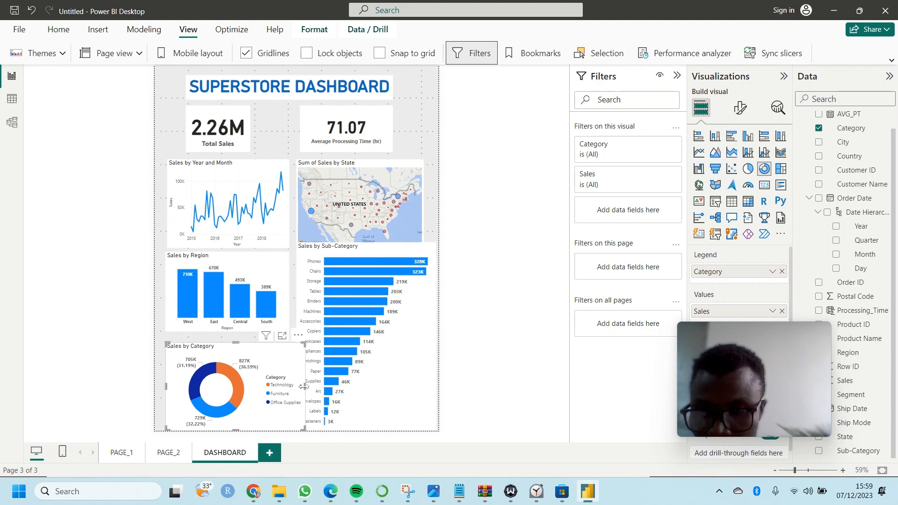
pyautogui.moveTo(304, 387); pyautogui.dragTo(289, 391)
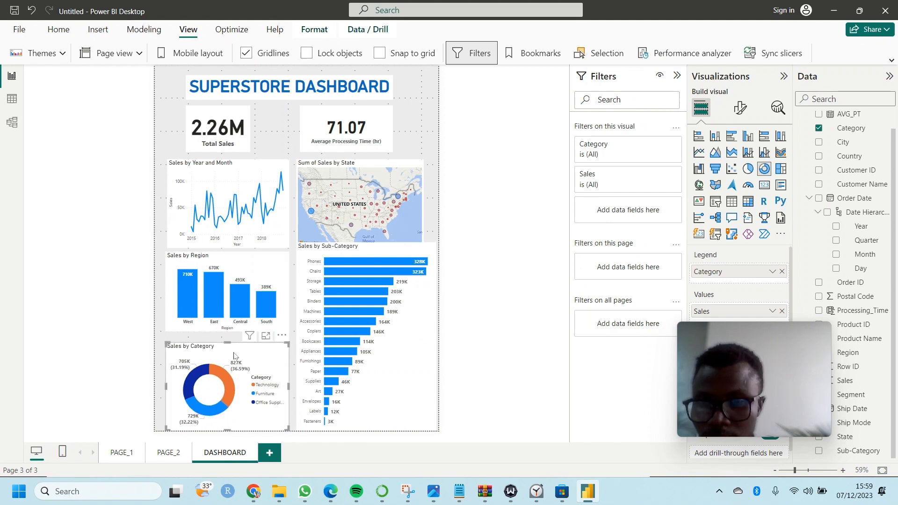
pyautogui.moveTo(234, 352); pyautogui.dragTo(234, 350)
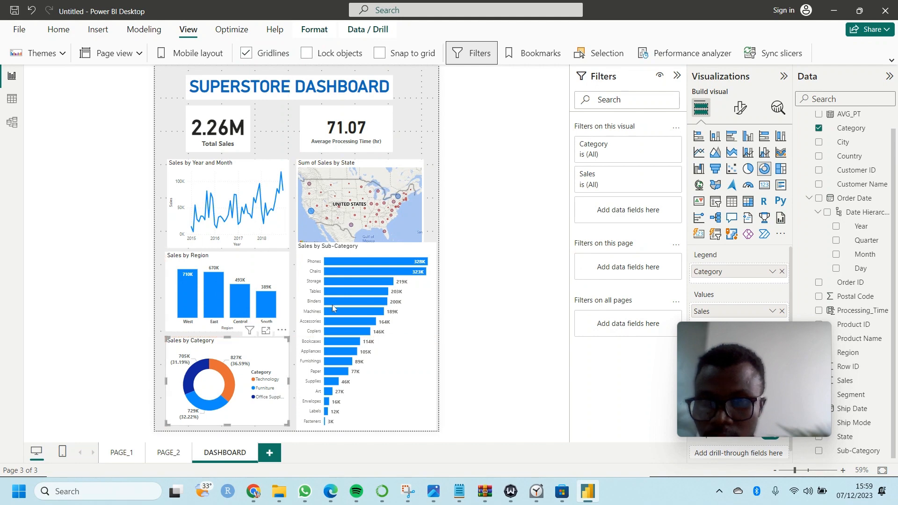
# Shrink the Sales by Sub-Category chart so it starts just beneath the map and matches the map's right edge
pyautogui.click(364, 255)
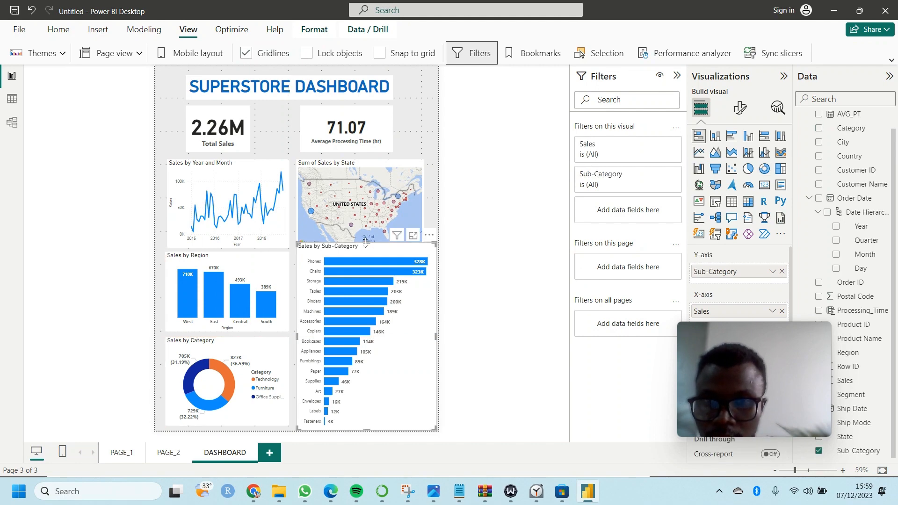
pyautogui.moveTo(366, 241); pyautogui.dragTo(364, 255)
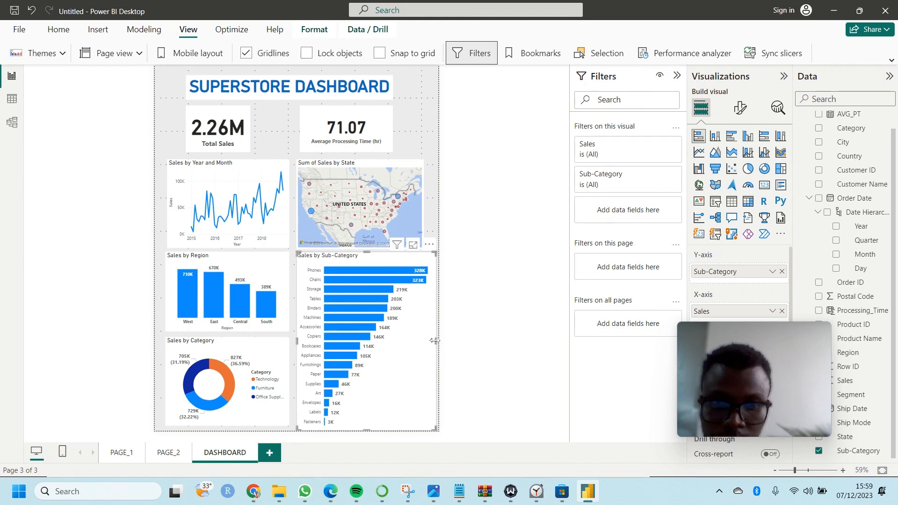
pyautogui.moveTo(434, 341); pyautogui.dragTo(424, 343)
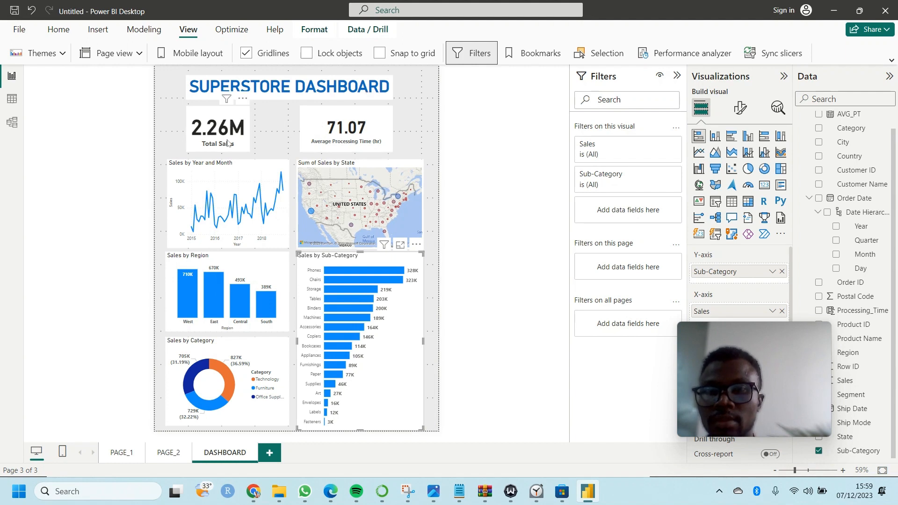
pyautogui.click(265, 168)
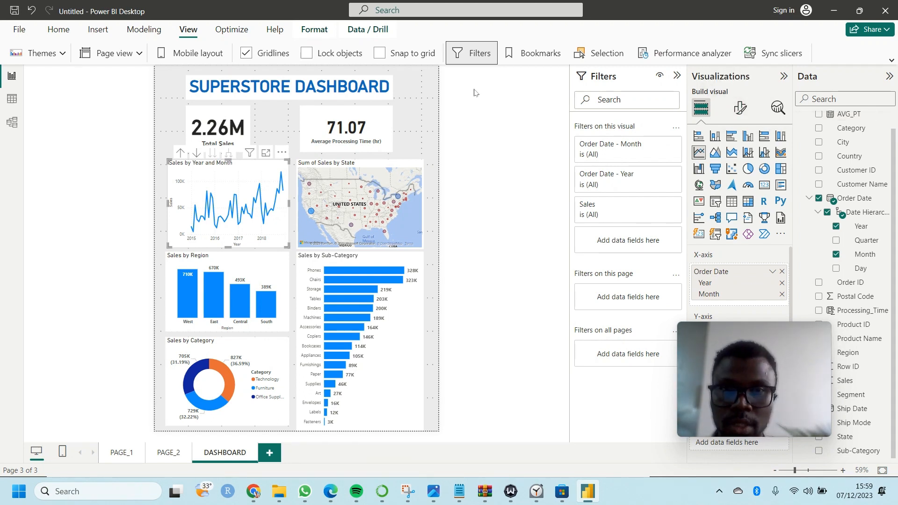
# Set the dashboard page's canvas background to the pink theme color with 24% transparency
pyautogui.click(426, 117)
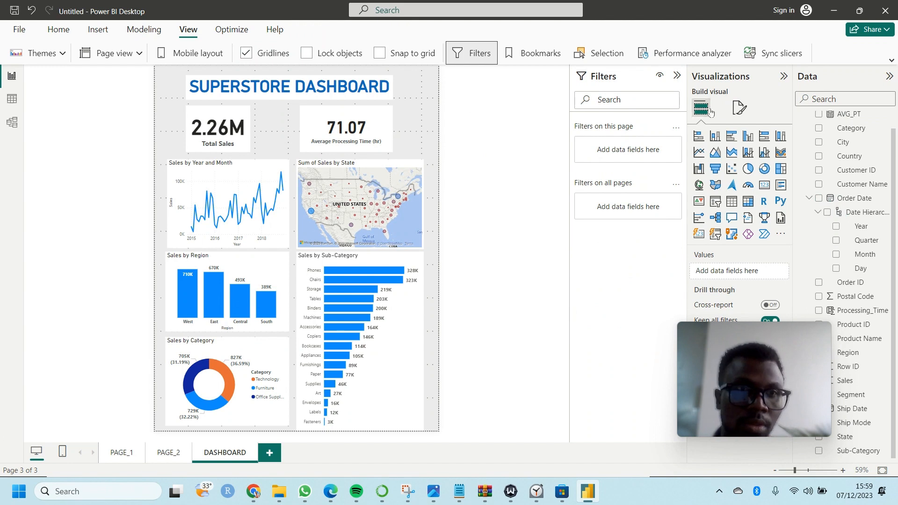
pyautogui.click(738, 118)
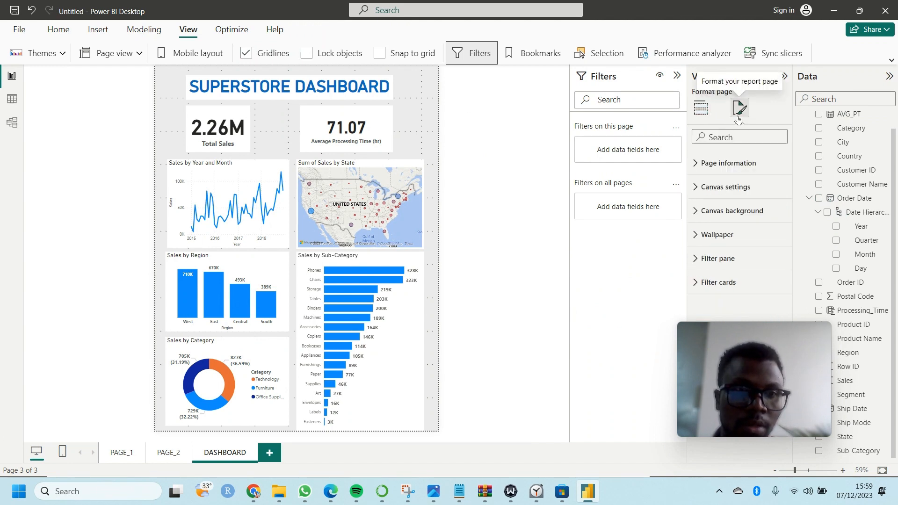
pyautogui.click(714, 223)
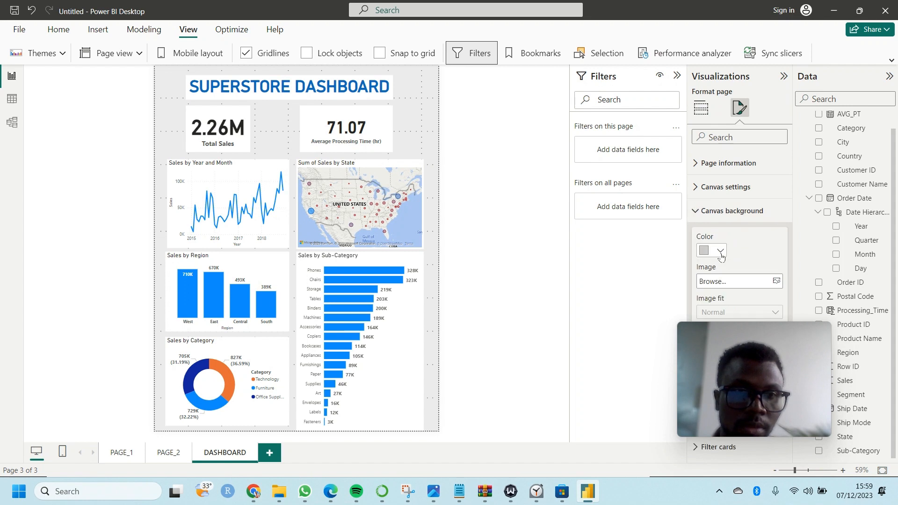
pyautogui.click(720, 253)
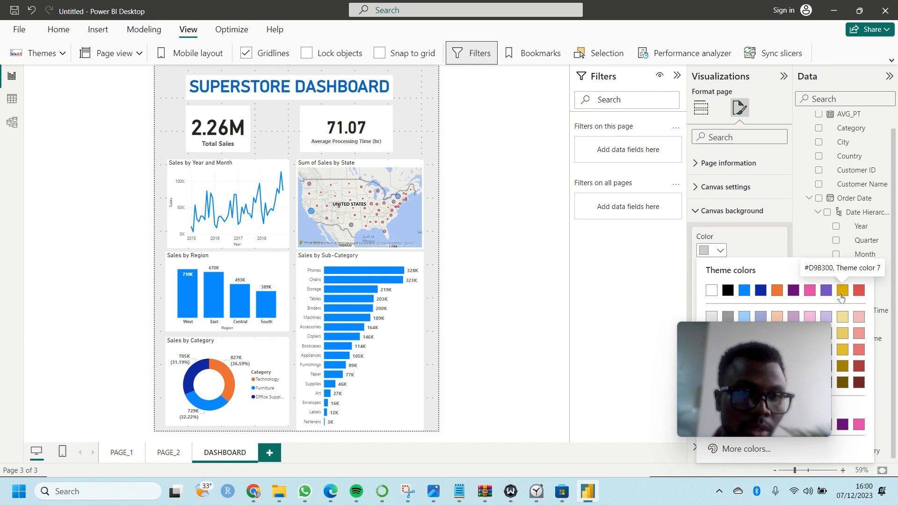
pyautogui.click(813, 294)
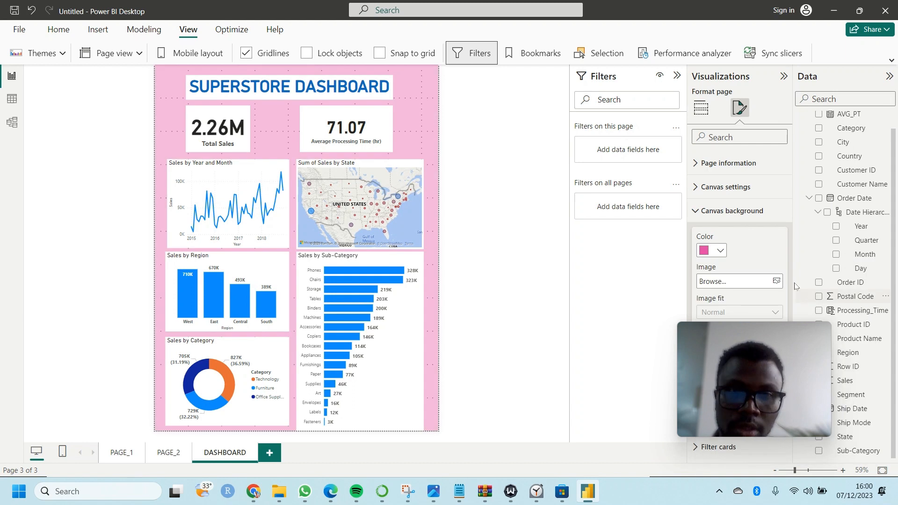
pyautogui.moveTo(747, 326)
pyautogui.moveTo(750, 330); pyautogui.dragTo(726, 94)
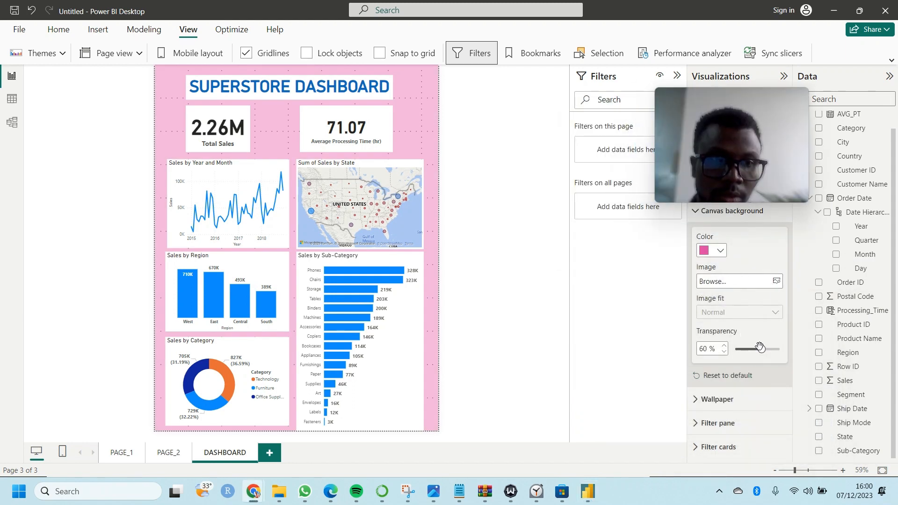
pyautogui.moveTo(759, 349); pyautogui.dragTo(746, 351)
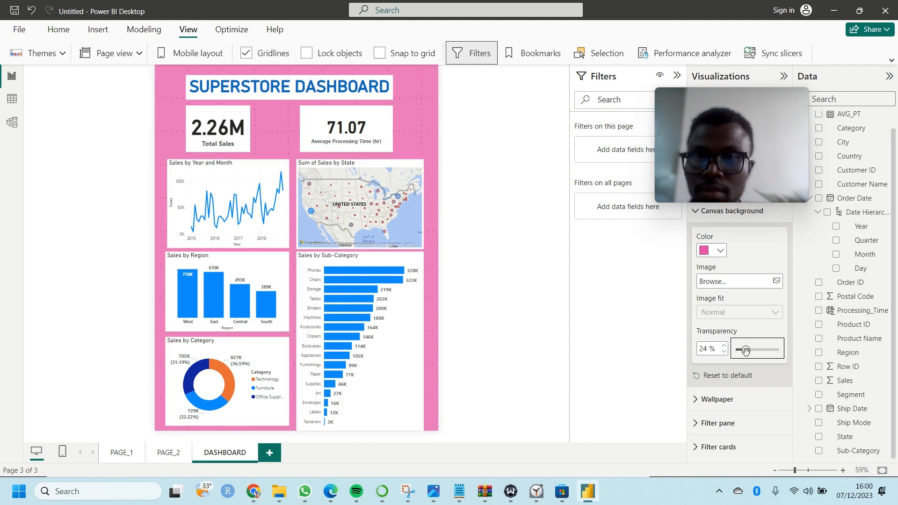
# Set the background transparency of the Average Processing Time and Total Sales cards to 100%
pyautogui.click(382, 133)
pyautogui.moveTo(708, 103); pyautogui.dragTo(578, 381)
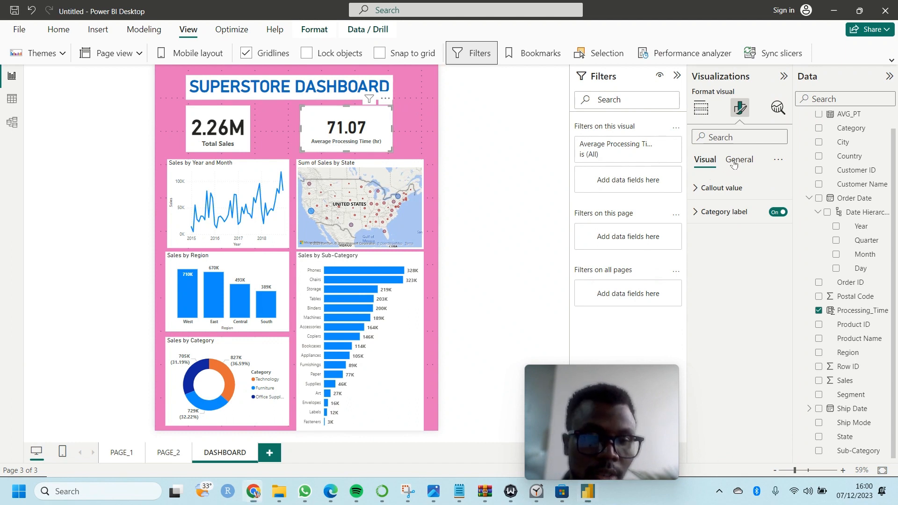
pyautogui.click(734, 163)
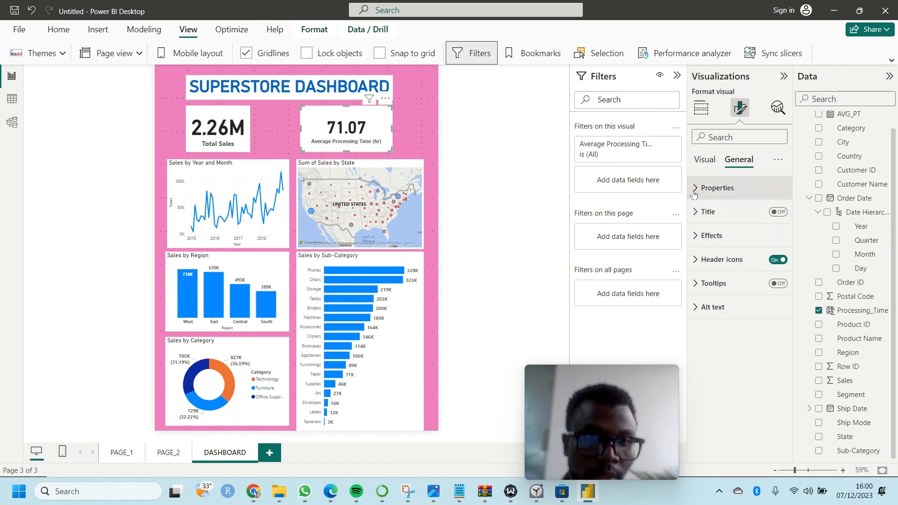
pyautogui.click(708, 236)
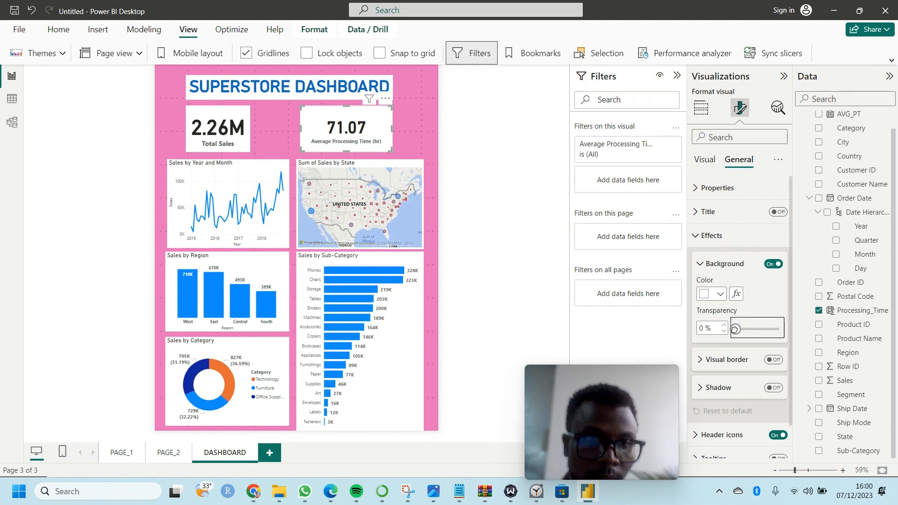
pyautogui.moveTo(735, 329); pyautogui.dragTo(793, 335)
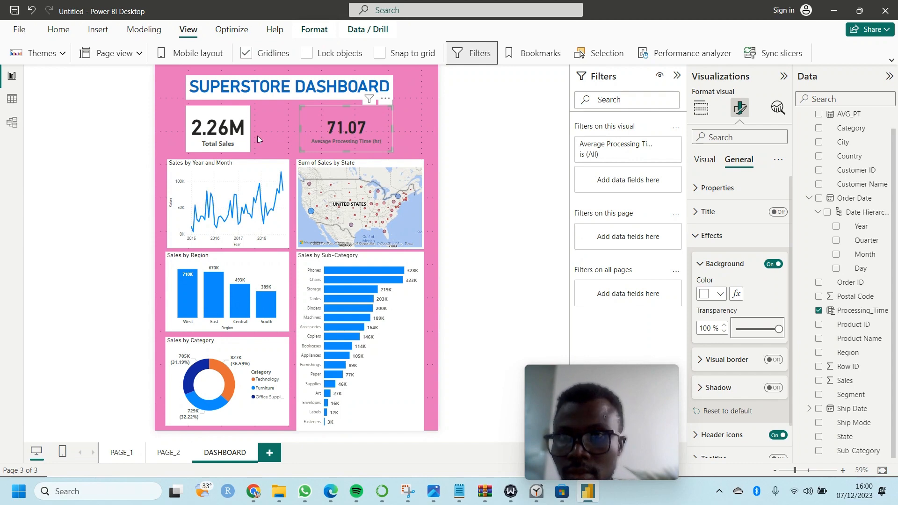
pyautogui.click(246, 146)
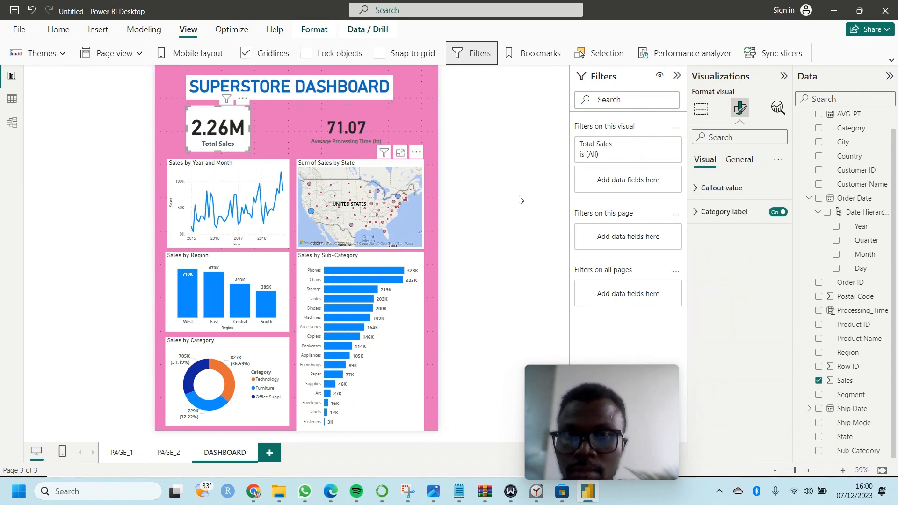
pyautogui.click(736, 160)
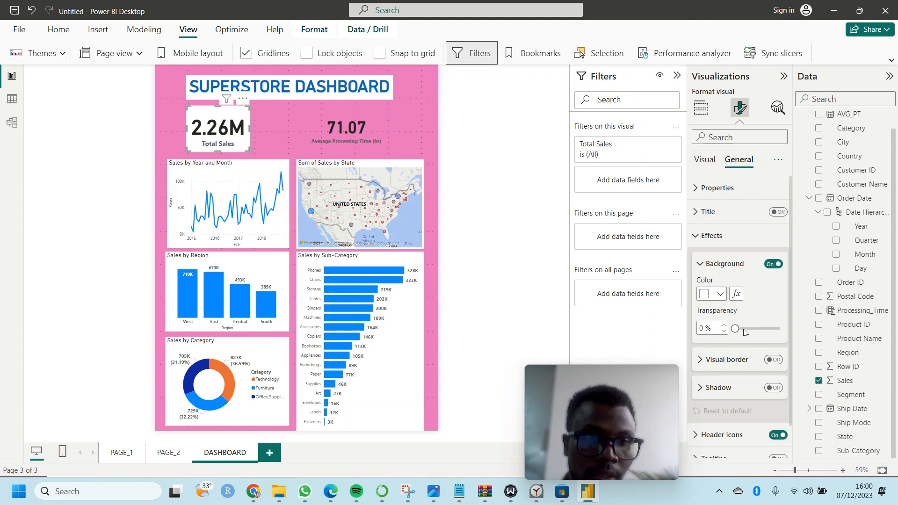
pyautogui.moveTo(735, 329); pyautogui.dragTo(778, 329)
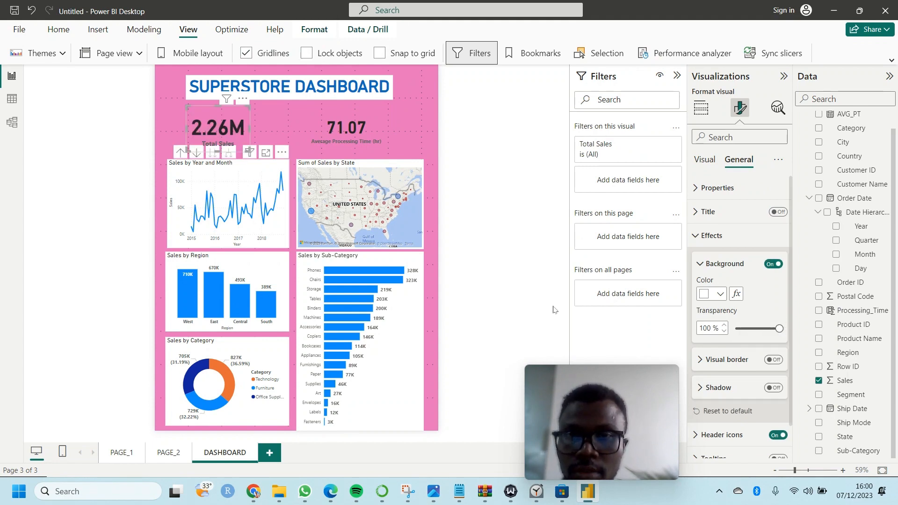
# Set the background transparency of the Sales by Year and Month chart and the Sum of Sales by State map to 100%
pyautogui.click(228, 205)
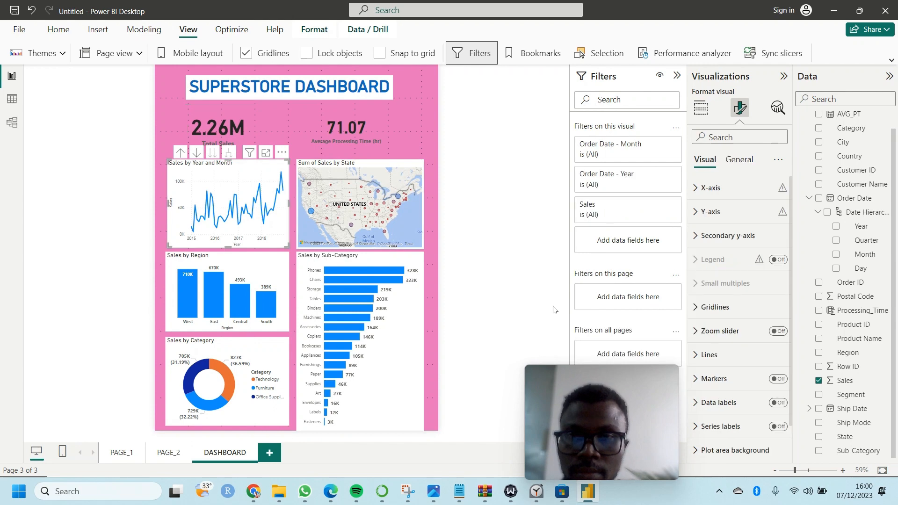
pyautogui.click(733, 158)
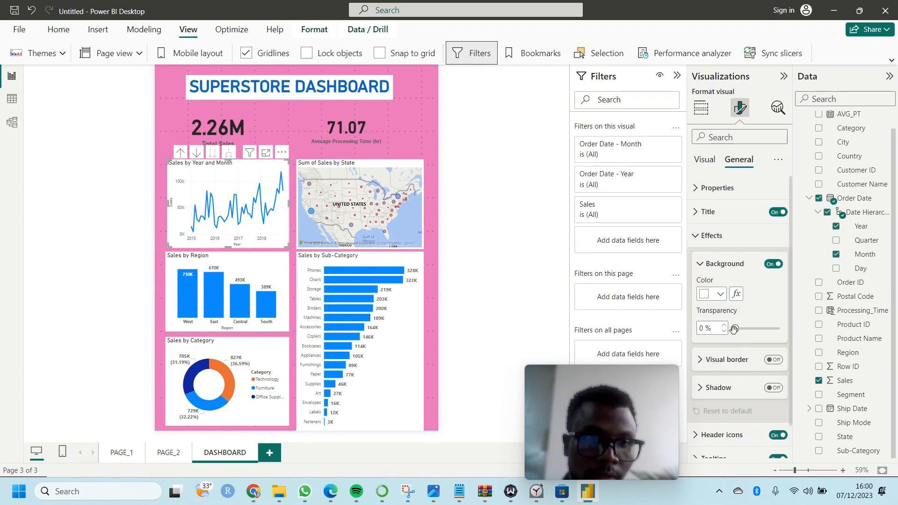
pyautogui.moveTo(734, 329); pyautogui.dragTo(786, 331)
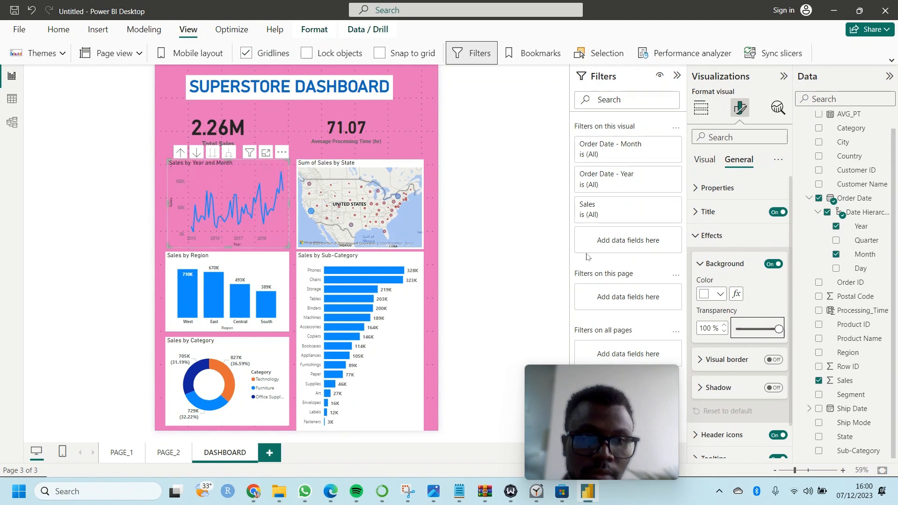
pyautogui.moveTo(391, 215)
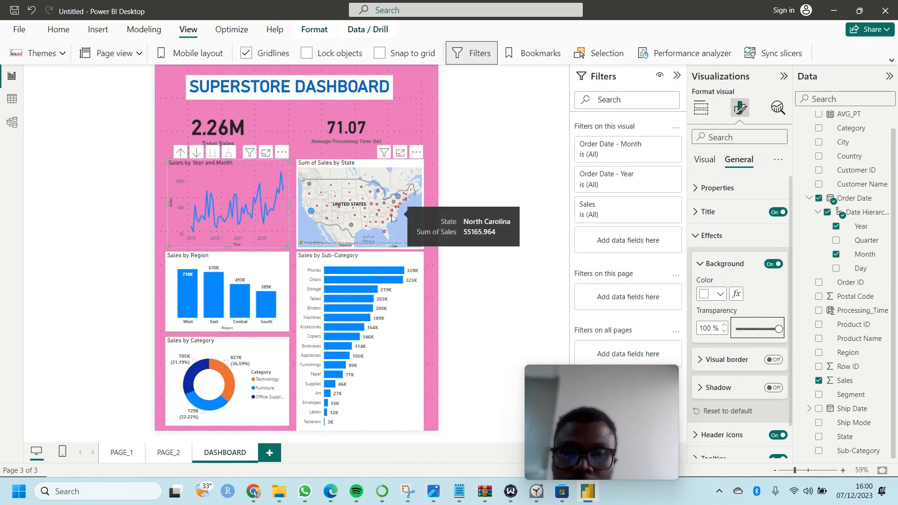
pyautogui.click(361, 167)
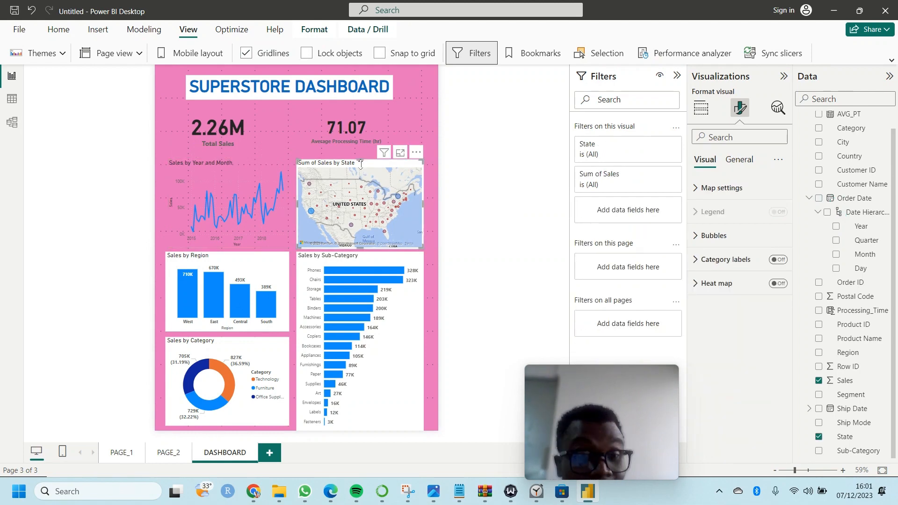
pyautogui.click(739, 161)
pyautogui.moveTo(736, 328); pyautogui.dragTo(793, 337)
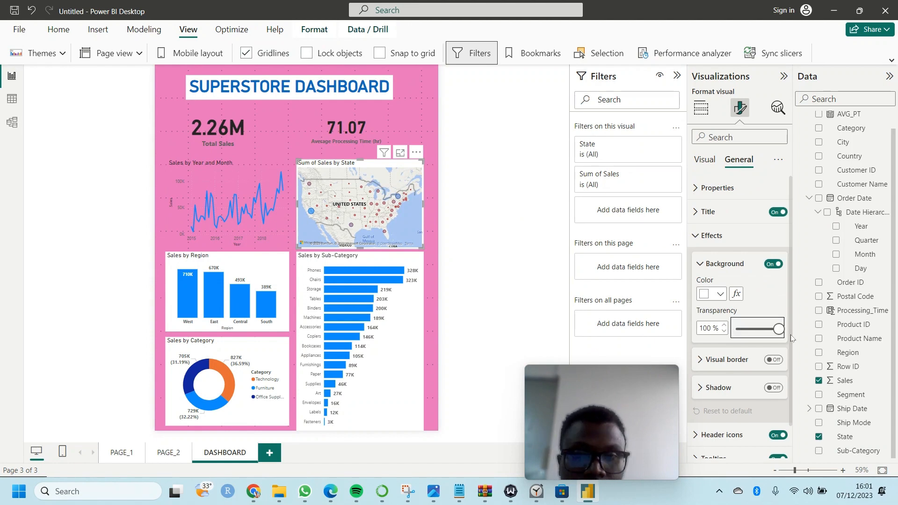
# Set the background transparency of the Sales by Sub-Category bar chart to 100%
pyautogui.click(409, 389)
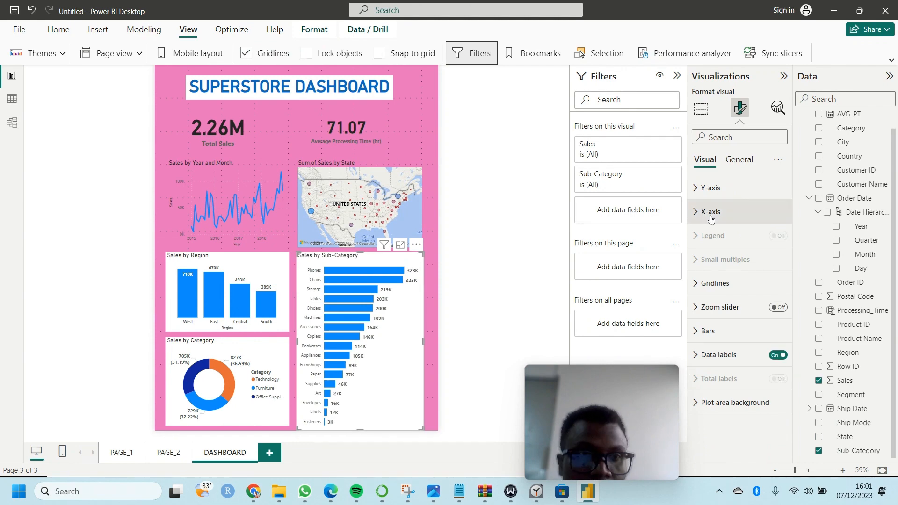
pyautogui.click(739, 160)
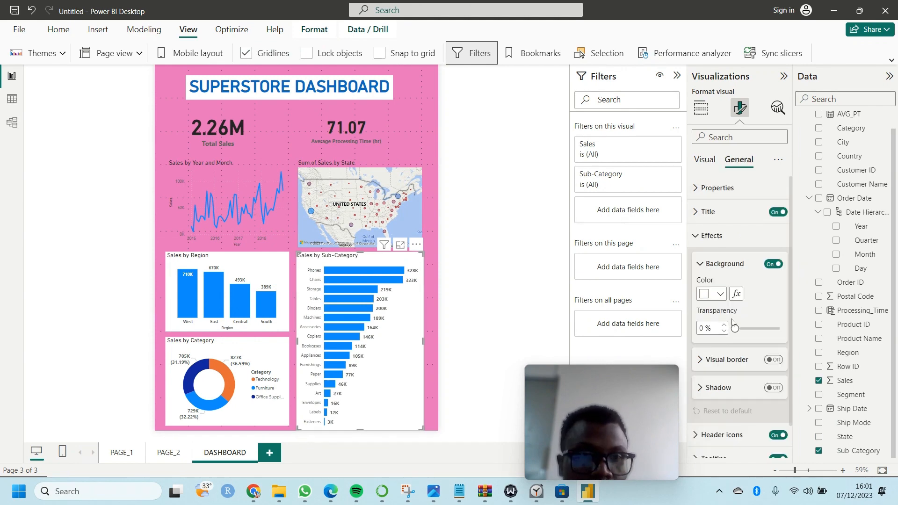
pyautogui.moveTo(733, 327); pyautogui.dragTo(792, 341)
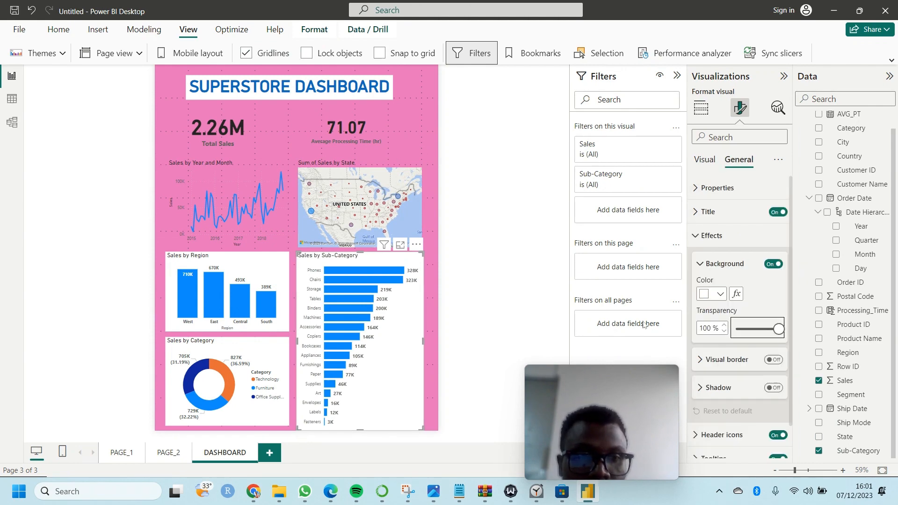
# Set the background transparency of the Sales by Category donut chart and the Sales by Region column chart to 100%
pyautogui.click(269, 421)
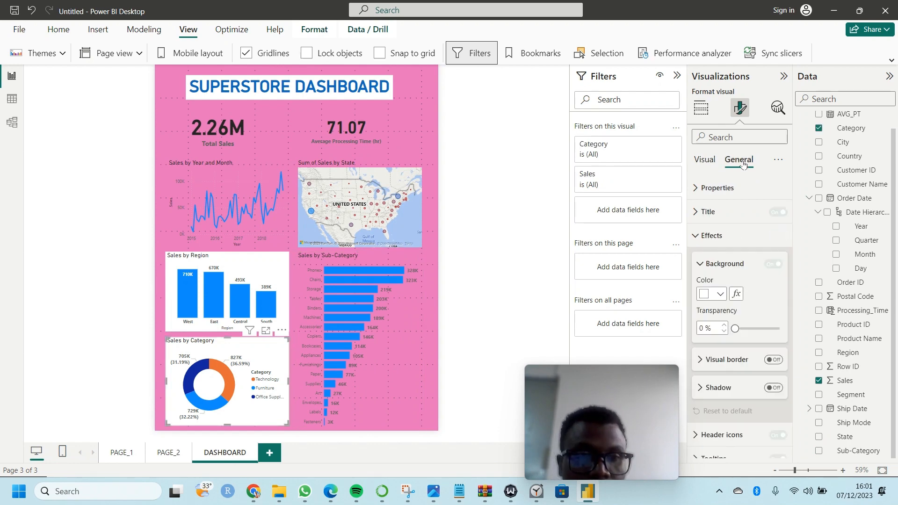
pyautogui.moveTo(736, 326); pyautogui.dragTo(780, 328)
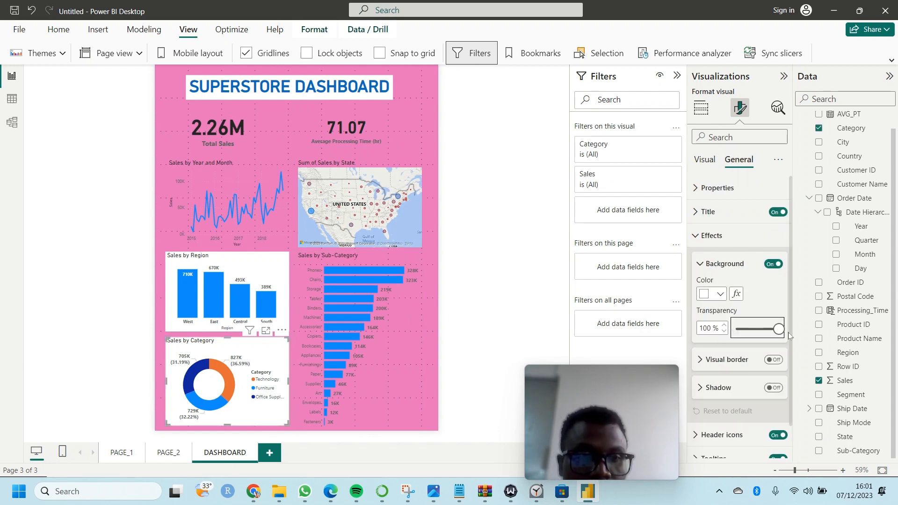
pyautogui.click(279, 272)
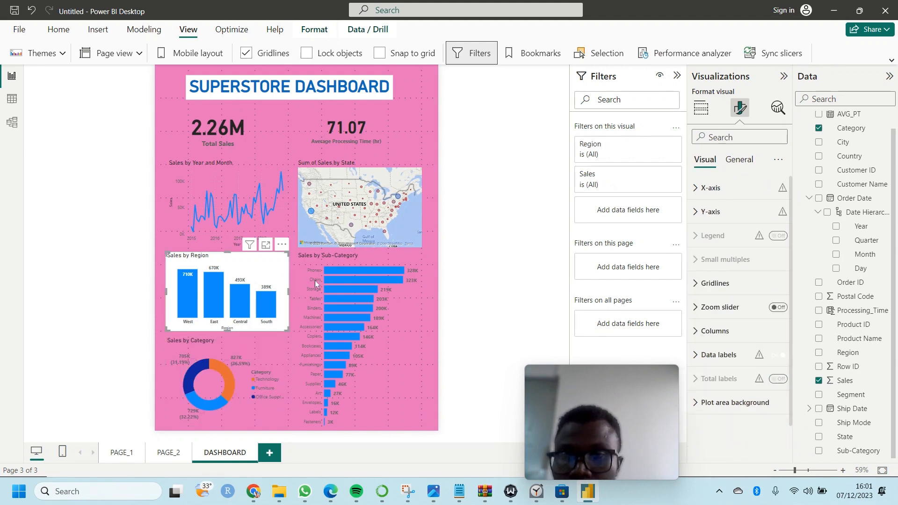
pyautogui.click(739, 161)
pyautogui.moveTo(734, 327); pyautogui.dragTo(782, 330)
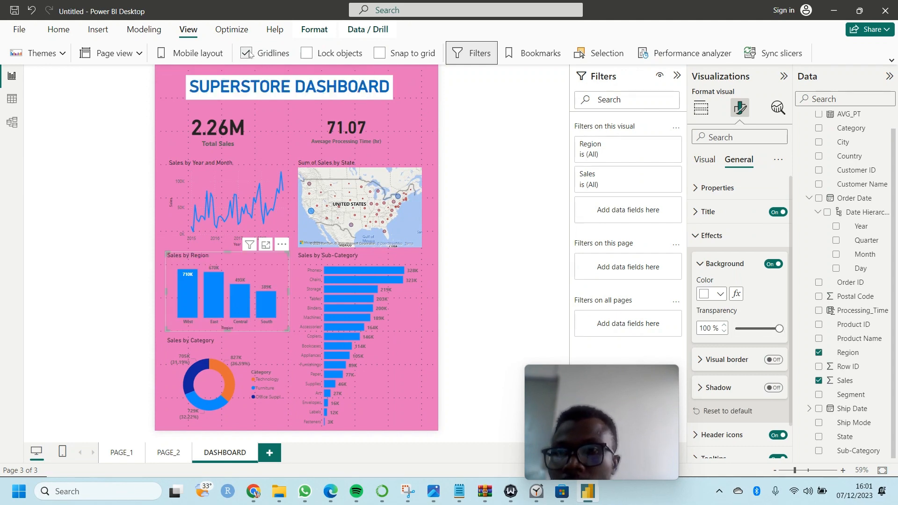
# Set the background transparency of the SUPERSTORE DASHBOARD title text box to 100%
pyautogui.click(320, 97)
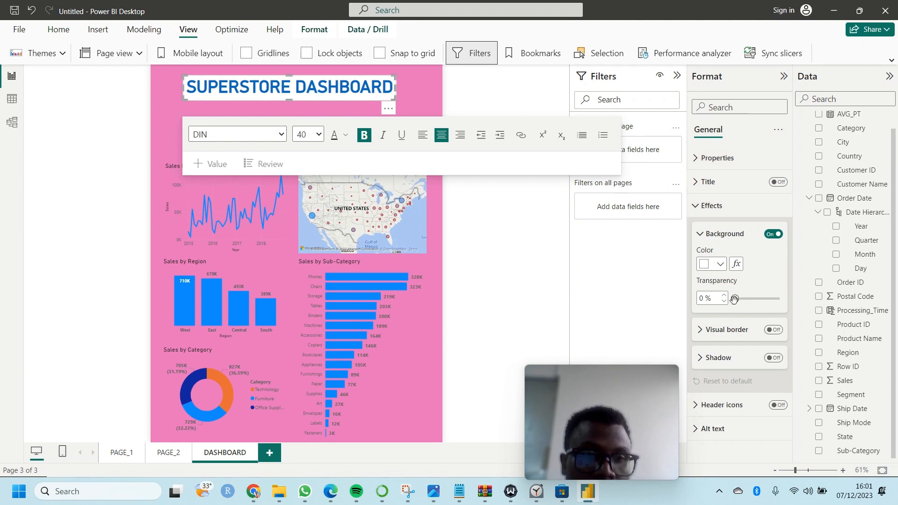
pyautogui.moveTo(734, 299); pyautogui.dragTo(791, 303)
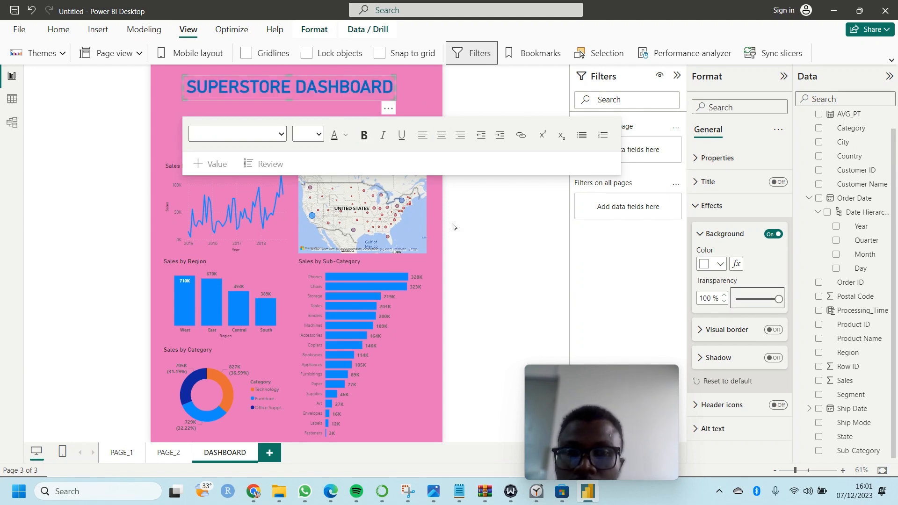
pyautogui.click(437, 231)
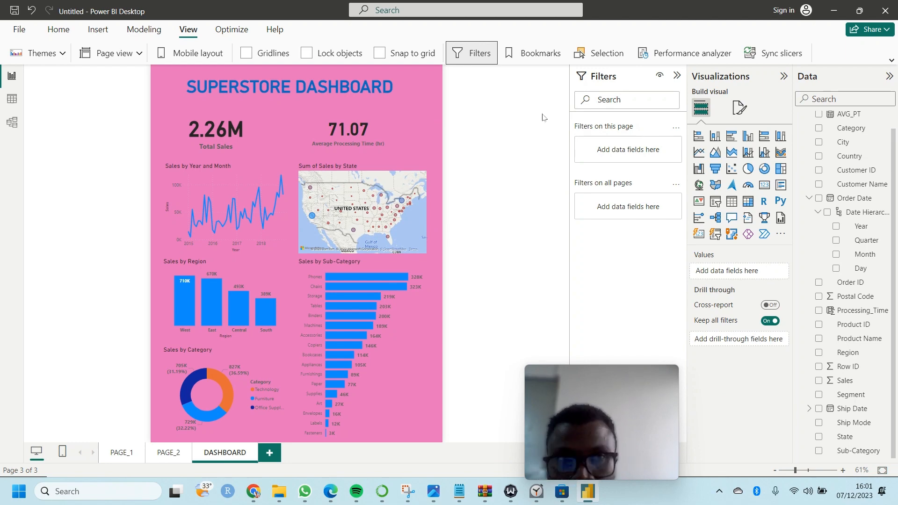
# Change the dashboard page's canvas background color to white
pyautogui.click(735, 117)
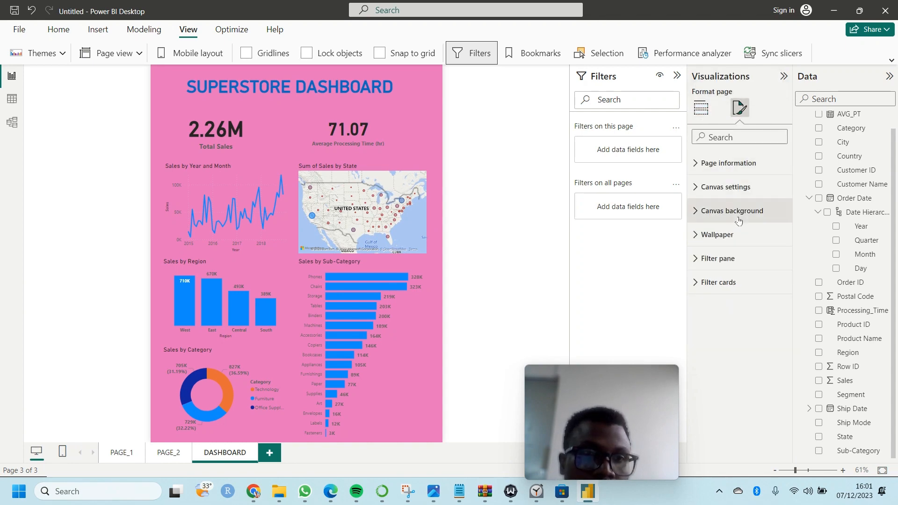
pyautogui.click(784, 220)
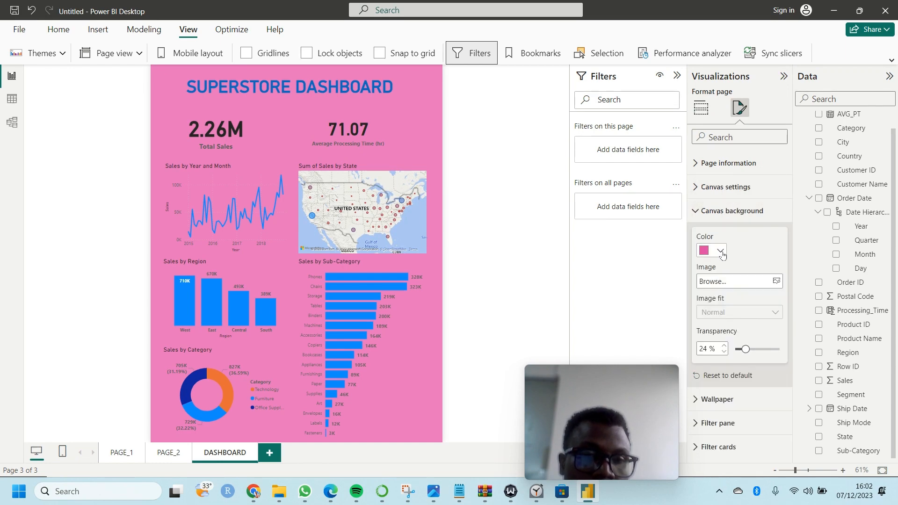
pyautogui.click(720, 251)
pyautogui.click(710, 293)
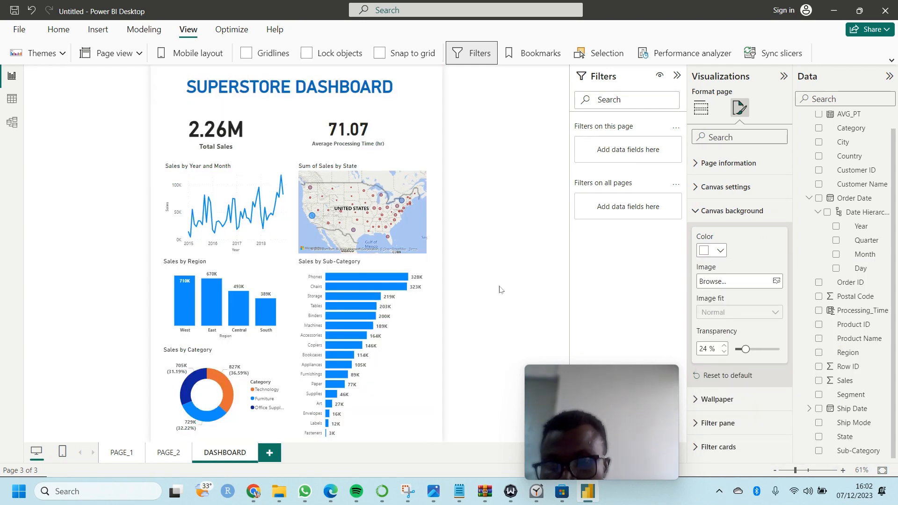
pyautogui.moveTo(577, 375); pyautogui.dragTo(691, 345)
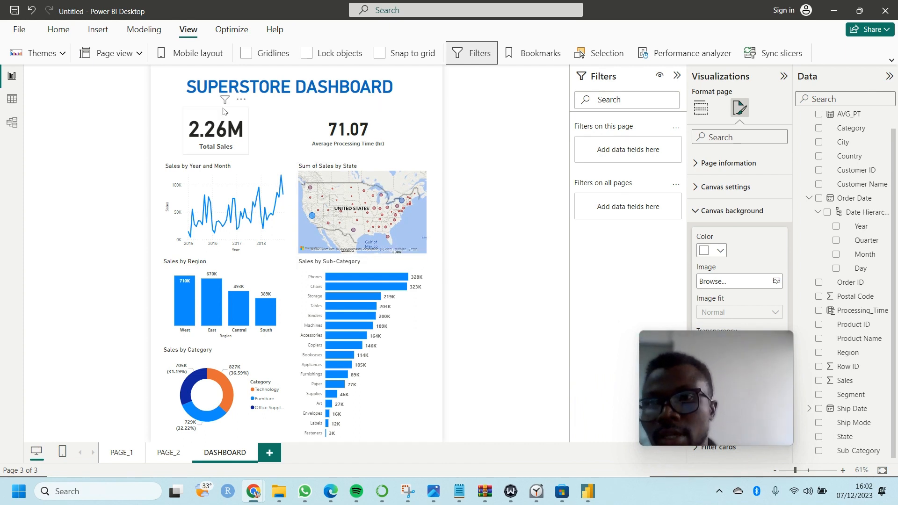
# Enlarge the Total Sales card up and to the left, and move the Average Processing Time card left beside it
pyautogui.click(186, 113)
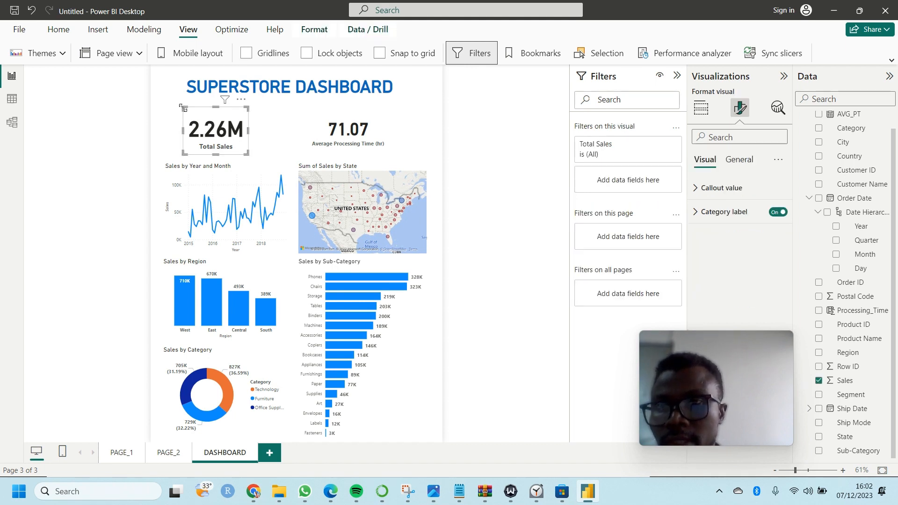
pyautogui.moveTo(183, 108); pyautogui.dragTo(168, 101)
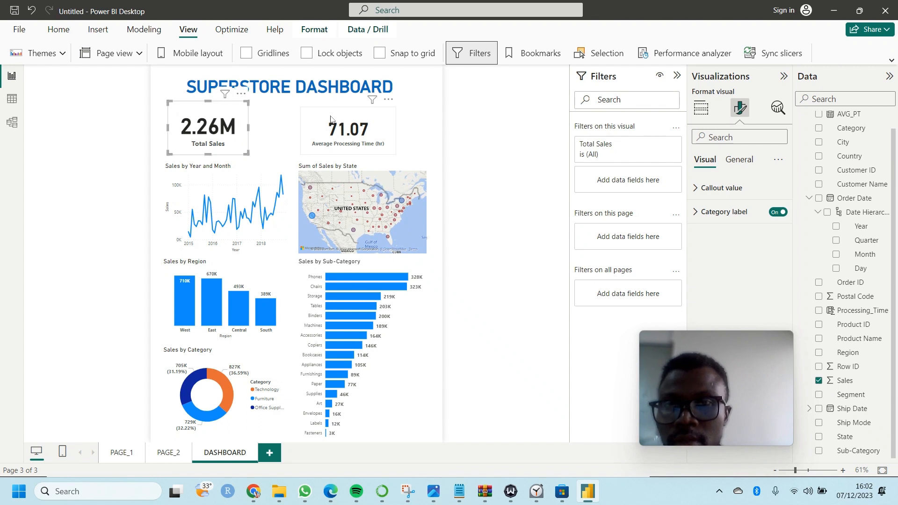
pyautogui.moveTo(330, 119); pyautogui.dragTo(288, 121)
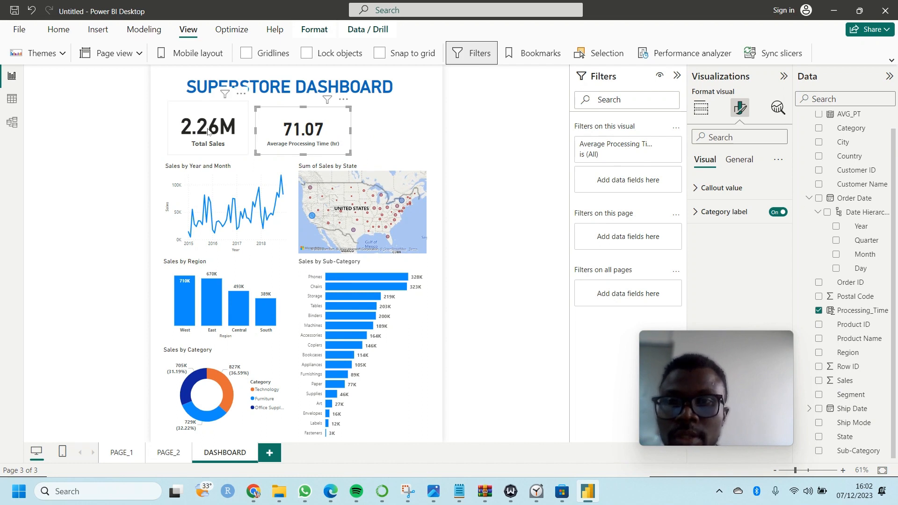
pyautogui.click(395, 132)
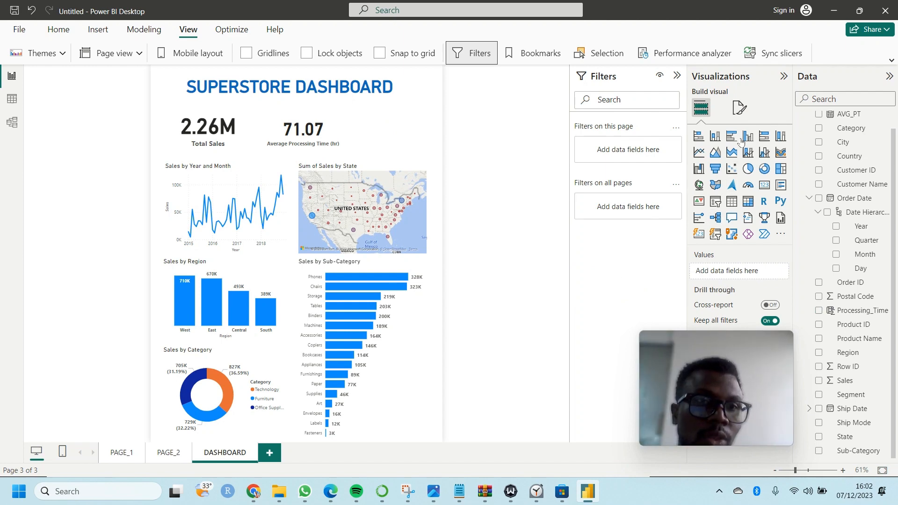
# Add a slicer to the dashboard using the Year level of the Order Date hierarchy
pyautogui.click(717, 205)
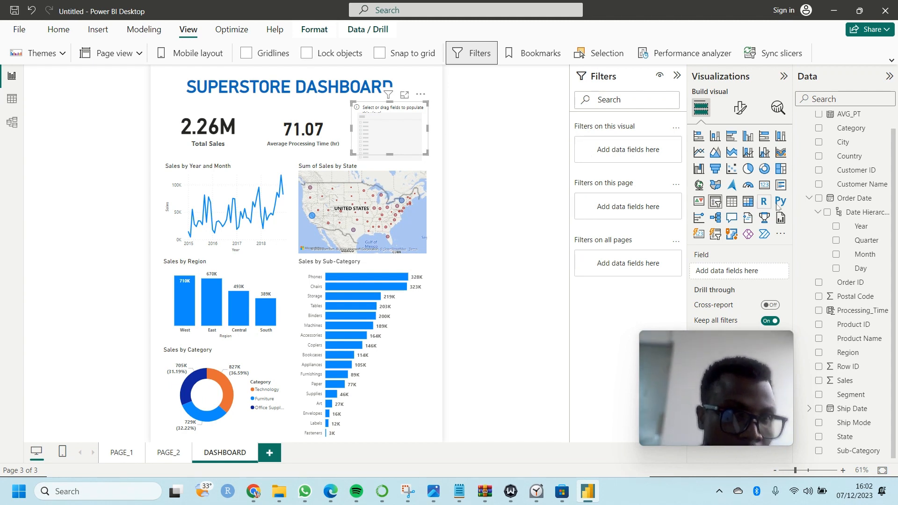
pyautogui.click(819, 201)
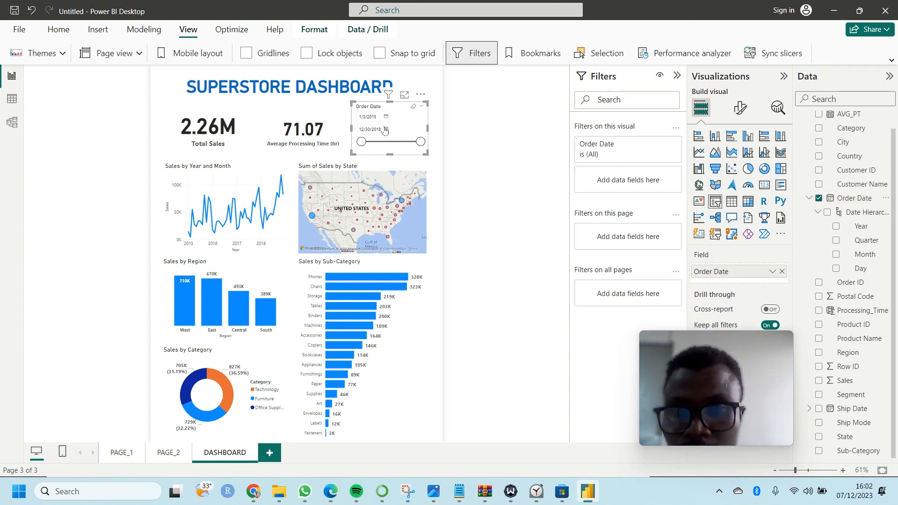
pyautogui.click(819, 198)
pyautogui.click(836, 226)
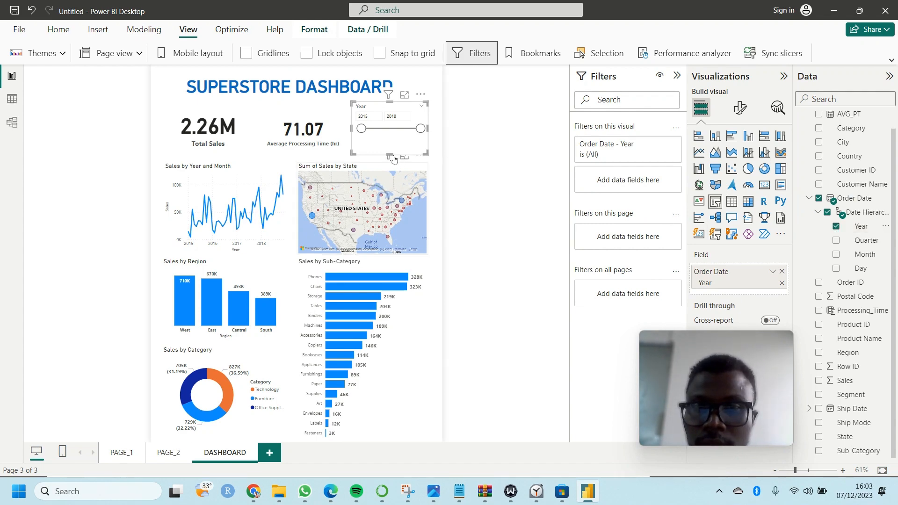
# Shorten the Year slicer and position it at the page's right edge, just below the dashboard title
pyautogui.moveTo(388, 151); pyautogui.dragTo(386, 136)
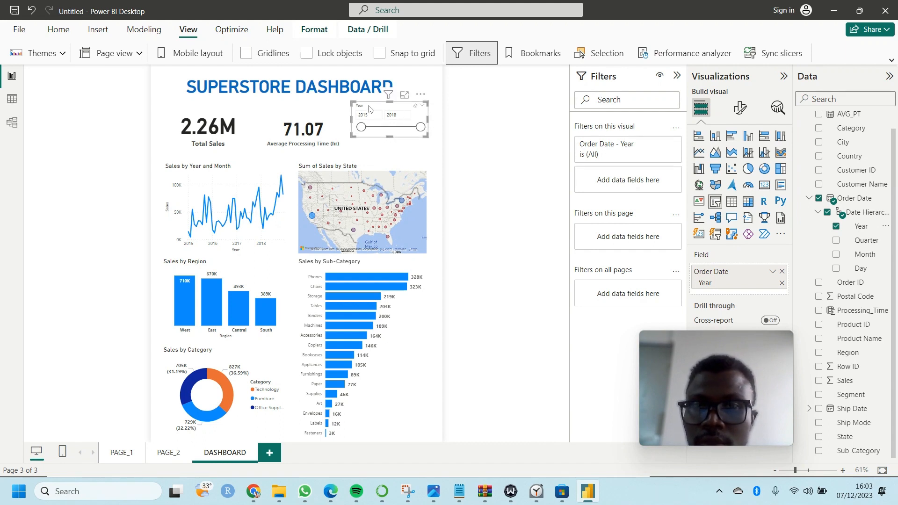
pyautogui.moveTo(369, 109); pyautogui.dragTo(383, 109)
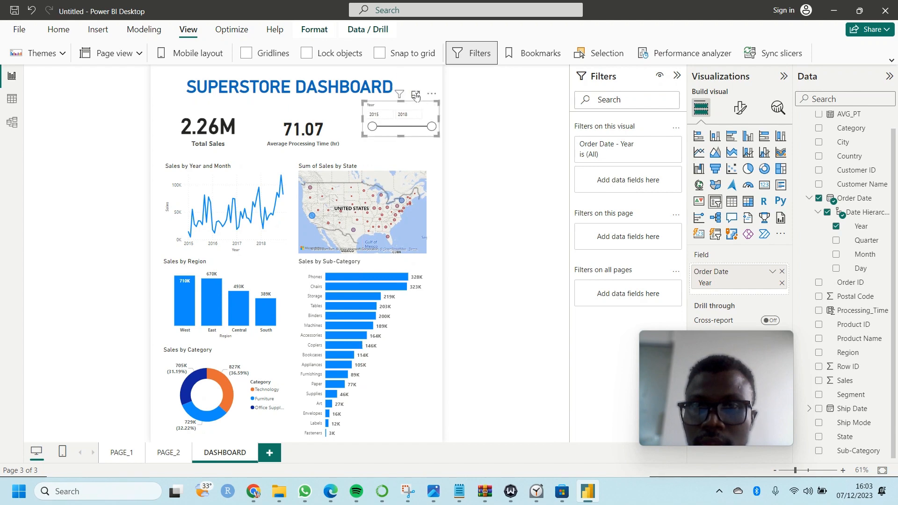
pyautogui.moveTo(403, 103); pyautogui.dragTo(392, 108)
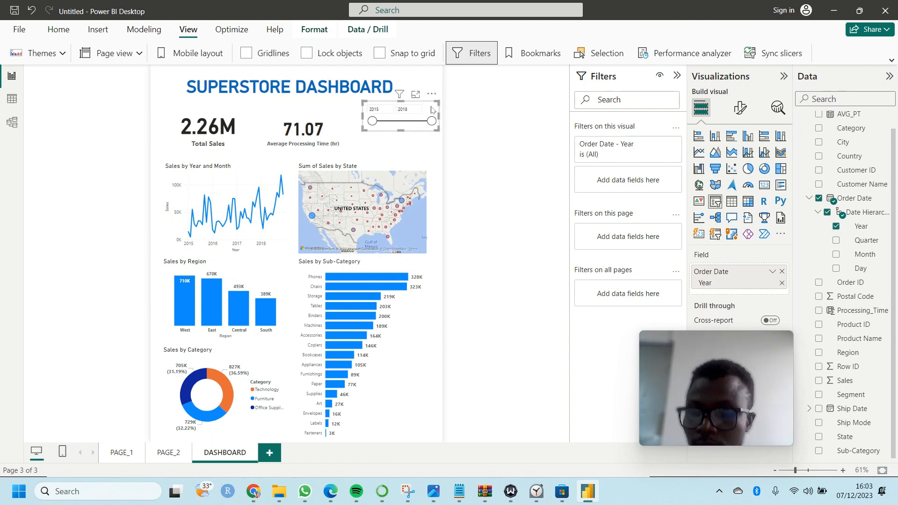
# Duplicate the Year slicer directly below the original and replace the copy's field with Region
pyautogui.hotkey('ctrl', 'v')
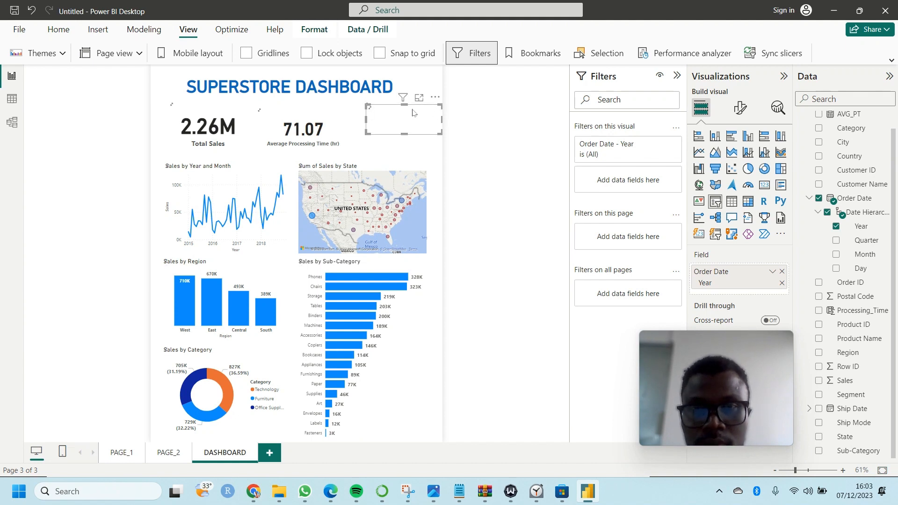
pyautogui.moveTo(430, 112); pyautogui.dragTo(429, 142)
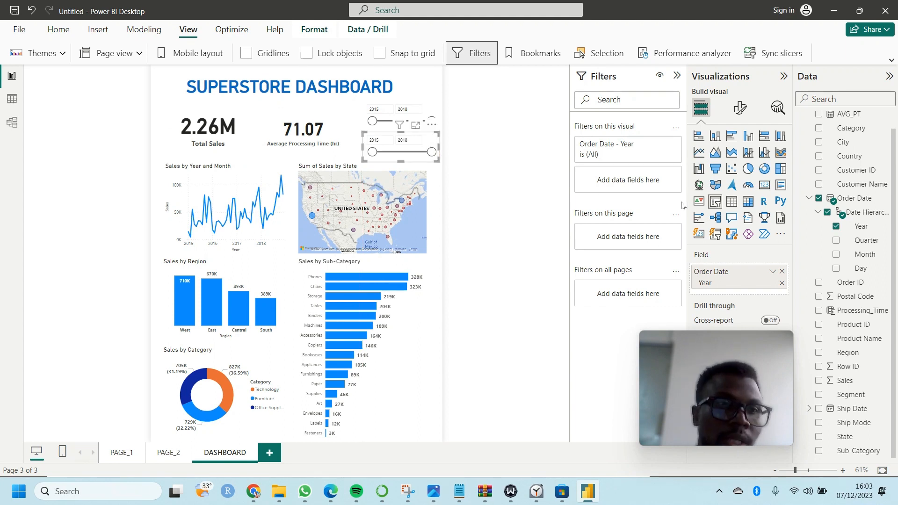
pyautogui.click(819, 199)
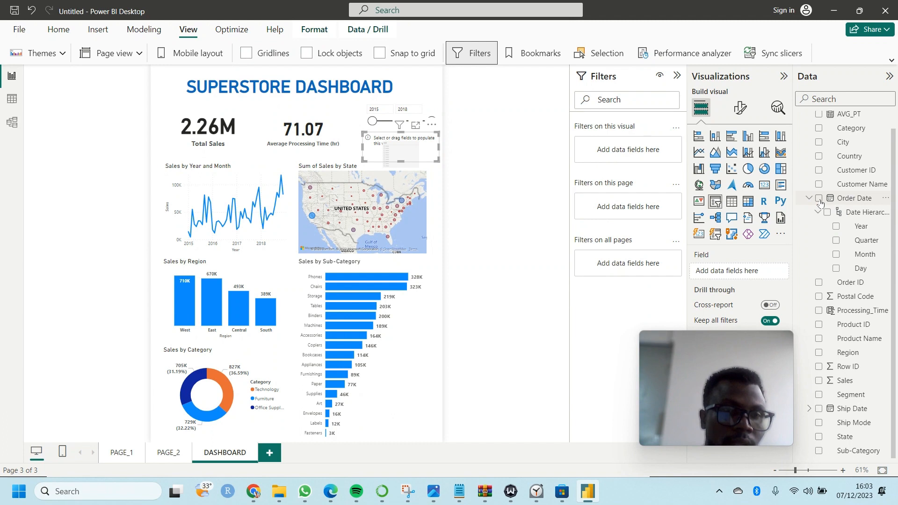
pyautogui.click(819, 201)
pyautogui.click(819, 200)
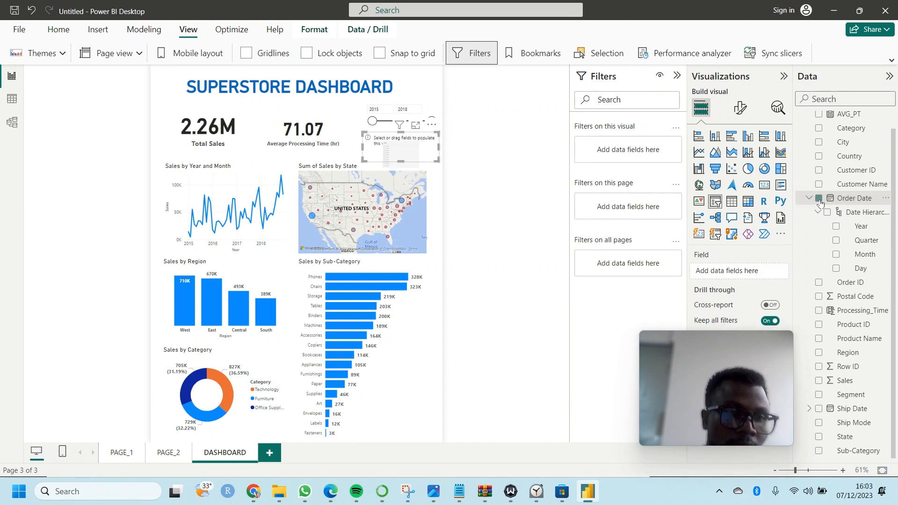
pyautogui.click(818, 353)
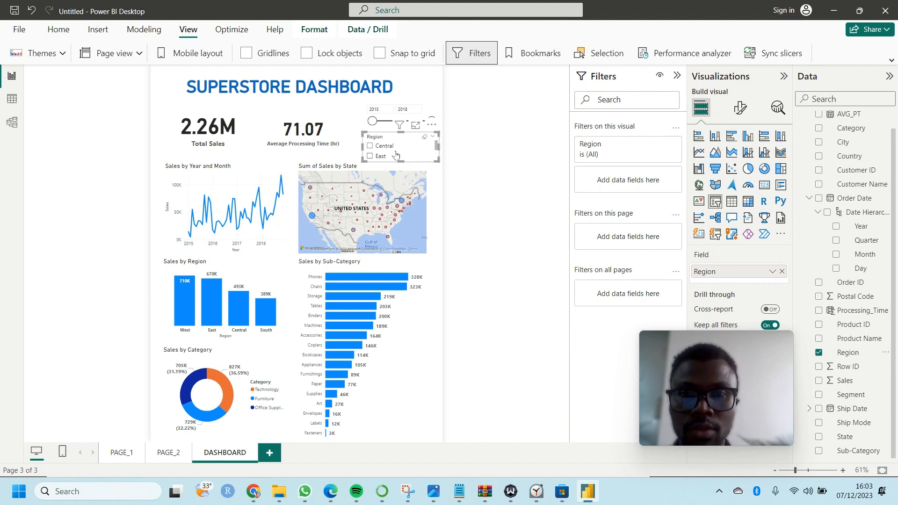
# Change the Region slicer's style to Dropdown
pyautogui.scroll(-2, 396, 155)
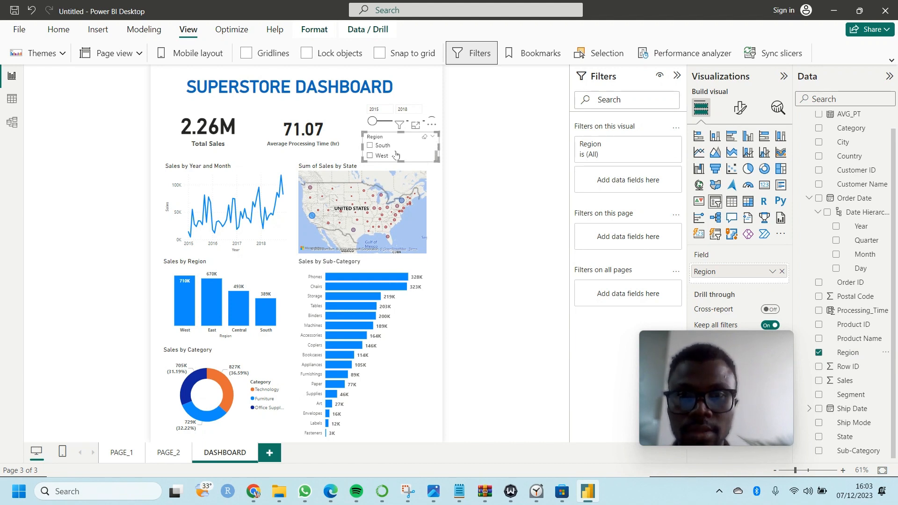
pyautogui.click(738, 113)
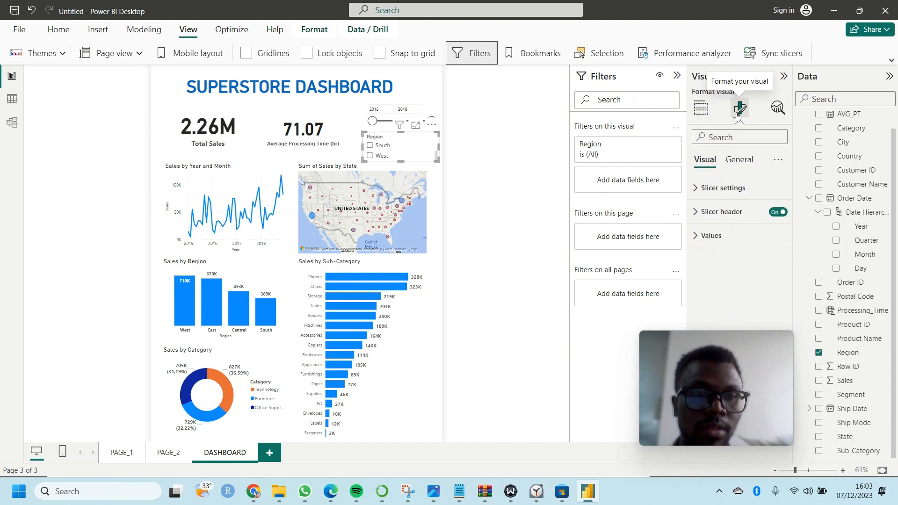
pyautogui.click(726, 192)
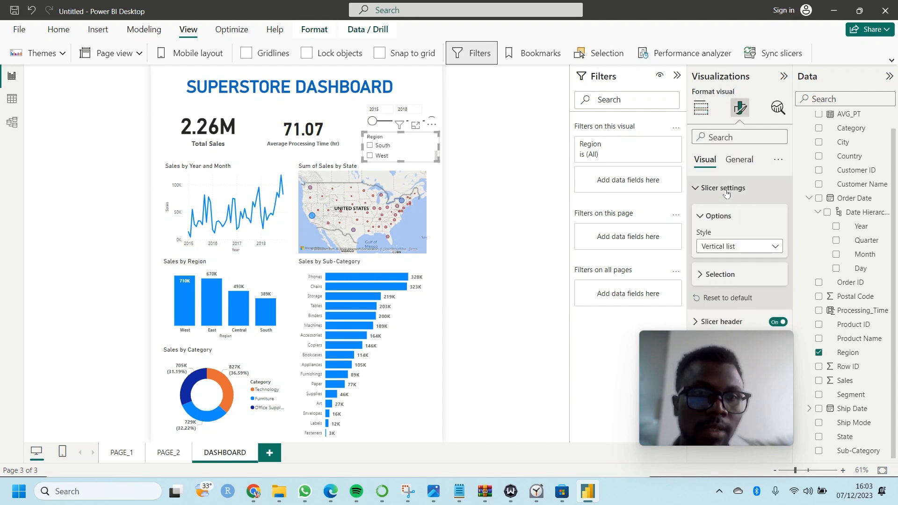
pyautogui.click(779, 251)
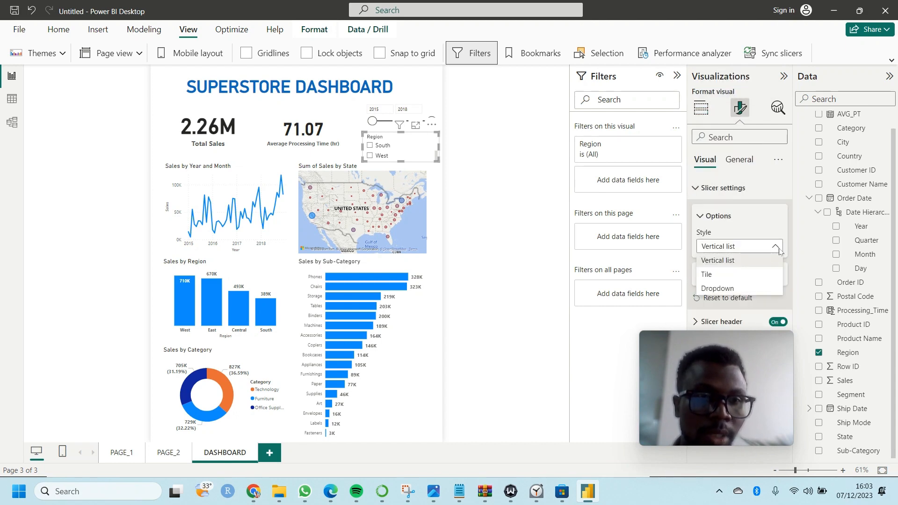
pyautogui.click(733, 289)
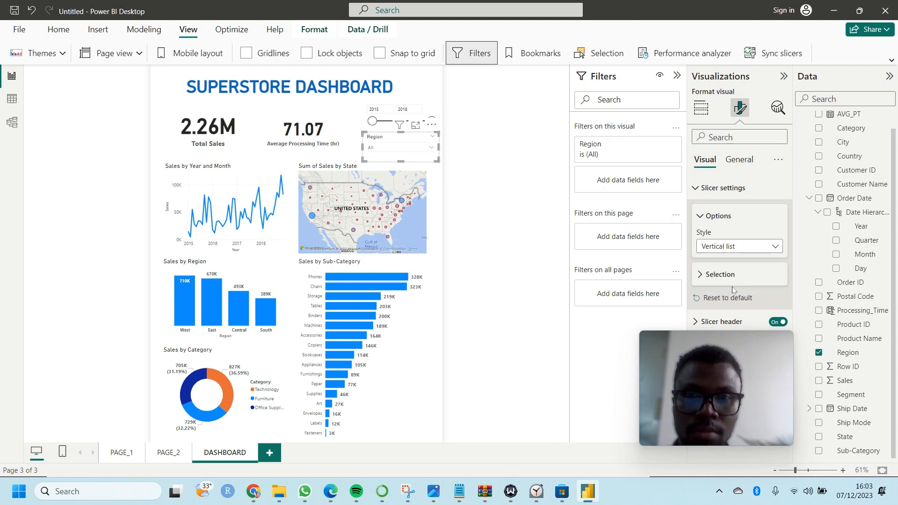
pyautogui.click(419, 112)
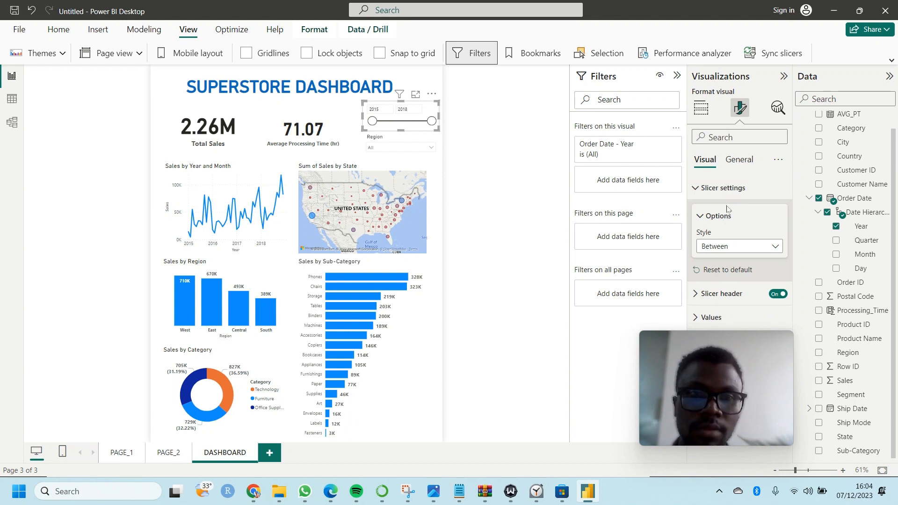
pyautogui.click(772, 248)
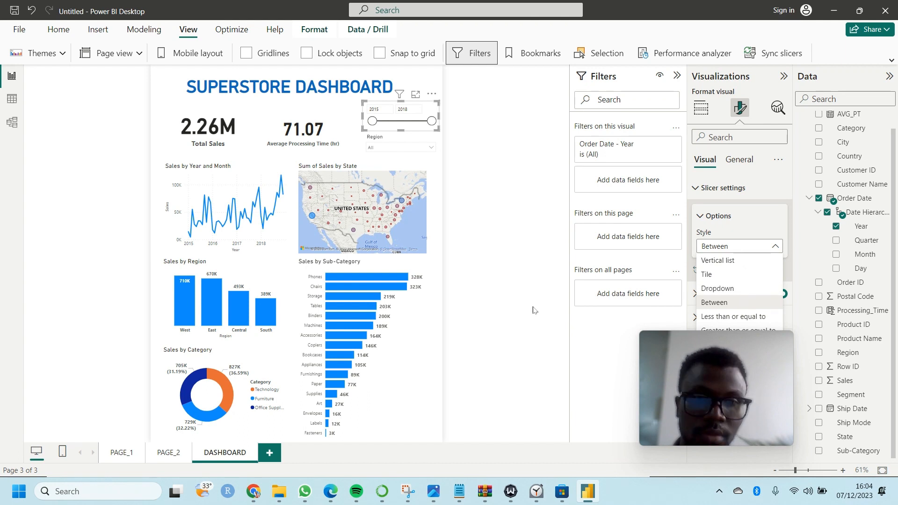
pyautogui.click(510, 346)
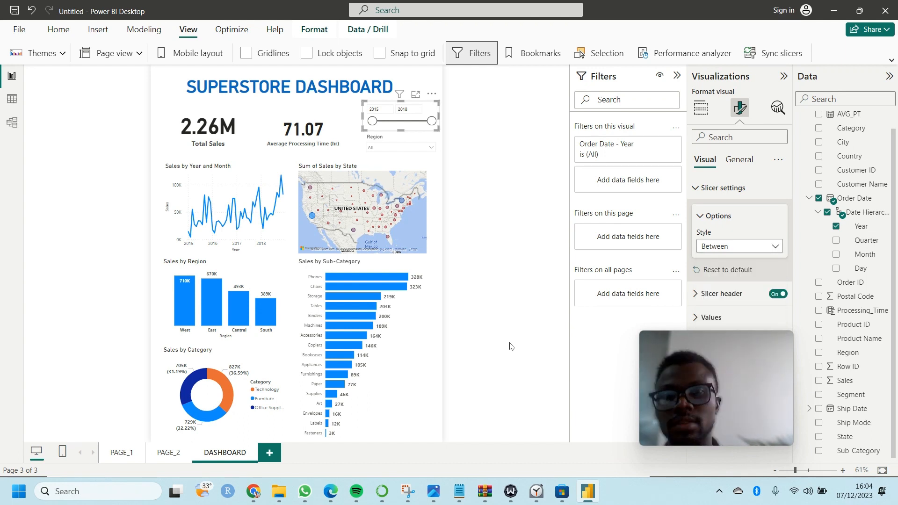
pyautogui.click(472, 149)
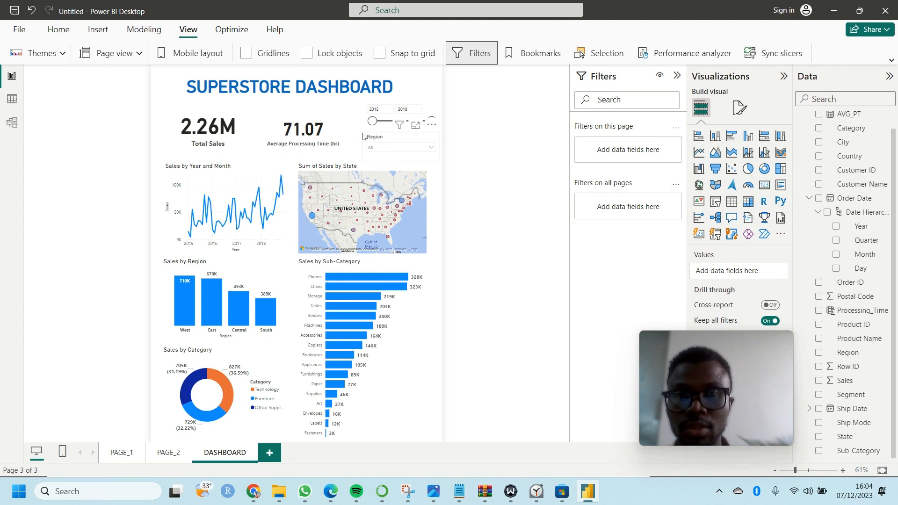
# Limit the Year slicer to 2016–2018 and check the slicer syncing settings, including the advanced options
pyautogui.moveTo(372, 121); pyautogui.dragTo(392, 122)
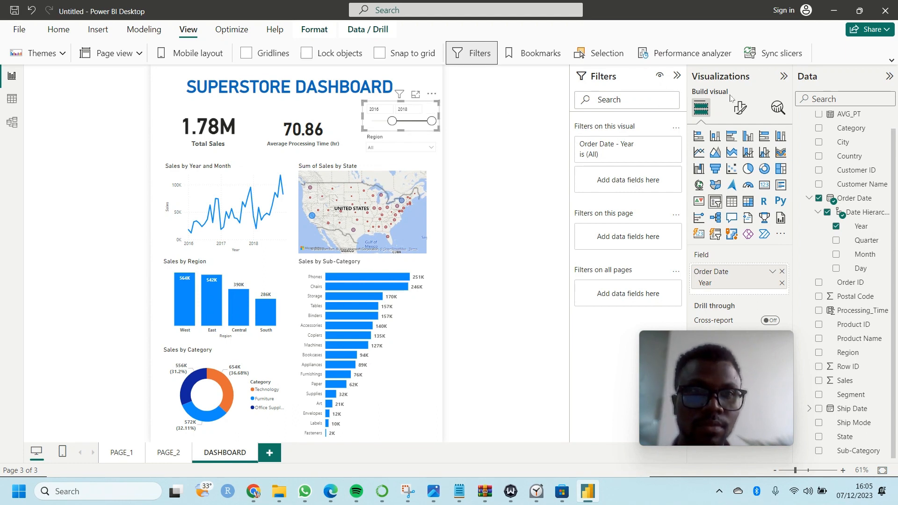
pyautogui.click(755, 55)
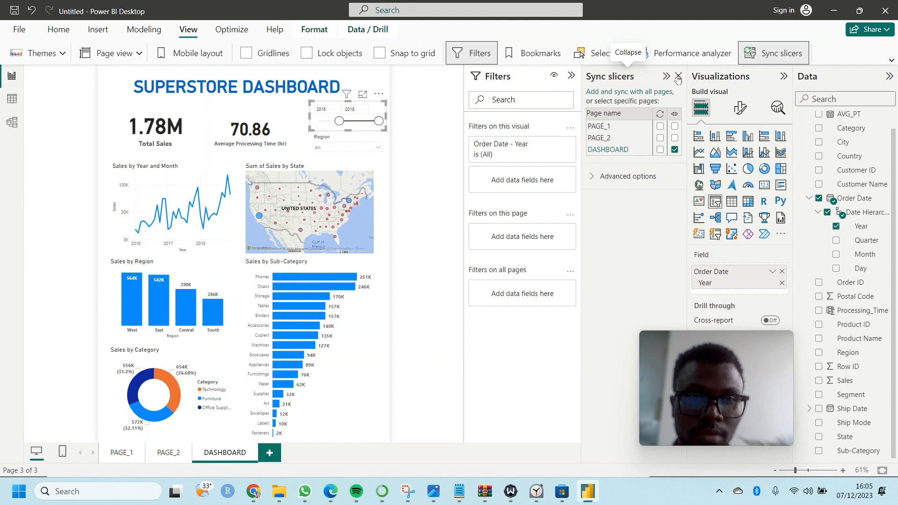
pyautogui.click(613, 179)
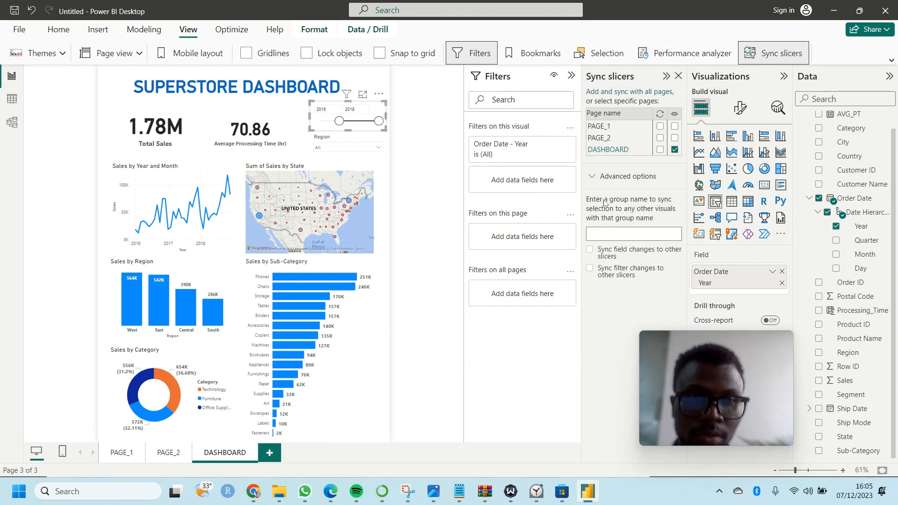
pyautogui.click(593, 179)
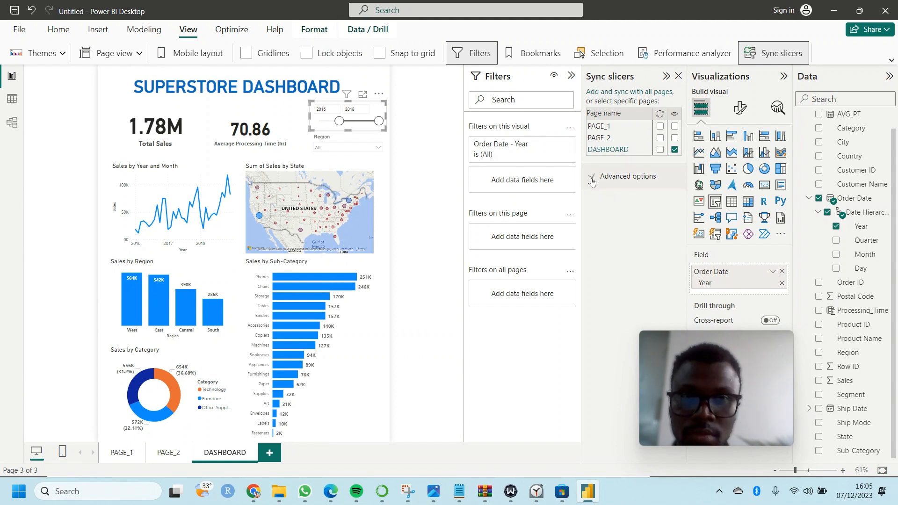
# Try the Central and West regions one after the other in the Region slicer, and widen the Year range to 2015–2018
pyautogui.click(378, 148)
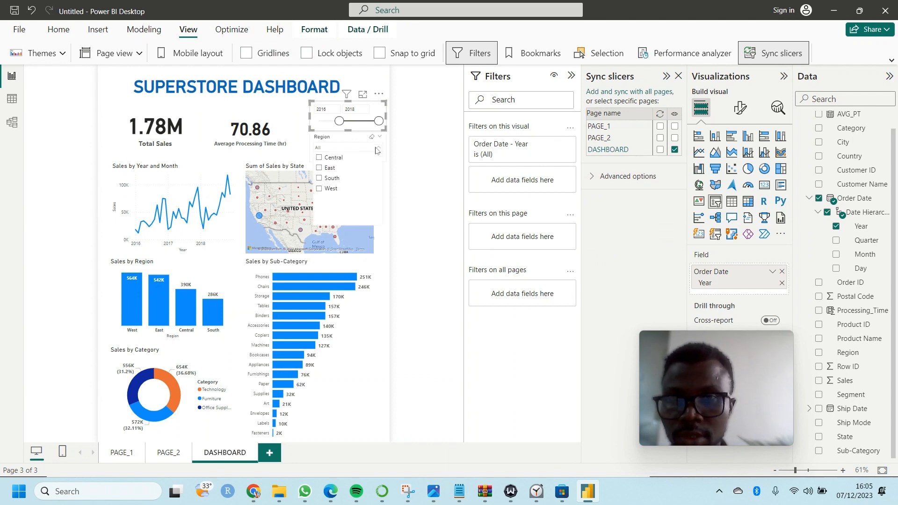
pyautogui.click(320, 161)
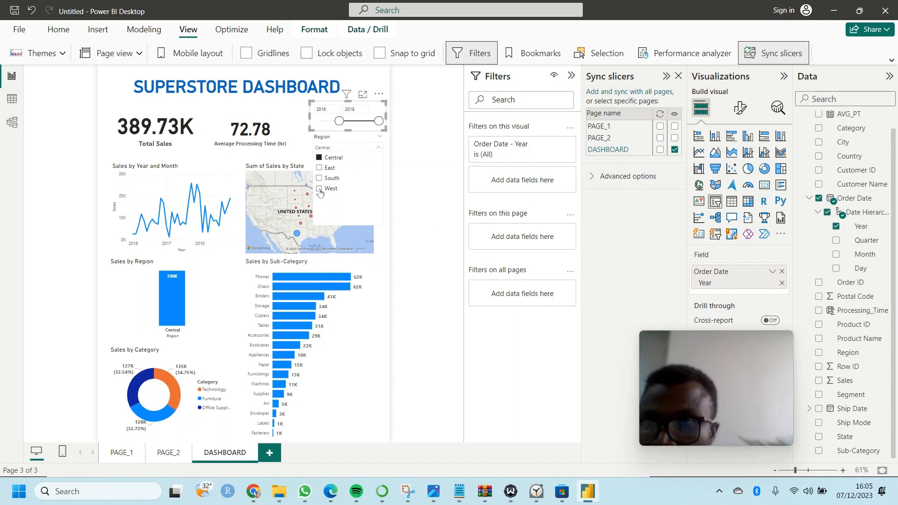
pyautogui.click(320, 189)
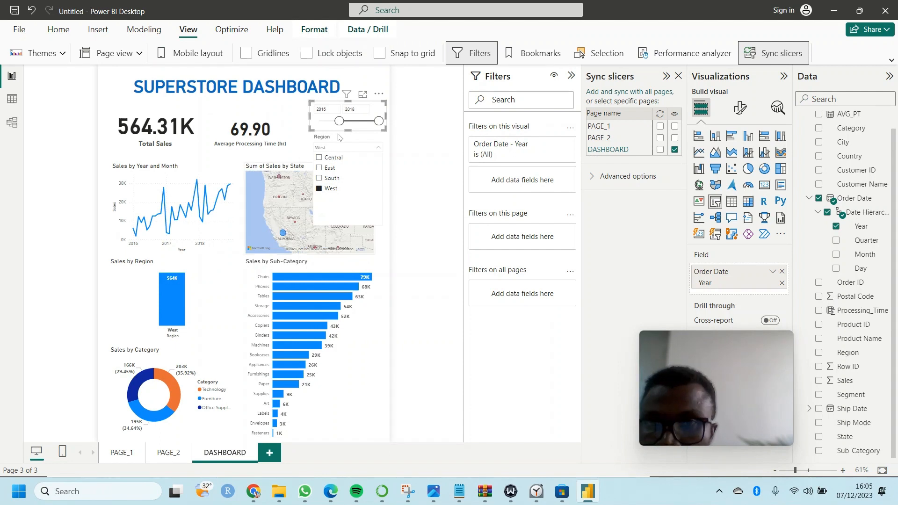
pyautogui.moveTo(339, 122); pyautogui.dragTo(319, 121)
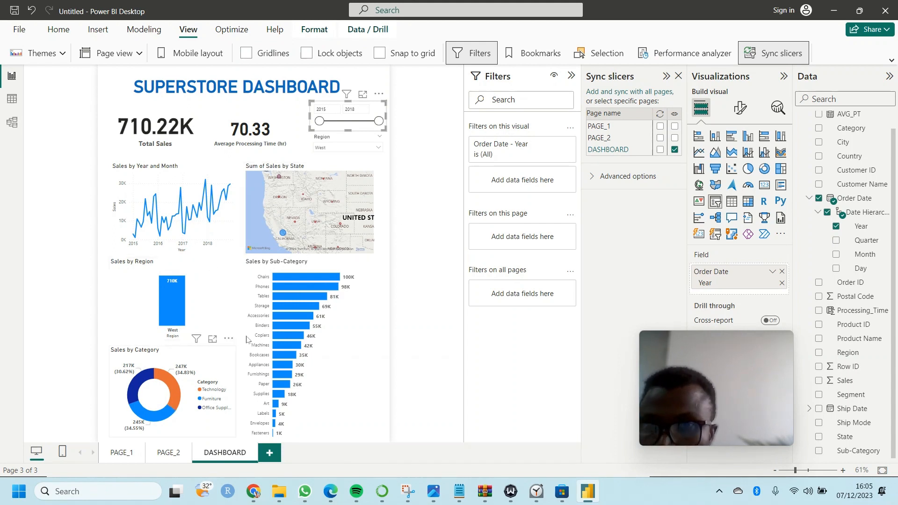
# Filter the dashboard to the East region and examine the sales-by-state map
pyautogui.click(379, 149)
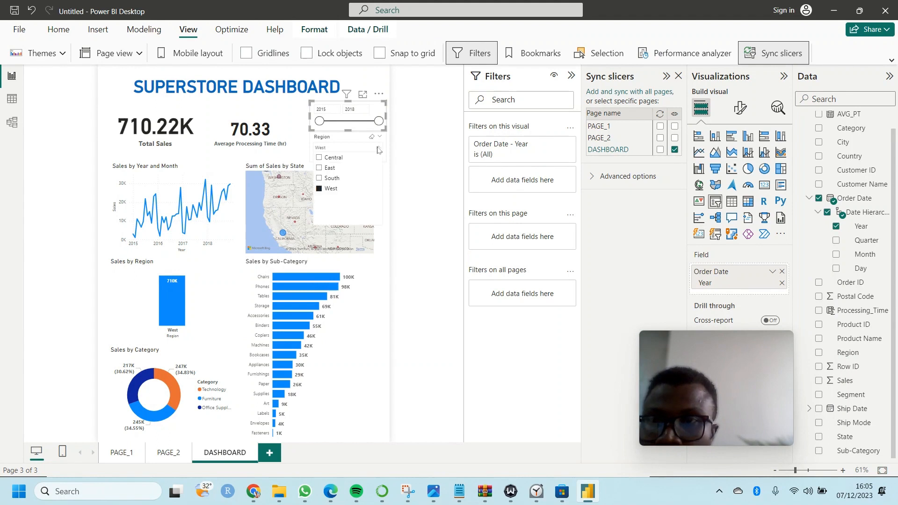
pyautogui.click(320, 169)
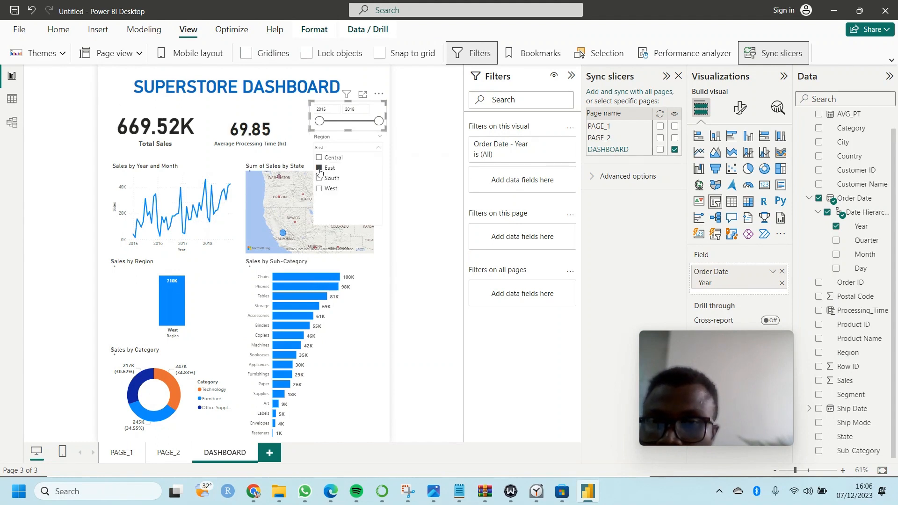
pyautogui.click(320, 169)
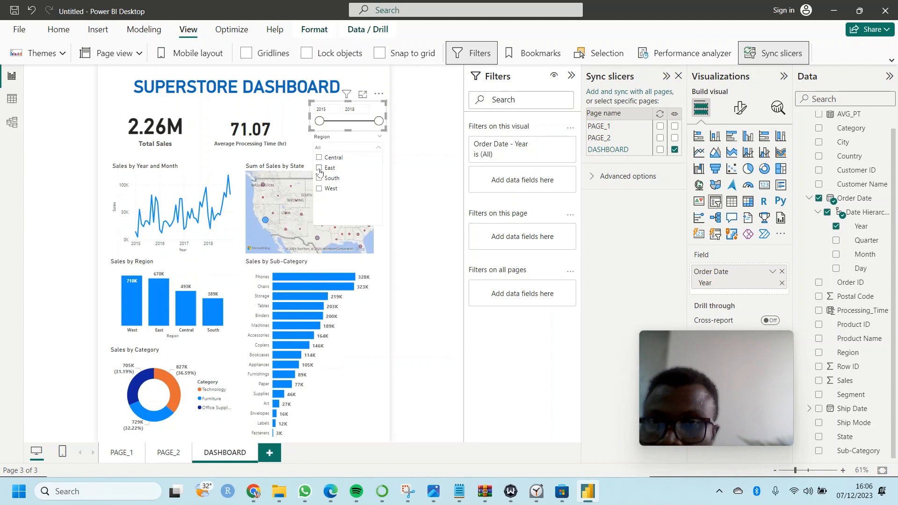
pyautogui.click(320, 169)
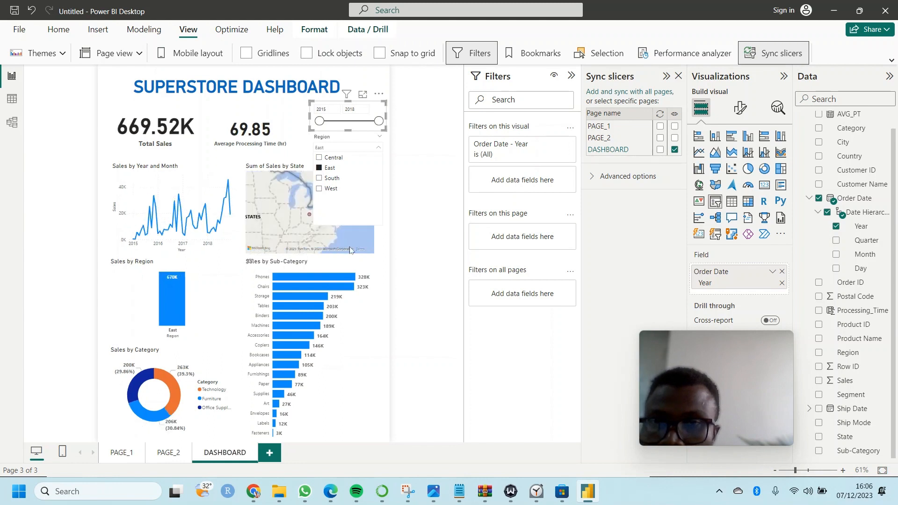
pyautogui.click(374, 356)
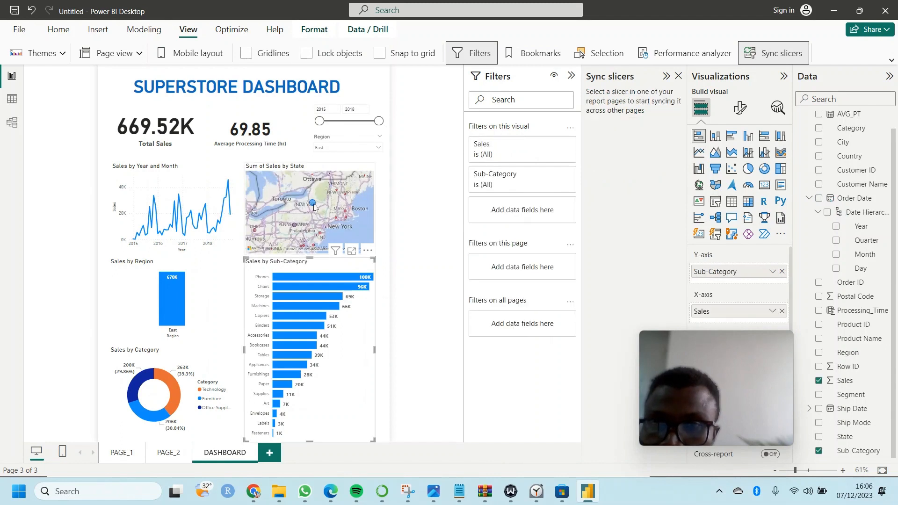
pyautogui.moveTo(313, 207)
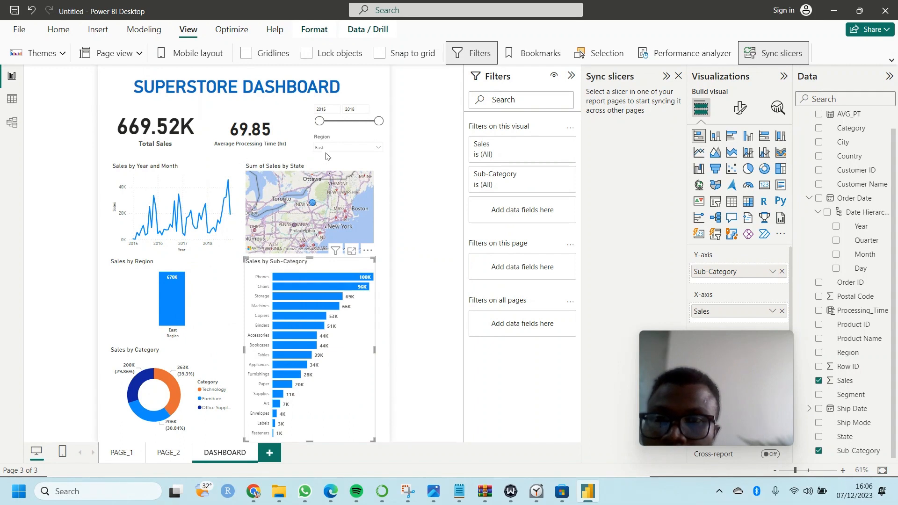
# Filter the dashboard by the South region, and replace that selection with West
pyautogui.click(379, 149)
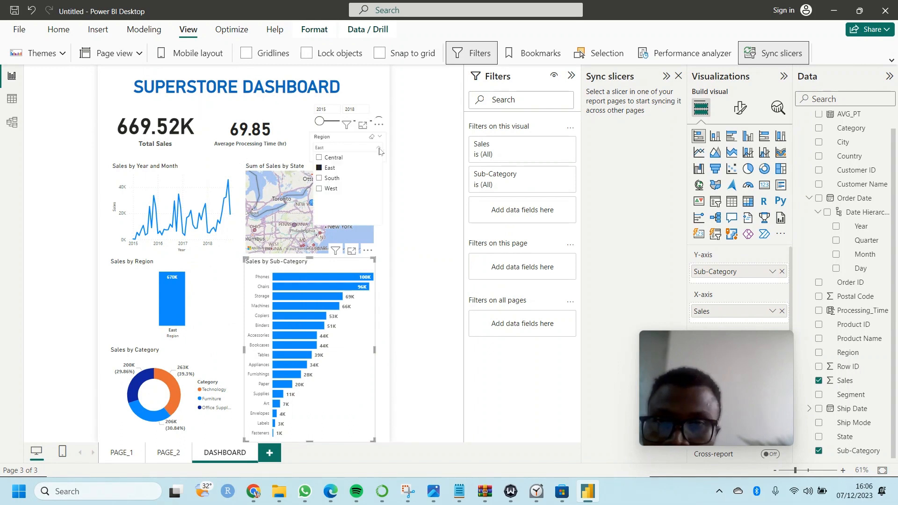
pyautogui.click(320, 179)
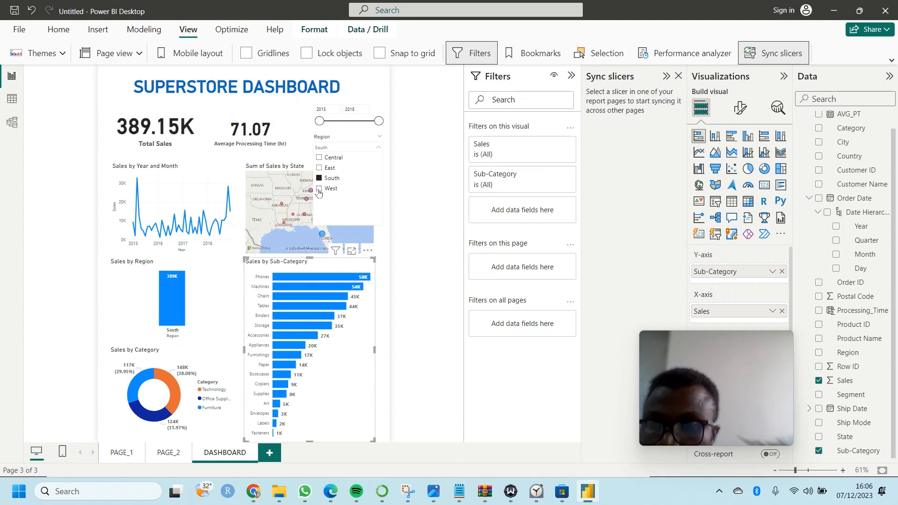
pyautogui.click(319, 189)
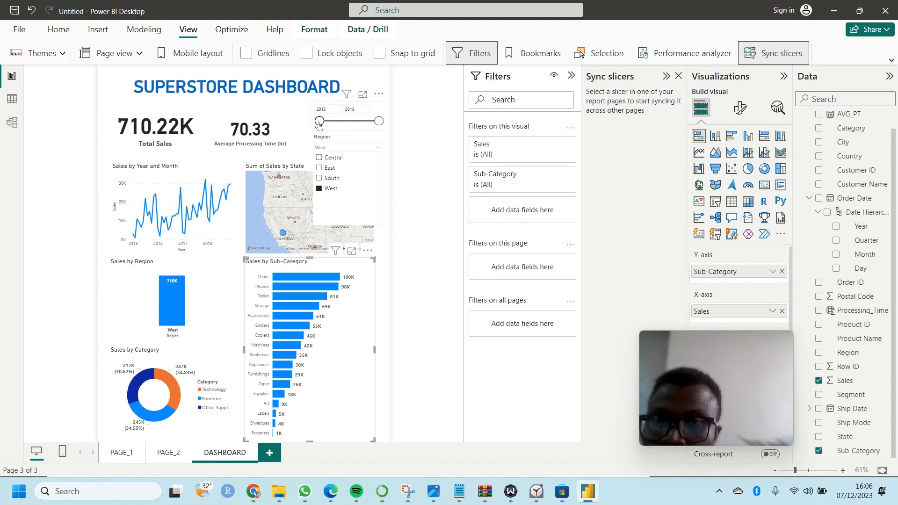
# Narrow the Year slicer's range to 2016–2018 and further to 2018 only
pyautogui.moveTo(319, 122); pyautogui.dragTo(332, 122)
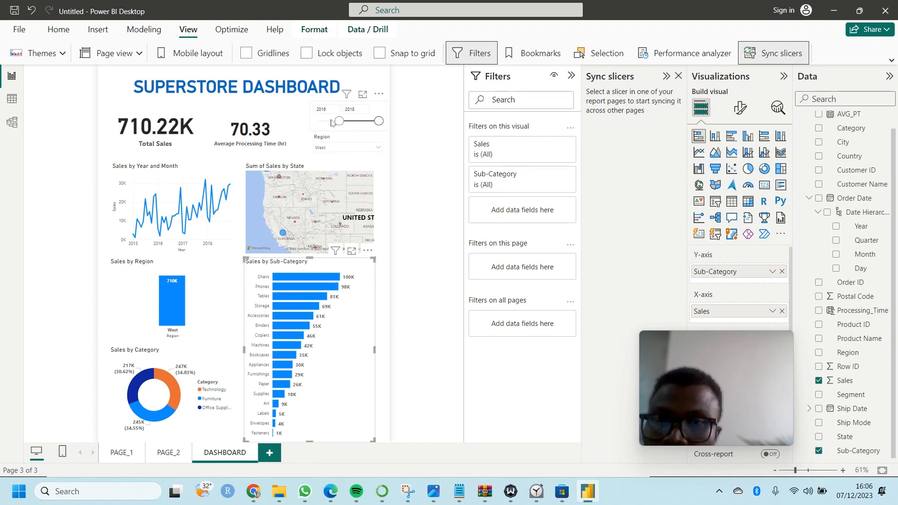
pyautogui.click(349, 123)
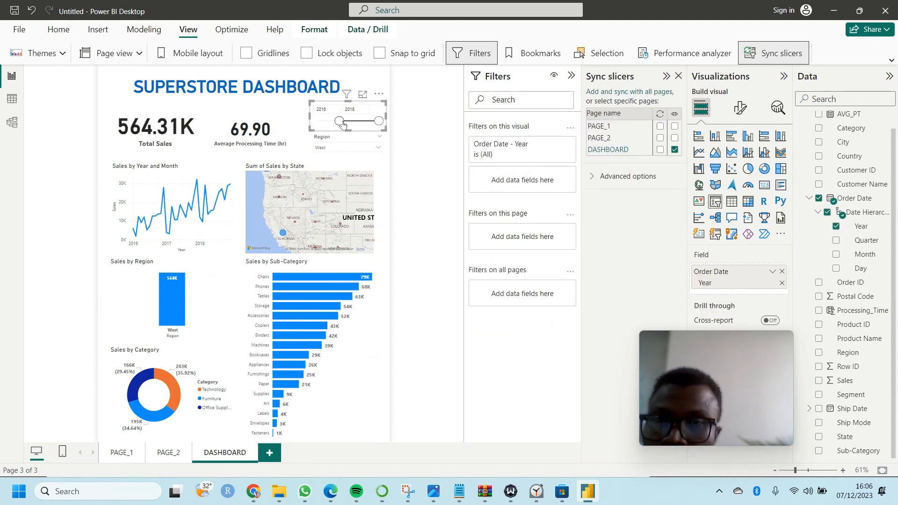
pyautogui.moveTo(340, 122); pyautogui.dragTo(379, 120)
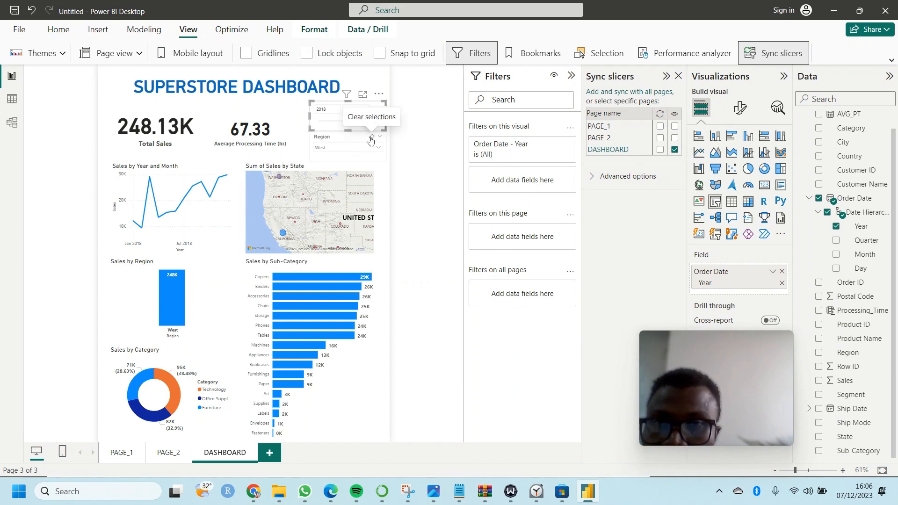
# Clear the Region slicer's selection and reset the Year slicer's range to 2015–2018
pyautogui.click(371, 140)
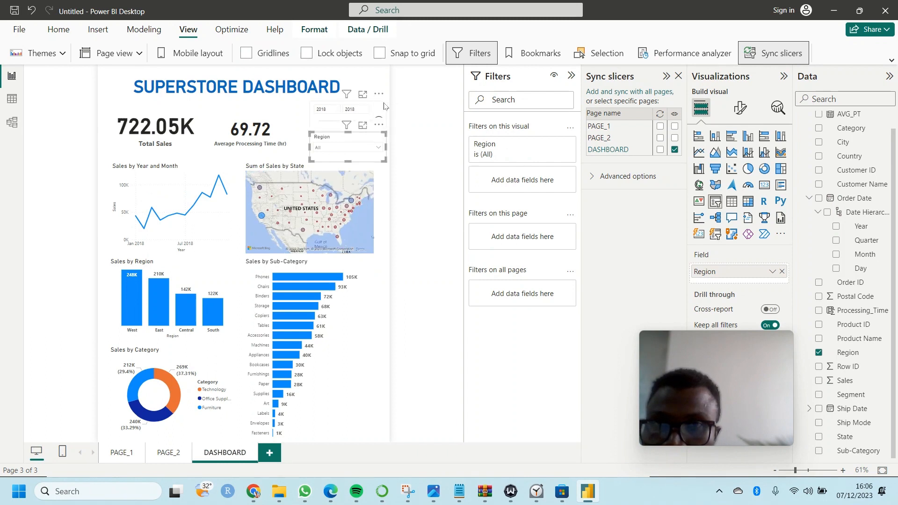
pyautogui.click(381, 114)
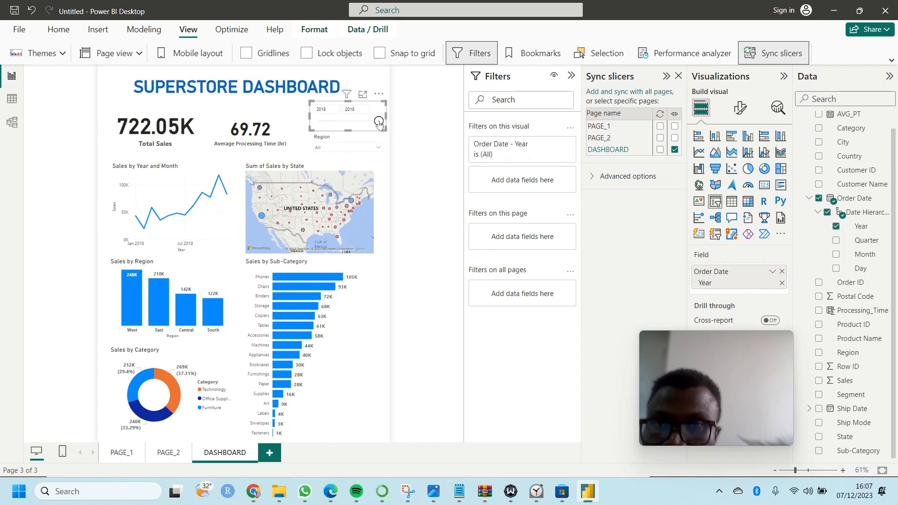
pyautogui.moveTo(379, 122); pyautogui.dragTo(301, 123)
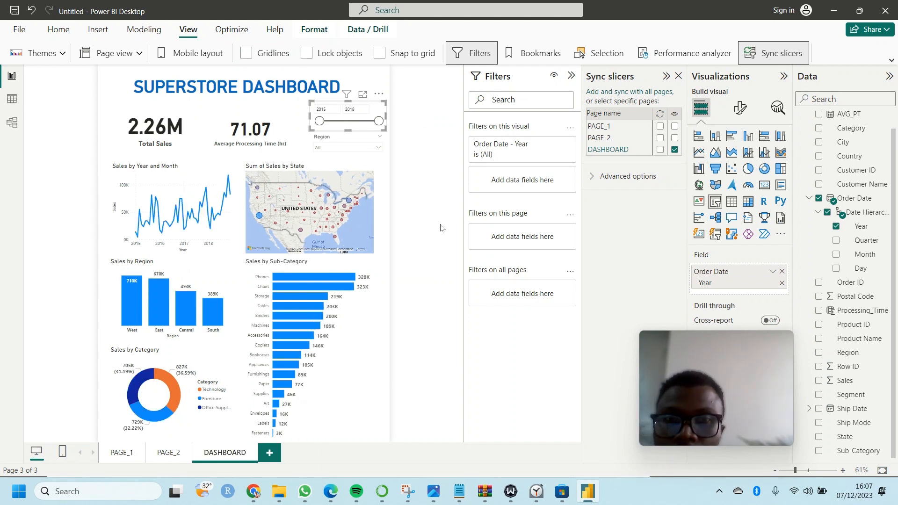
# Close Sync slicers, collapse Visualizations, Filters and Data to show the dashboard unobstructed, and deselect the Year slicer
pyautogui.click(783, 77)
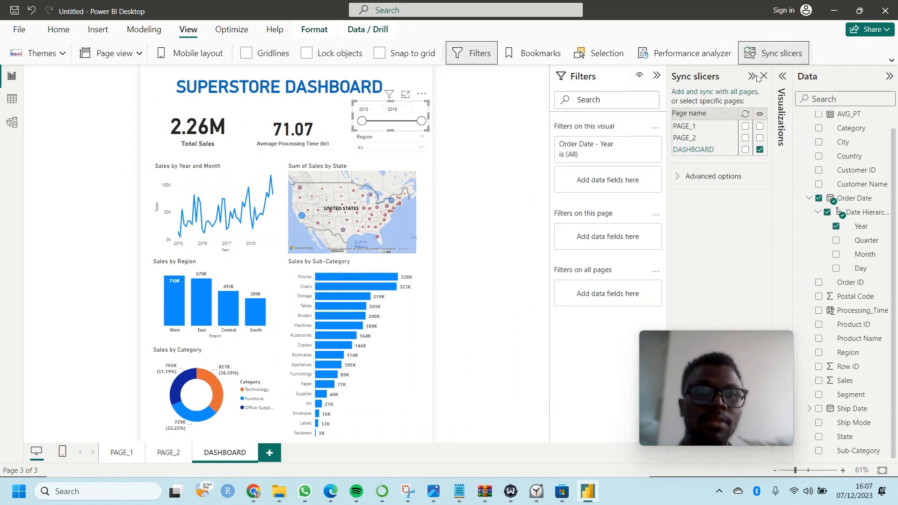
pyautogui.click(763, 76)
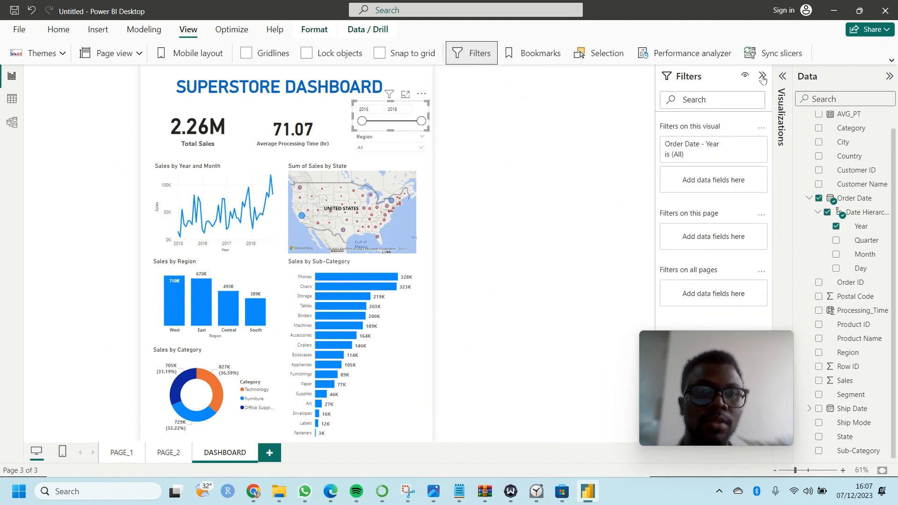
pyautogui.click(762, 76)
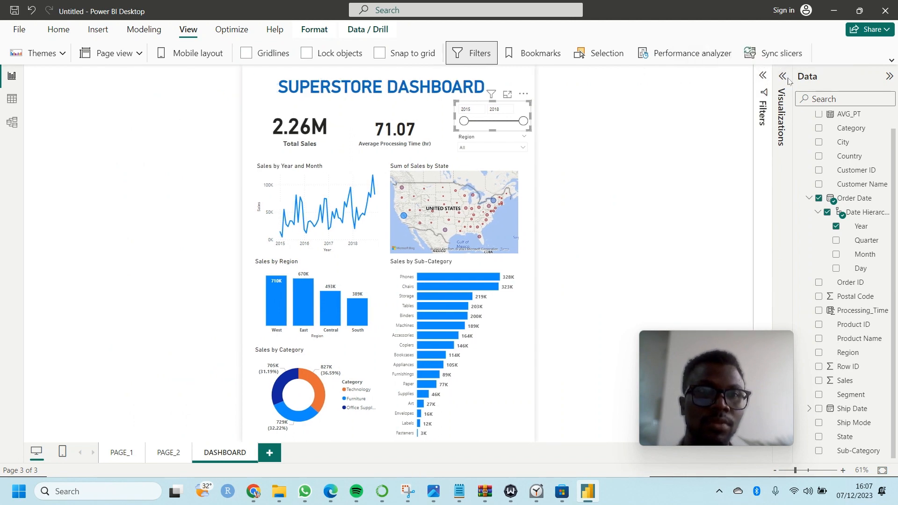
pyautogui.click(888, 78)
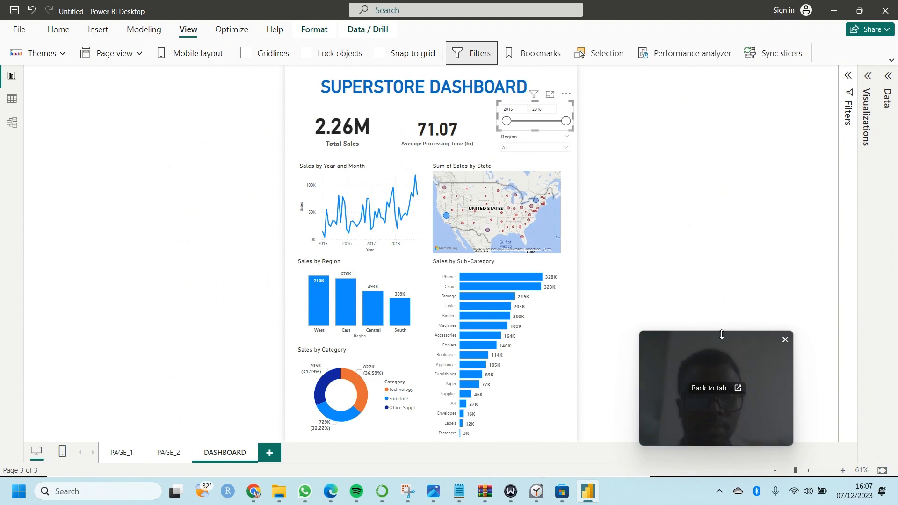
pyautogui.moveTo(723, 341); pyautogui.dragTo(797, 353)
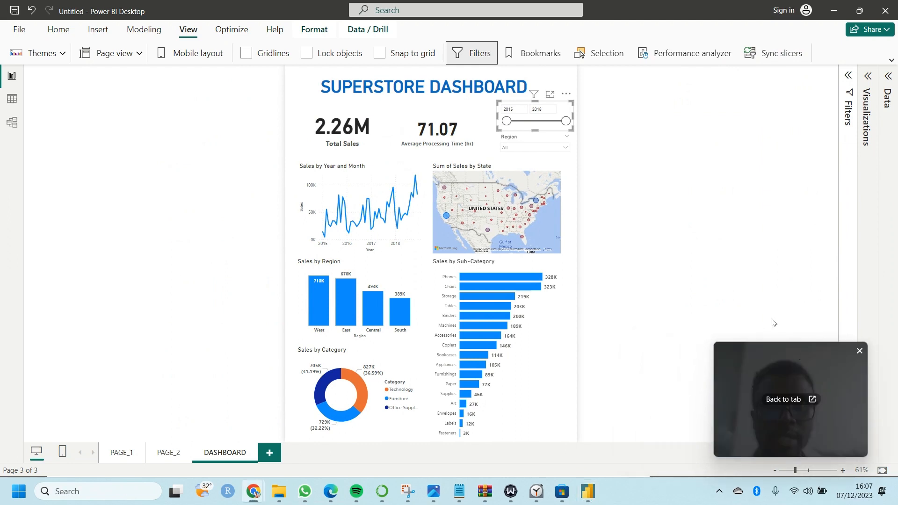
pyautogui.click(571, 76)
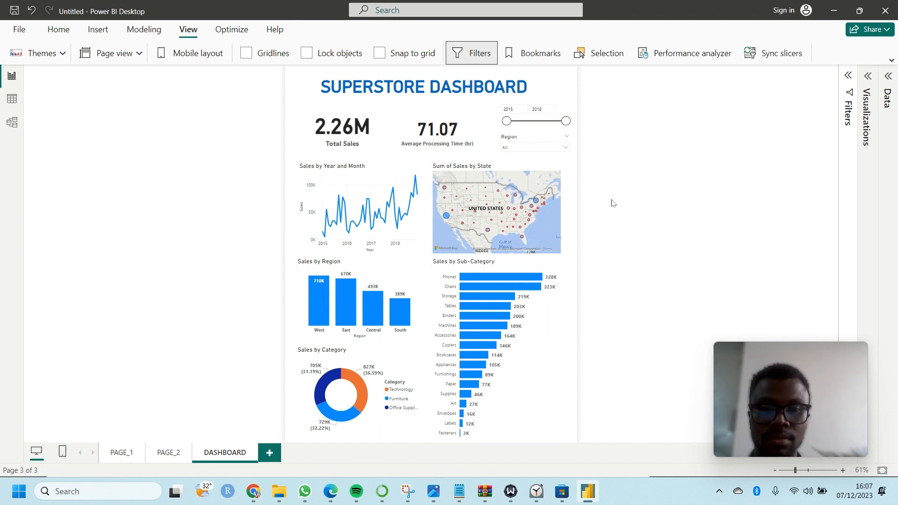
pyautogui.click(253, 497)
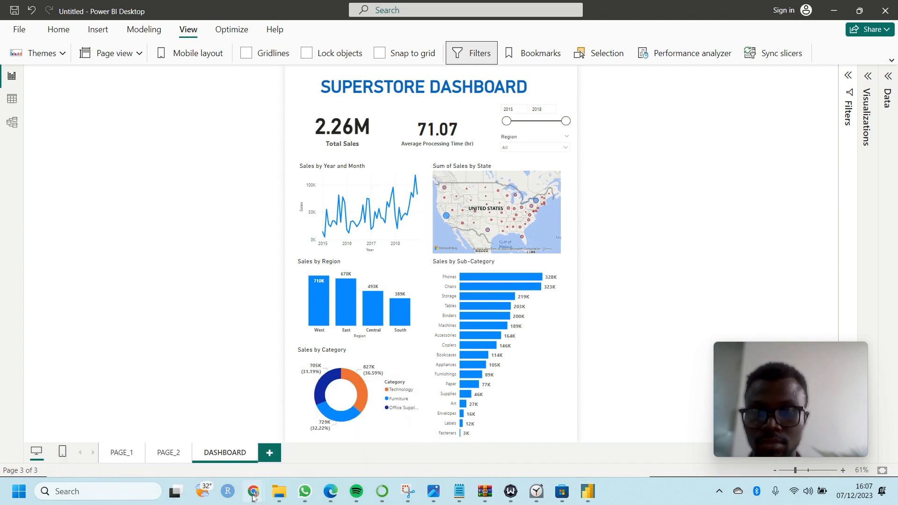
pyautogui.click(253, 497)
pyautogui.click(159, 448)
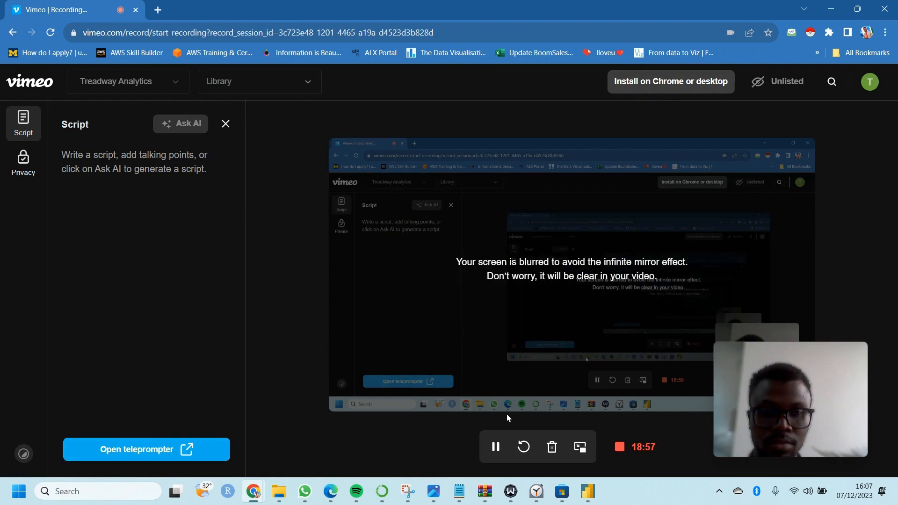